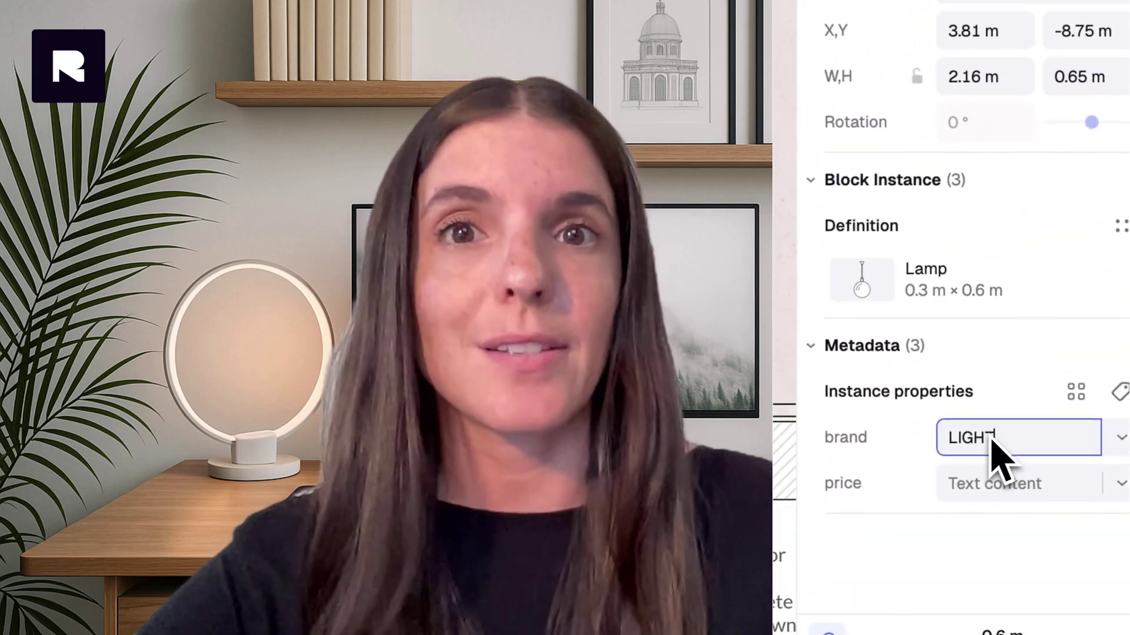
Set the price property of the selected lamp block instances to 300.
left_click(1026, 489)
type("300")
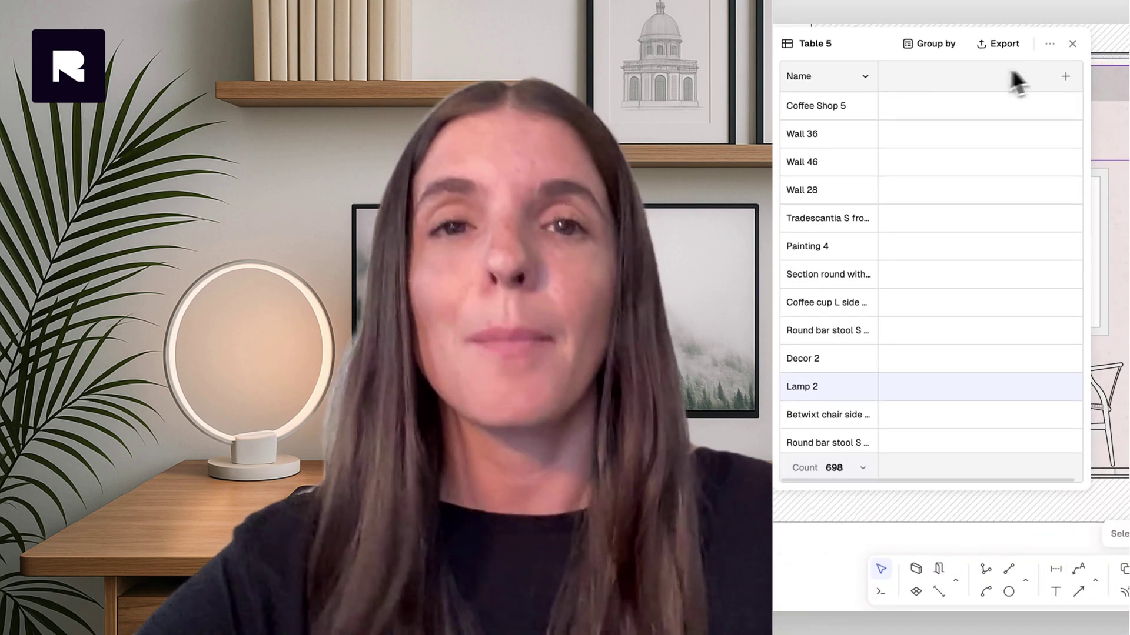
Add price and brand columns to Table 5 beside the element names.
scroll(1011, 80, "down", 2)
left_click(1065, 76)
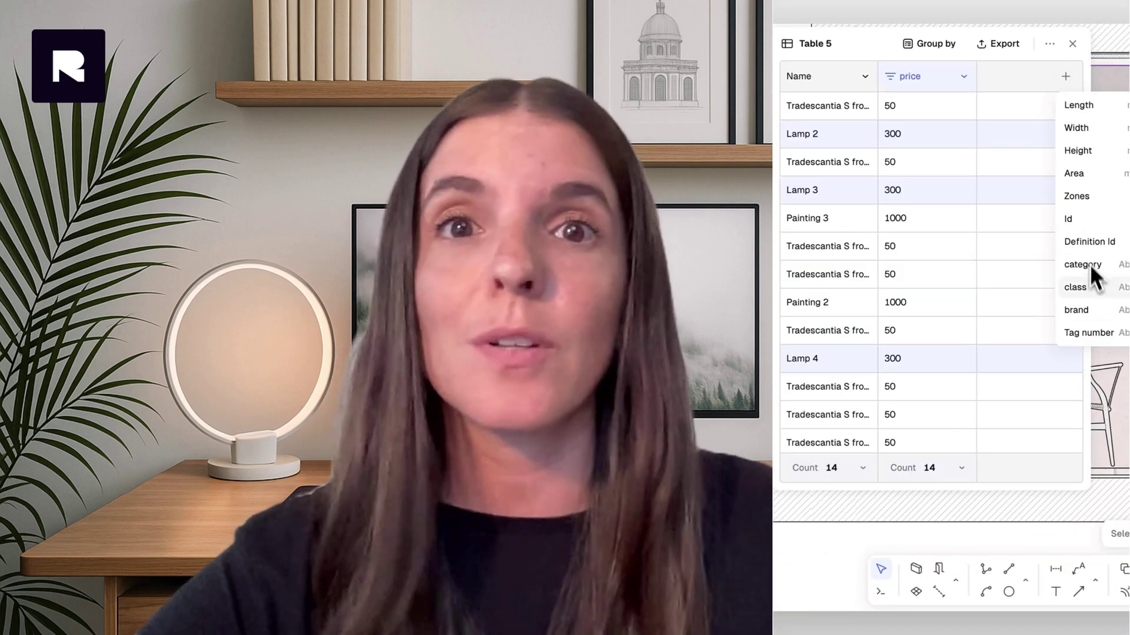
left_click(1077, 313)
Group Table 5 by brand, expand the brand groups and open the table's export options.
left_click(988, 44)
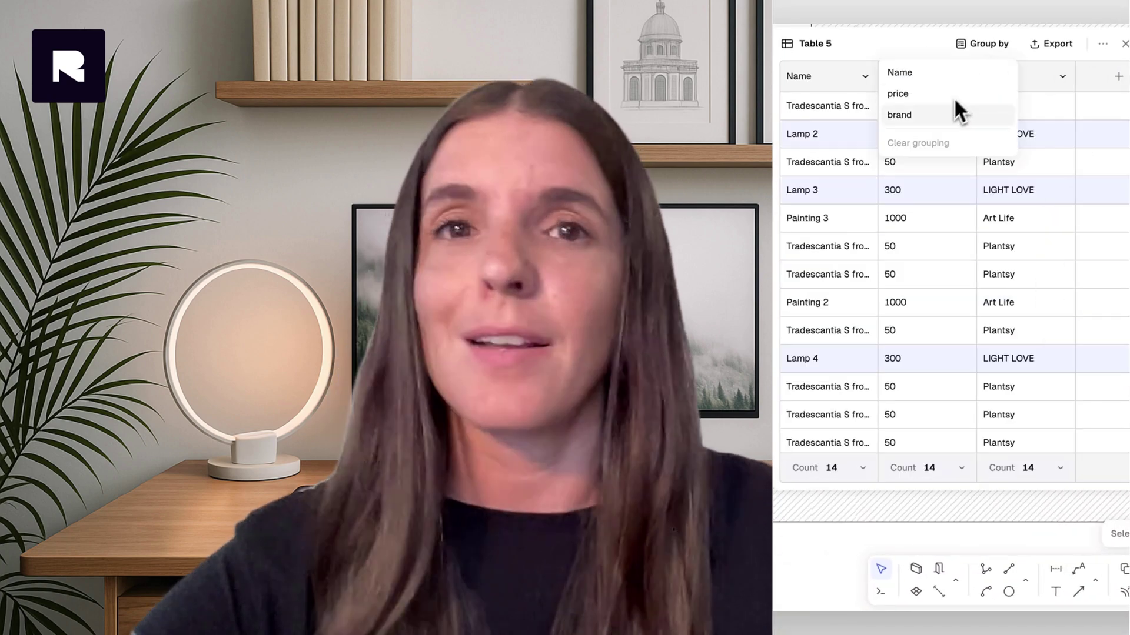
left_click(918, 114)
left_click(793, 116)
left_click(792, 178)
left_click(793, 242)
left_click(1052, 44)
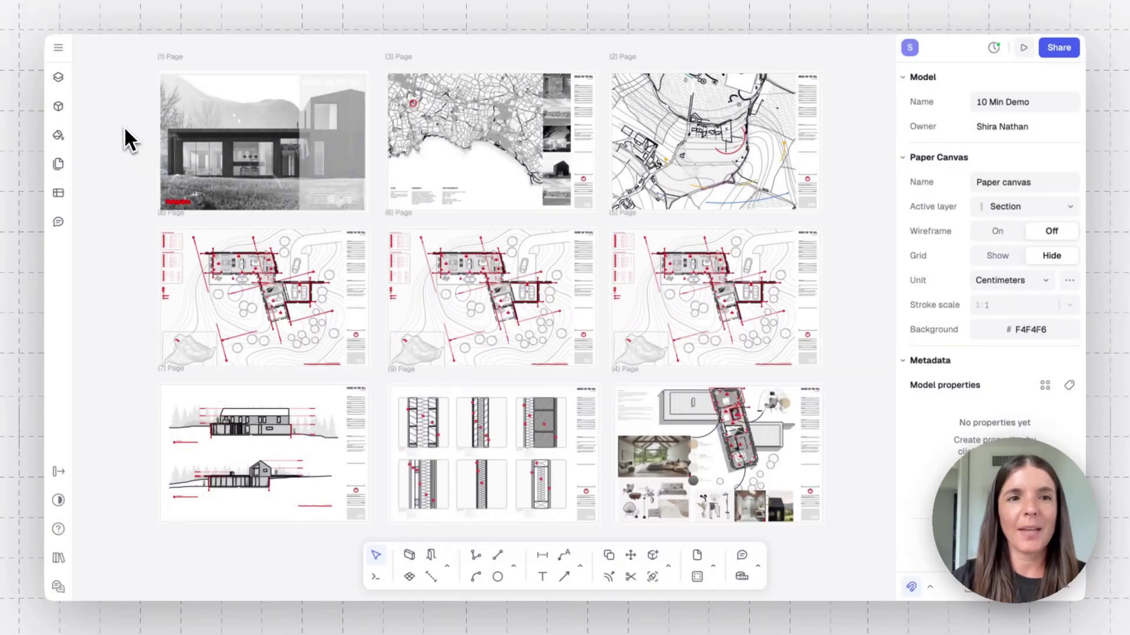
Look over the presentation pages on the paper canvas, including the maps, floor plans, elevations, construction details and mood board.
scroll(124, 139, "up", 5, "ctrl")
scroll(123, 126, "up", 5, "ctrl")
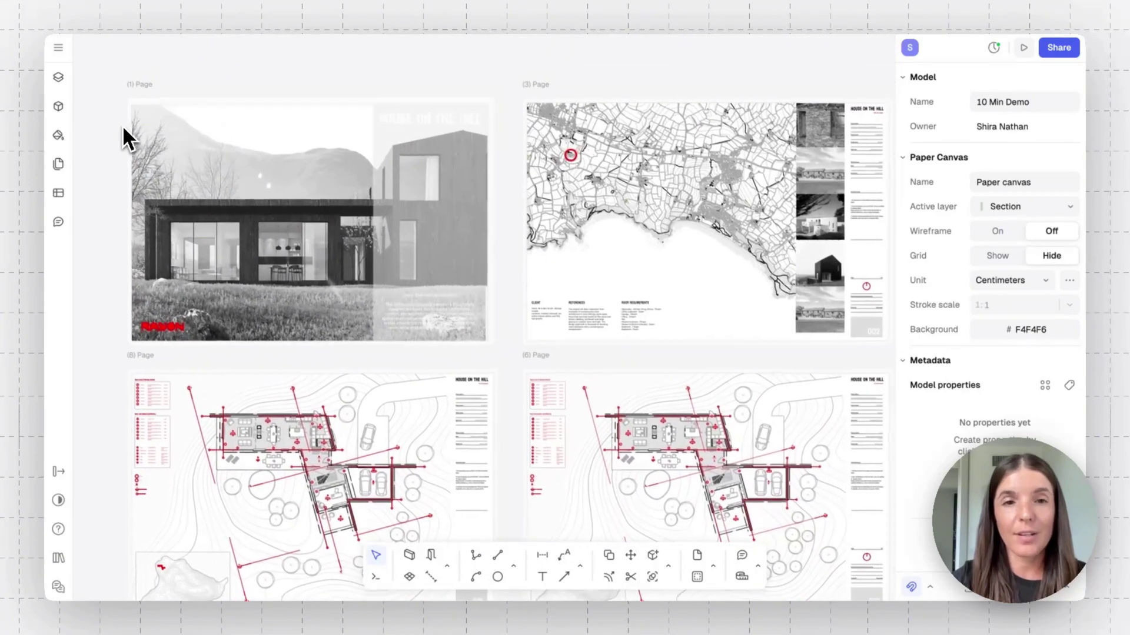
scroll(121, 129, "right", 6)
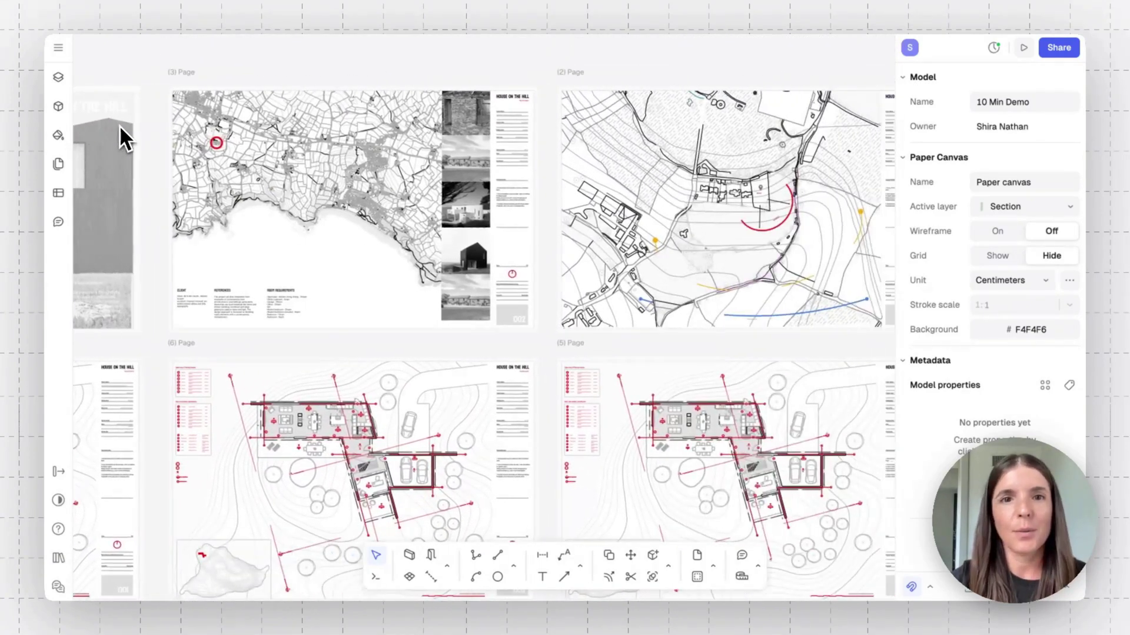
scroll(120, 129, "down", 4)
scroll(120, 128, "down", 5)
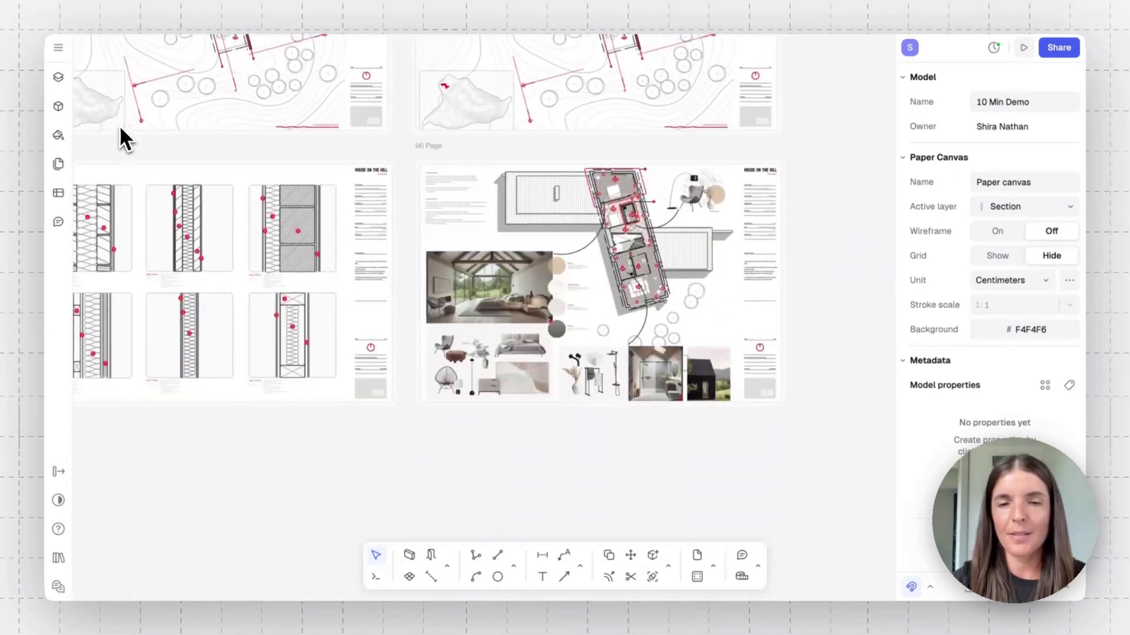
scroll(120, 128, "left", 7)
scroll(120, 128, "left", 2)
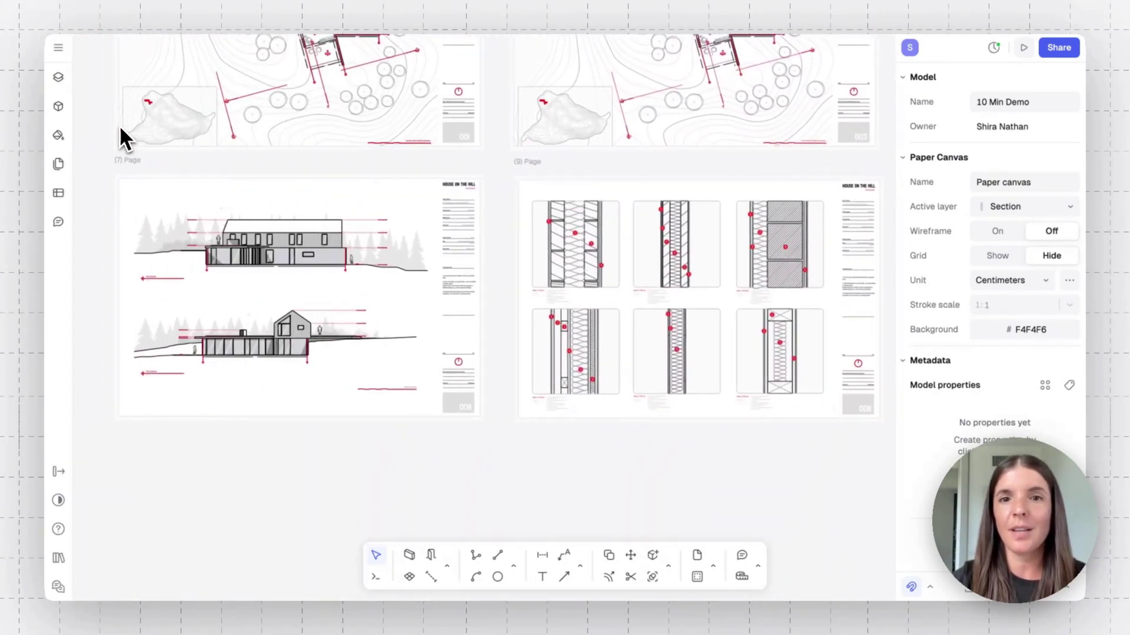
scroll(120, 128, "up", 3)
scroll(120, 128, "down", 5, "ctrl")
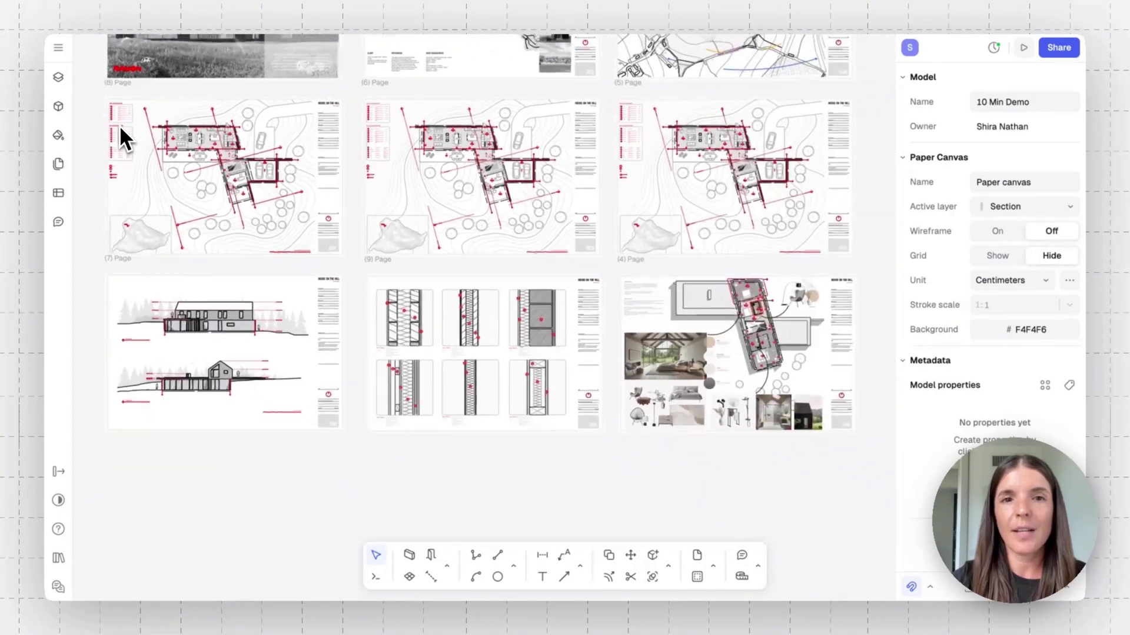
scroll(119, 125, "up", 2)
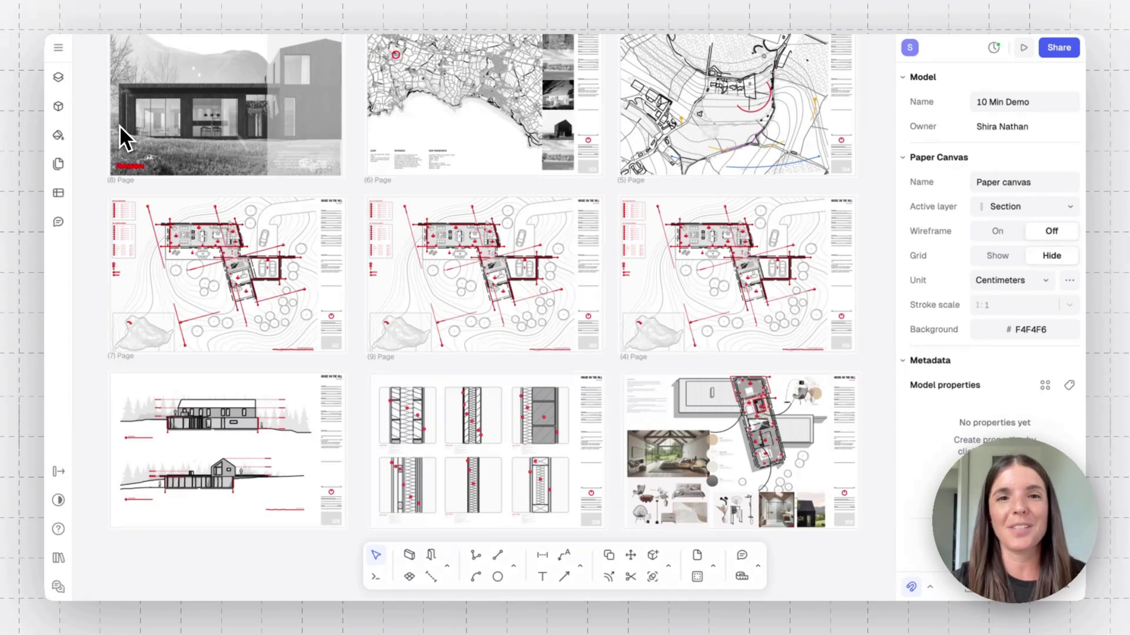
scroll(120, 128, "left", 3)
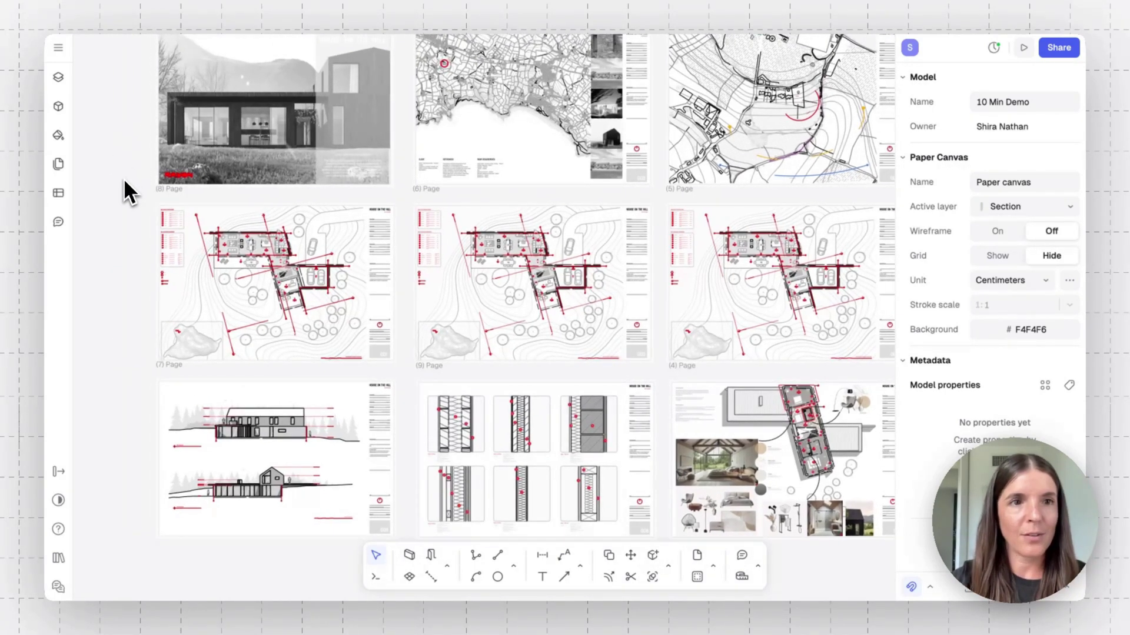
Open the canvas list and view the Site Plan, Floor plans, Elevations, Design details, FF&E and Import canvases in turn.
left_click(59, 78)
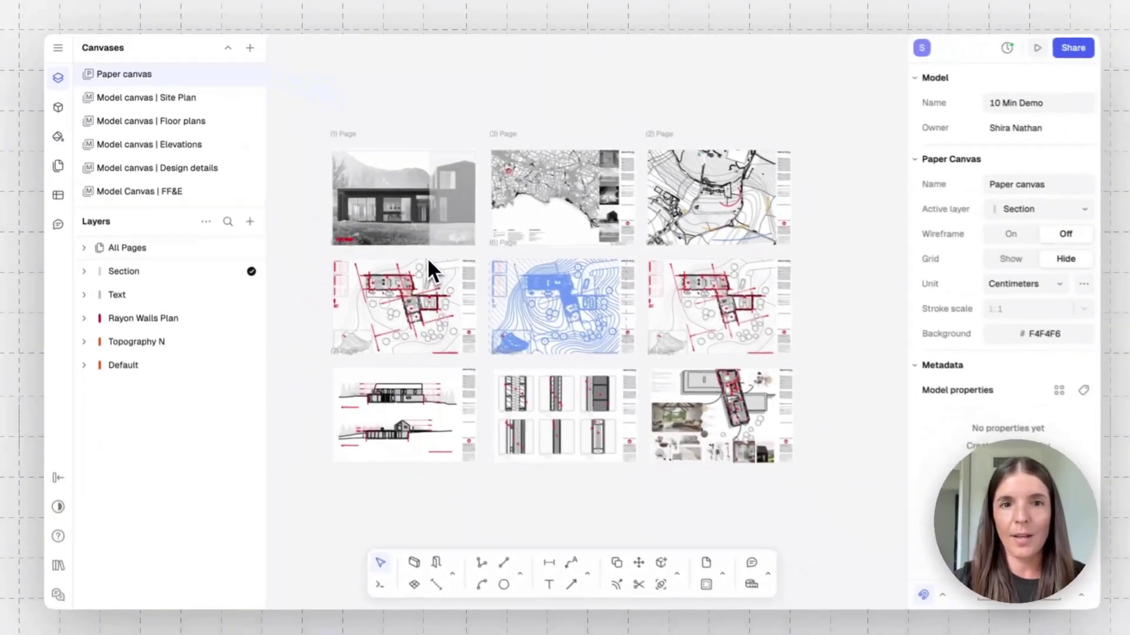
scroll(423, 256, "up", 3, "ctrl")
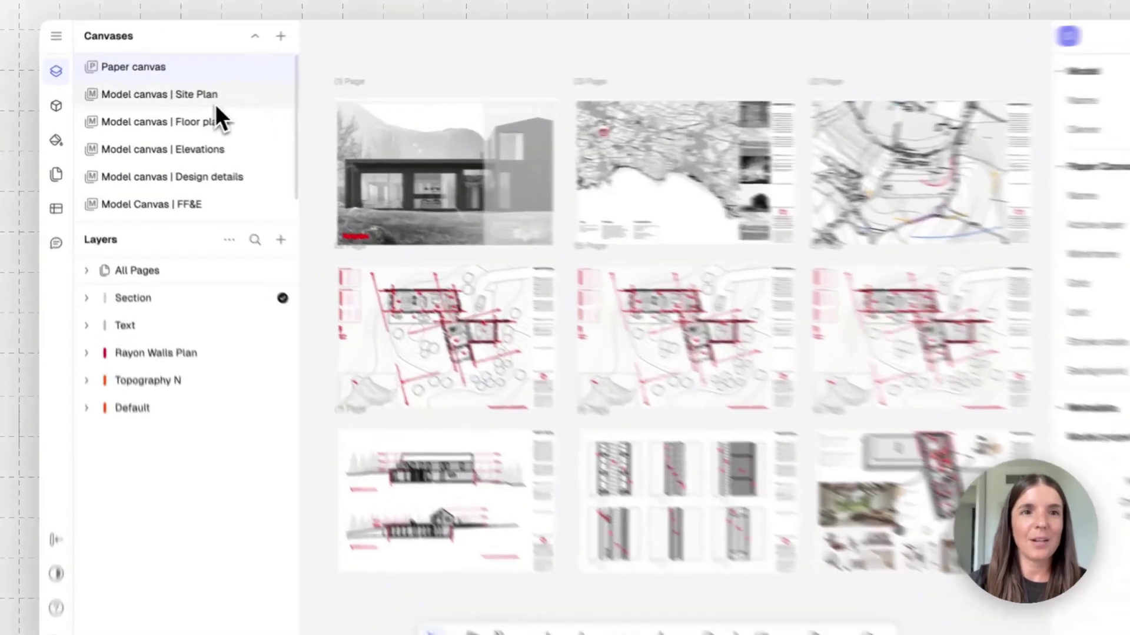
left_click(214, 104)
left_click(200, 128)
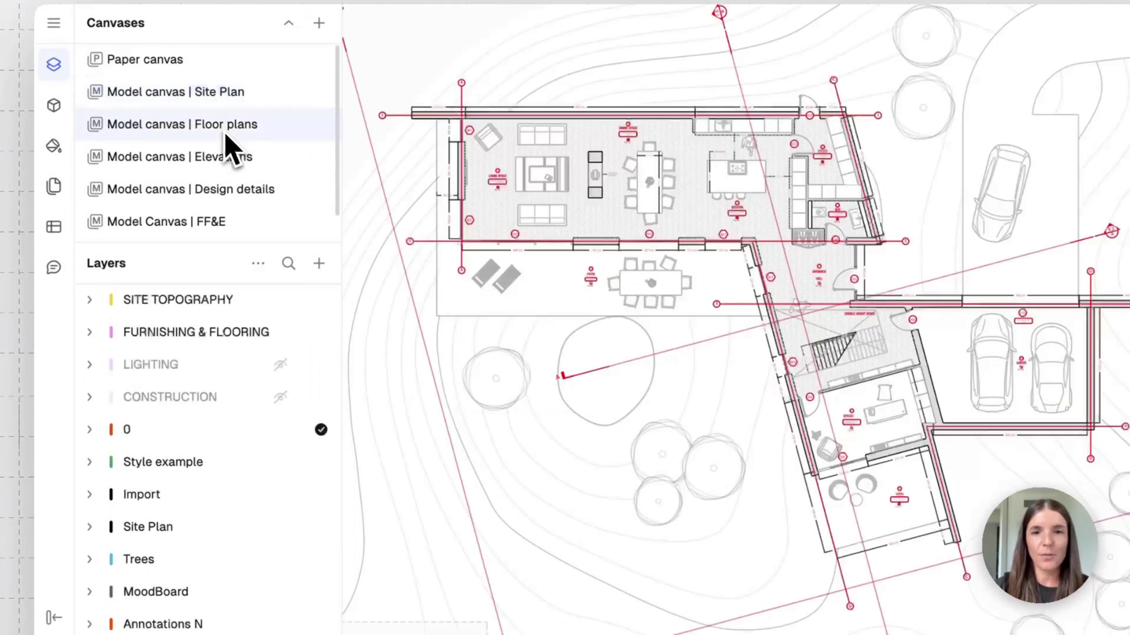
left_click(214, 157)
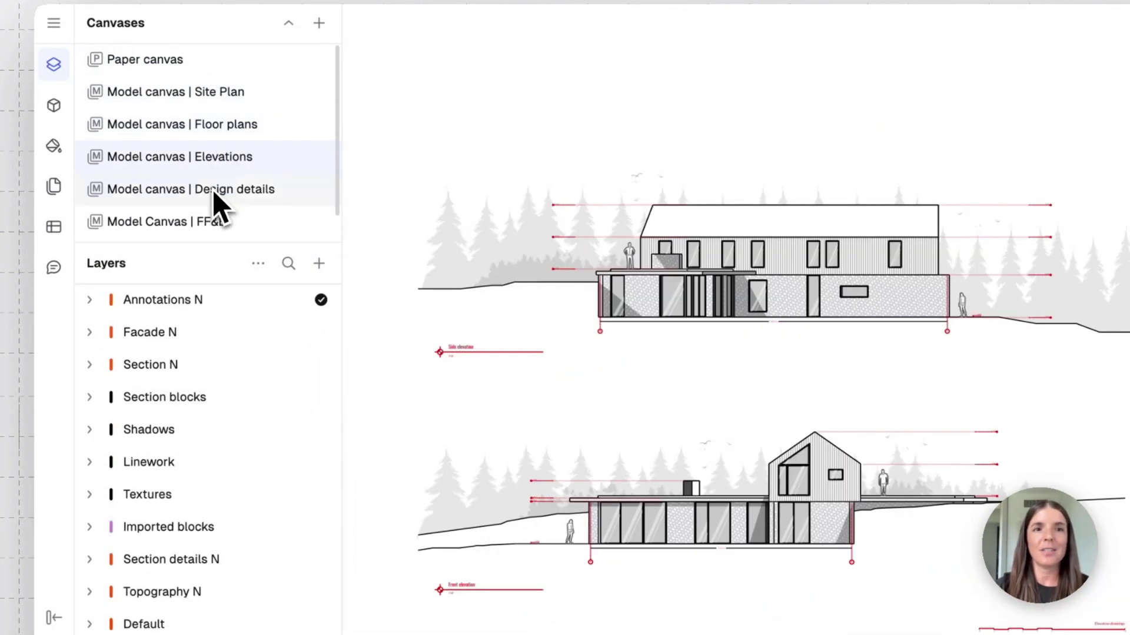
left_click(215, 193)
left_click(209, 221)
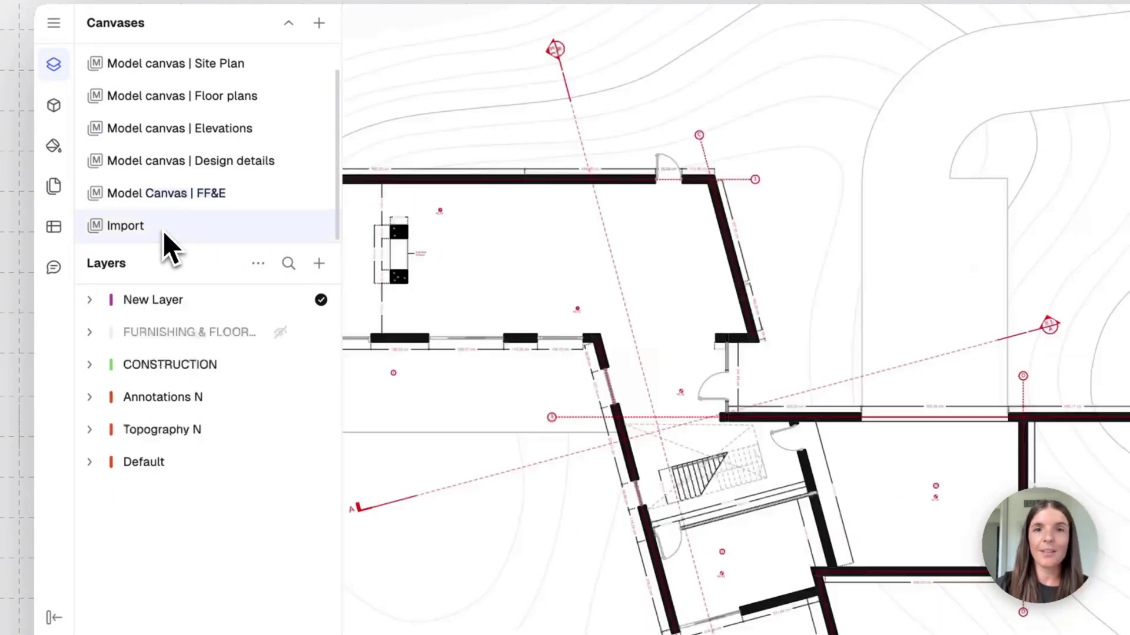
Hide the canvases and layers list and inspect the imported floor plan around the dual-sided fireplace.
scroll(532, 354, "down", 3, "ctrl")
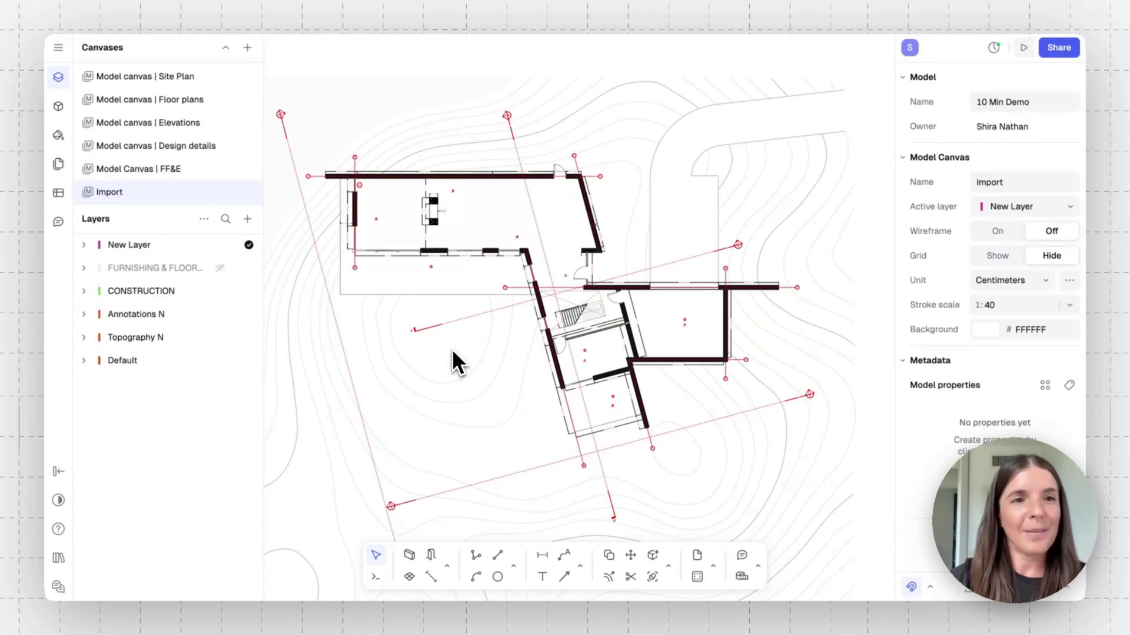
left_click(62, 87)
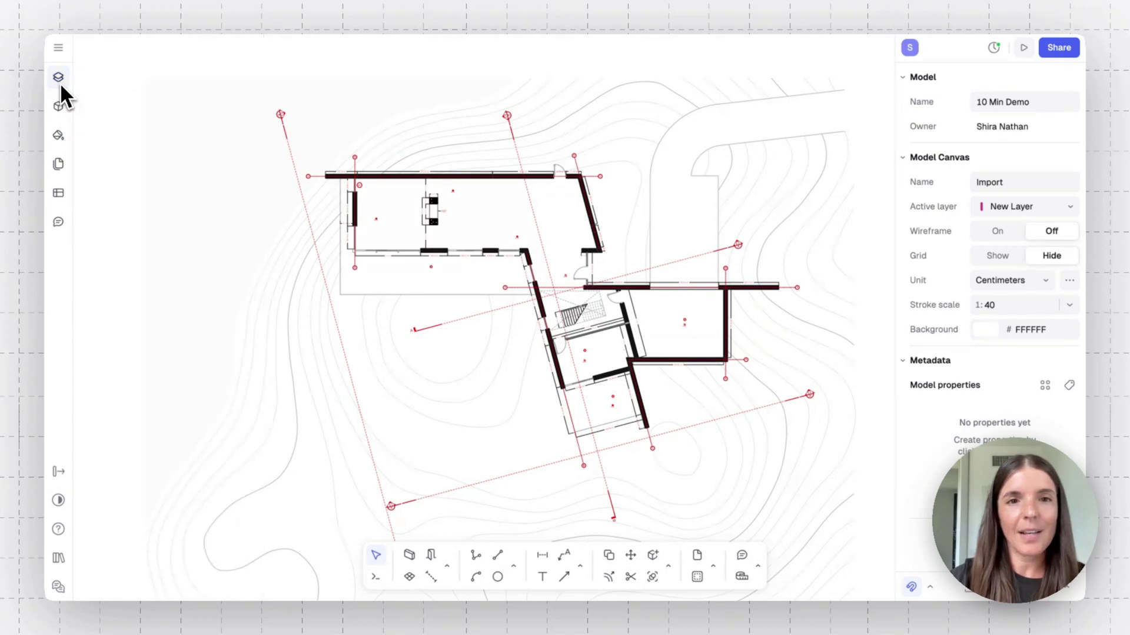
scroll(416, 238, "up", 10)
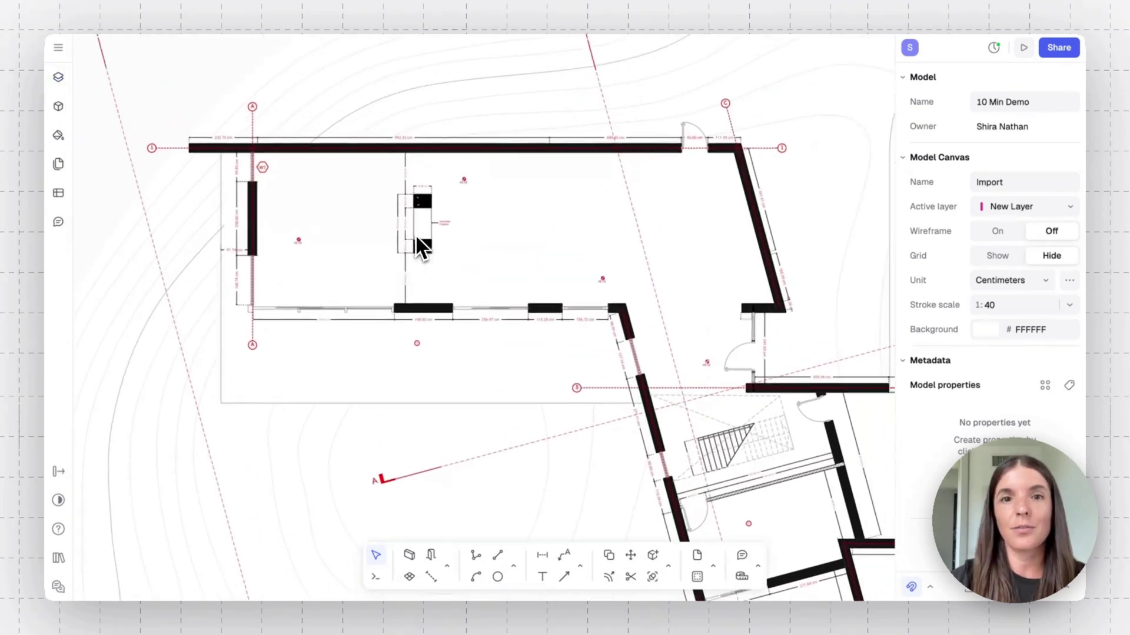
scroll(463, 323, "down", 2)
scroll(464, 323, "right", 1)
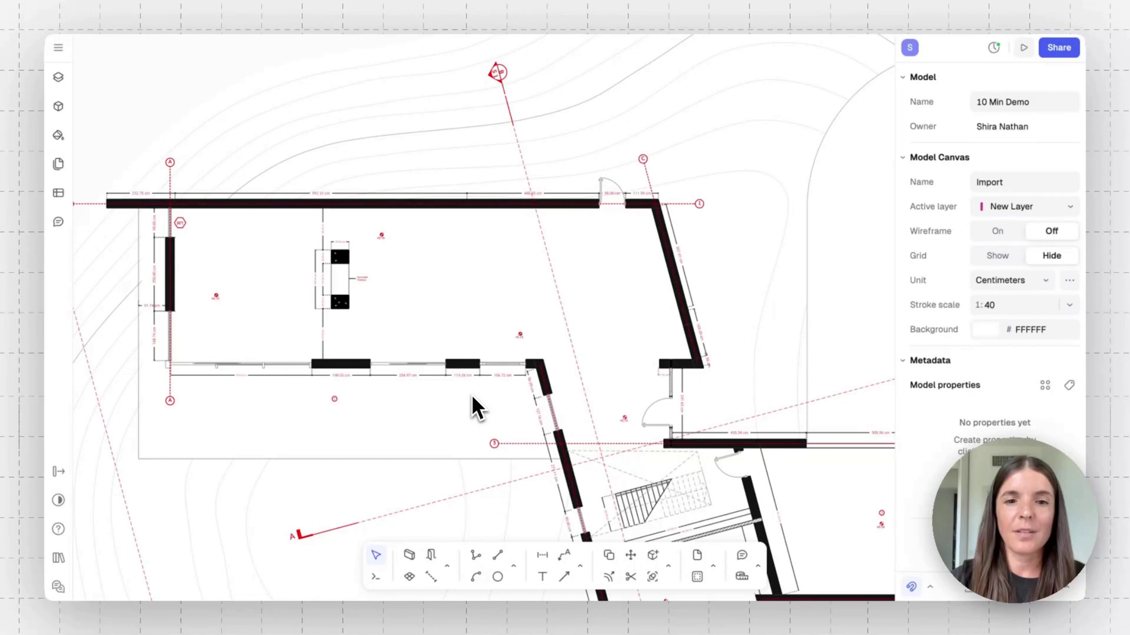
scroll(472, 398, "up", 5)
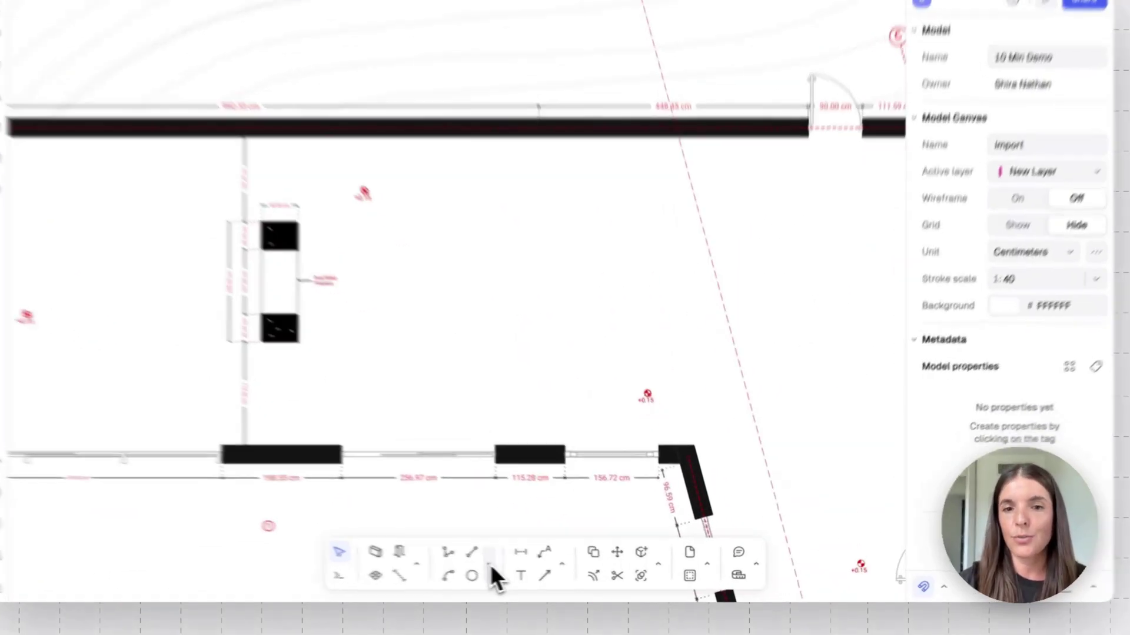
Review the available shape tools, editing tools and annotation tools without starting any of them.
left_click(513, 567)
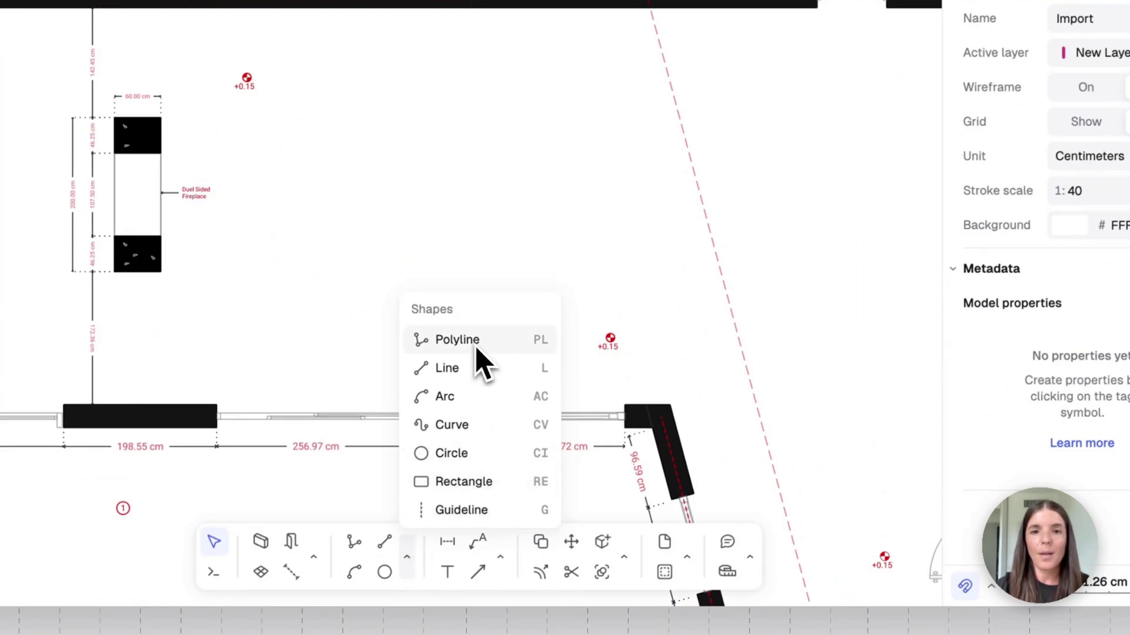
left_click(412, 556)
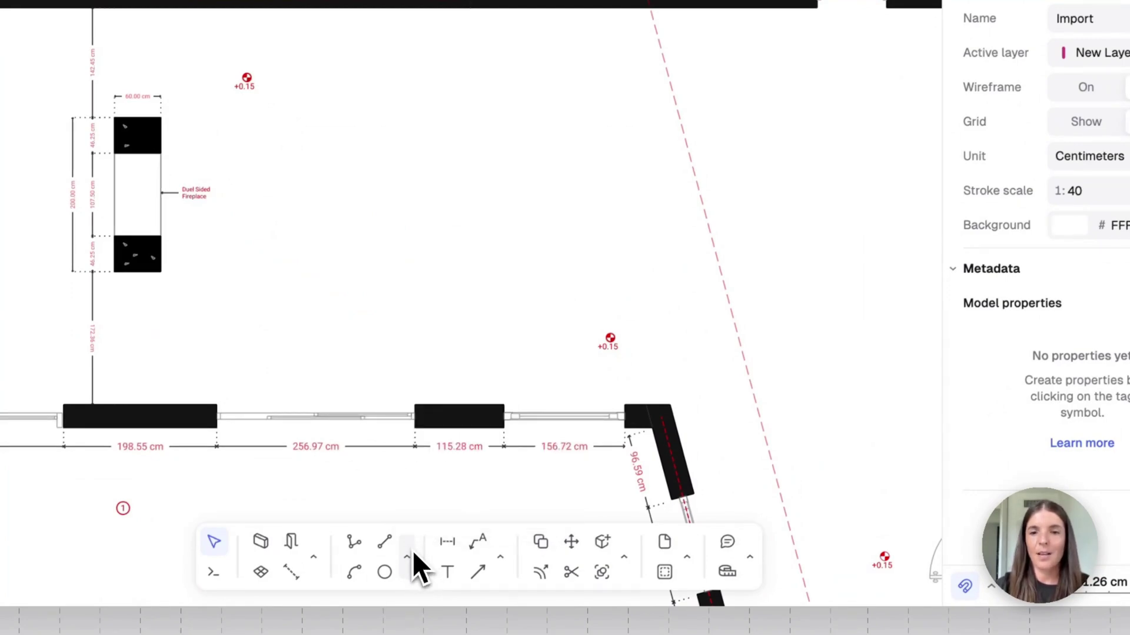
left_click(624, 557)
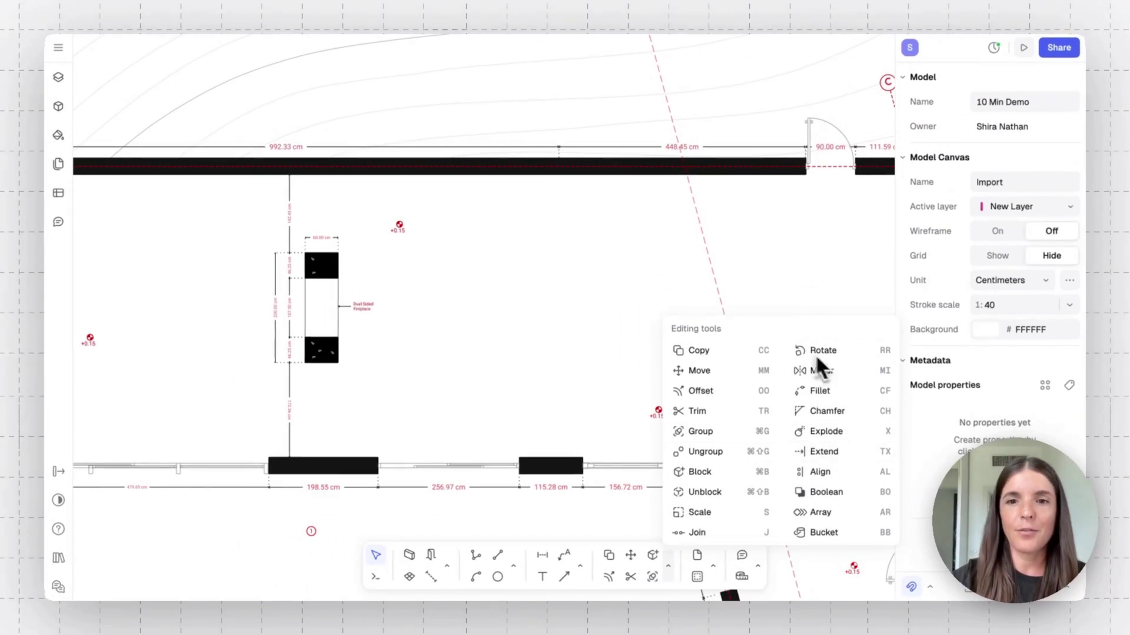
left_click(669, 568)
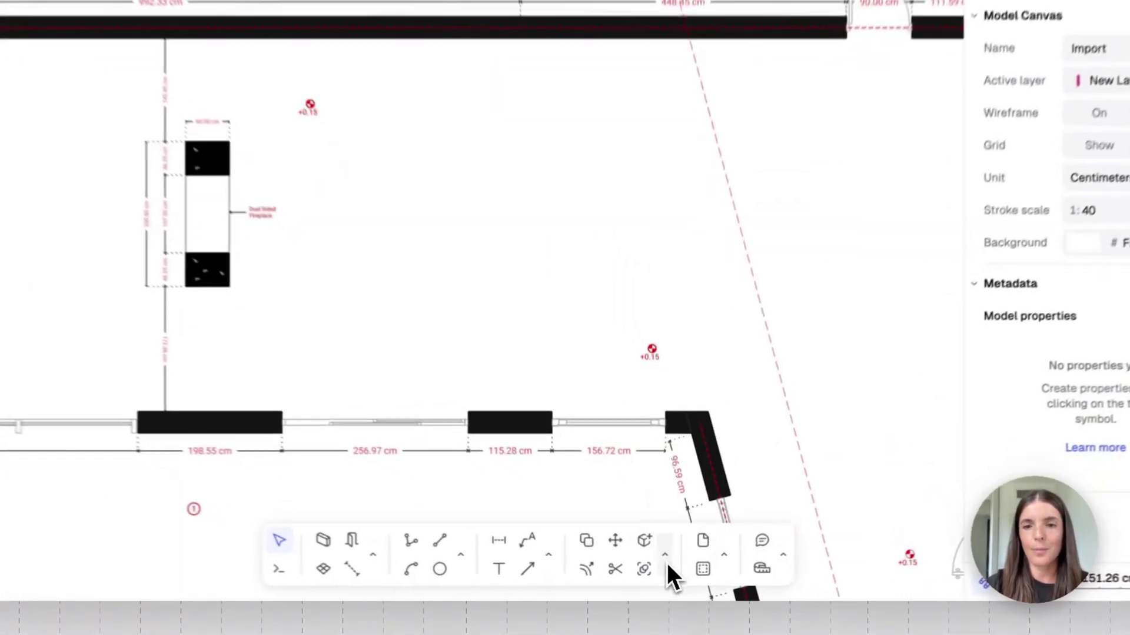
left_click(541, 556)
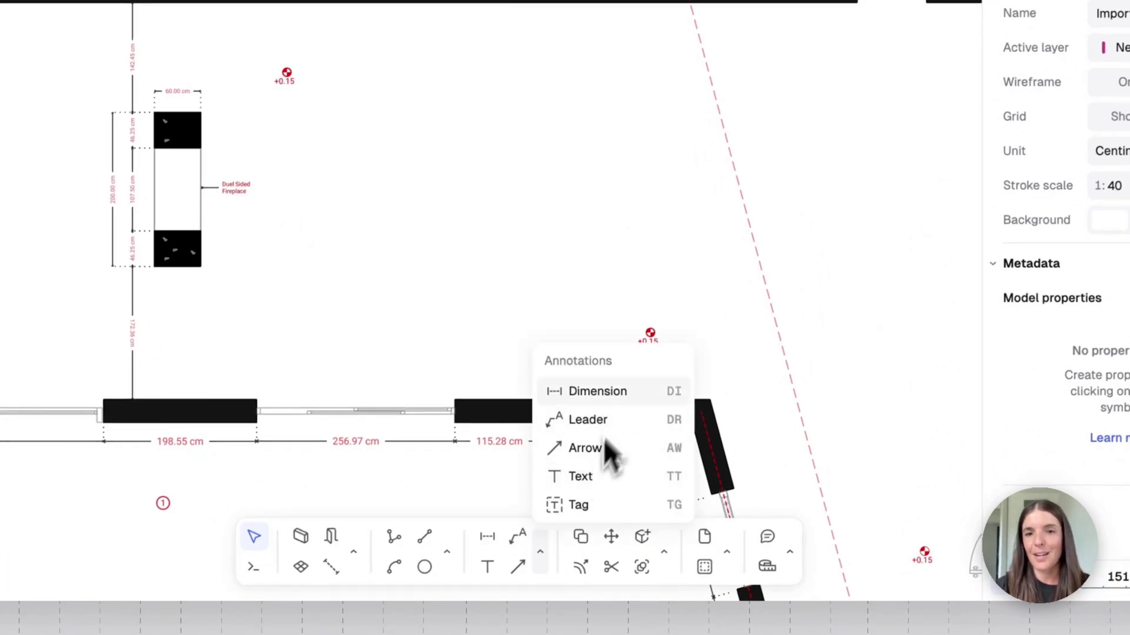
left_click(541, 556)
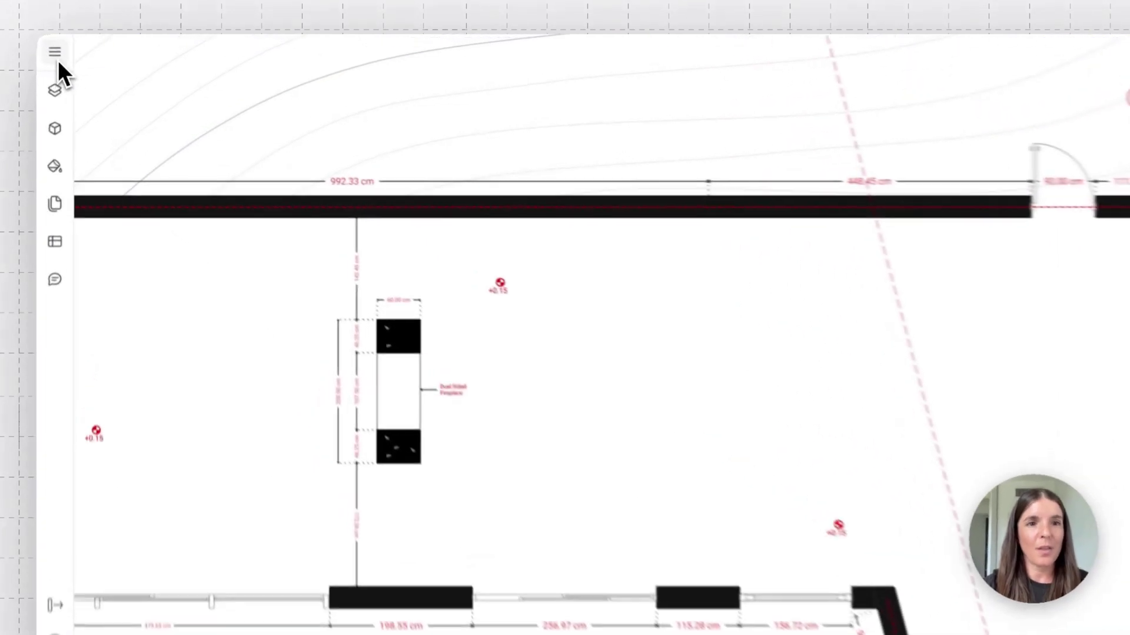
Turn on wireframe display and show the grid on the Import canvas.
left_click(57, 56)
mouse_move(146, 322)
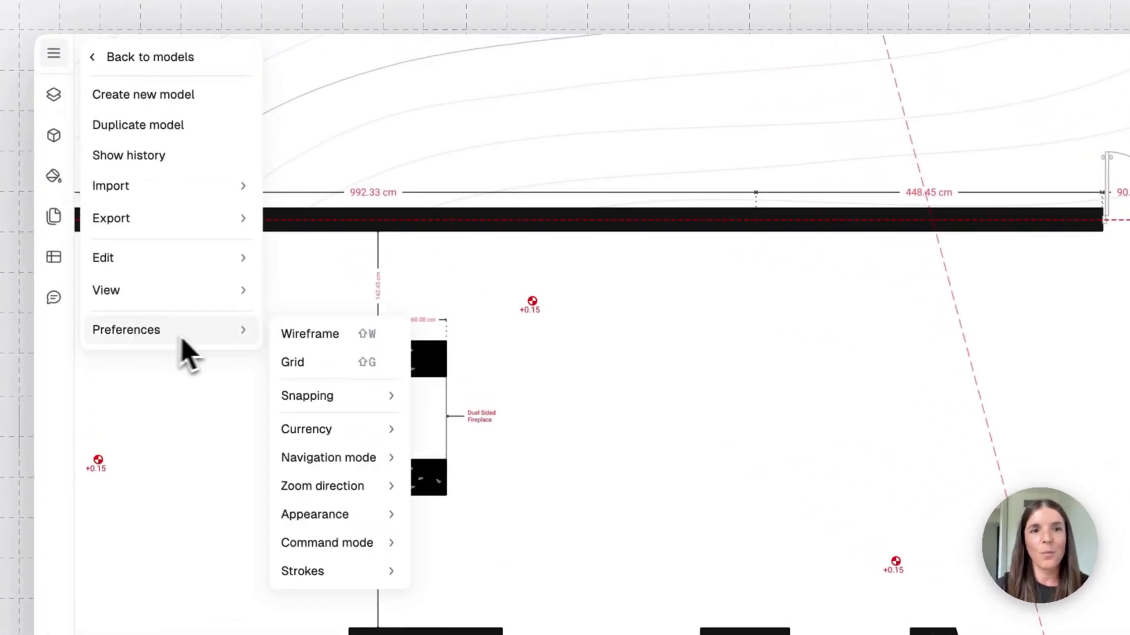
left_click(288, 333)
left_click(58, 54)
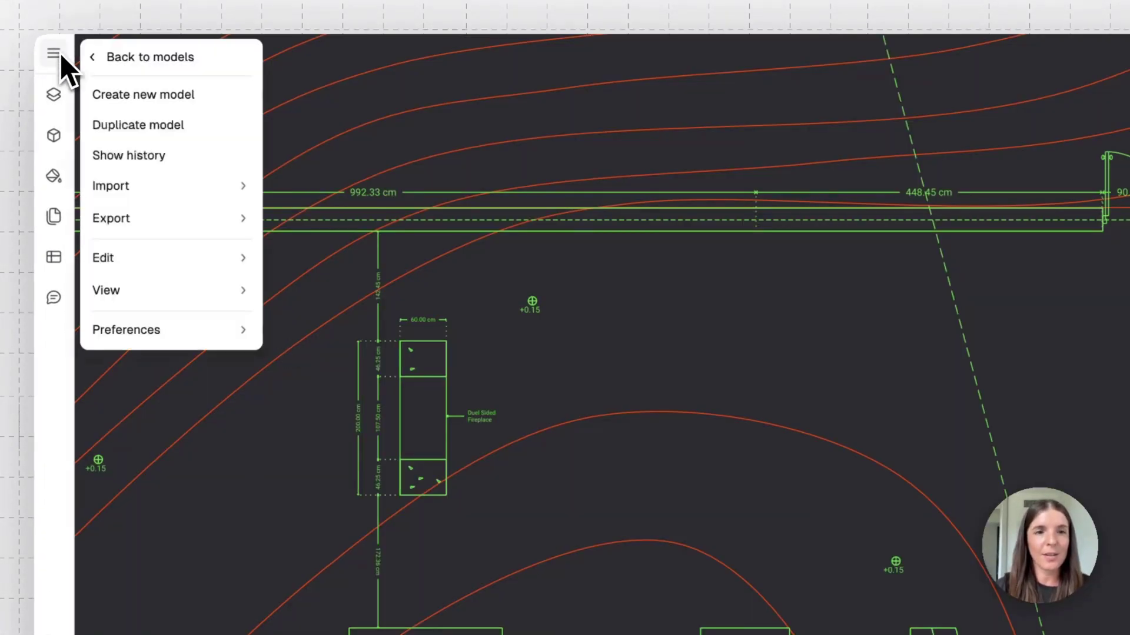
mouse_move(185, 330)
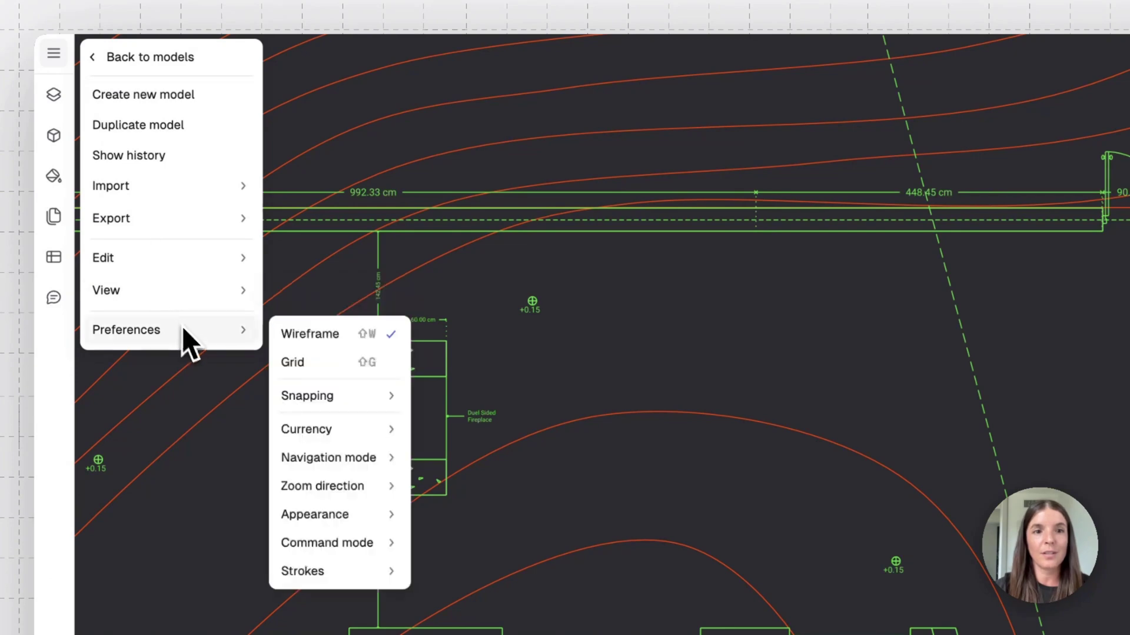
left_click(307, 371)
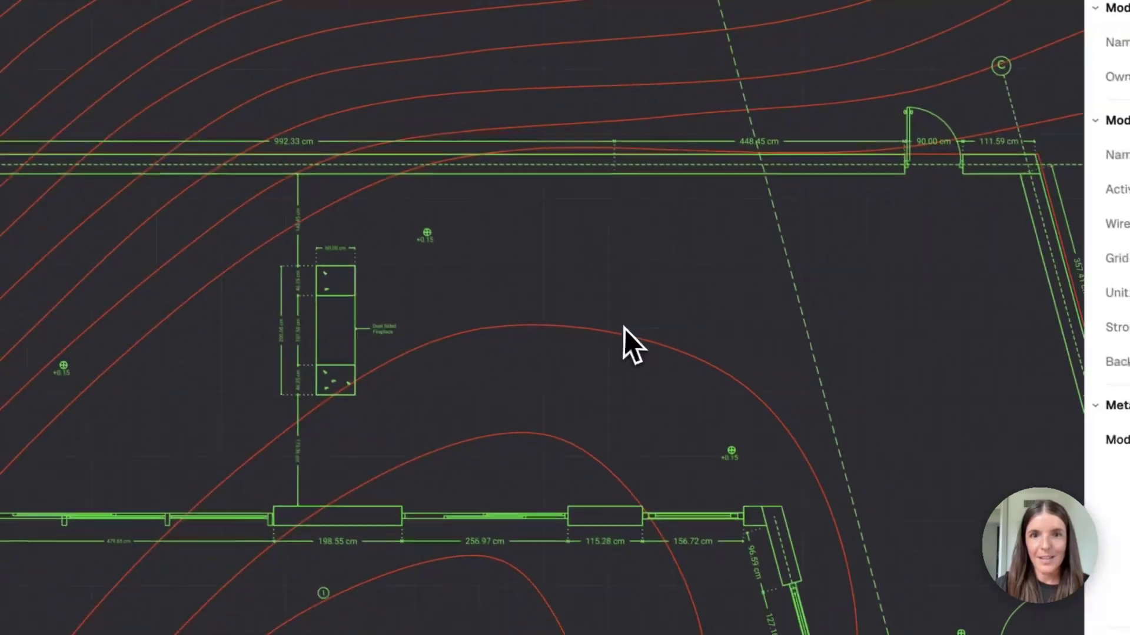
Look over the floor plan's stair area and lower rooms, and review the available object snap options without changing any.
scroll(613, 322, "right", 8)
scroll(613, 322, "down", 5)
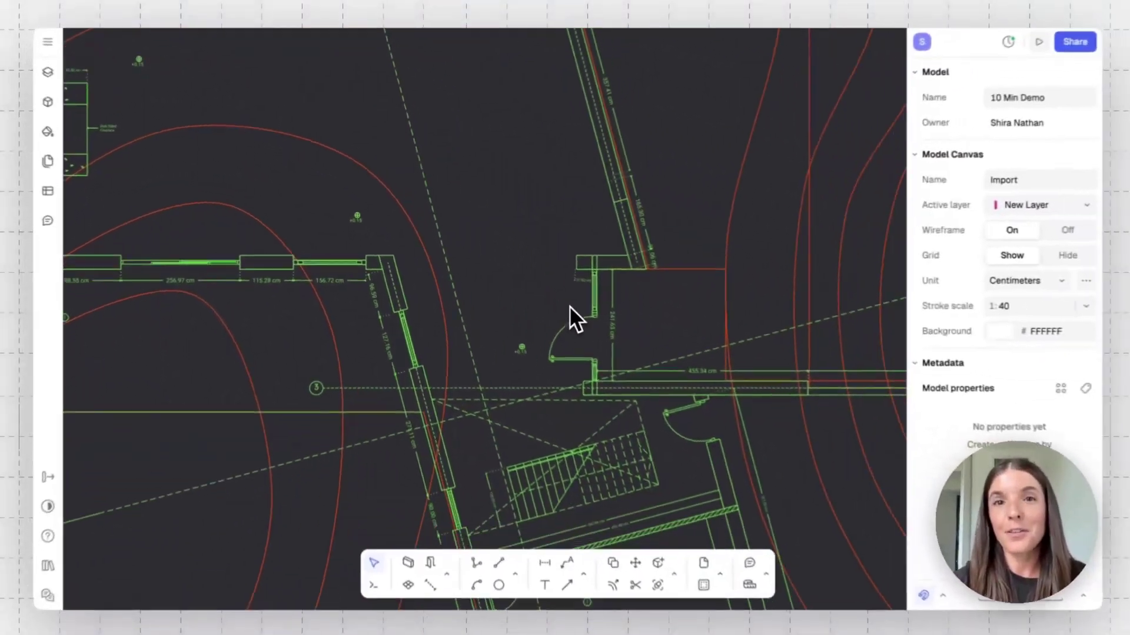
scroll(567, 305, "down", 10)
scroll(567, 305, "right", 2)
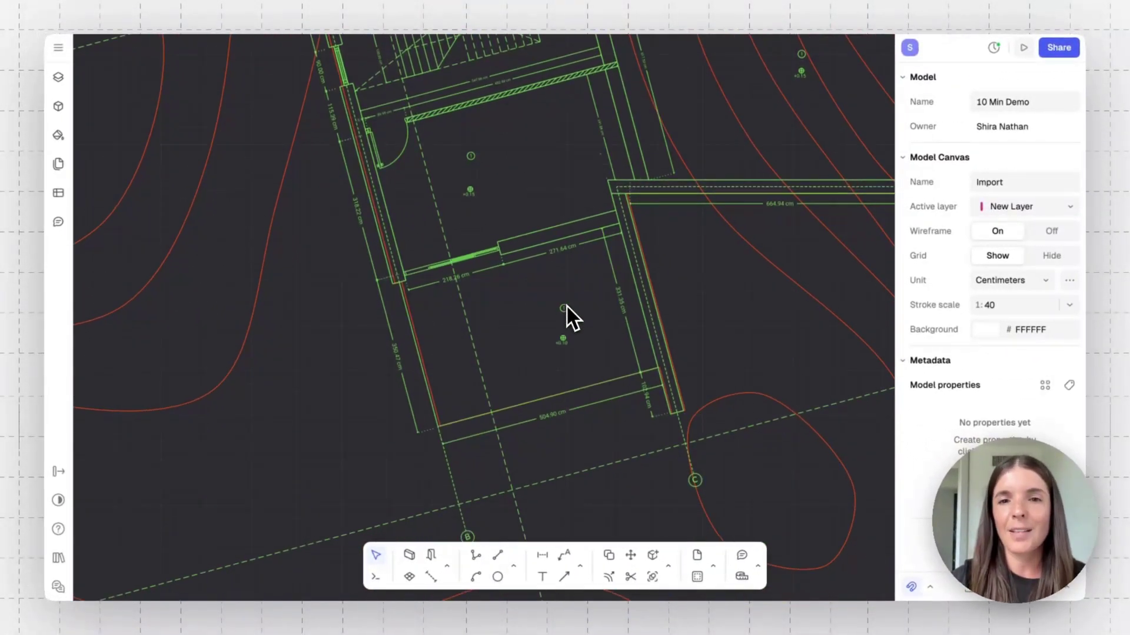
scroll(567, 306, "up", 1)
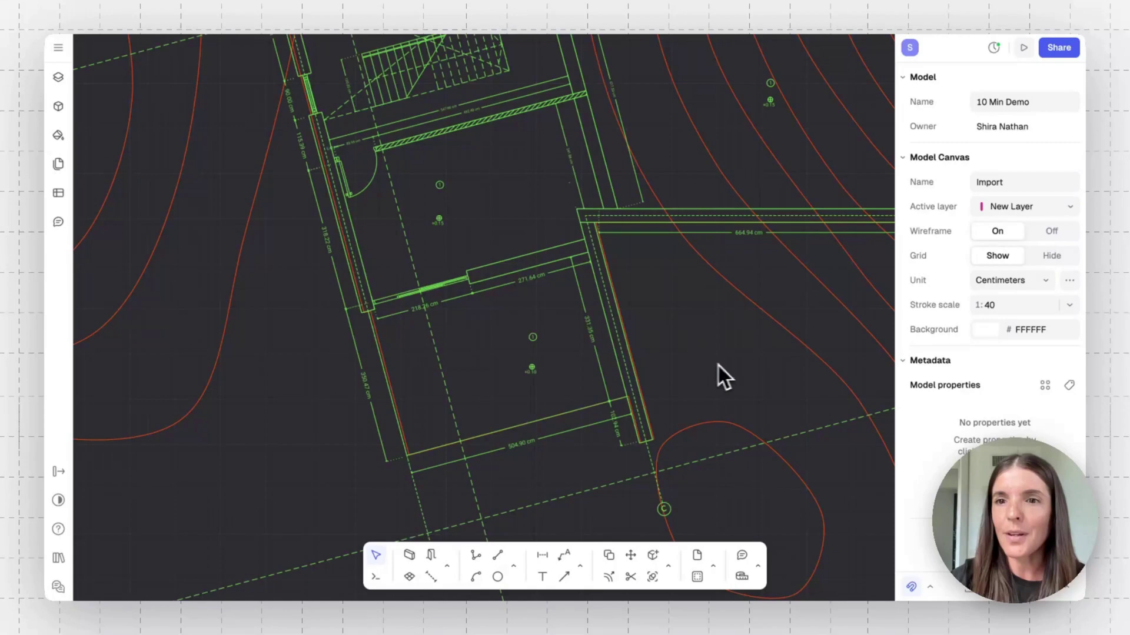
left_click(930, 586)
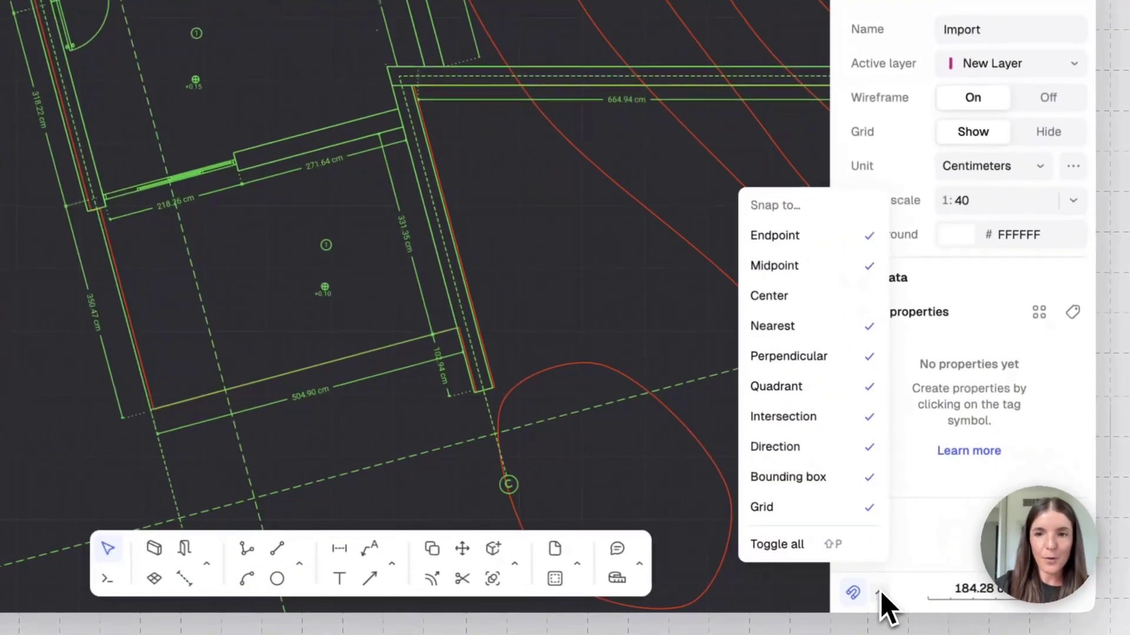
left_click(878, 592)
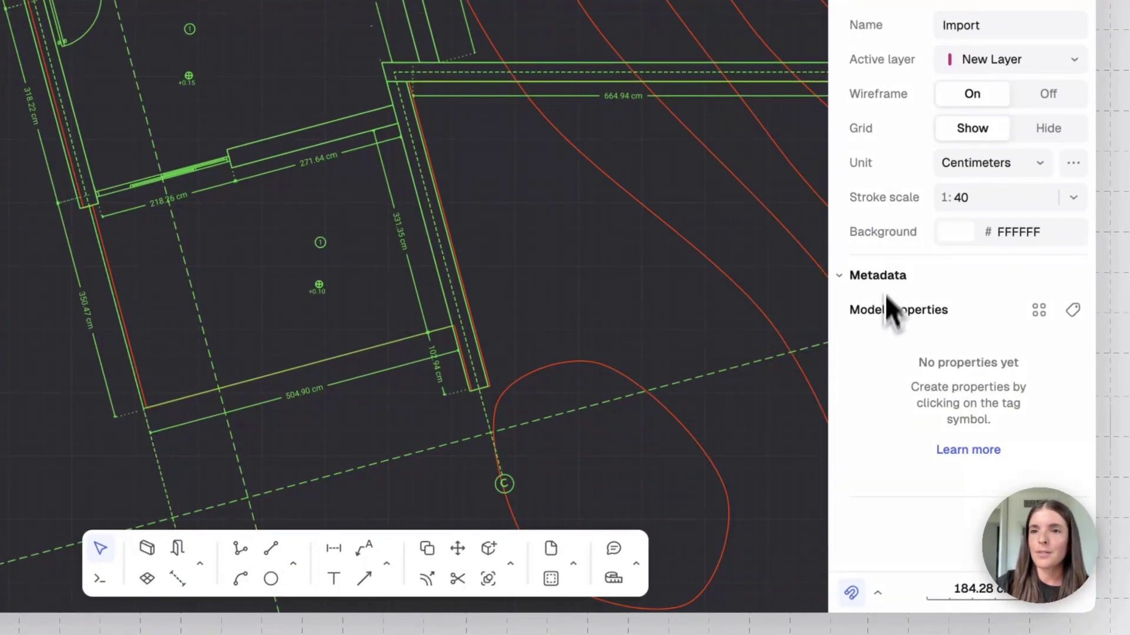
Review the canvas's units and precision settings, including the available length units, without changing anything.
left_click(1073, 162)
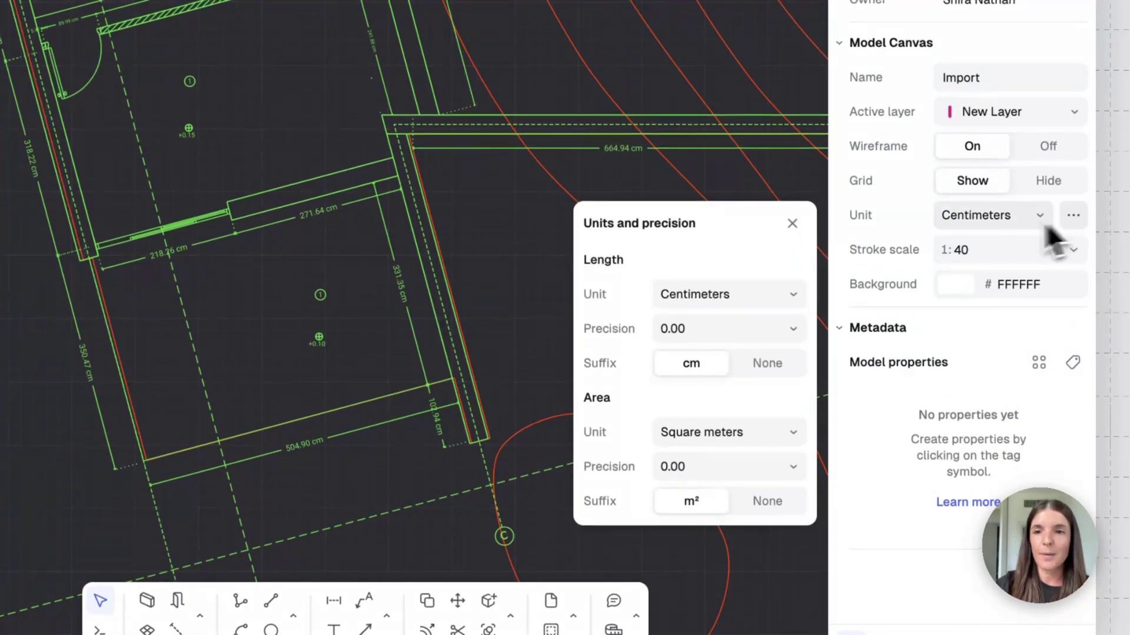
left_click(792, 296)
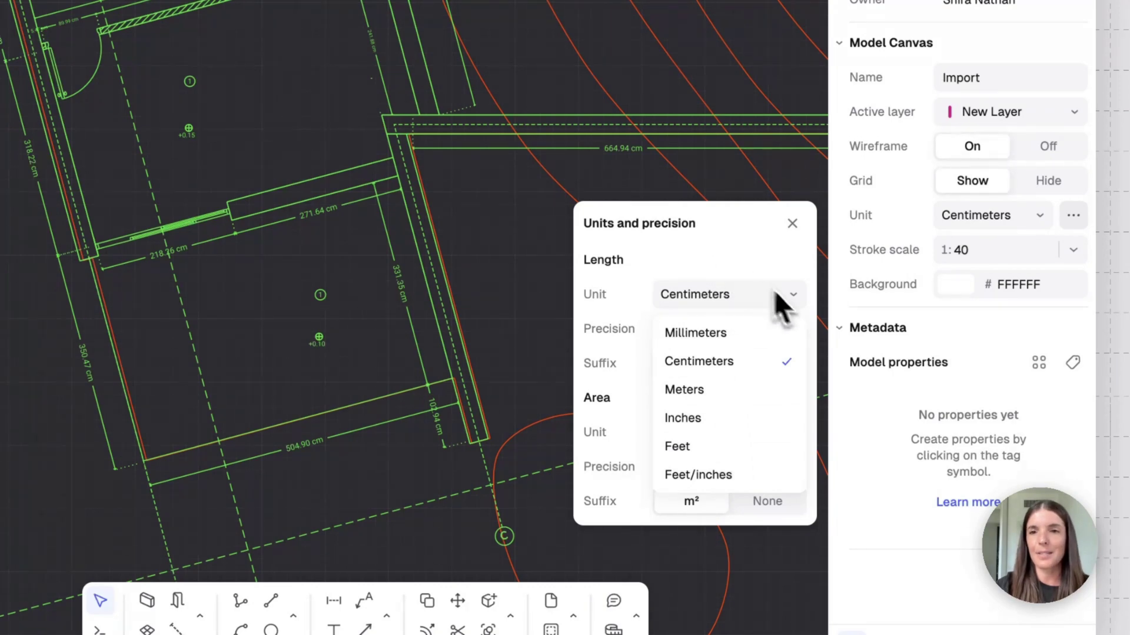
left_click(793, 299)
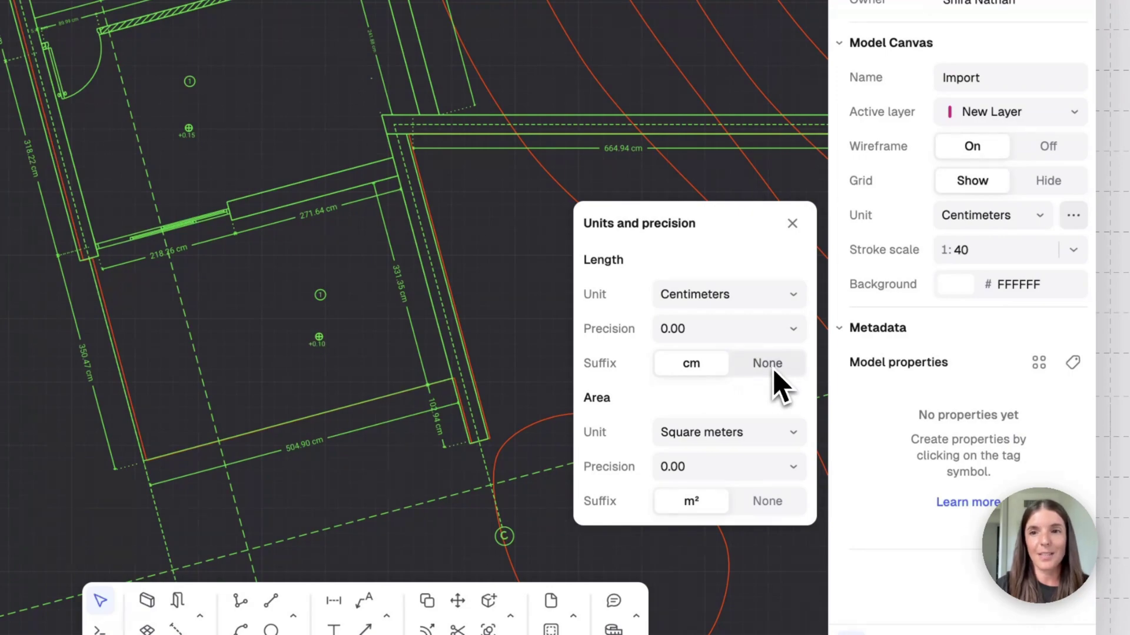
left_click(792, 223)
Turn off wireframe display and hide the grid through the display preferences.
scroll(599, 253, "down", 5)
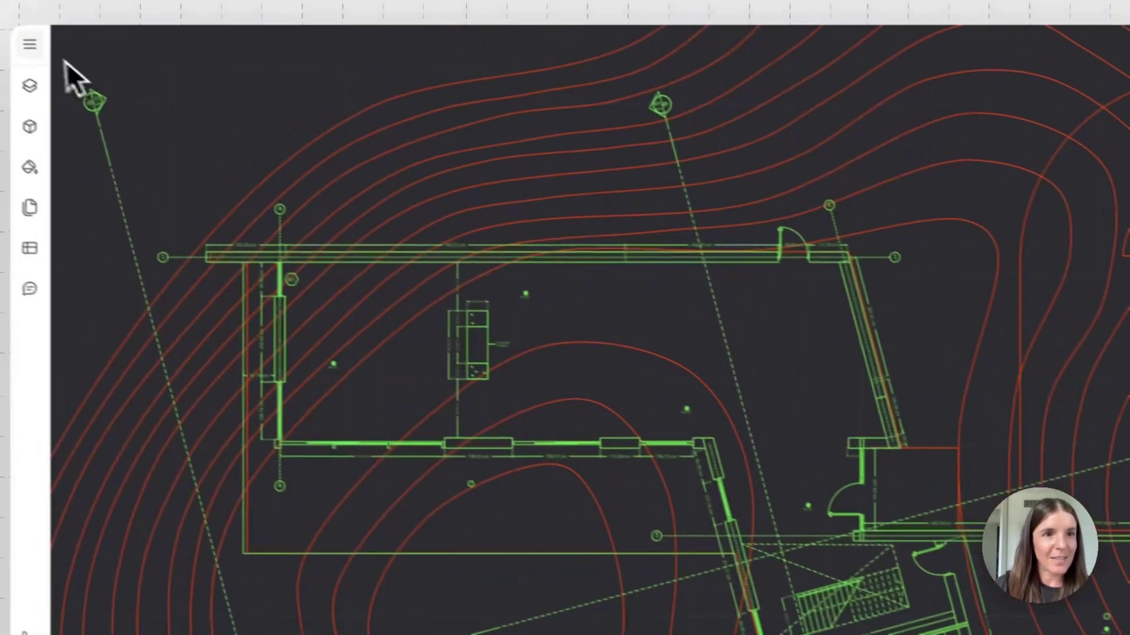
left_click(53, 53)
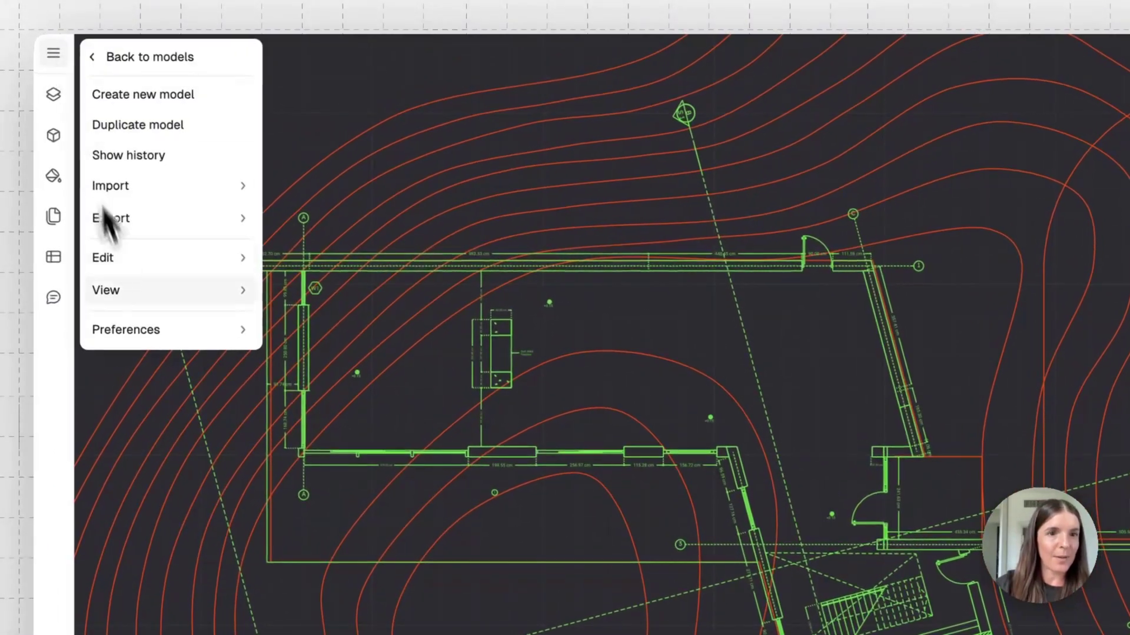
mouse_move(151, 329)
left_click(298, 344)
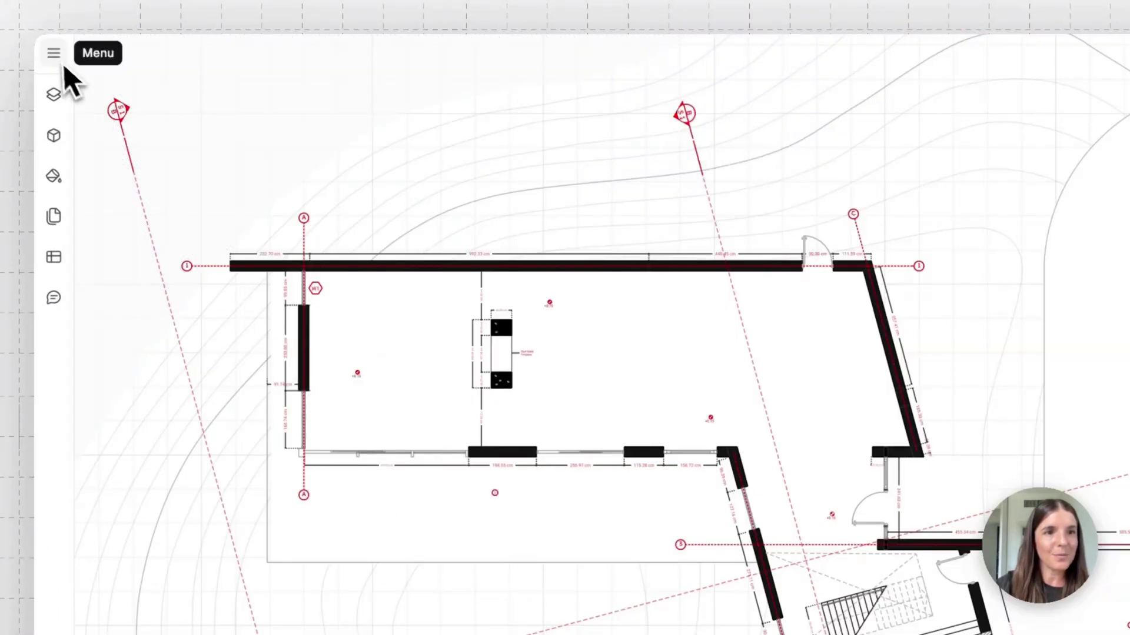
left_click(61, 68)
left_click(285, 364)
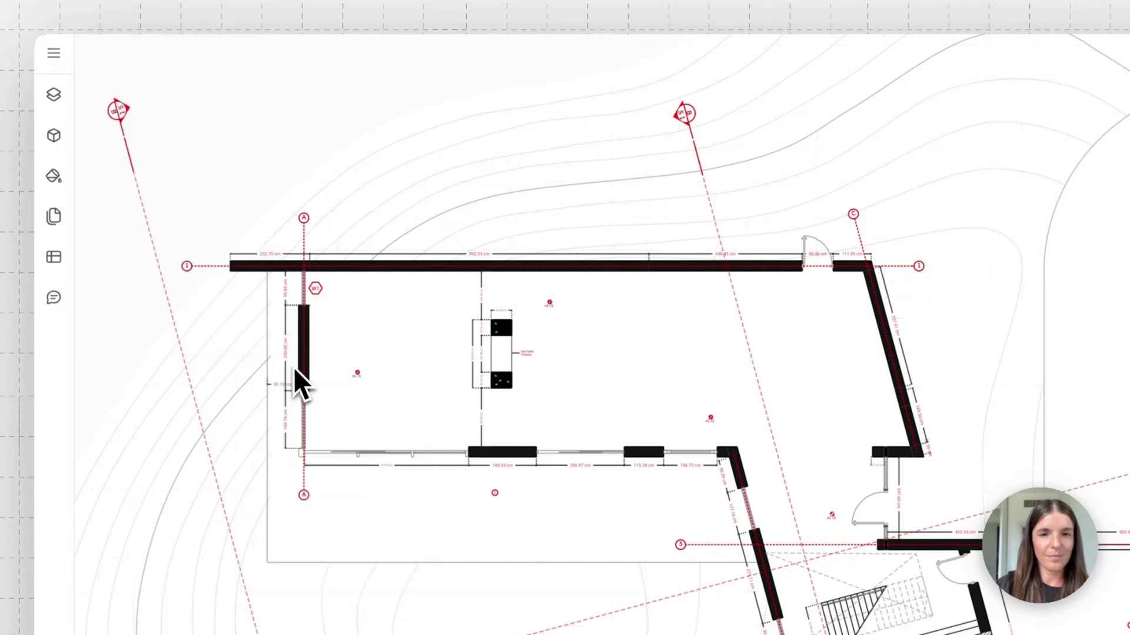
Draw a stepped run of four 20 cm hatched walls, about 383, 137, 135 and 177 cm long, from the upper exterior wall beside the door.
scroll(629, 424, "up", 3)
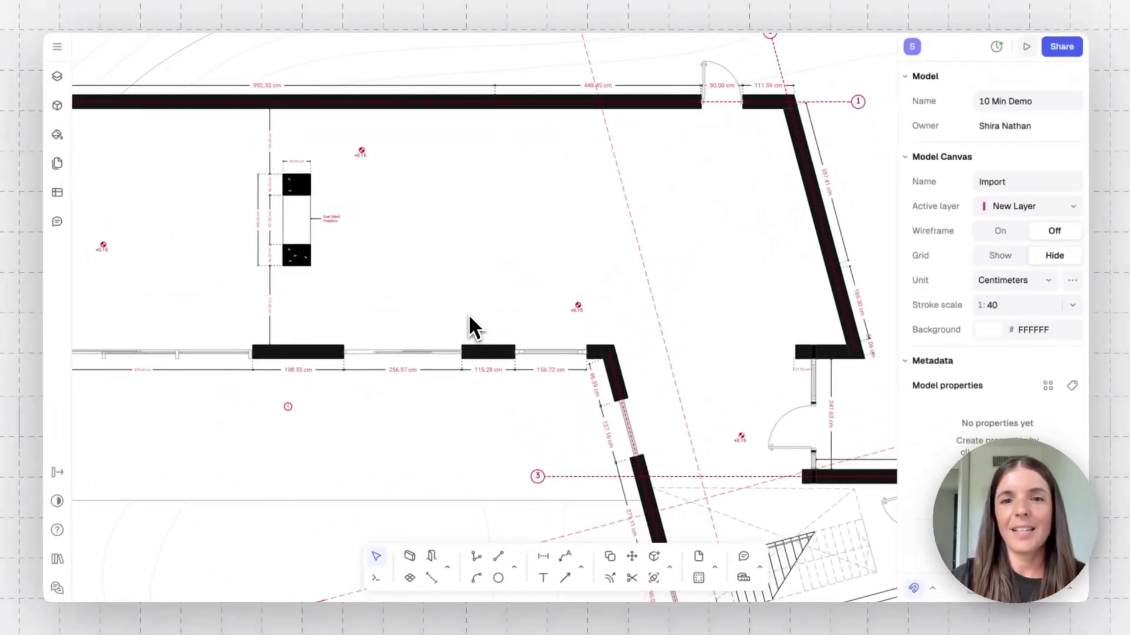
scroll(468, 313, "up", 4)
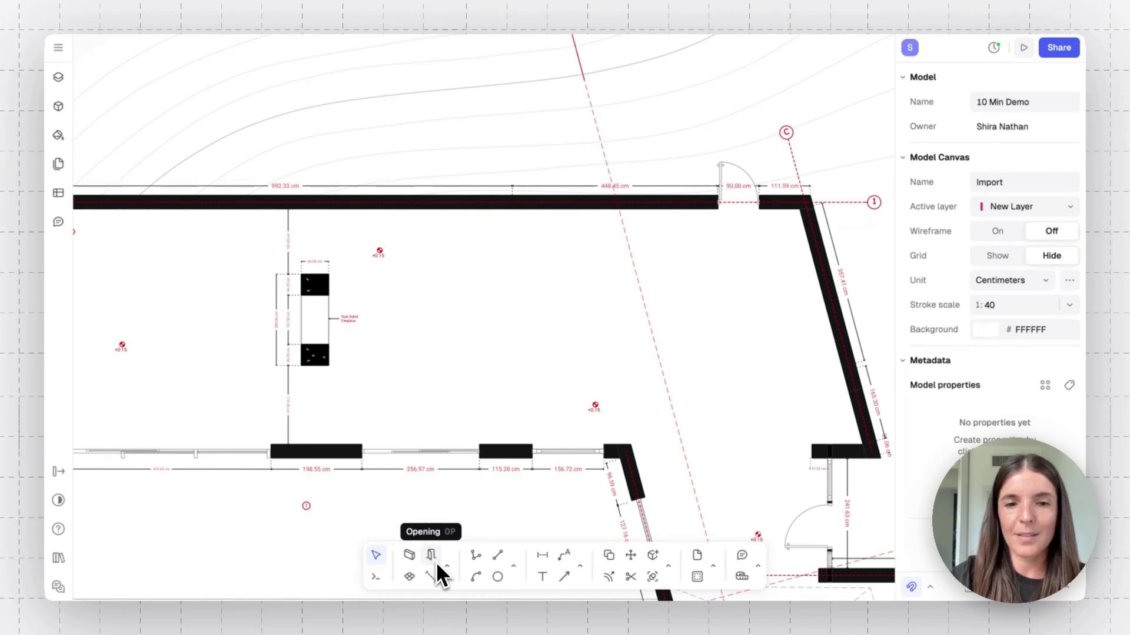
left_click(411, 556)
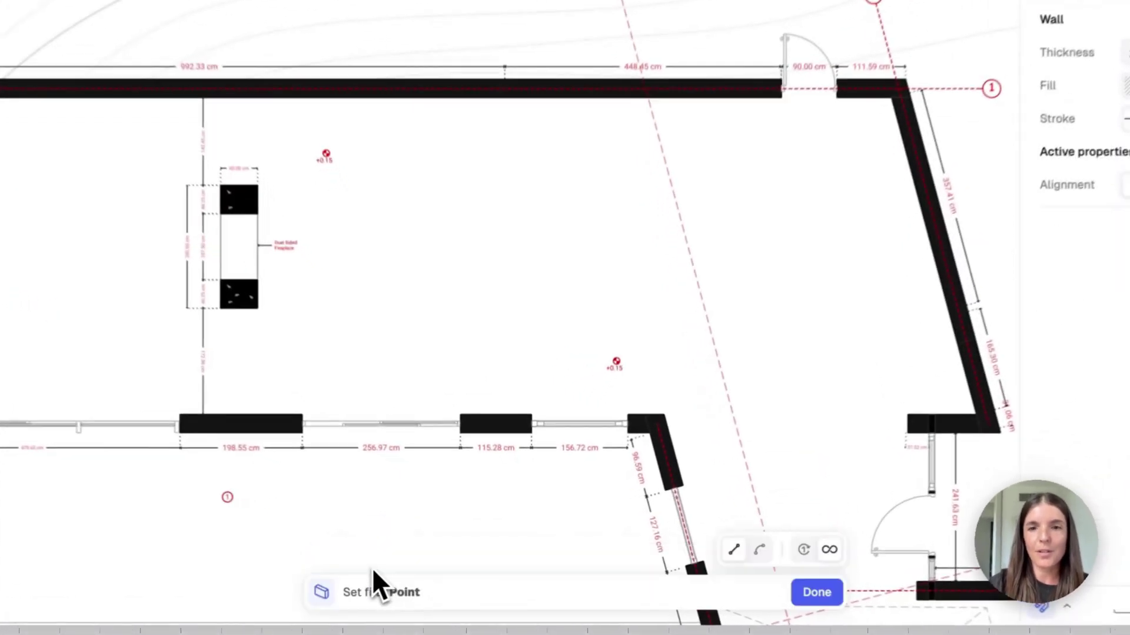
scroll(739, 253, "up", 5, "ctrl")
scroll(736, 251, "right", 3)
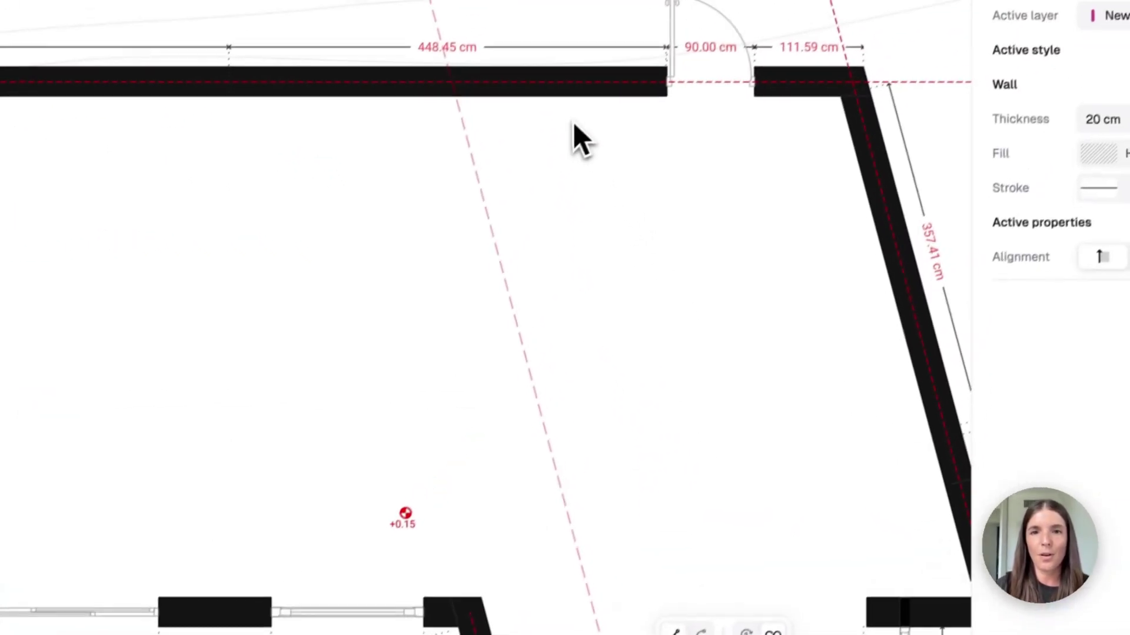
left_click(569, 96)
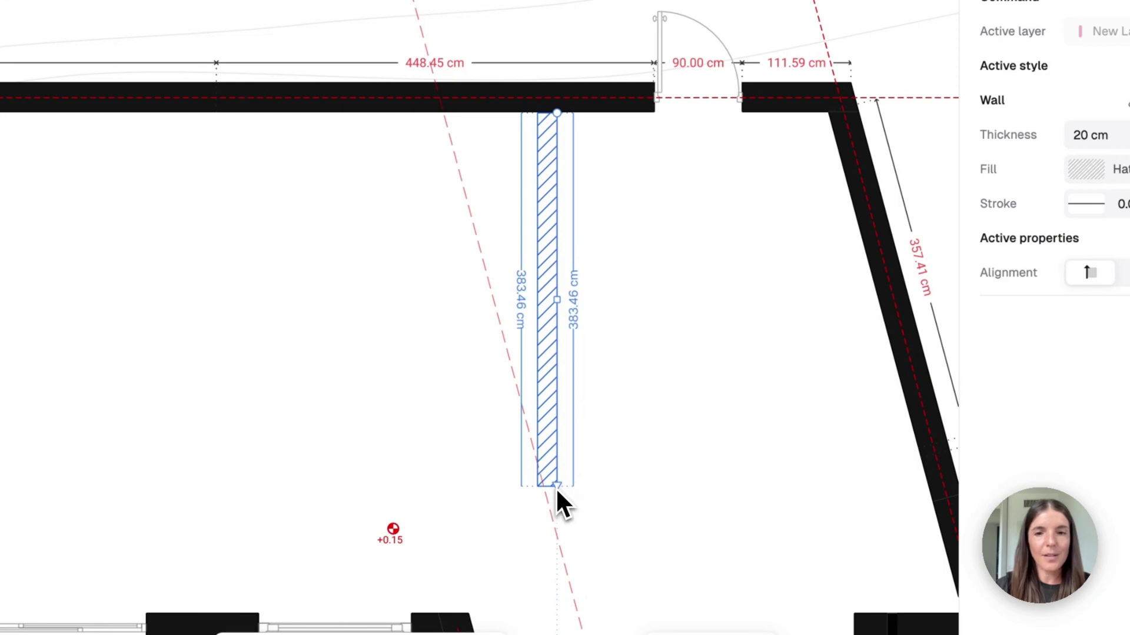
left_click(556, 488)
left_click(690, 497)
scroll(700, 589, "down", 2)
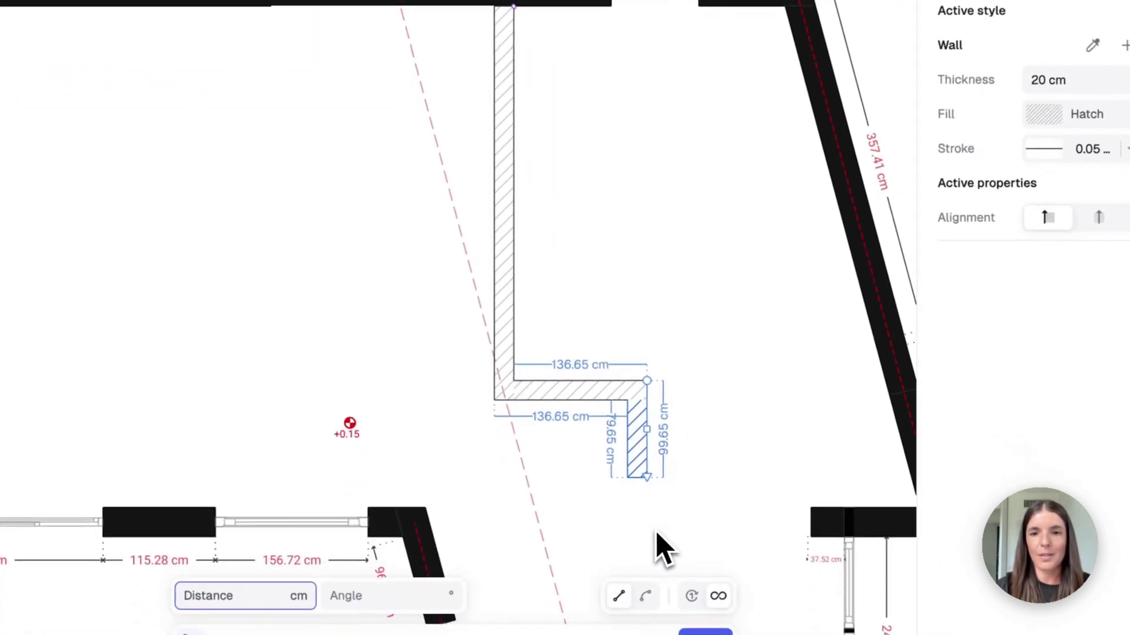
left_click(645, 509)
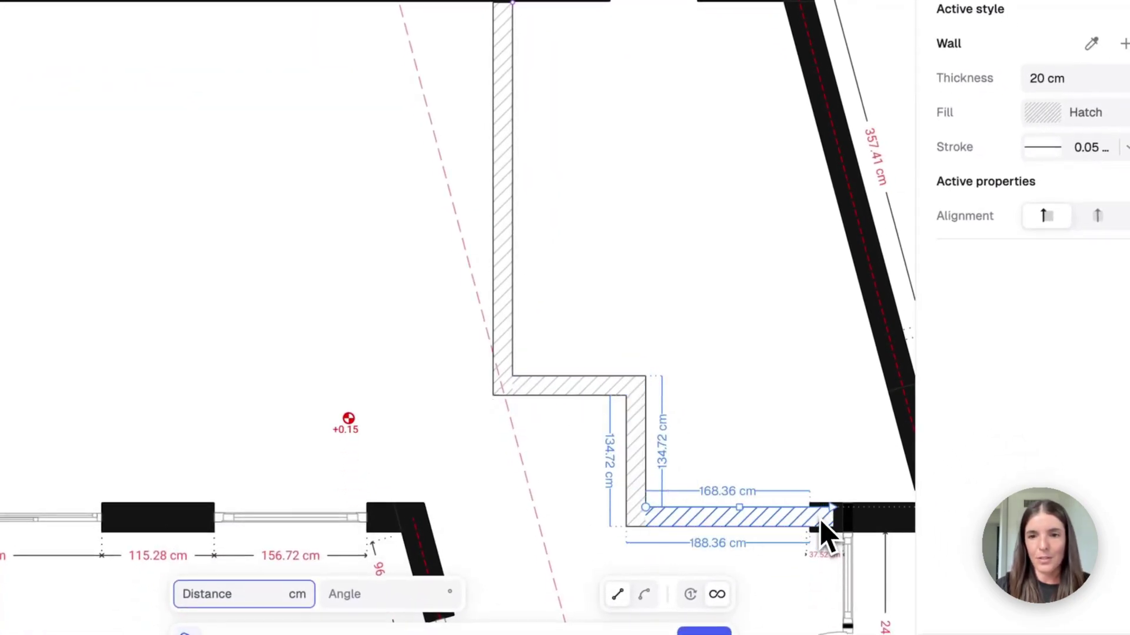
left_click(820, 520)
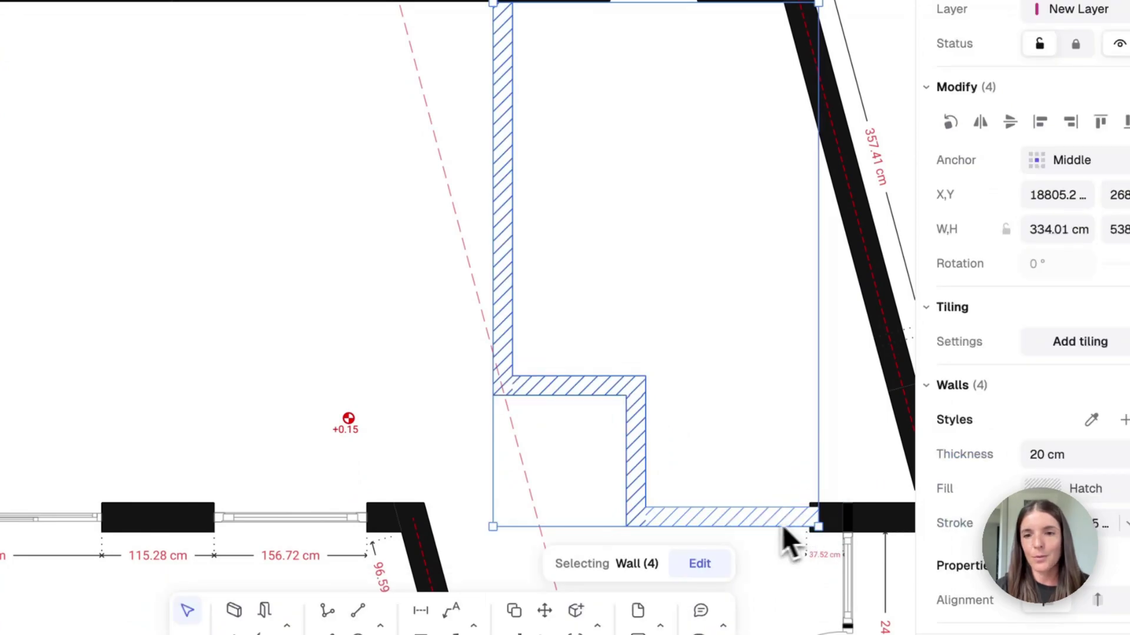
Shorten the last horizontal wall to about 168 cm at the existing black wall's face, and shift it slightly upward in line with that wall.
left_click(836, 464)
left_click(795, 512)
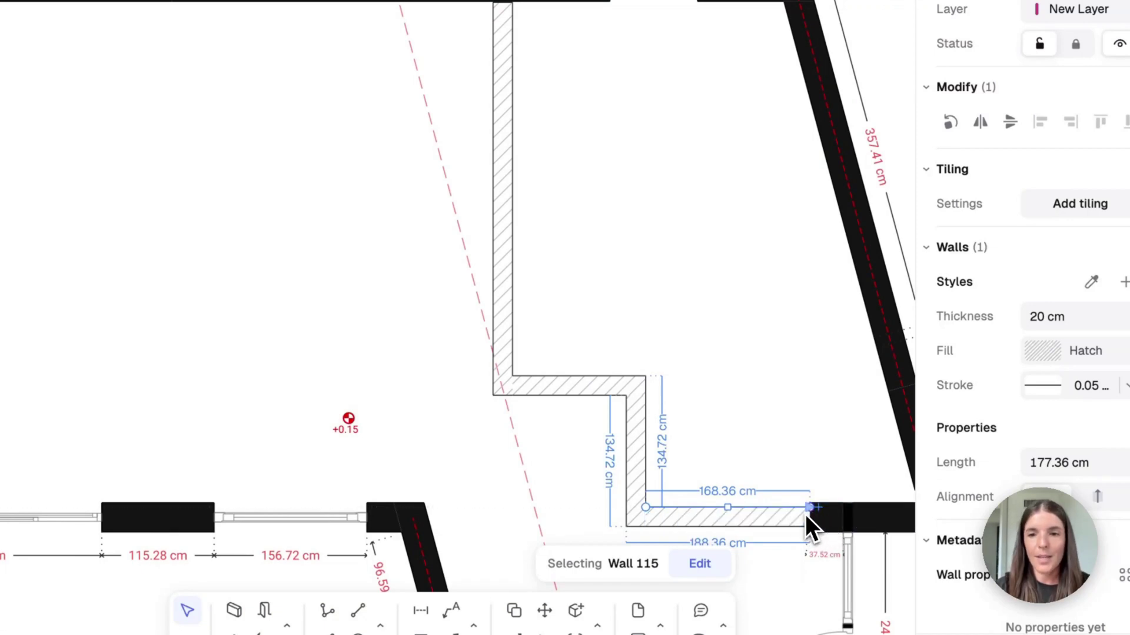
left_click(809, 508)
left_click(820, 404)
left_click(765, 520)
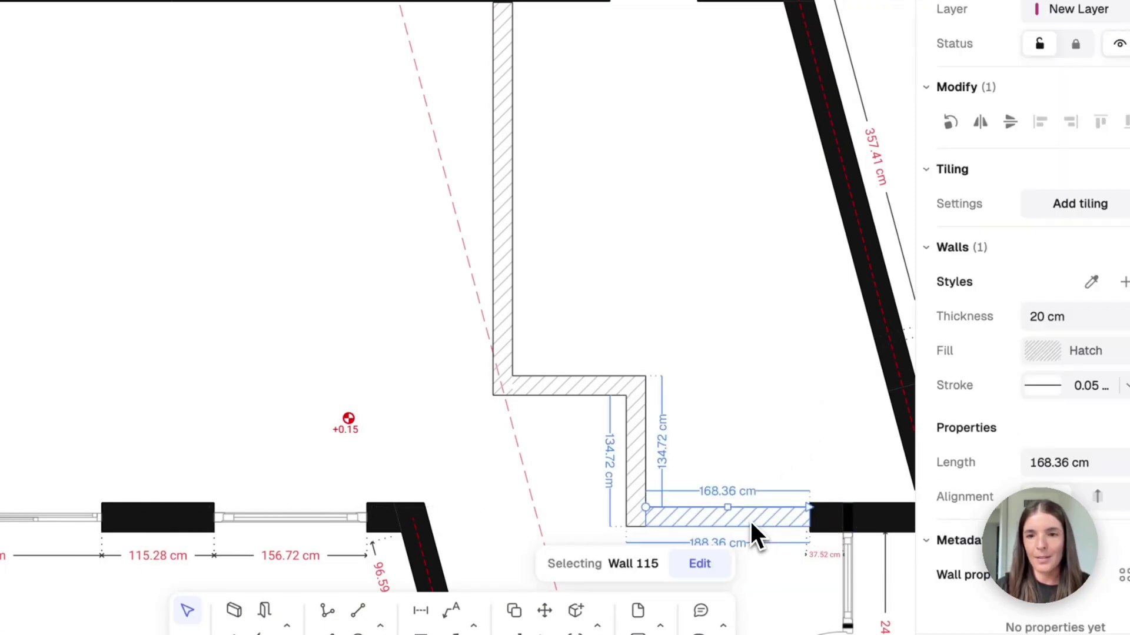
left_click_drag(751, 521, 751, 510)
left_click(749, 453)
Move the long vertical wall toward the door, making the adjoining short wall about 106 cm, and extend its upper end to the exterior wall's centerline.
left_click(510, 187)
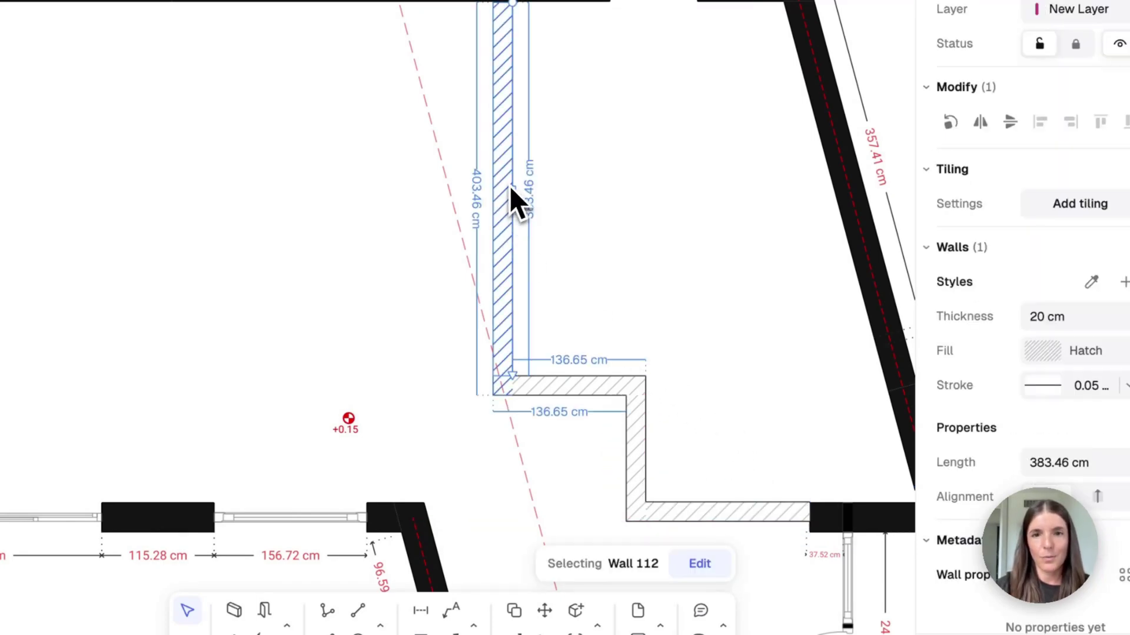
left_click_drag(509, 186, 541, 188)
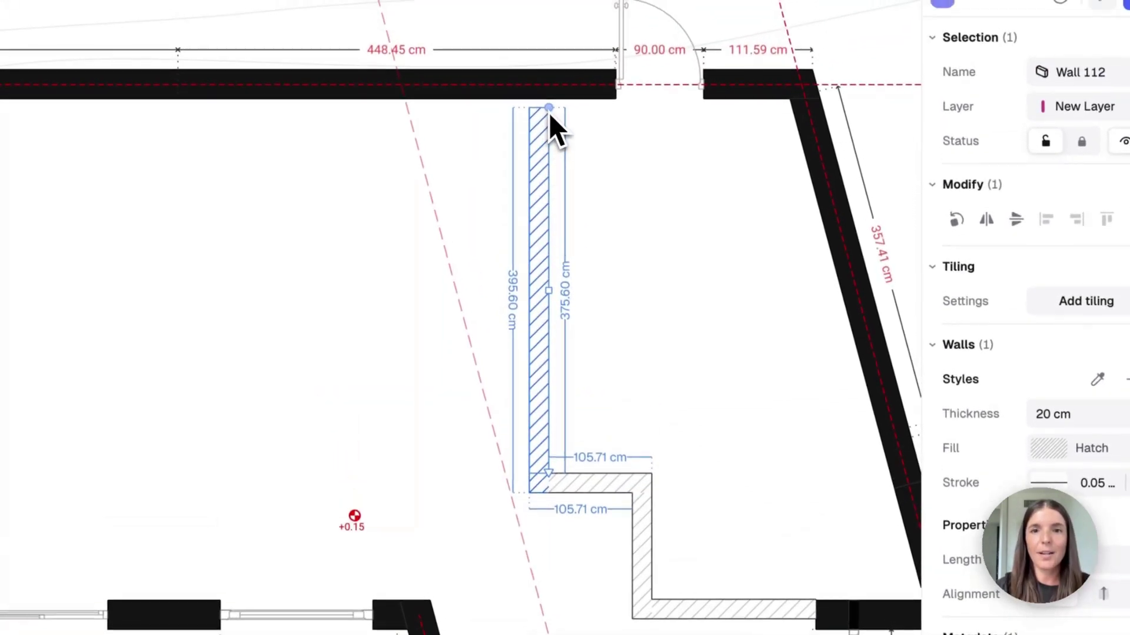
left_click_drag(549, 112, 548, 88)
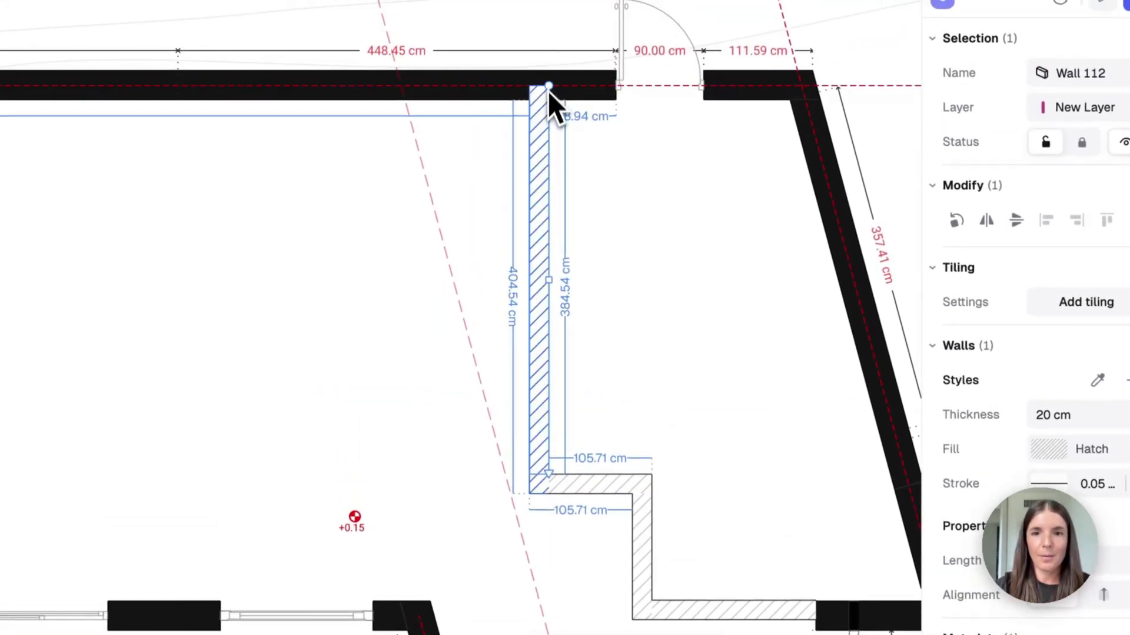
Set the length of the short horizontal wall adjoining the long vertical wall to 100 cm.
left_click(606, 462)
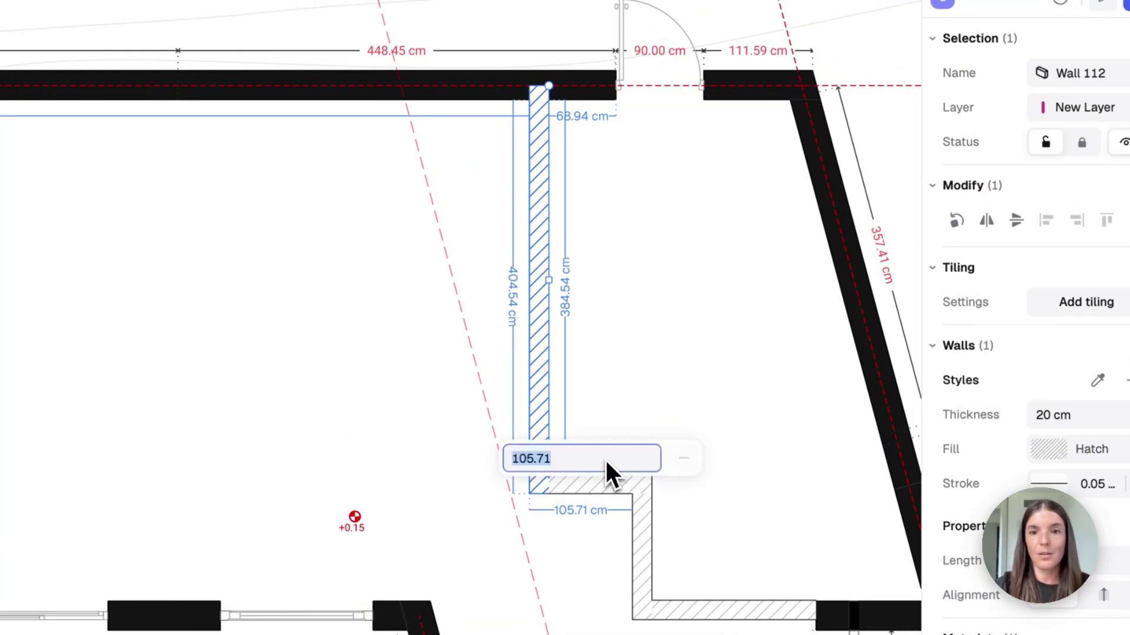
type("100")
key("Return")
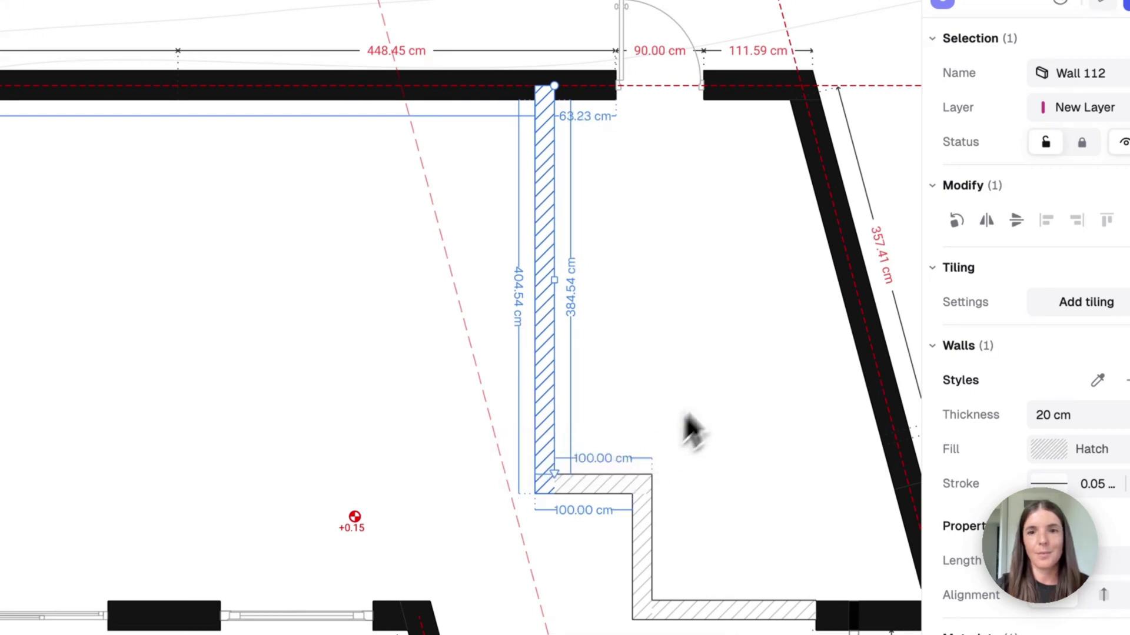
left_click(723, 368)
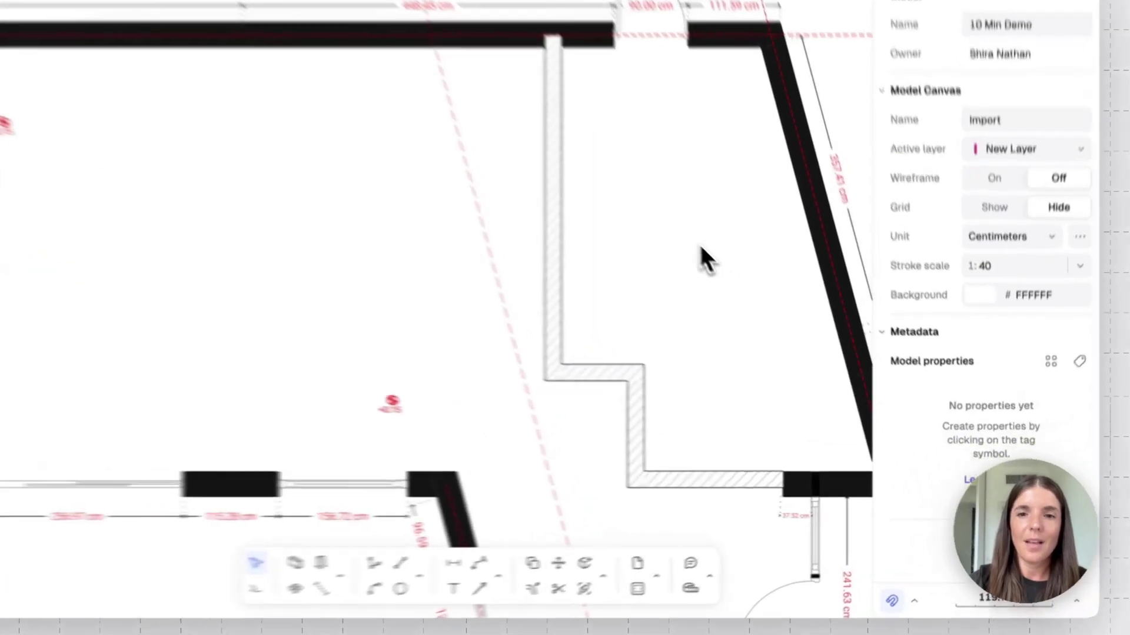
Select all four new hatched walls and set their thickness to 30 cm.
left_click_drag(701, 246, 576, 483)
left_click_drag(497, 484, 498, 483)
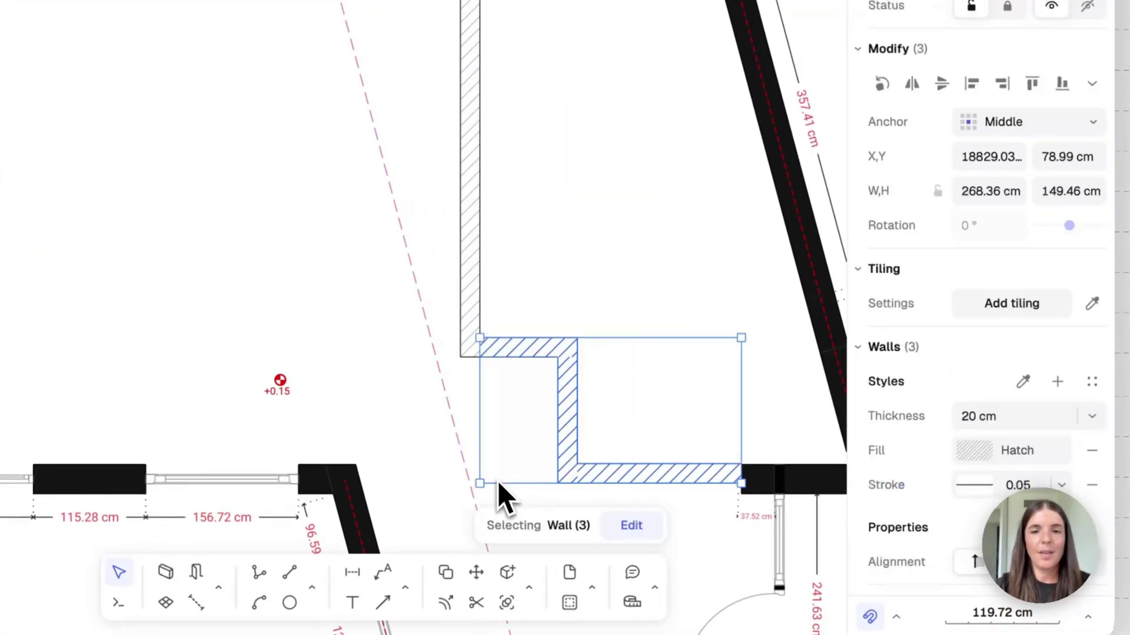
left_click(479, 259, "shift")
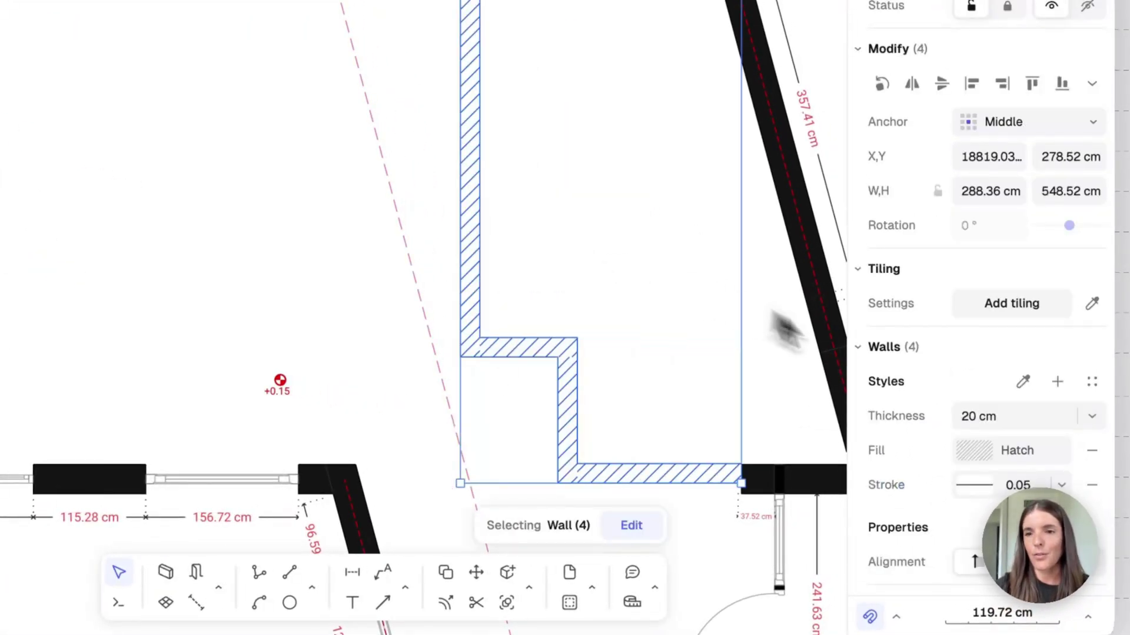
scroll(978, 444, "down", 5)
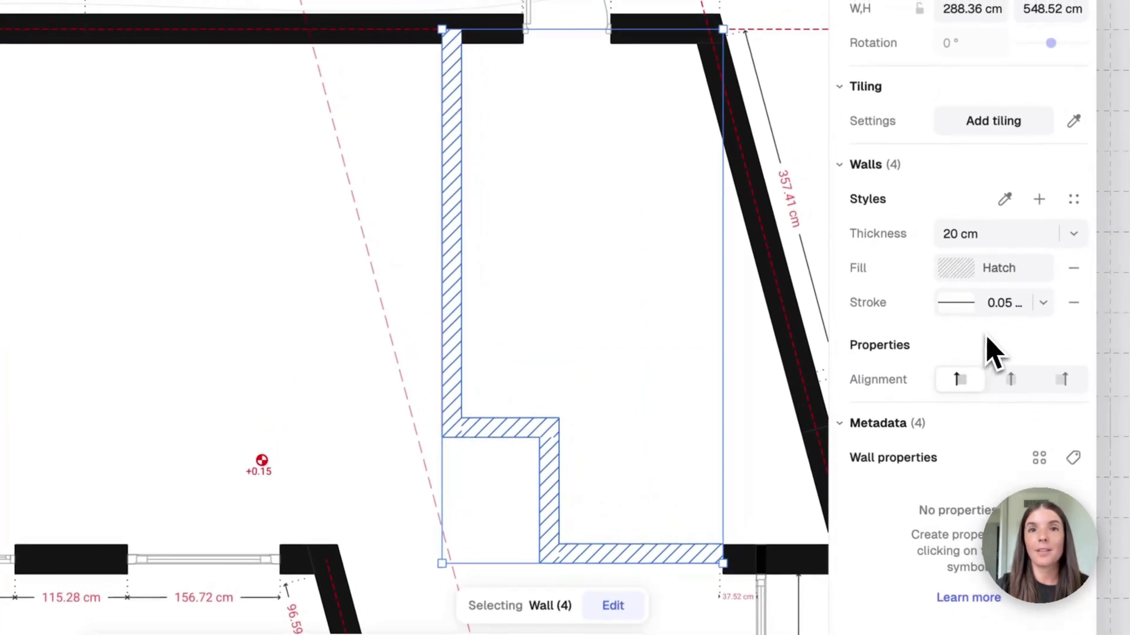
left_click(998, 224)
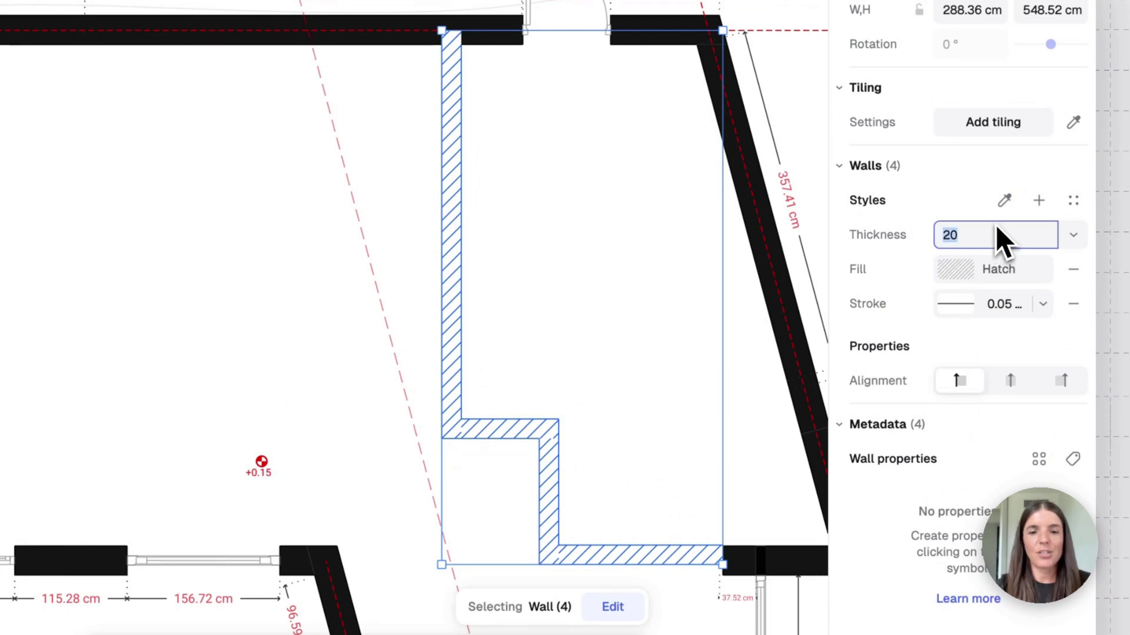
type("30")
key("Return")
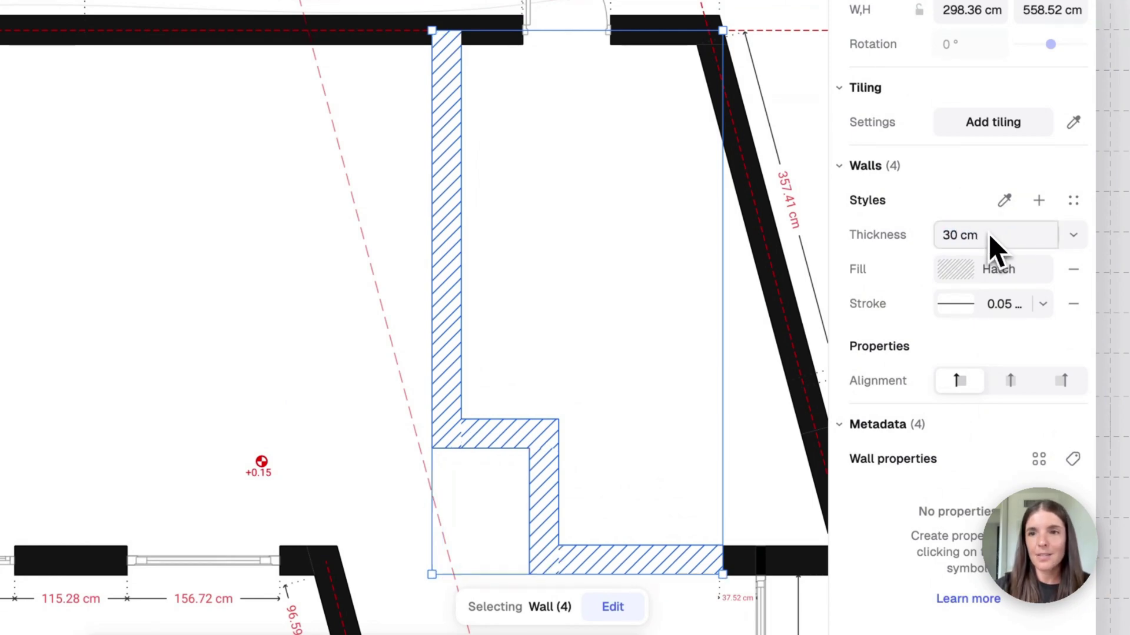
Reduce the thickness of the four selected walls to 15 cm.
left_click(990, 236)
type("15")
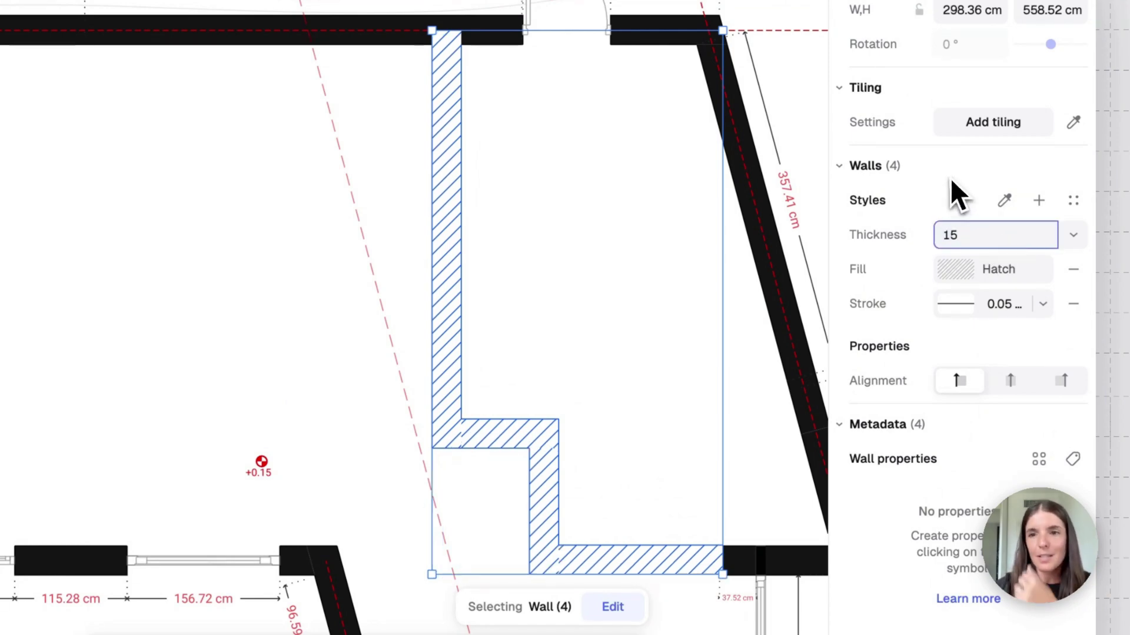
left_click(950, 176)
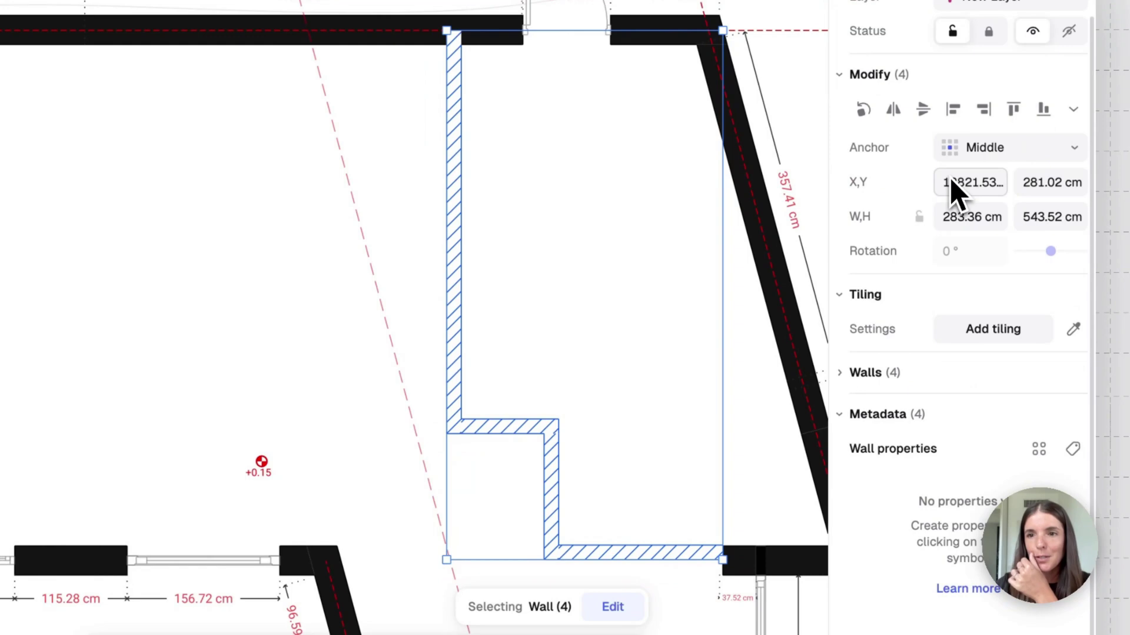
Open the fill settings of the four selected walls and browse the available hatch patterns.
left_click(842, 372)
left_click(958, 267)
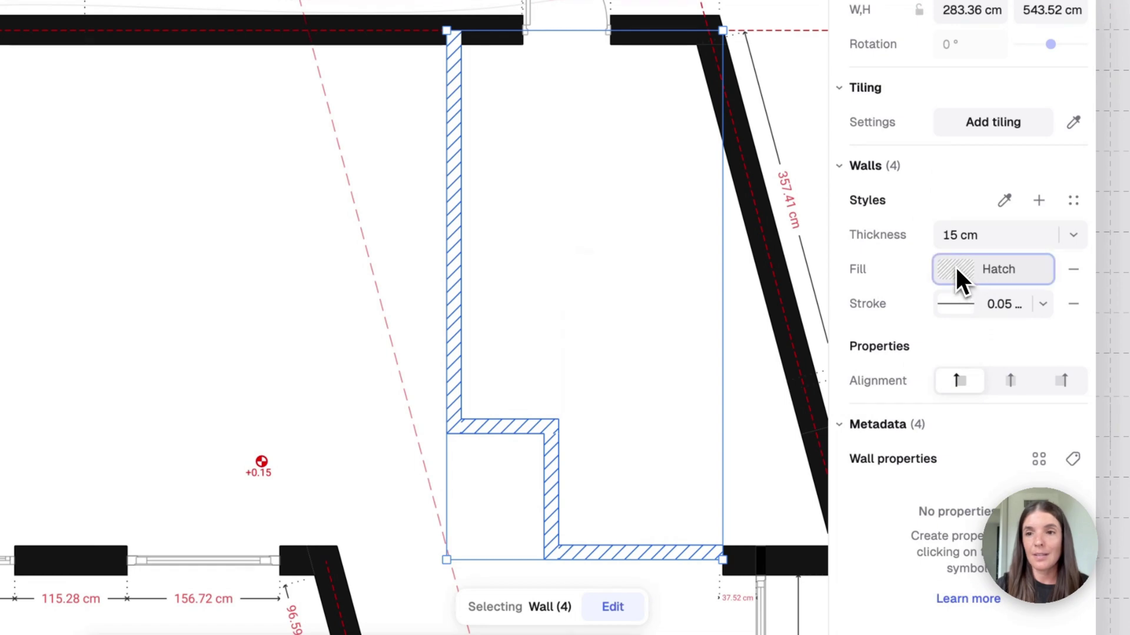
mouse_move(693, 382)
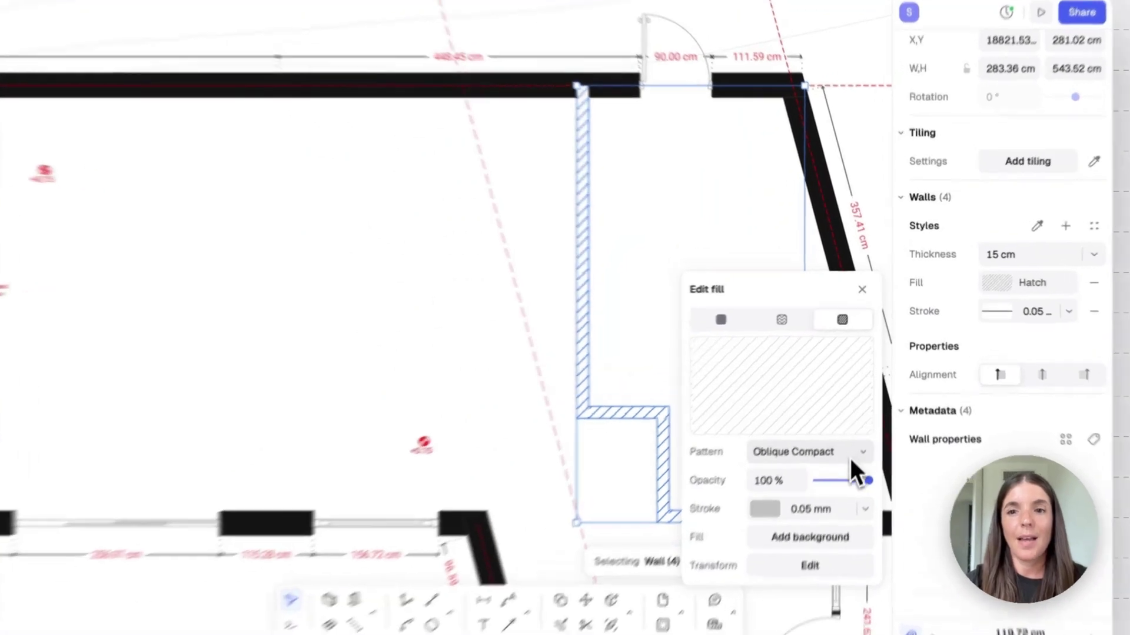
left_click(850, 456)
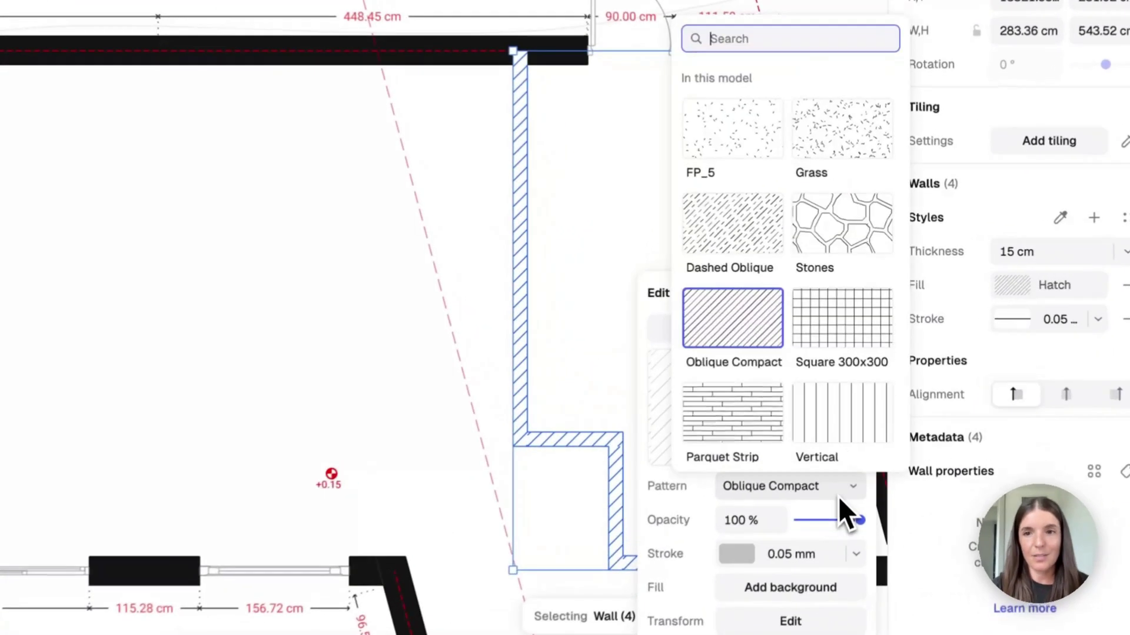
scroll(851, 190, "down", 3)
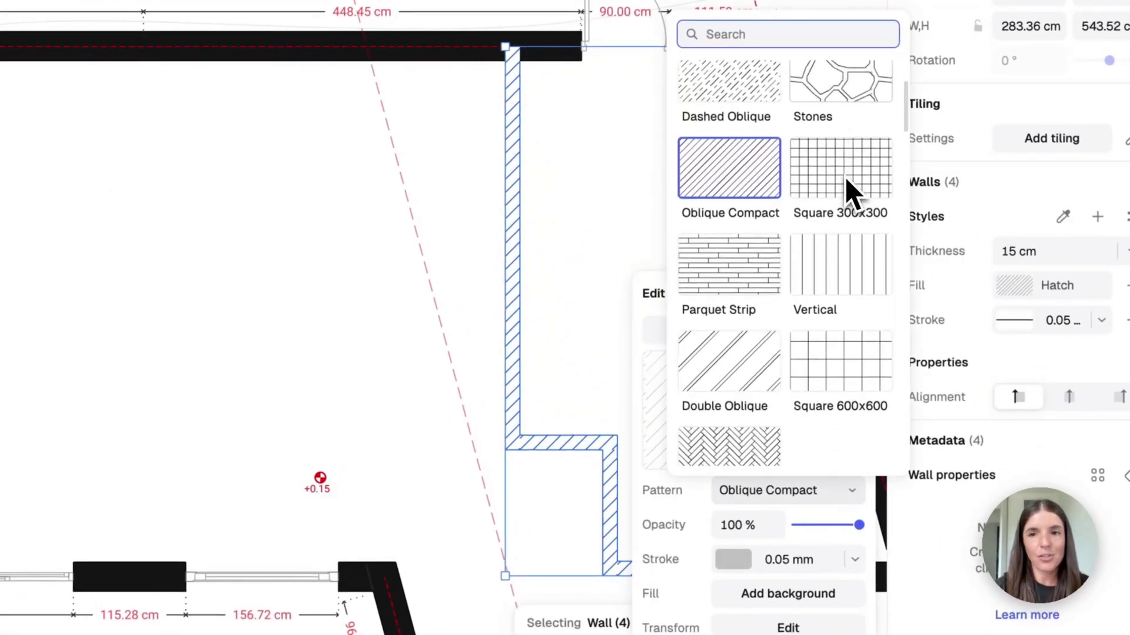
scroll(847, 179, "down", 10)
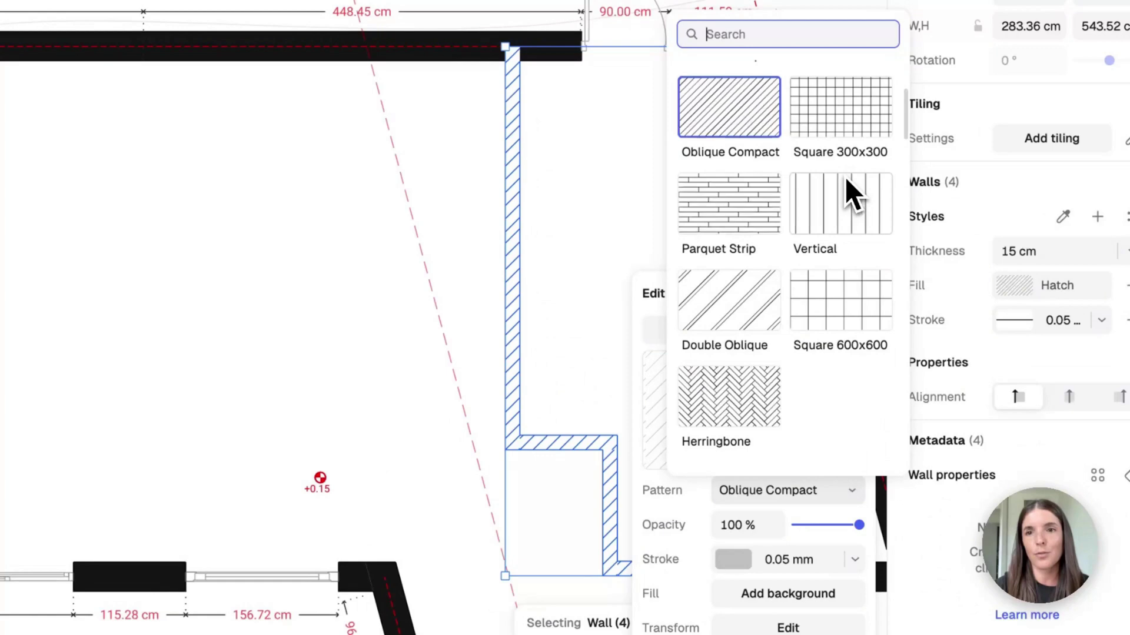
scroll(847, 182, "down", 3)
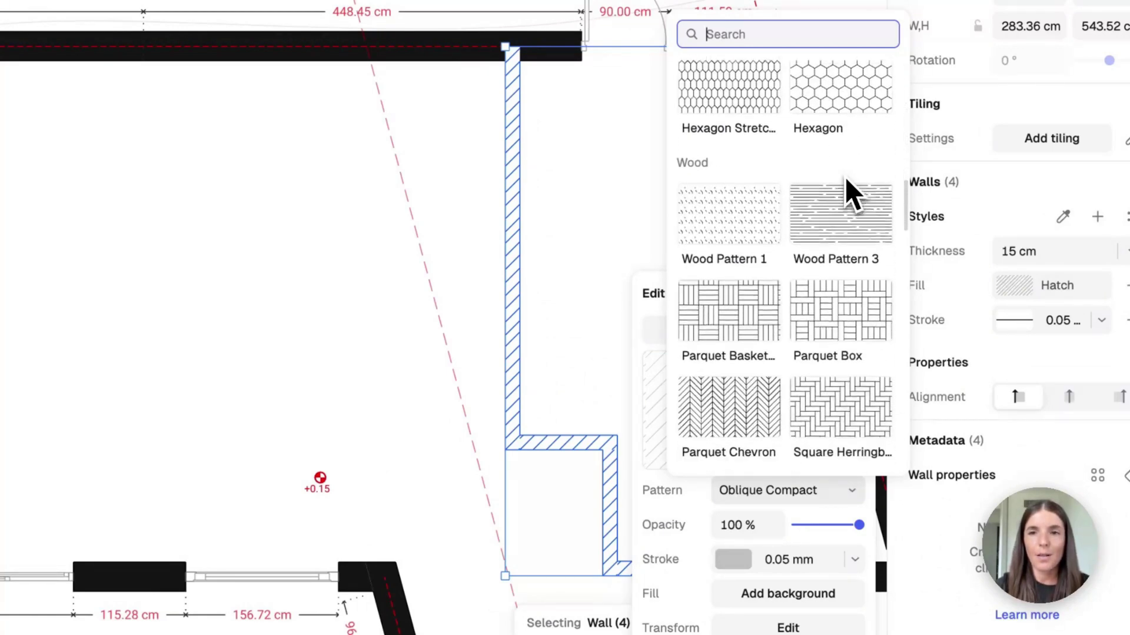
left_click(651, 302)
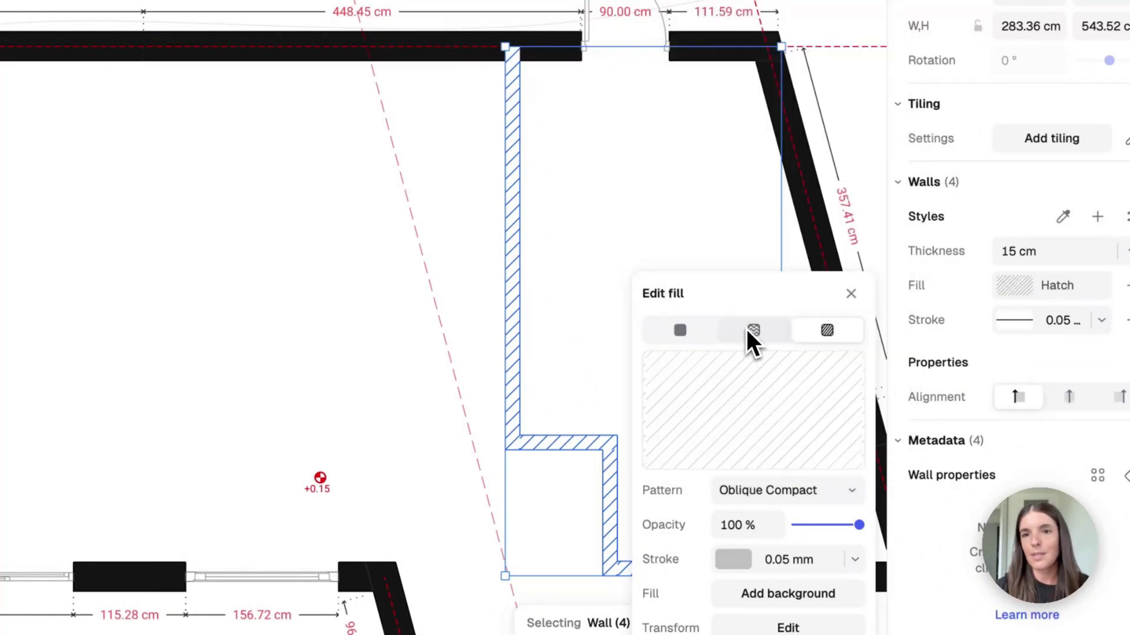
Switch the four walls' fill to the Ceramic Large texture and look through the other tile and brick textures.
left_click(754, 330)
left_click(839, 492)
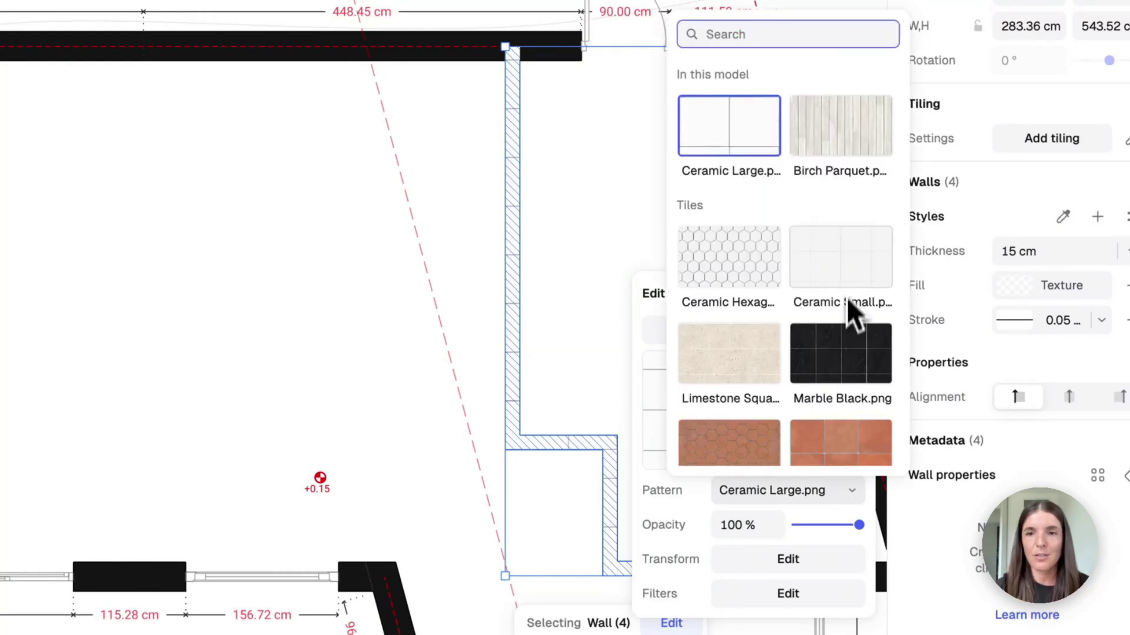
scroll(848, 294, "down", 8)
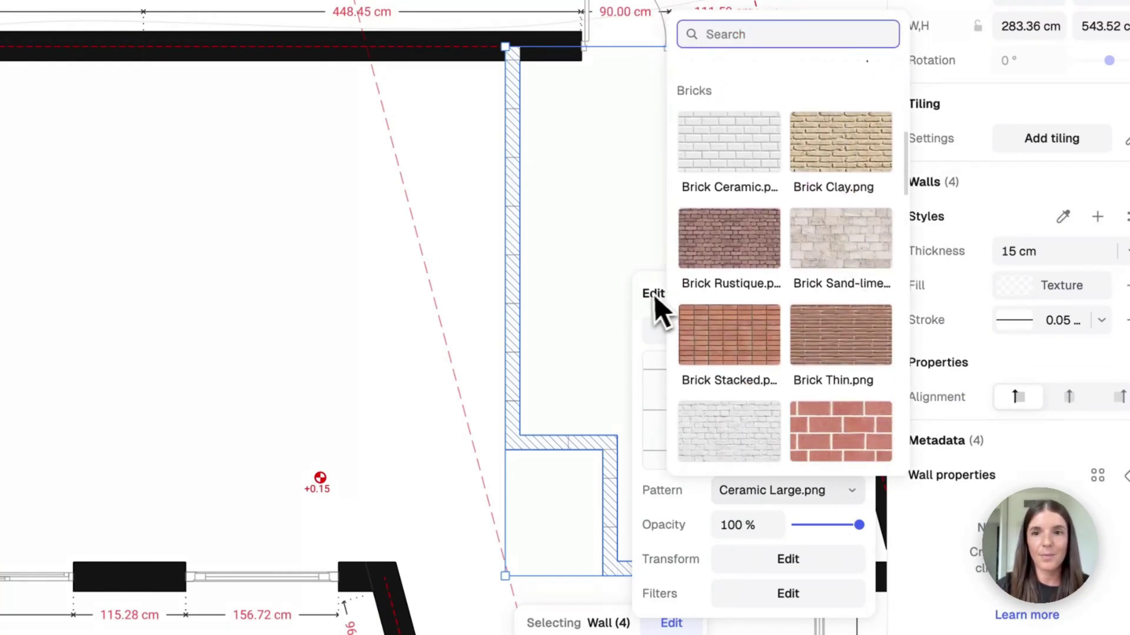
left_click(649, 296)
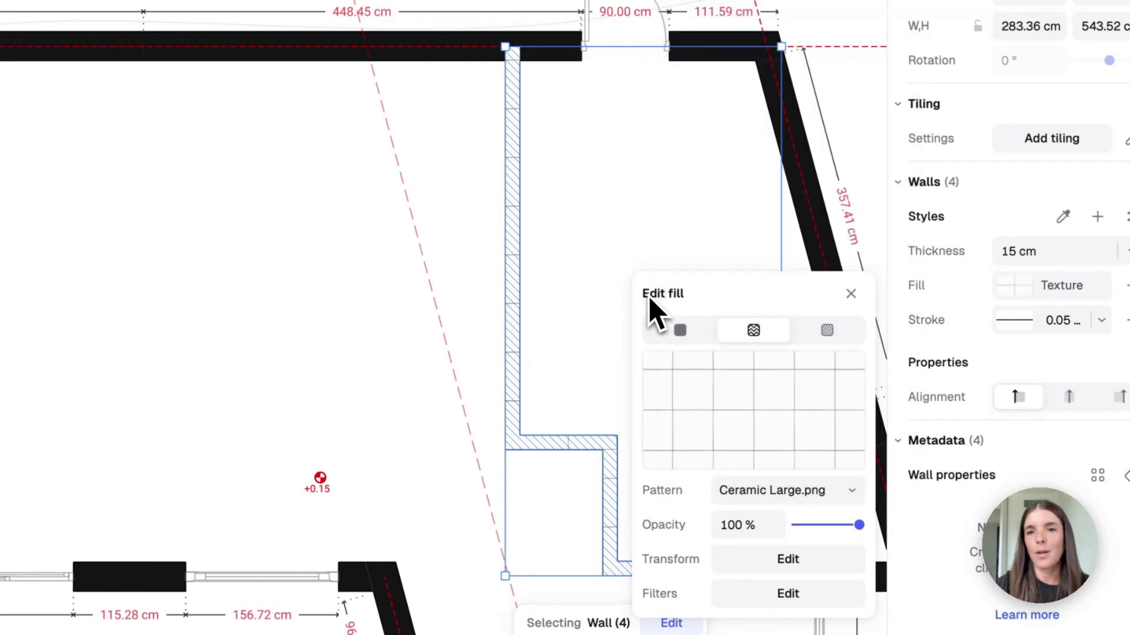
Give the four walls a solid light gray fill, hex E5E5E5, and finish editing the fill.
left_click(689, 337)
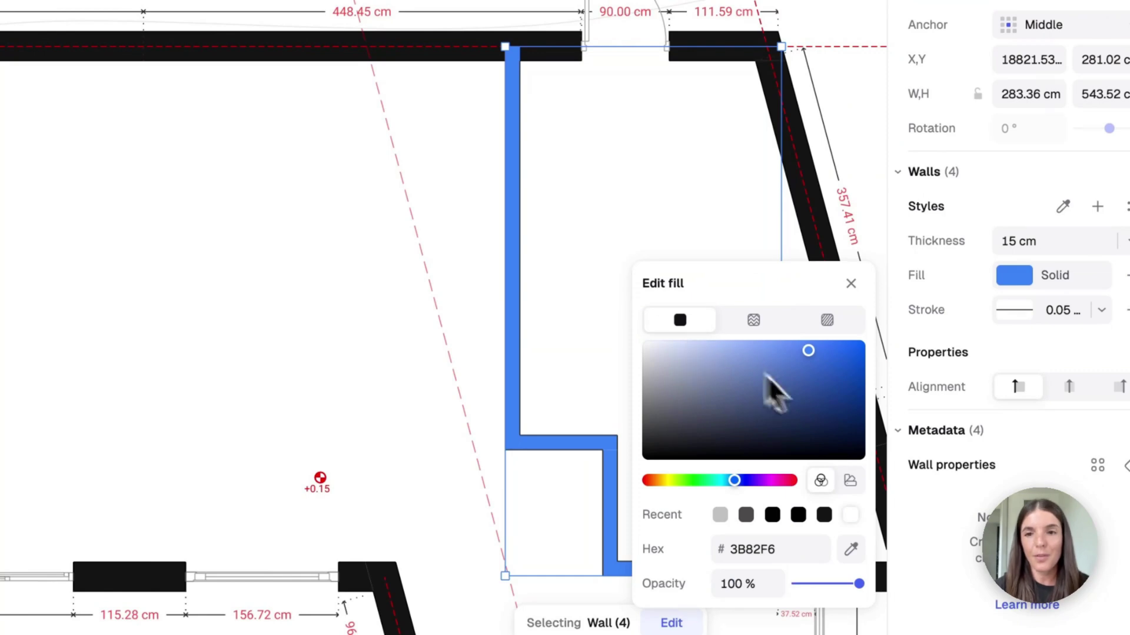
left_click_drag(695, 392, 650, 358)
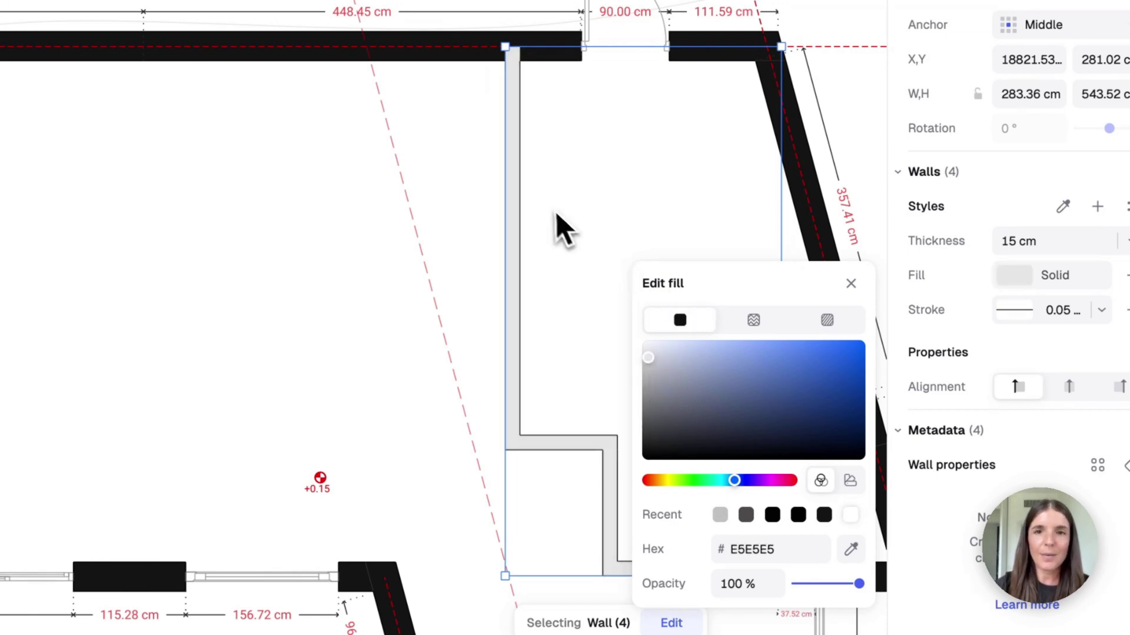
left_click(784, 340)
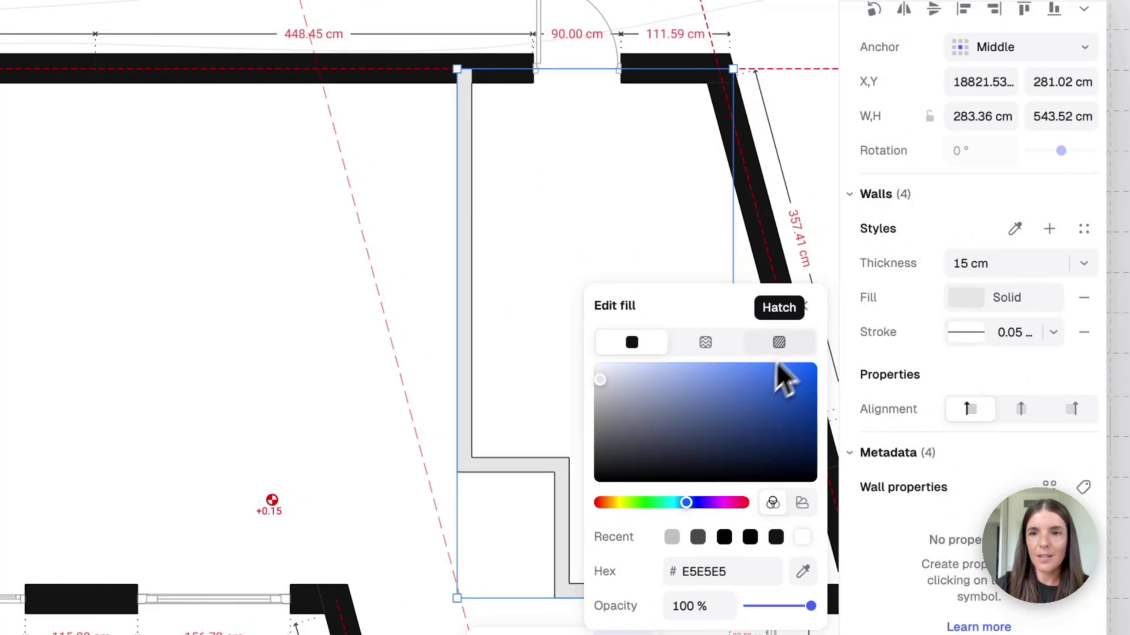
left_click(808, 303)
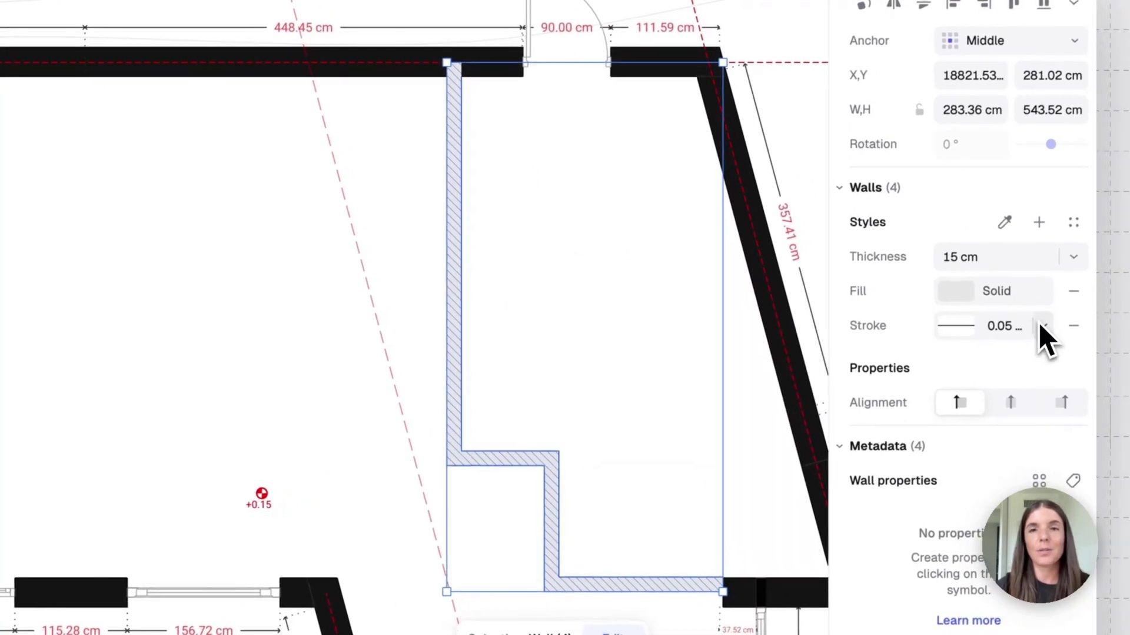
Save the walls' current appearance as a new style named "In. wall".
left_click(1039, 224)
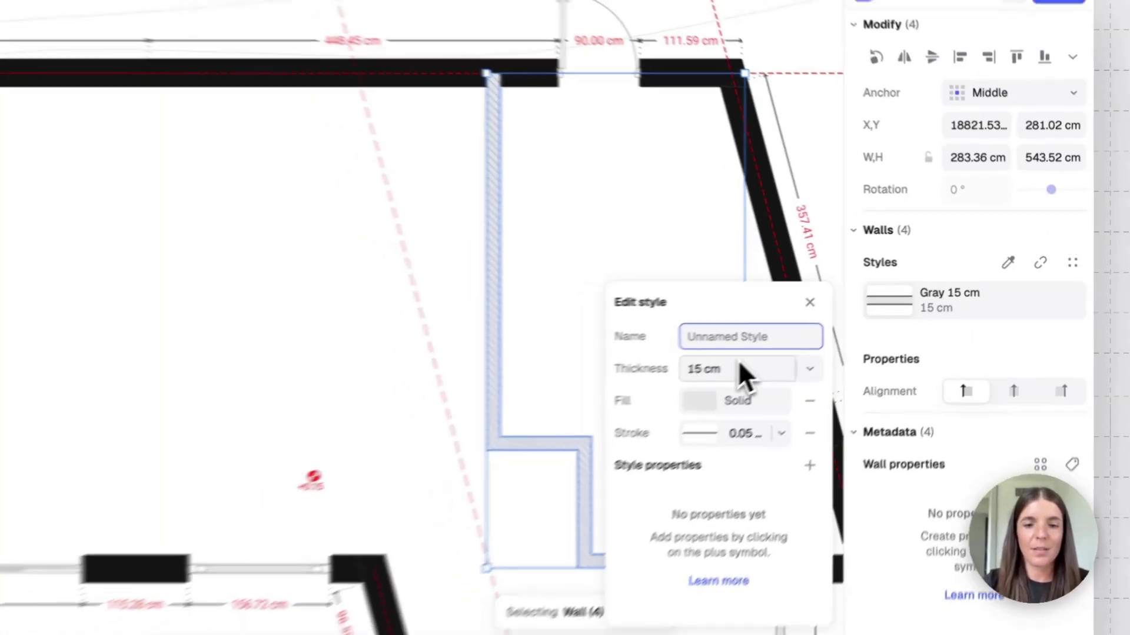
type("In. wall")
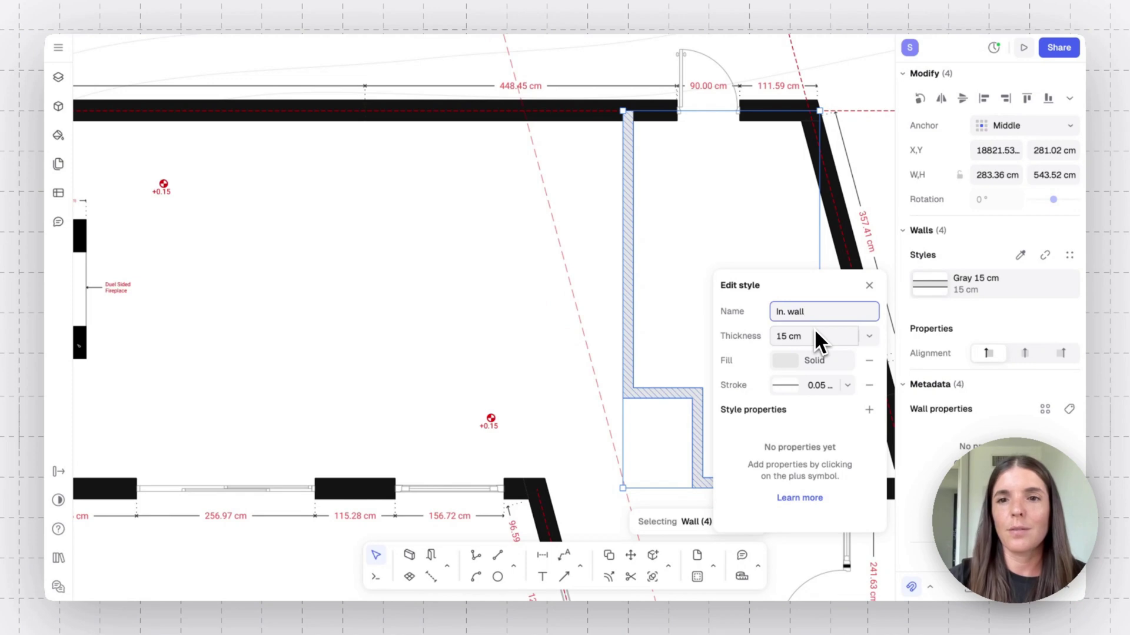
key("Return")
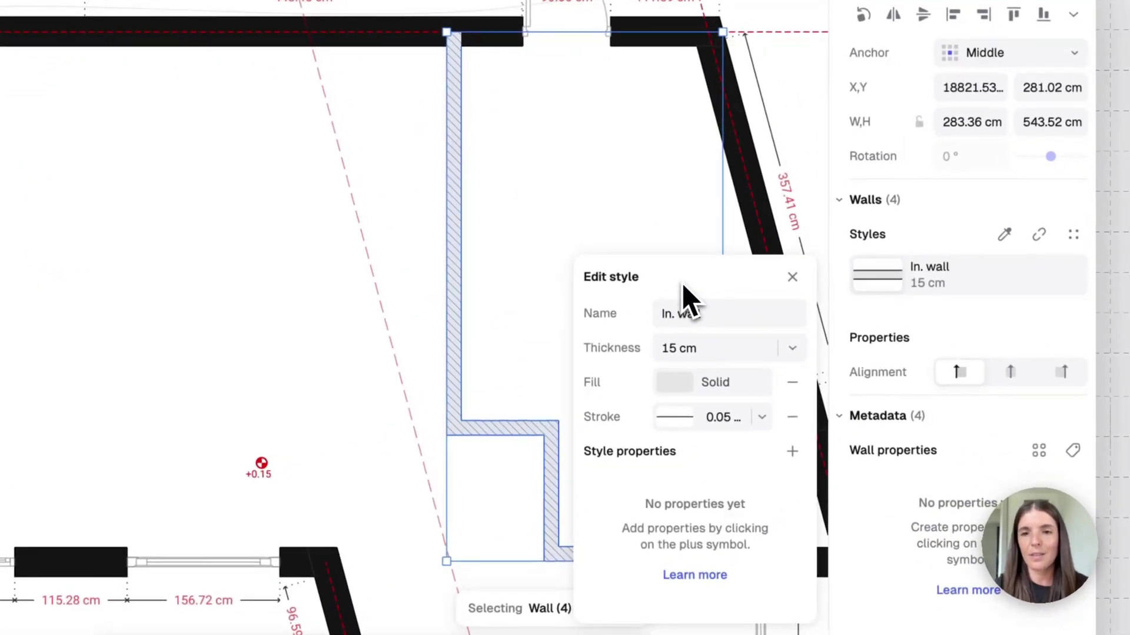
left_click(792, 277)
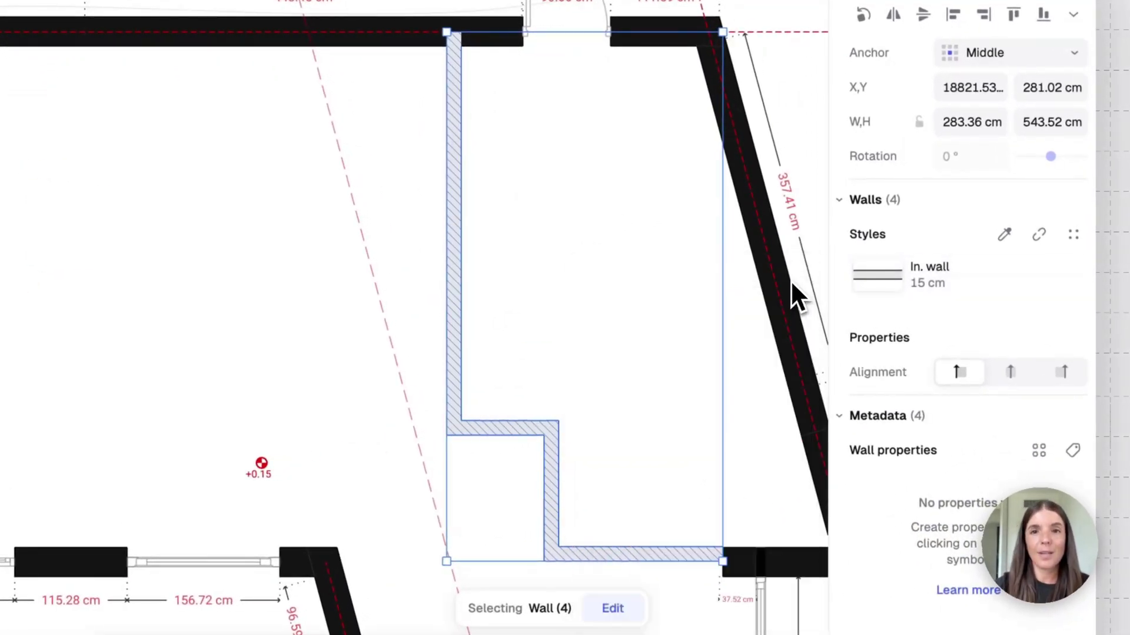
Look through the saved wall styles and apply Double oblique 10 cm to the four walls.
left_click(1072, 236)
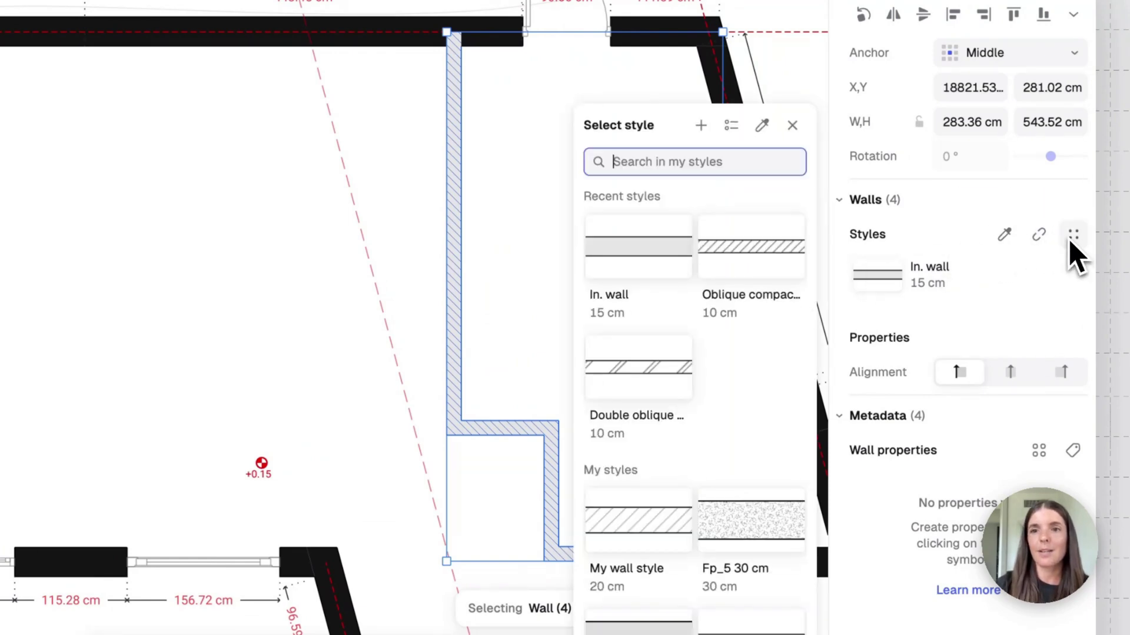
scroll(730, 406, "down", 2)
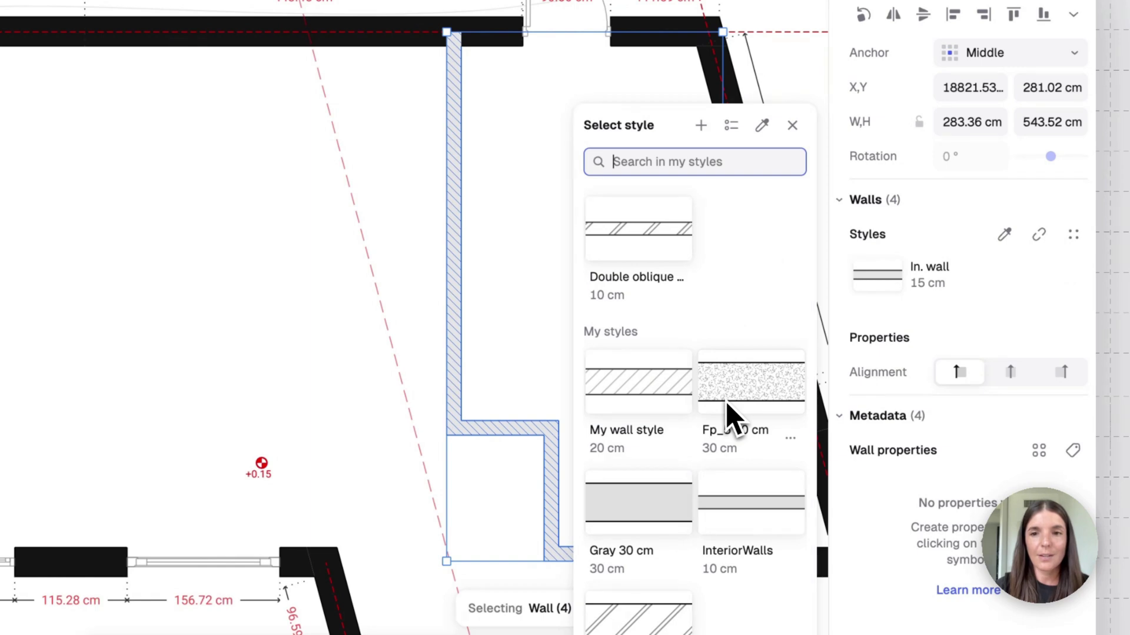
scroll(732, 415, "up", 4)
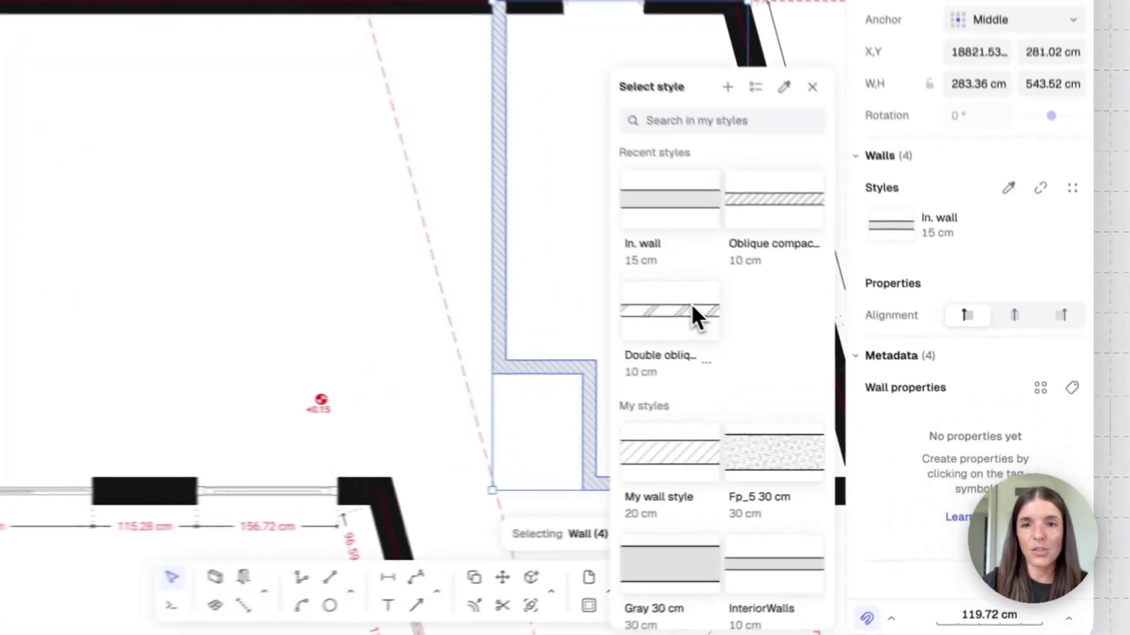
left_click(691, 304)
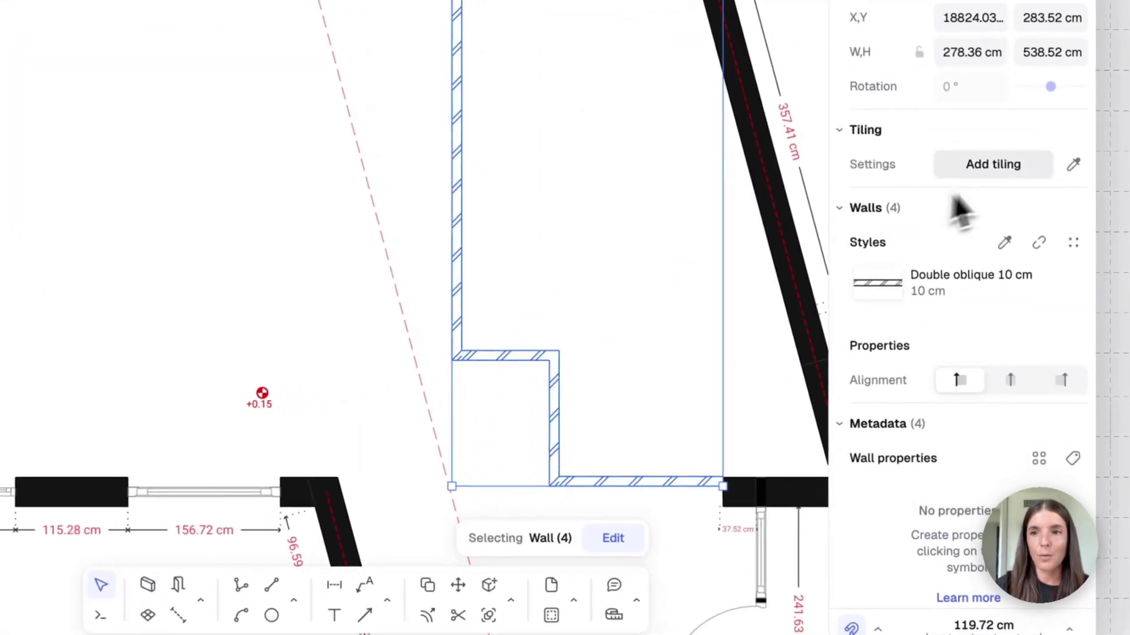
Apply the Double oblique 30 cm style to the four selected walls.
left_click(1073, 255)
scroll(747, 353, "down", 5)
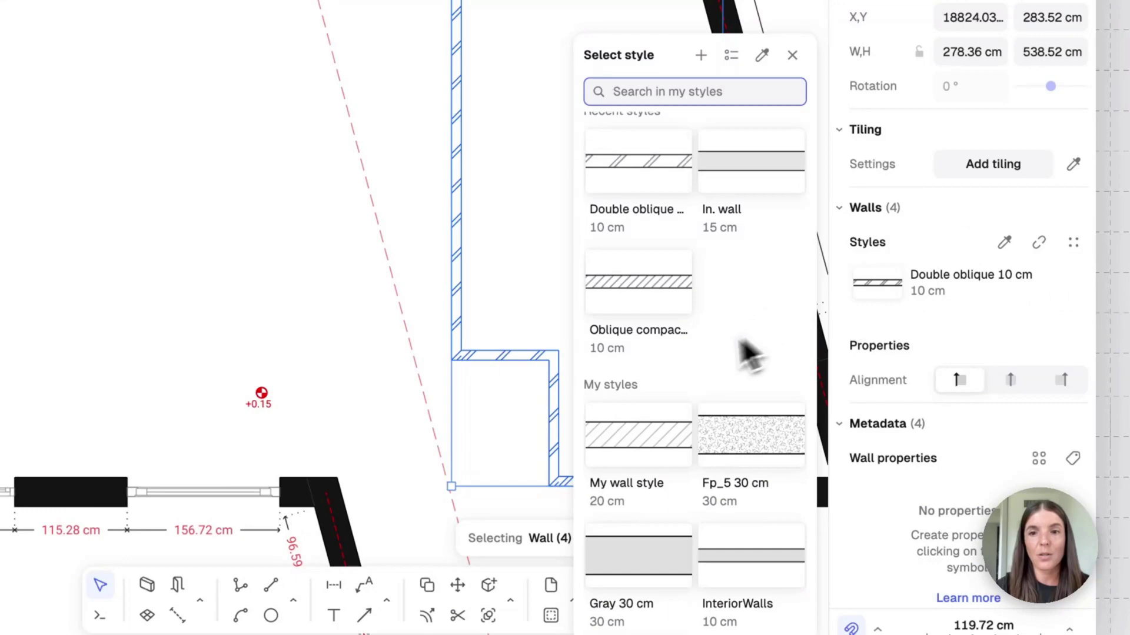
left_click(634, 562)
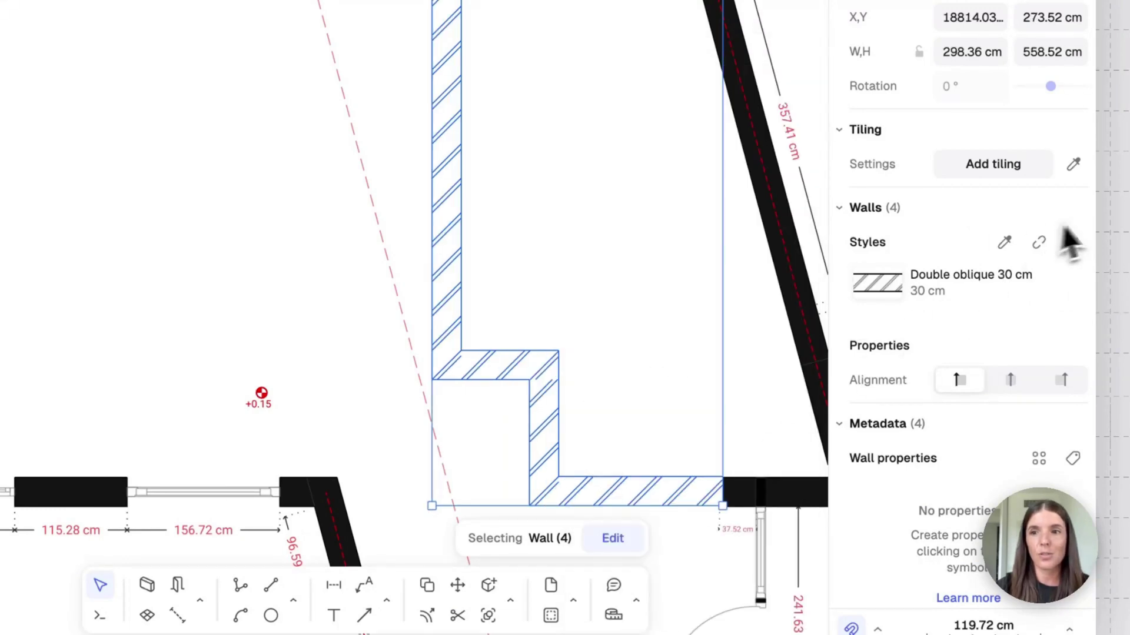
Apply the 10 cm Oblique compact style to the four walls and deselect them.
left_click(1073, 243)
left_click(659, 447)
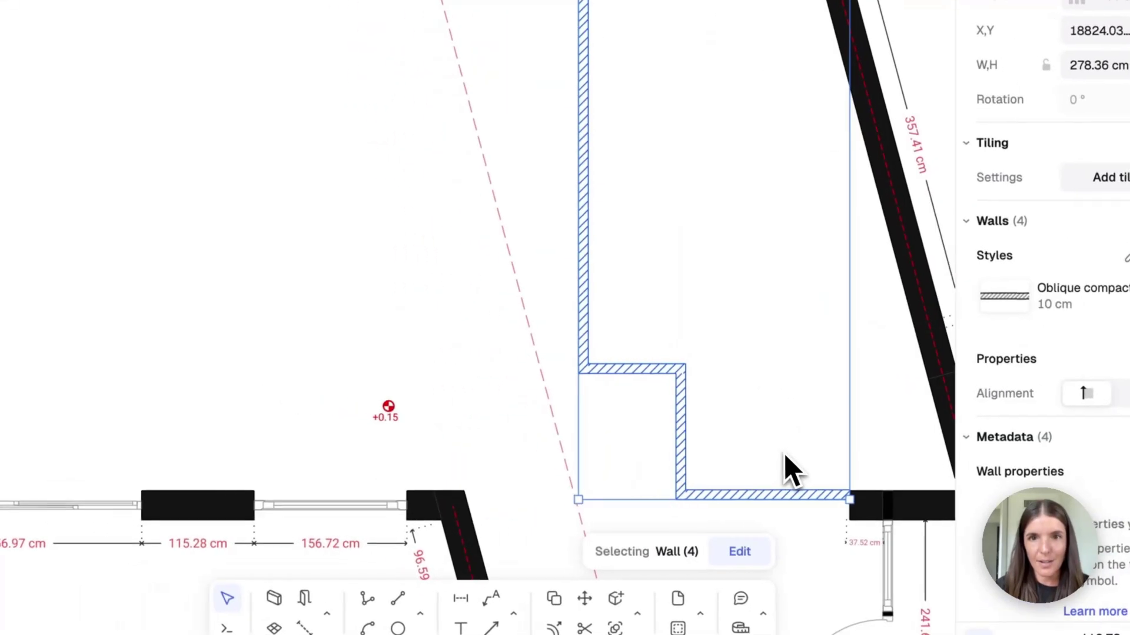
left_click(879, 364)
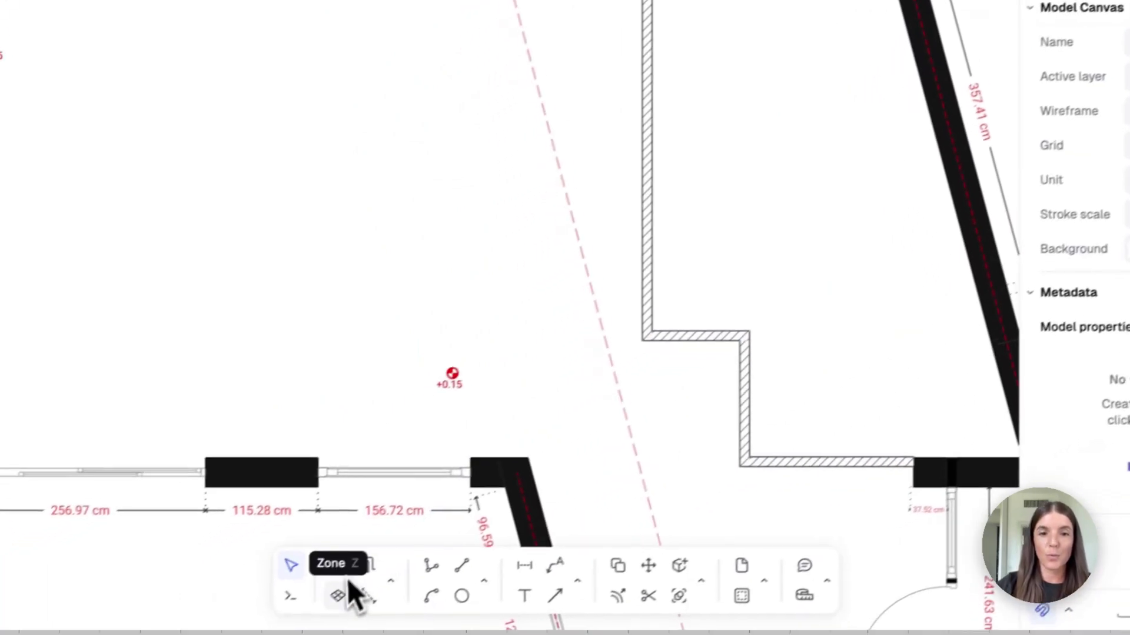
Create a zone in the room enclosed by the hatched walls and move its label toward the middle of the room.
left_click(358, 584)
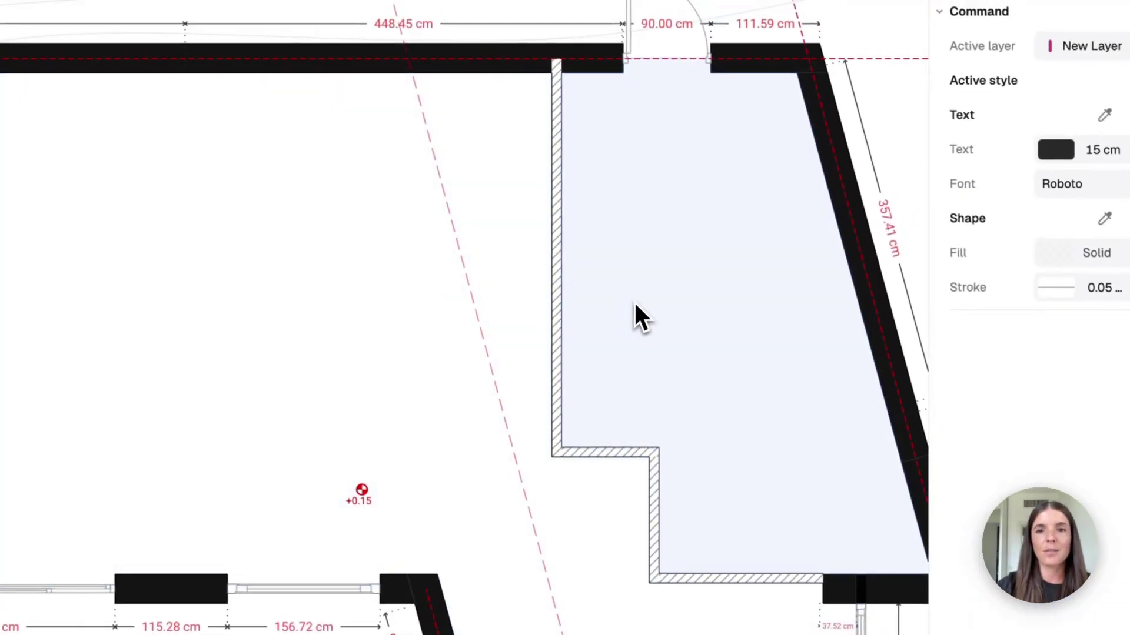
left_click(664, 269)
left_click(509, 247)
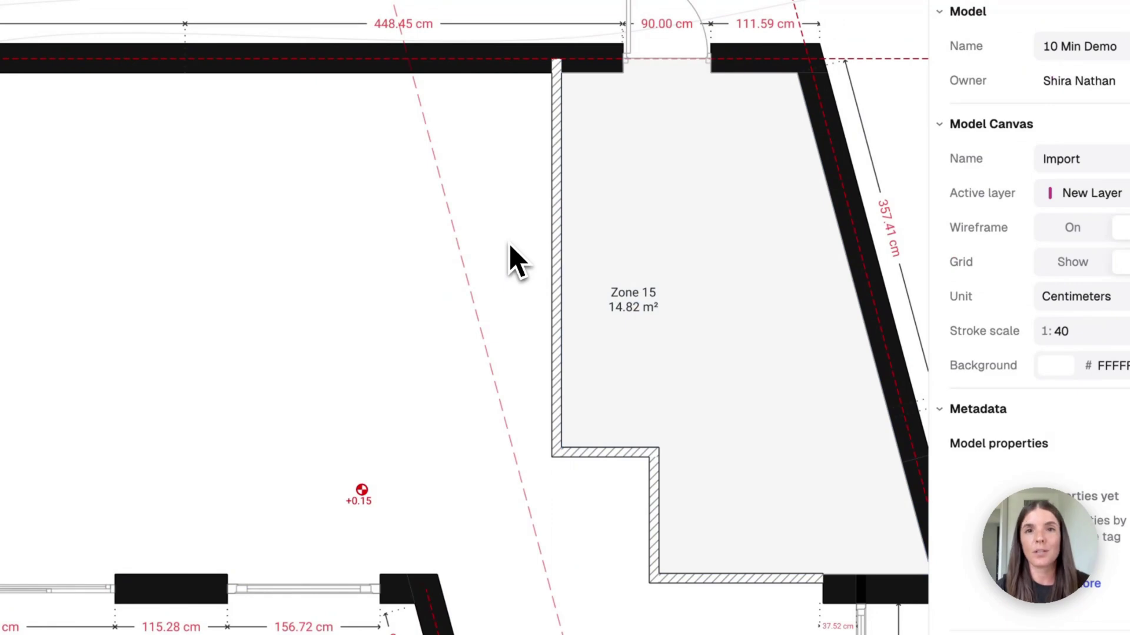
left_click_drag(628, 312, 719, 336)
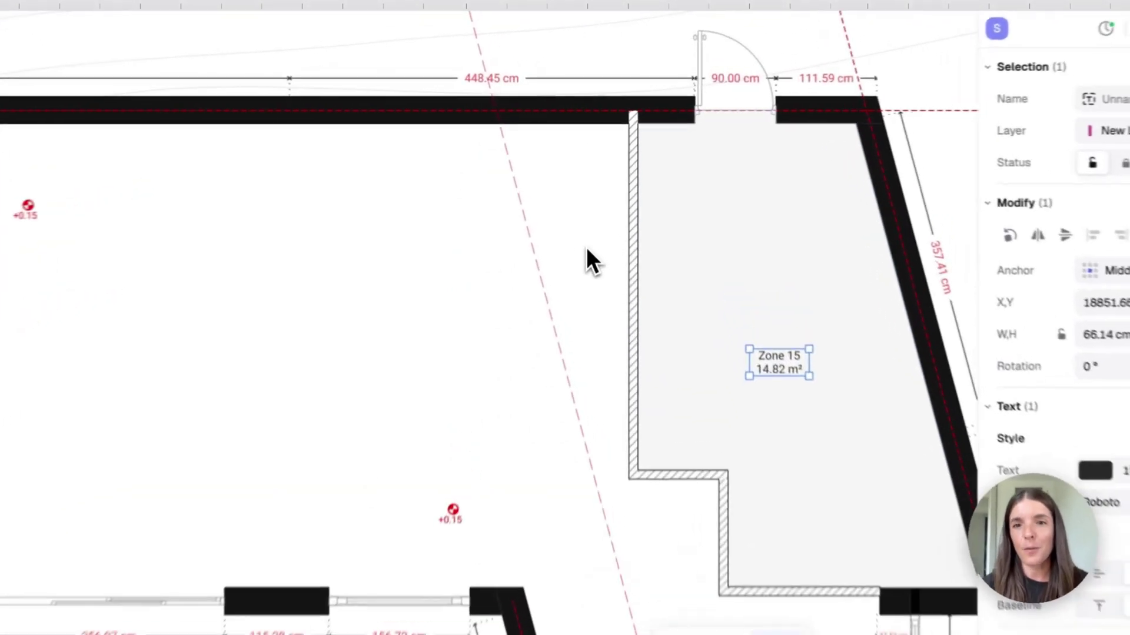
left_click(594, 218)
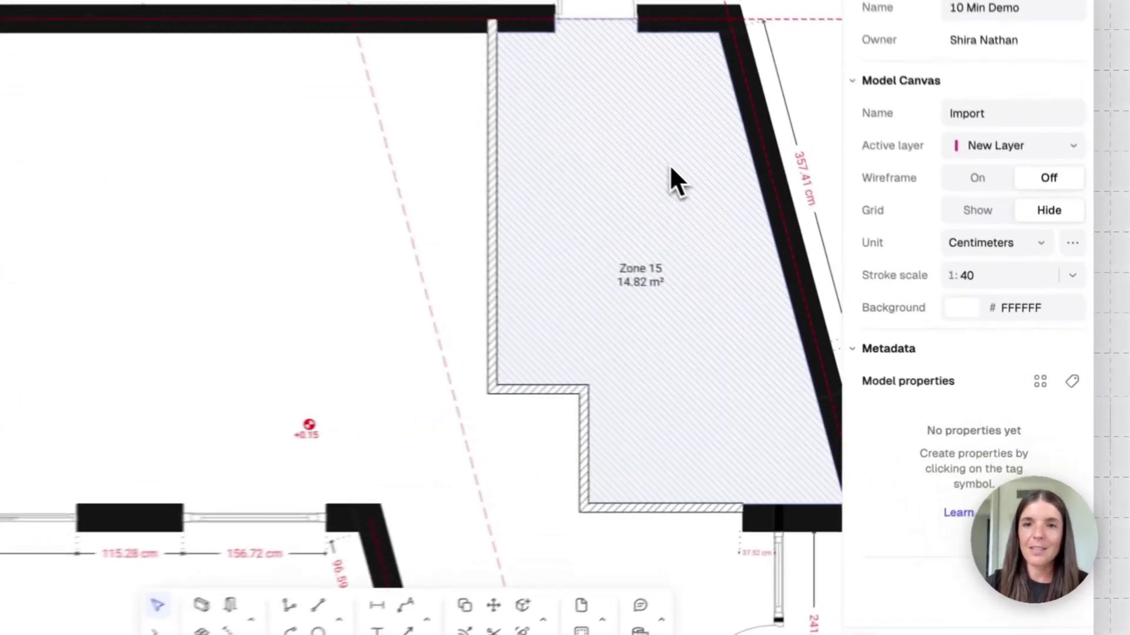
Change the room zone's fill from solid to a texture using the Birch Parquet.png pattern.
left_click(800, 236)
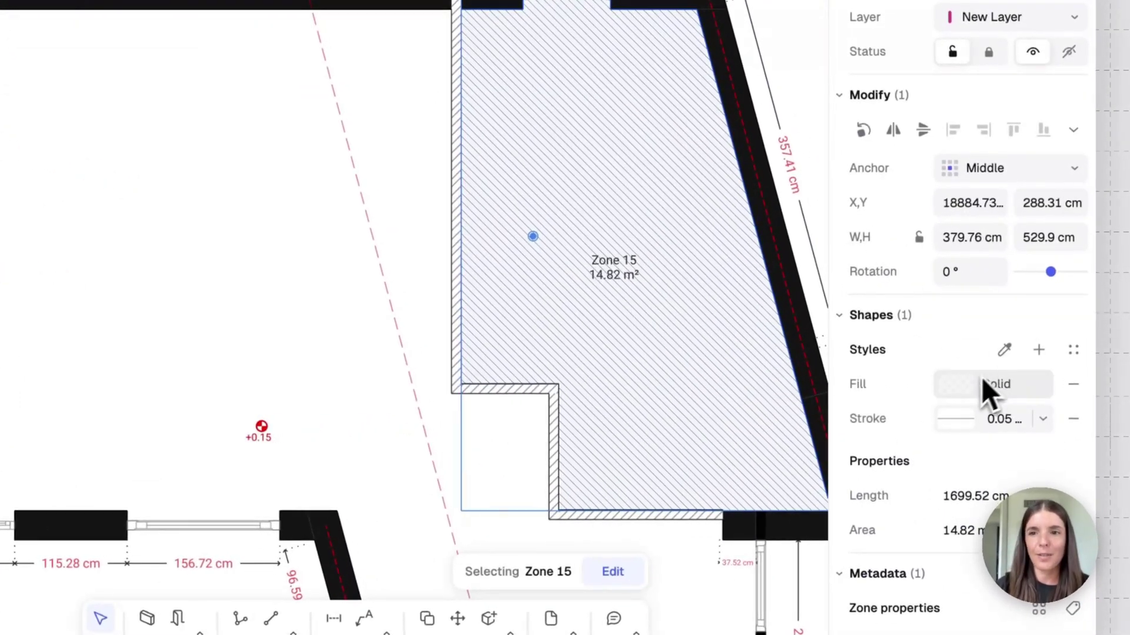
left_click(945, 387)
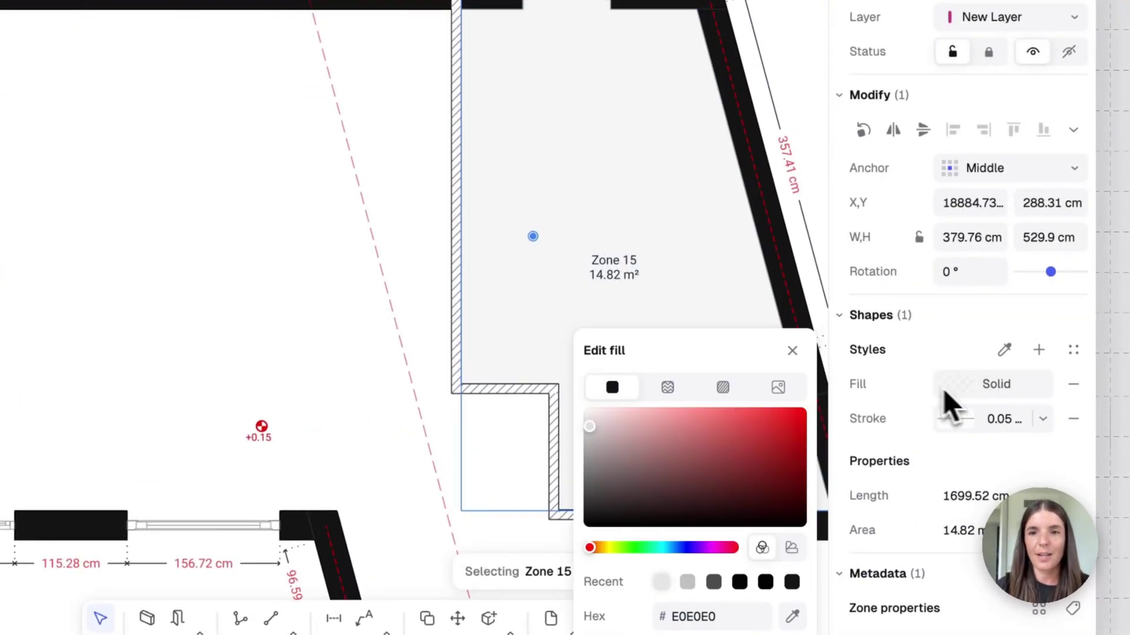
left_click(668, 387)
left_click(775, 511)
scroll(774, 268, "down", 10)
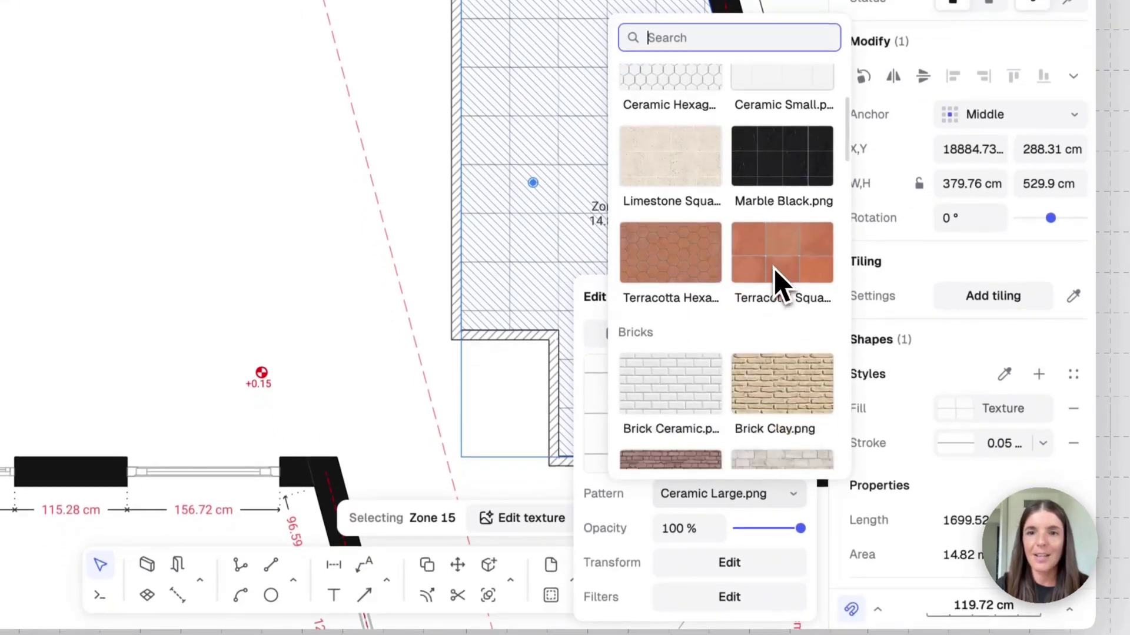
scroll(775, 268, "down", 5)
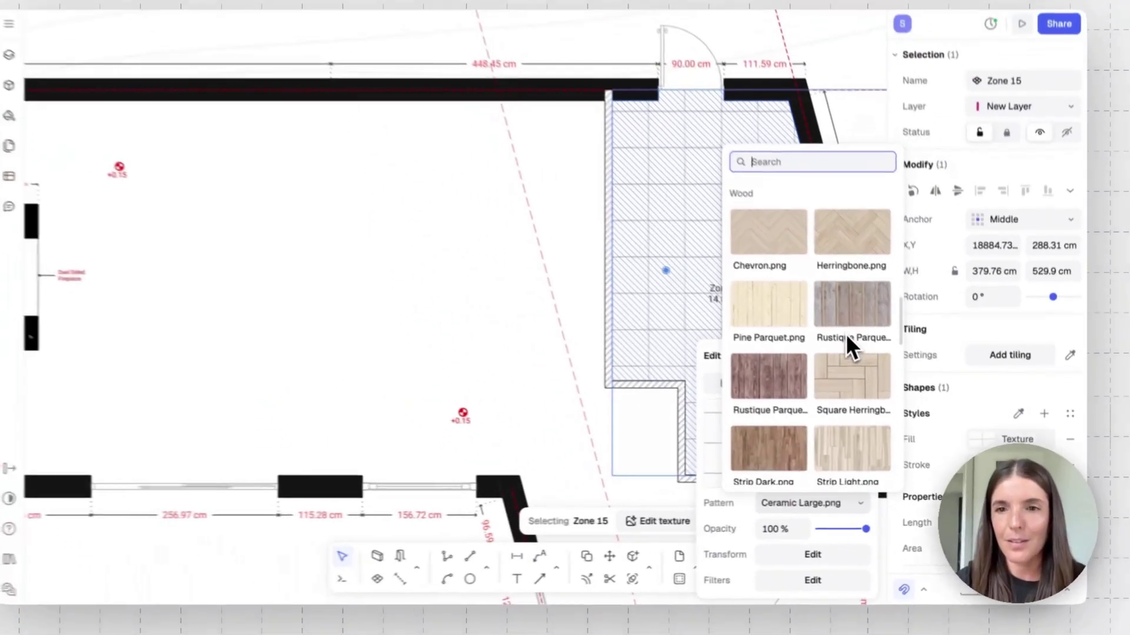
scroll(834, 300, "down", 5)
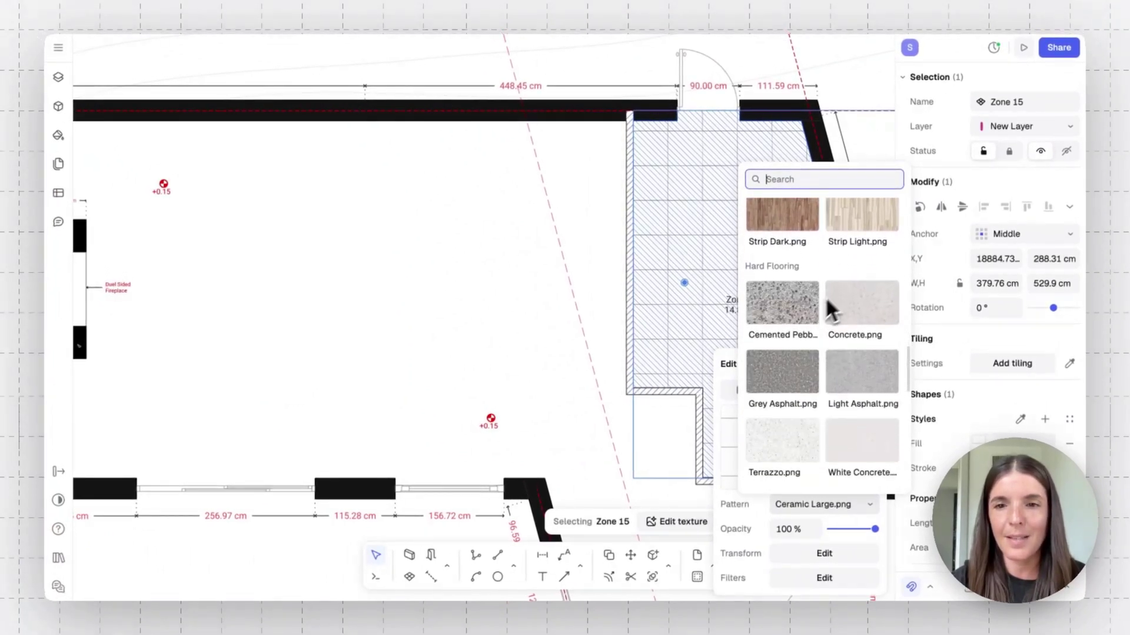
scroll(863, 312, "up", 6)
scroll(862, 306, "up", 10)
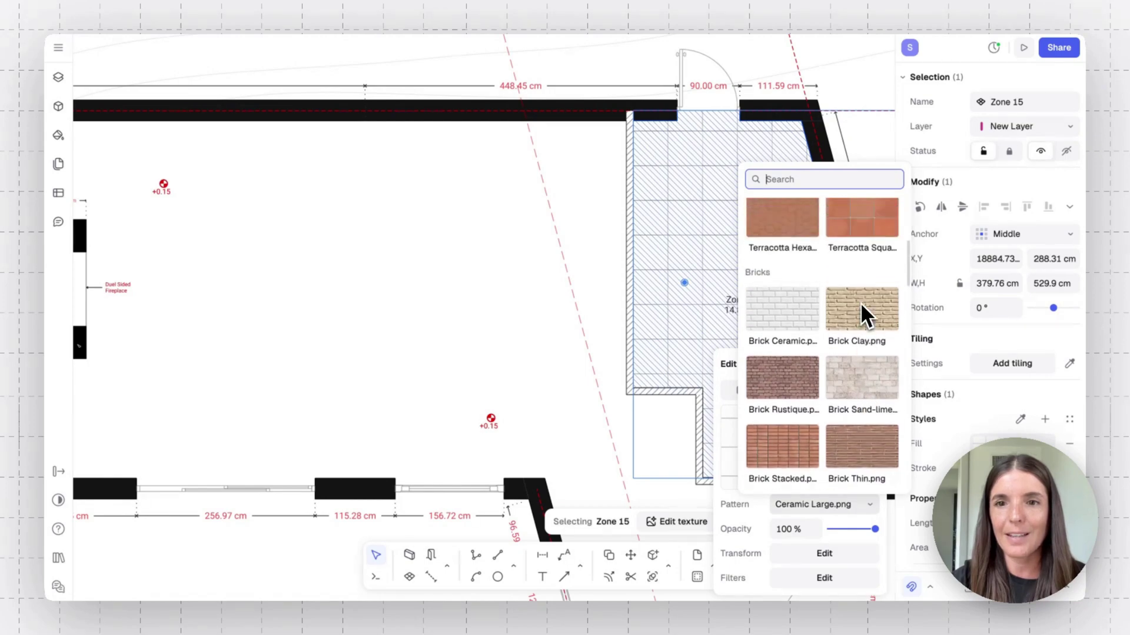
left_click(810, 254)
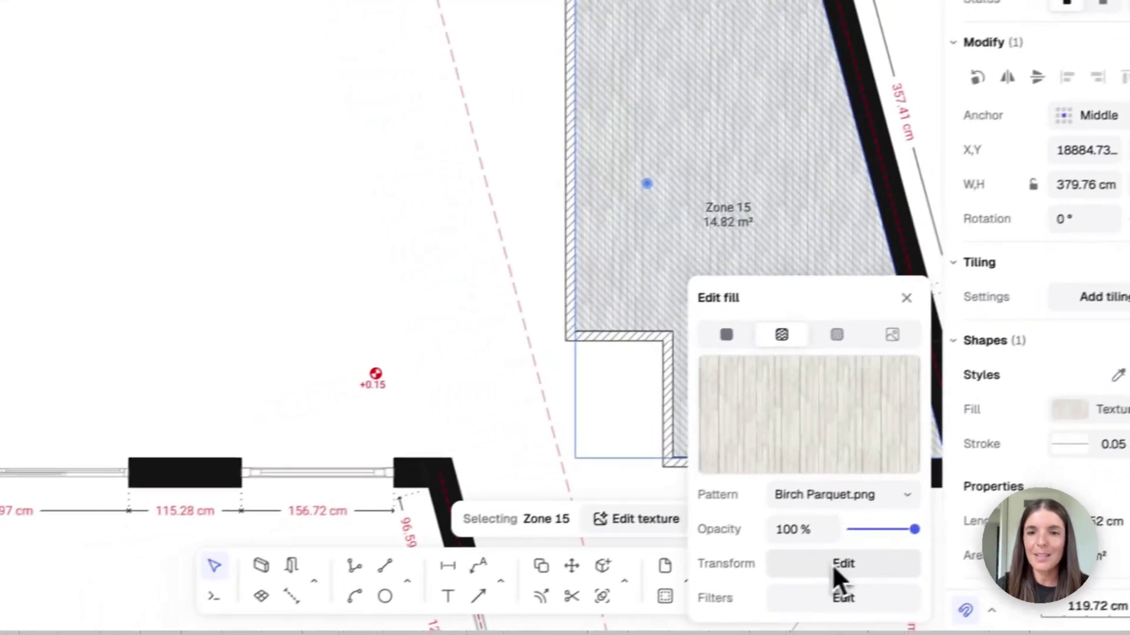
Set the zone's parquet texture scale to 2 and deselect the zone.
left_click(736, 597)
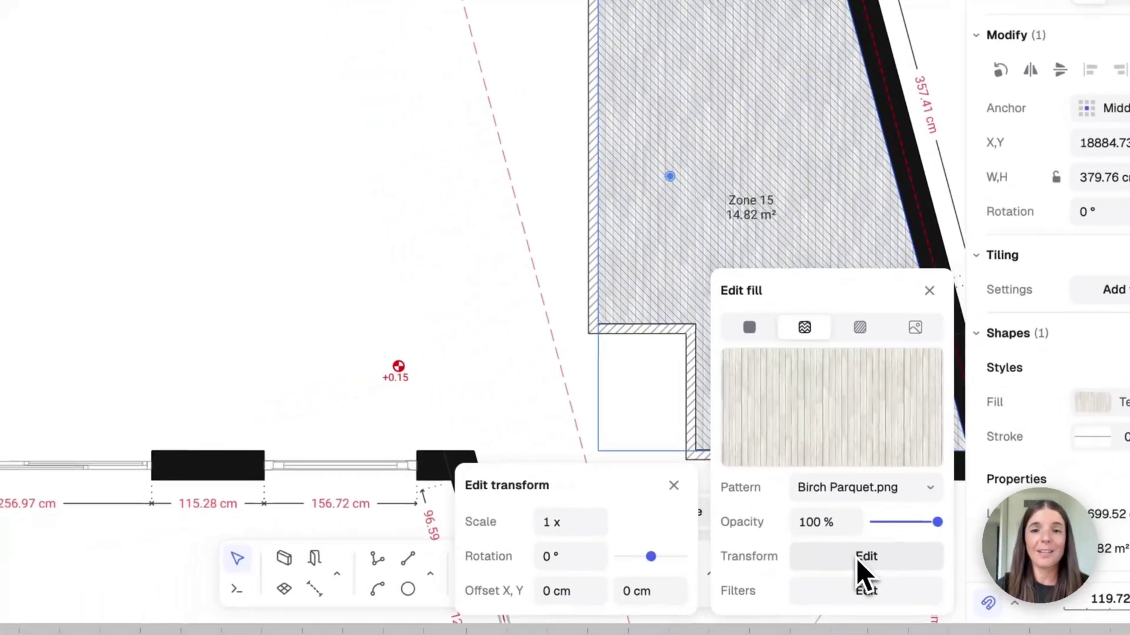
left_click(464, 565)
type("2")
left_click(854, 524)
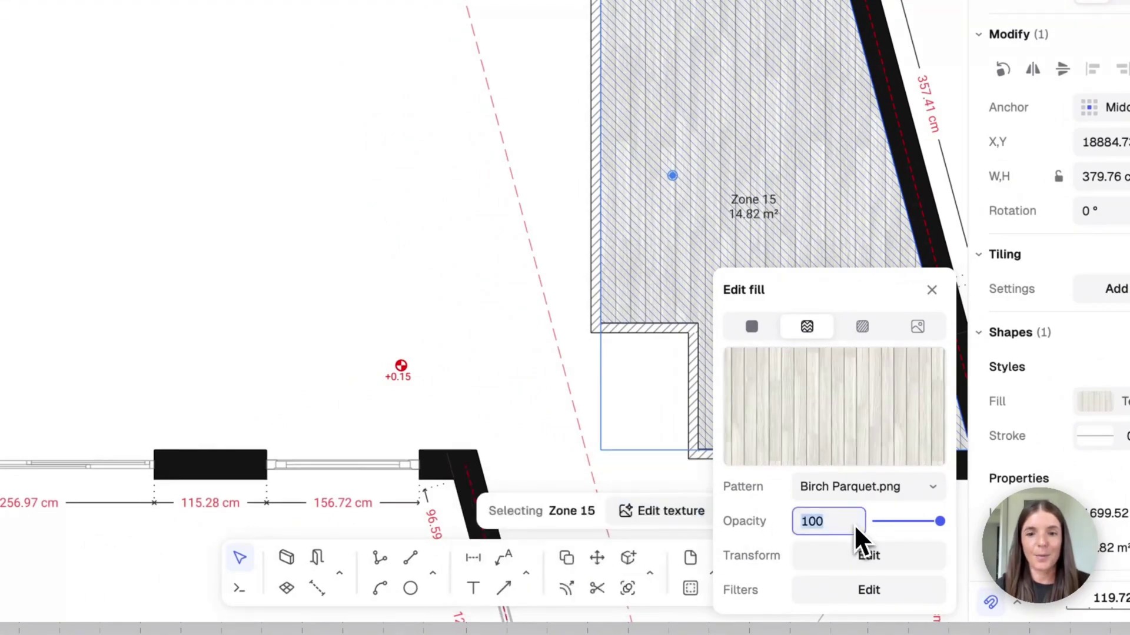
key("Escape")
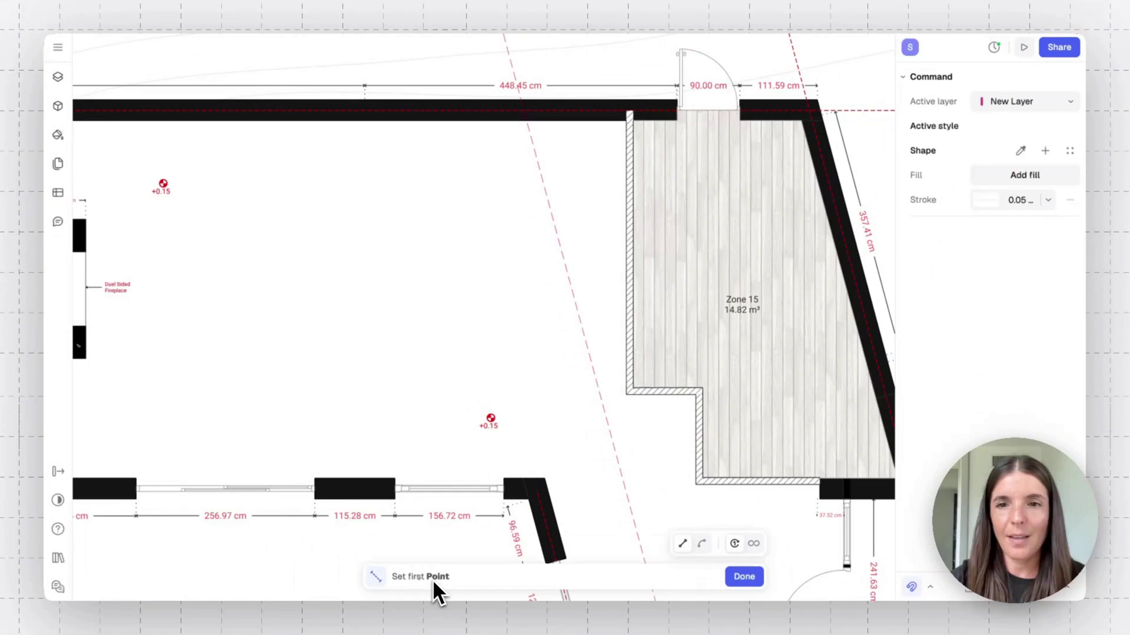
Draw a horizontal dividing line across the parquet zone from the slanted outer wall to the long hatched wall.
left_click(845, 251)
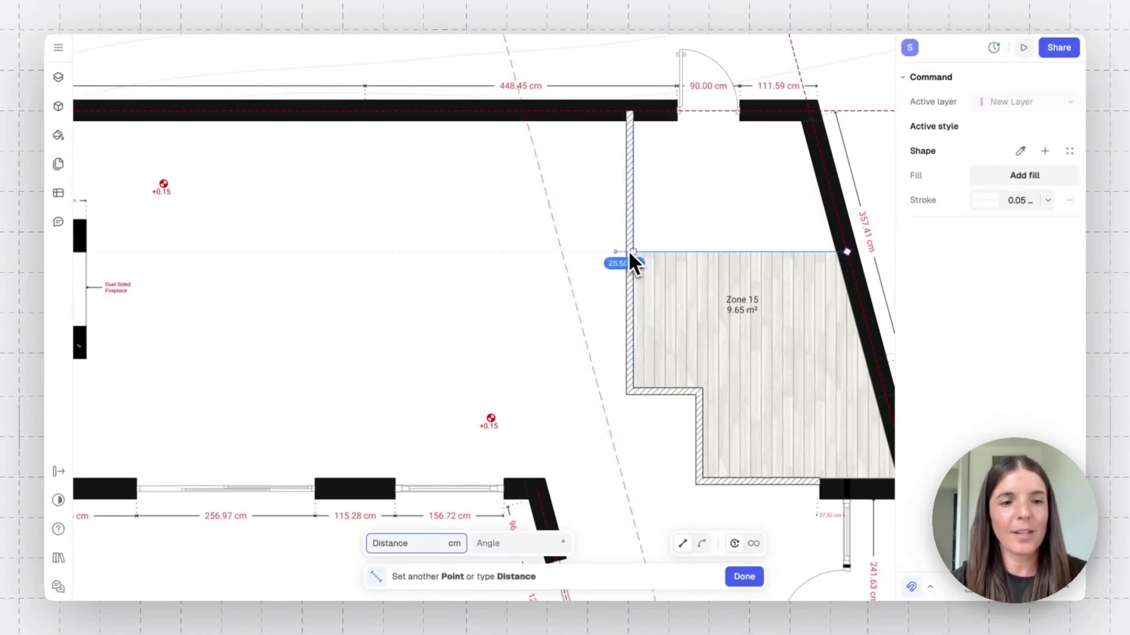
left_click(630, 253)
Create a second zone in the enclosed area above the dividing line and open its fill for editing.
left_click(416, 576)
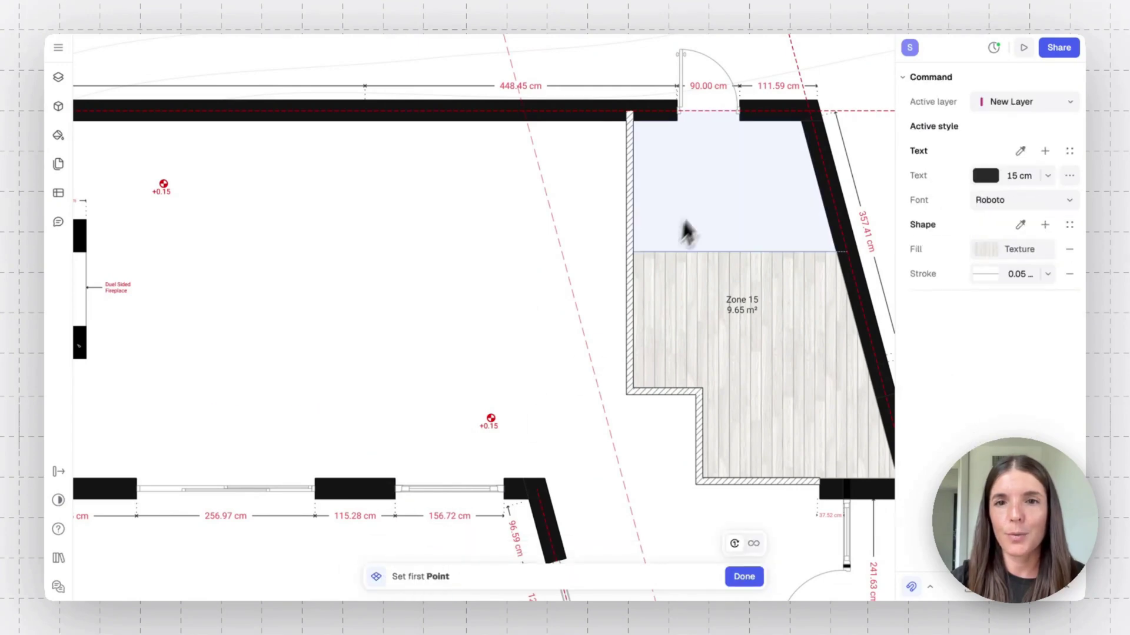
left_click(708, 200)
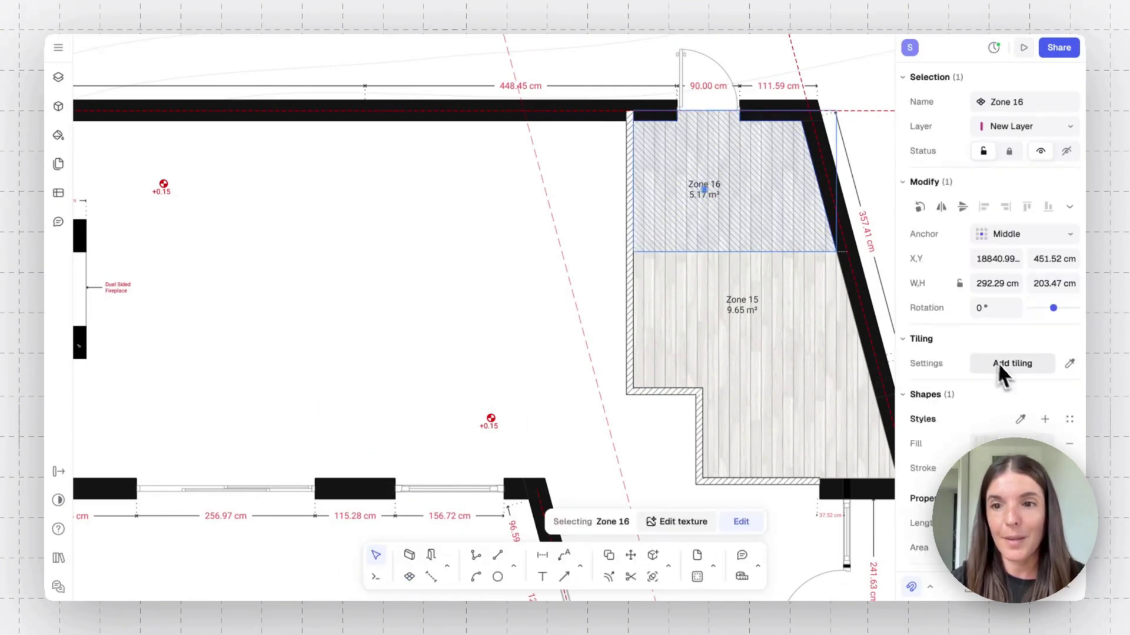
left_click(980, 444)
left_click(627, 289)
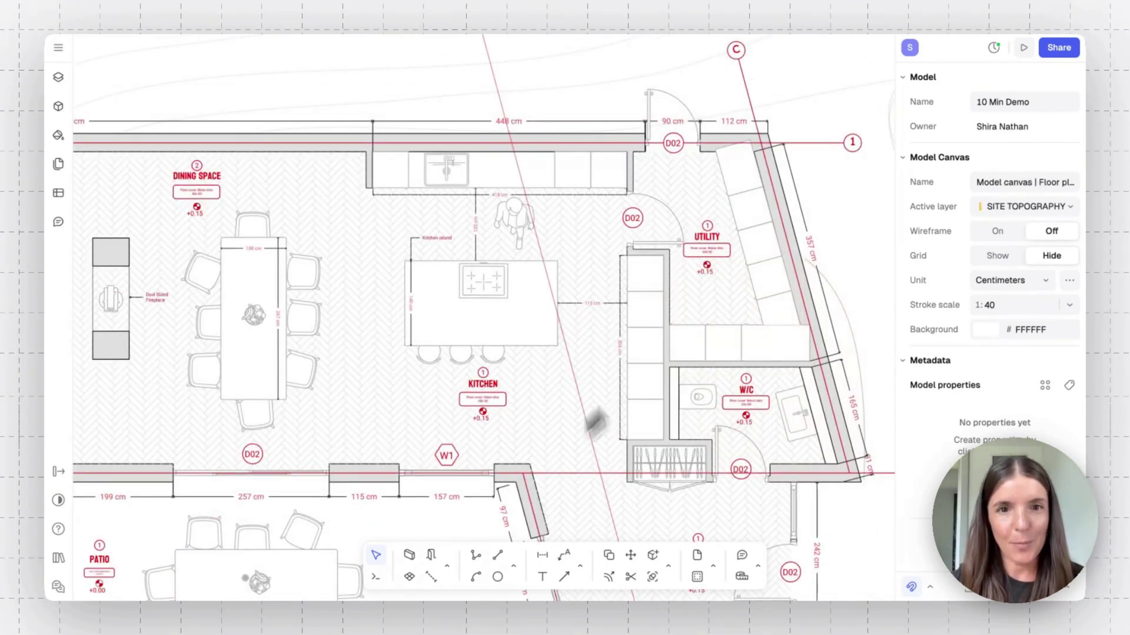
Look over the furnished floor plan from the utility room to the living space and browse the Rayon block libraries.
scroll(380, 352, "right", 2)
scroll(380, 352, "up", 1)
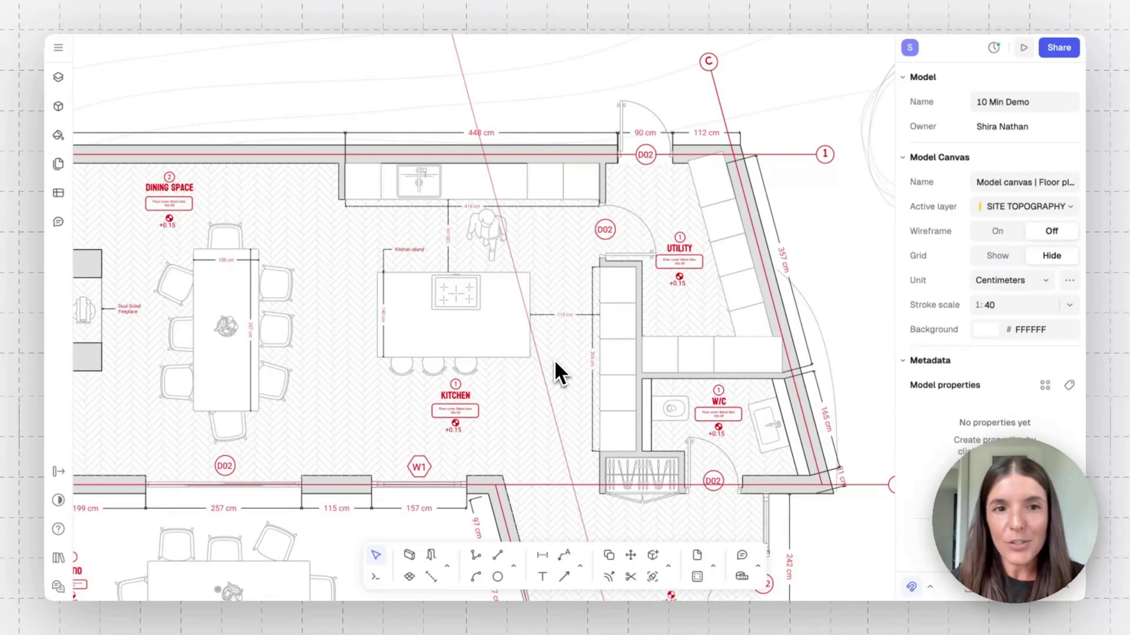
scroll(556, 365, "left", 15)
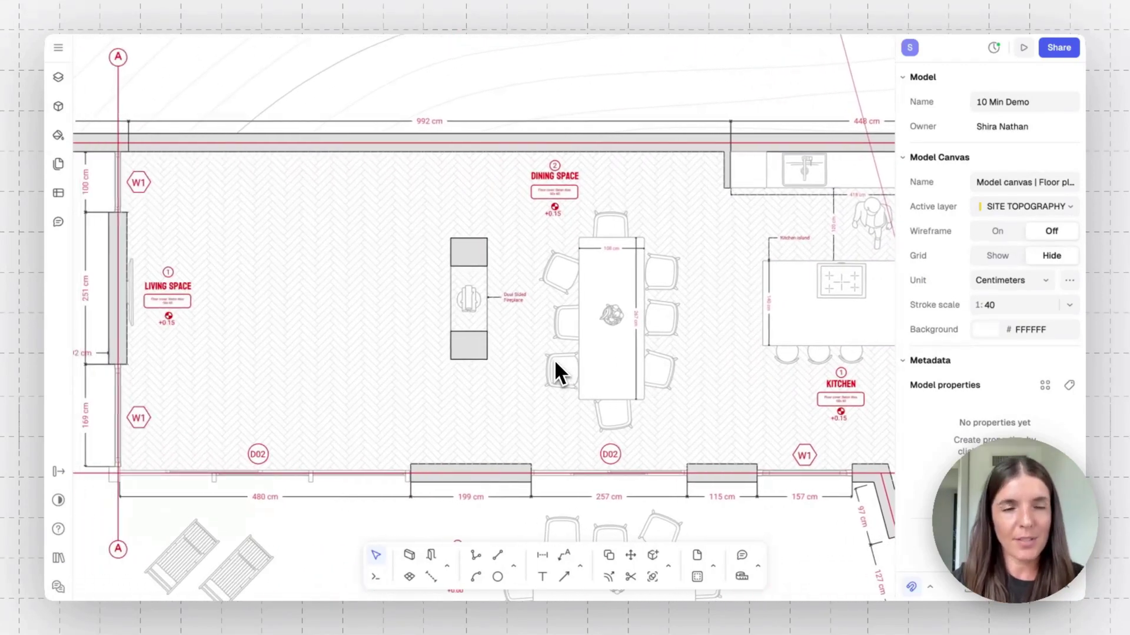
scroll(556, 371, "left", 3)
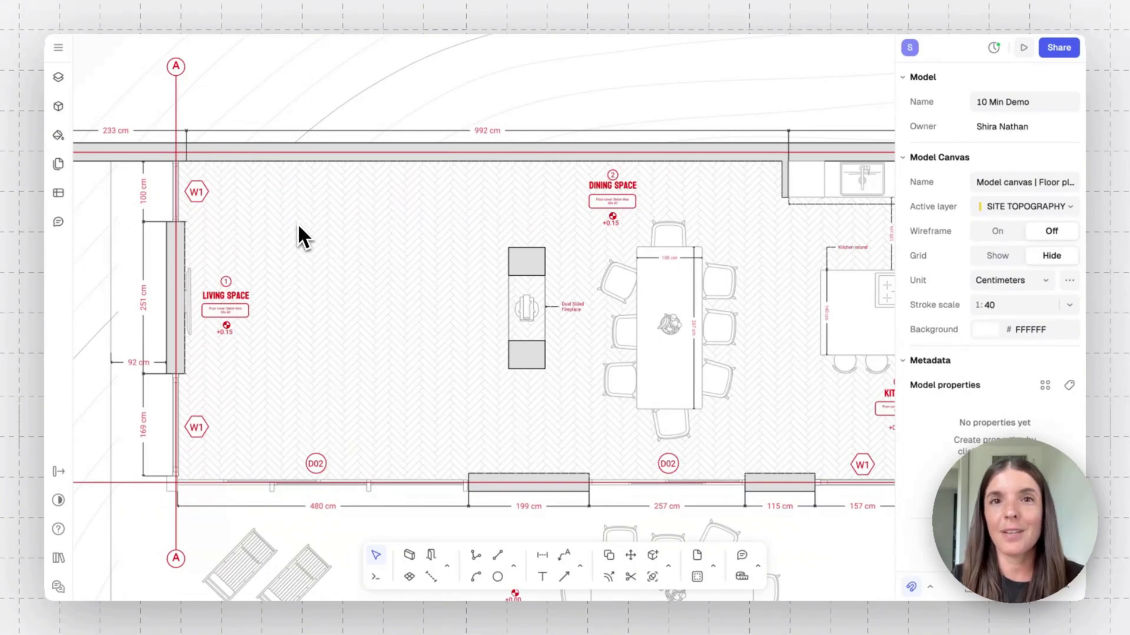
scroll(298, 224, "left", 4)
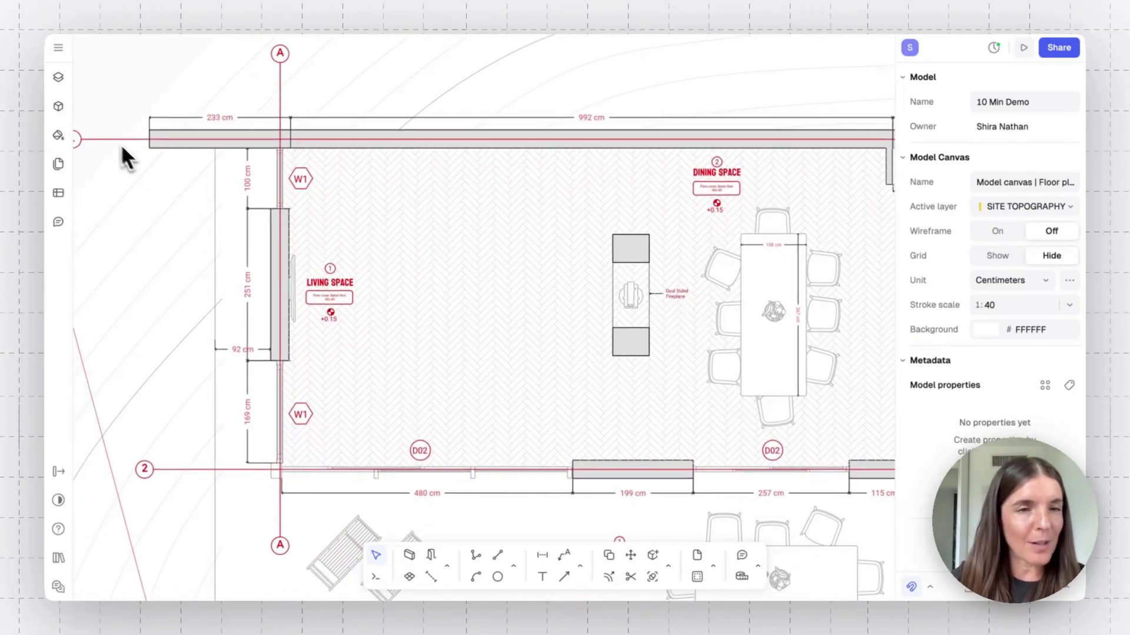
left_click(59, 105)
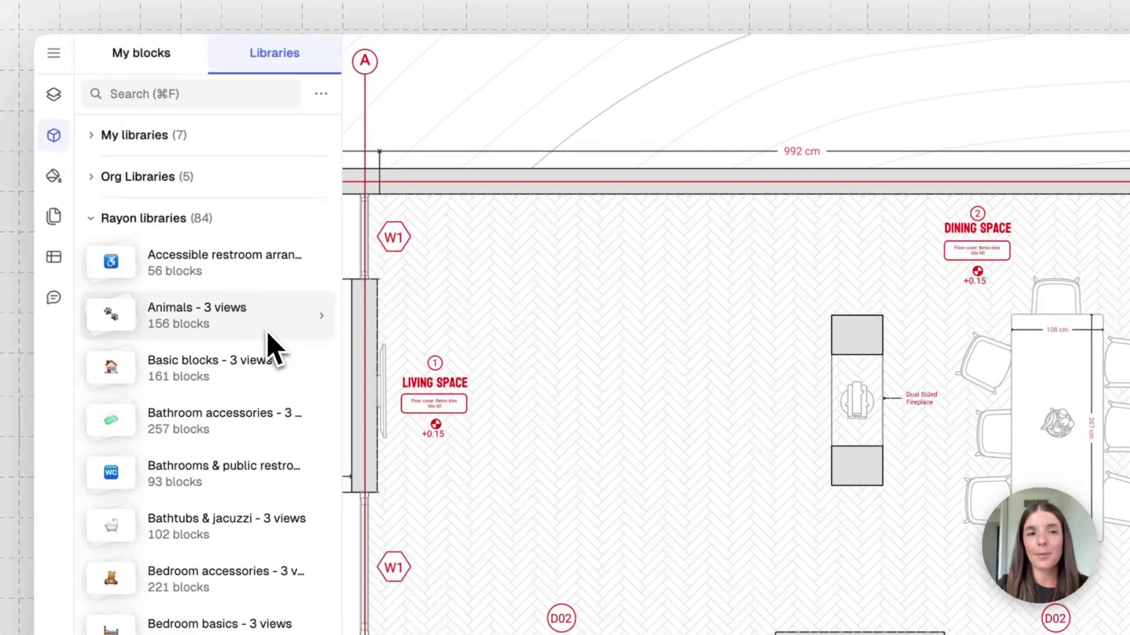
scroll(268, 333, "down", 5)
scroll(267, 335, "down", 2)
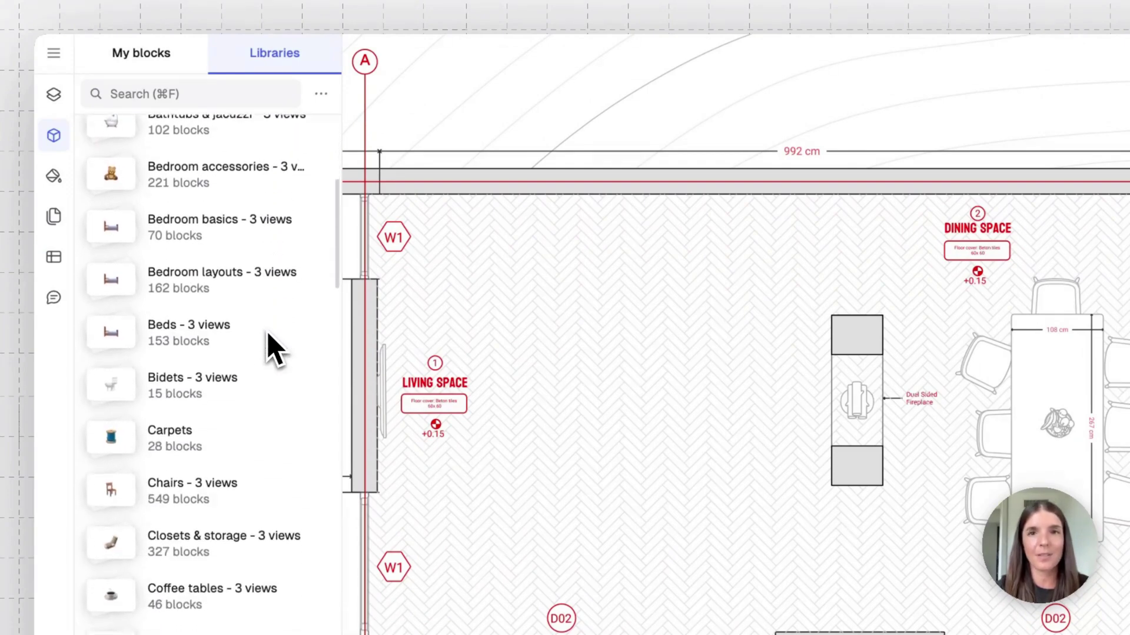
scroll(267, 334, "down", 1)
scroll(268, 334, "down", 6)
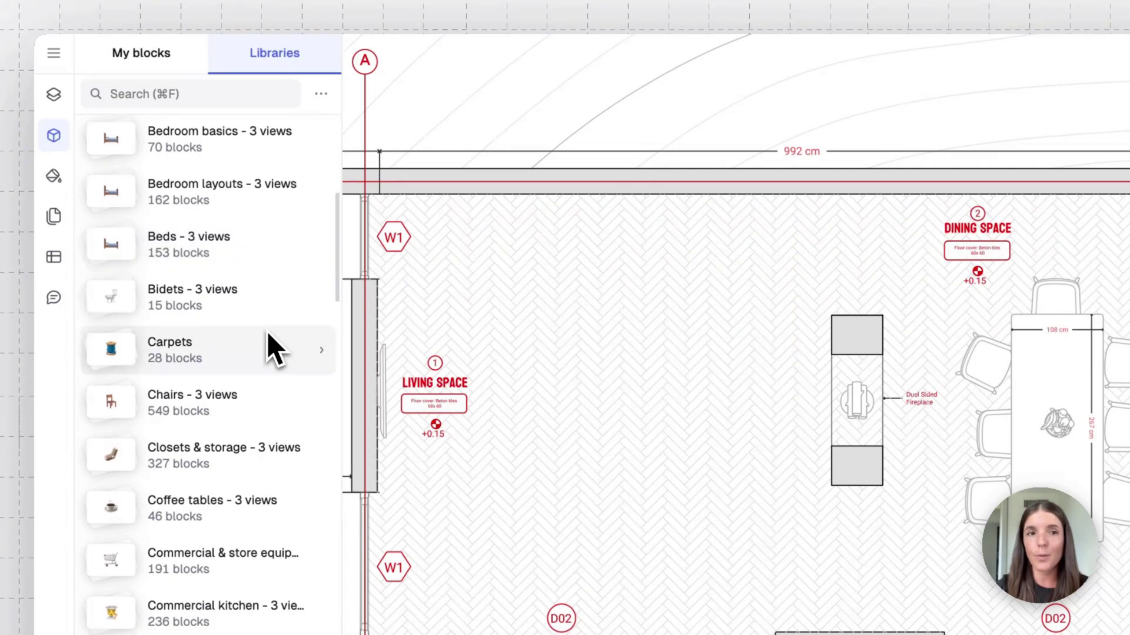
scroll(268, 334, "down", 2)
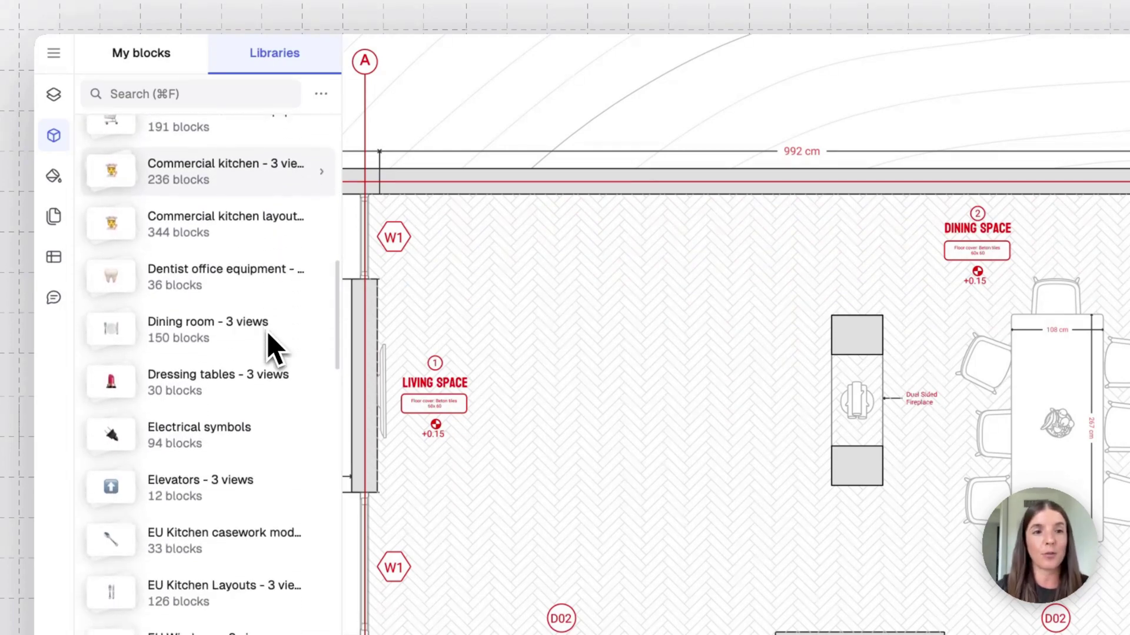
scroll(247, 306, "down", 3)
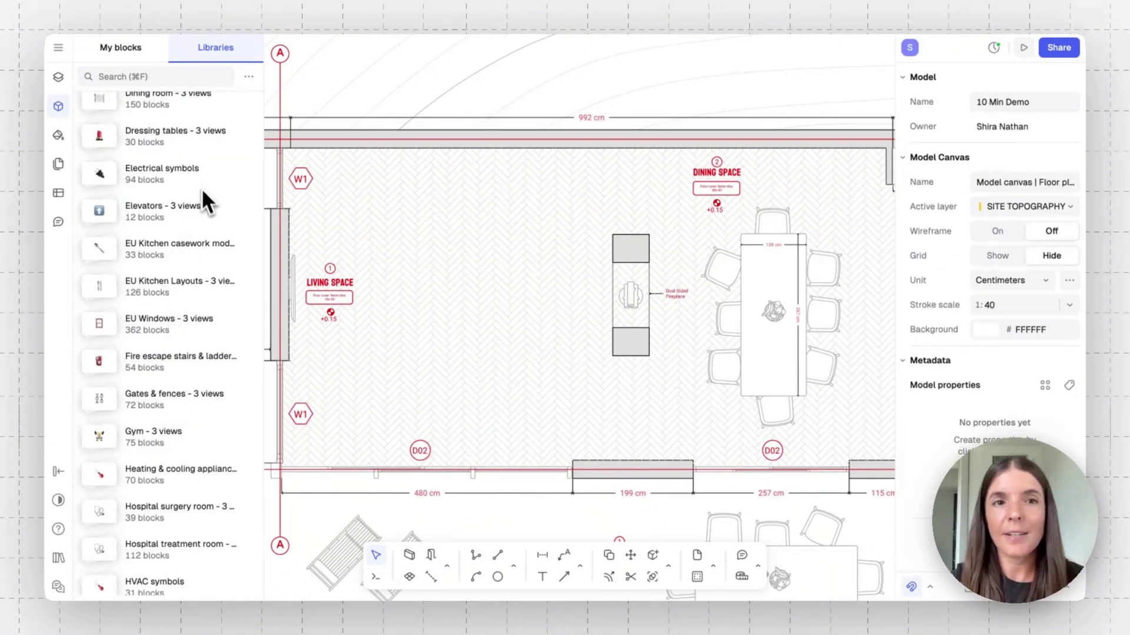
scroll(204, 194, "up", 10)
scroll(205, 200, "up", 4)
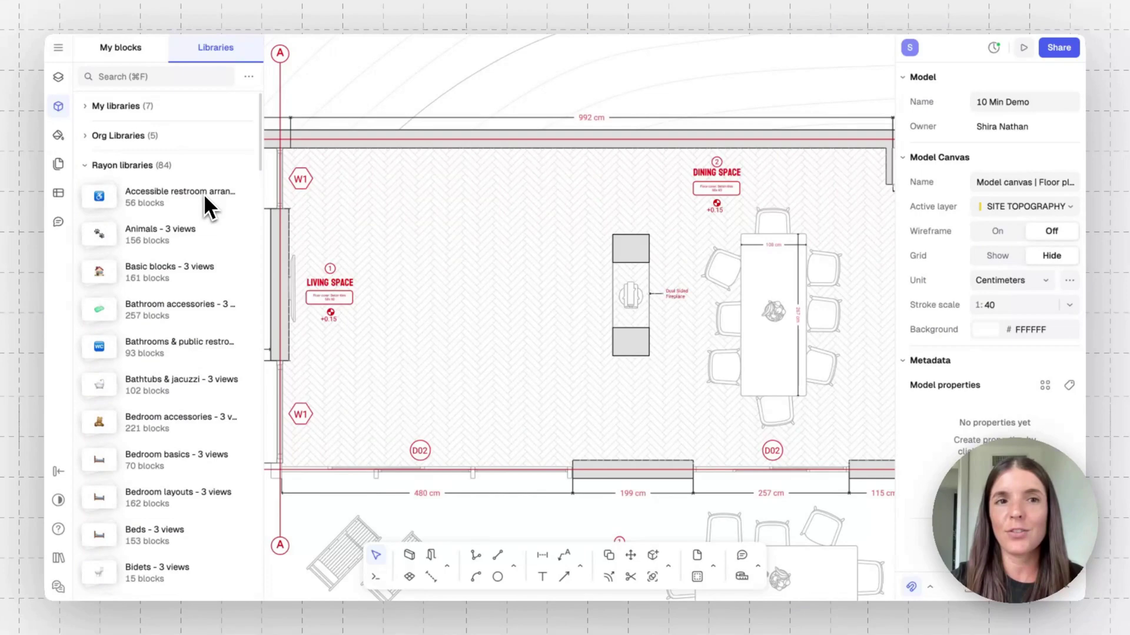
Look through the personal and organization block libraries and continue down the list of Rayon libraries.
left_click(86, 107)
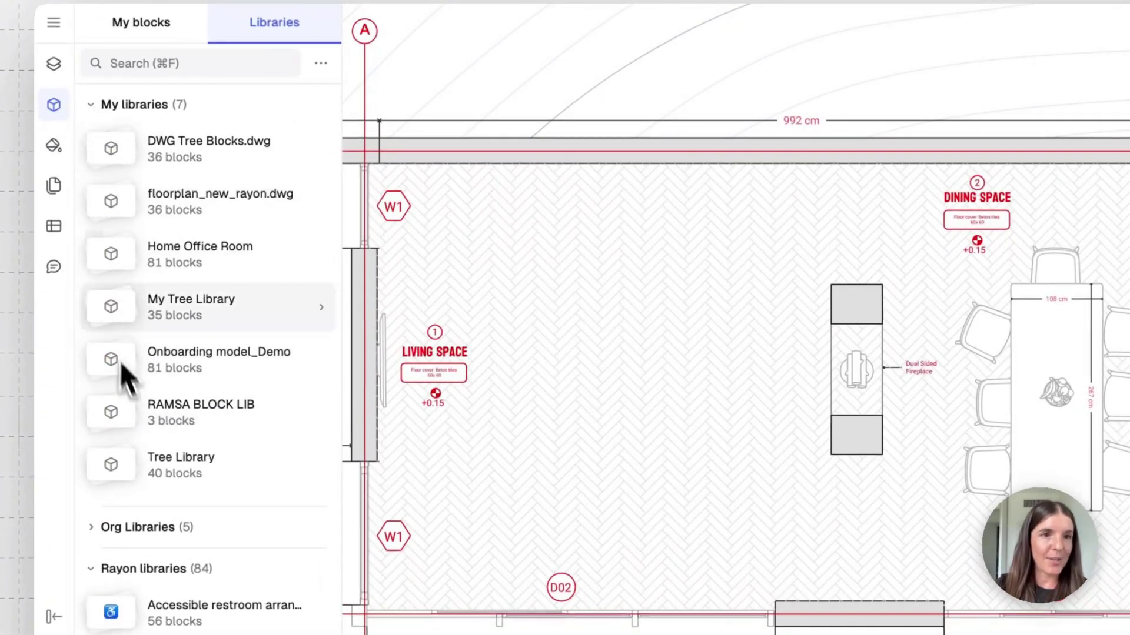
left_click(92, 104)
left_click(92, 147)
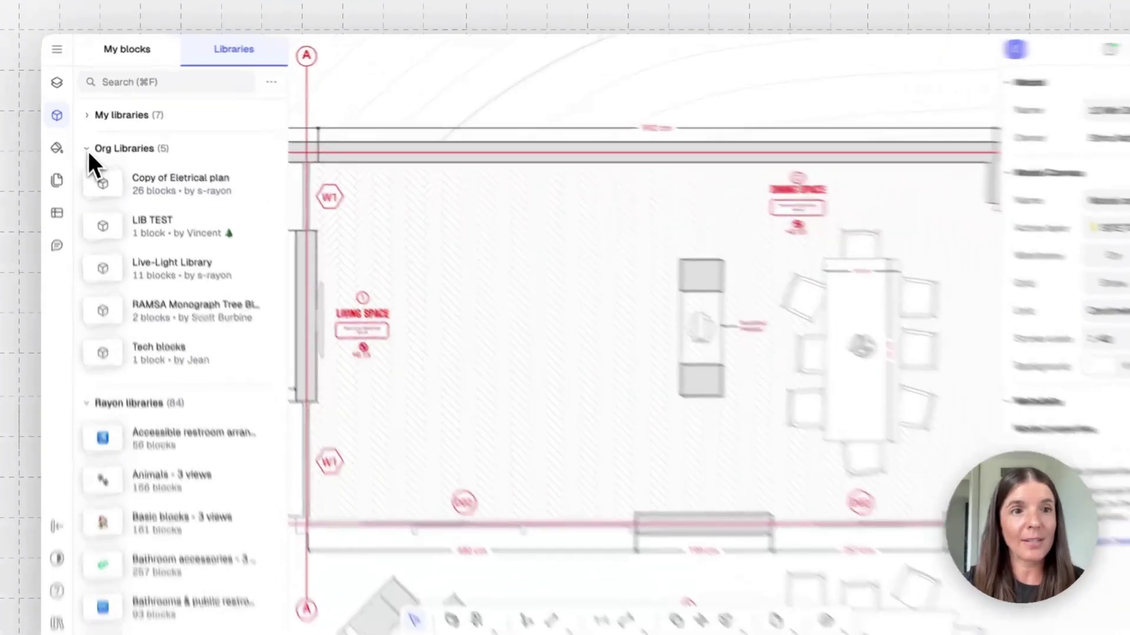
left_click(86, 136)
scroll(136, 360, "down", 12)
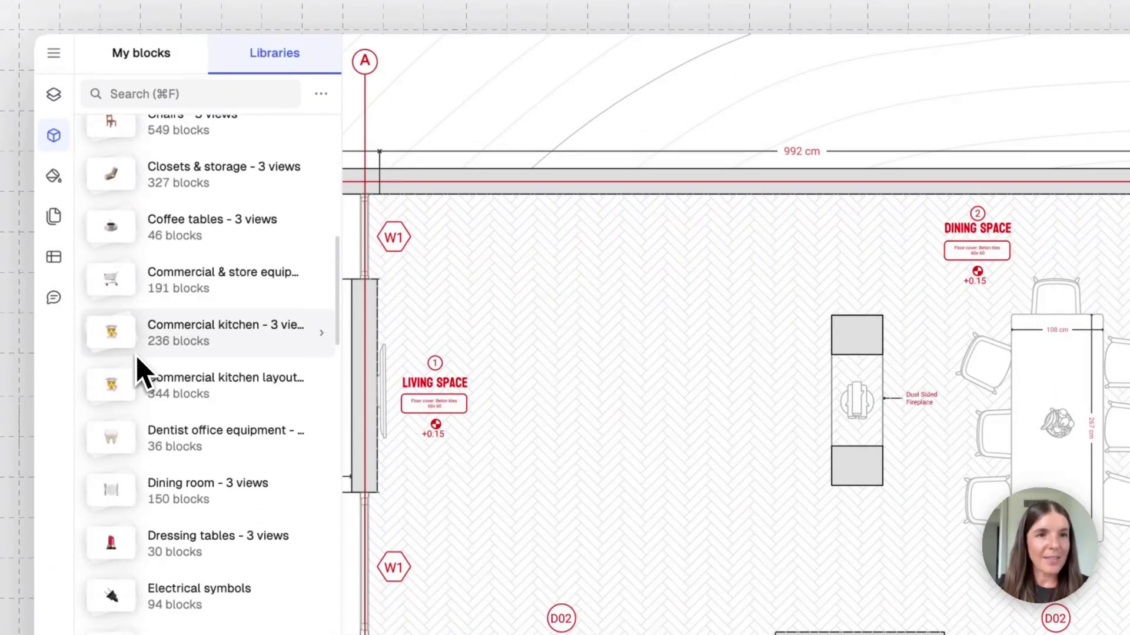
Search the block libraries for "sym" and examine the matching libraries and blocks.
left_click(144, 96)
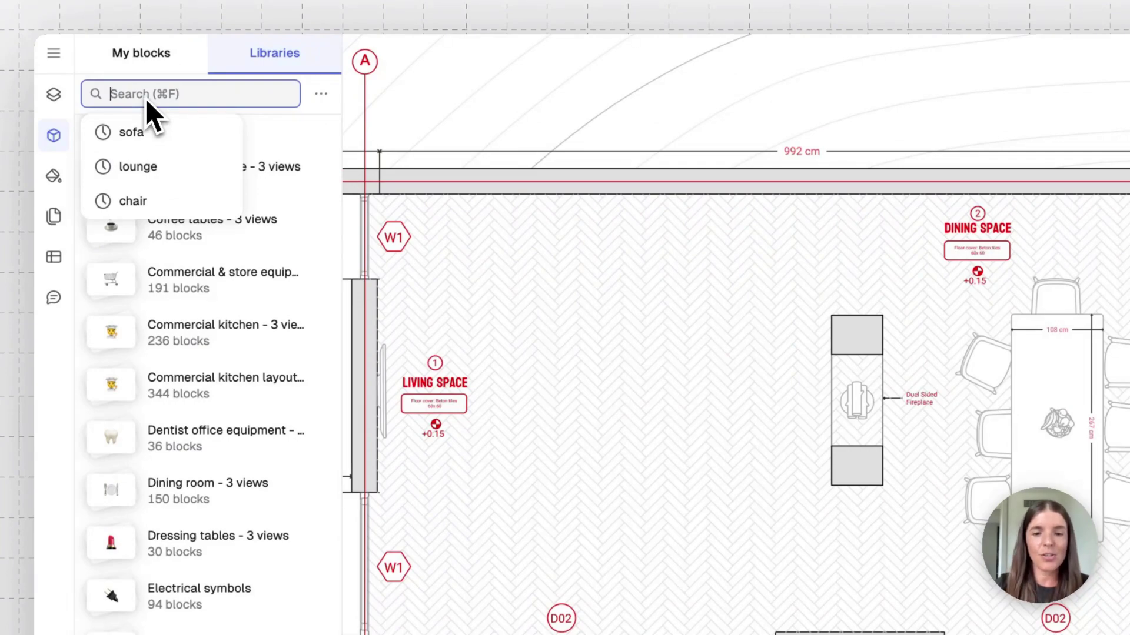
type("sy")
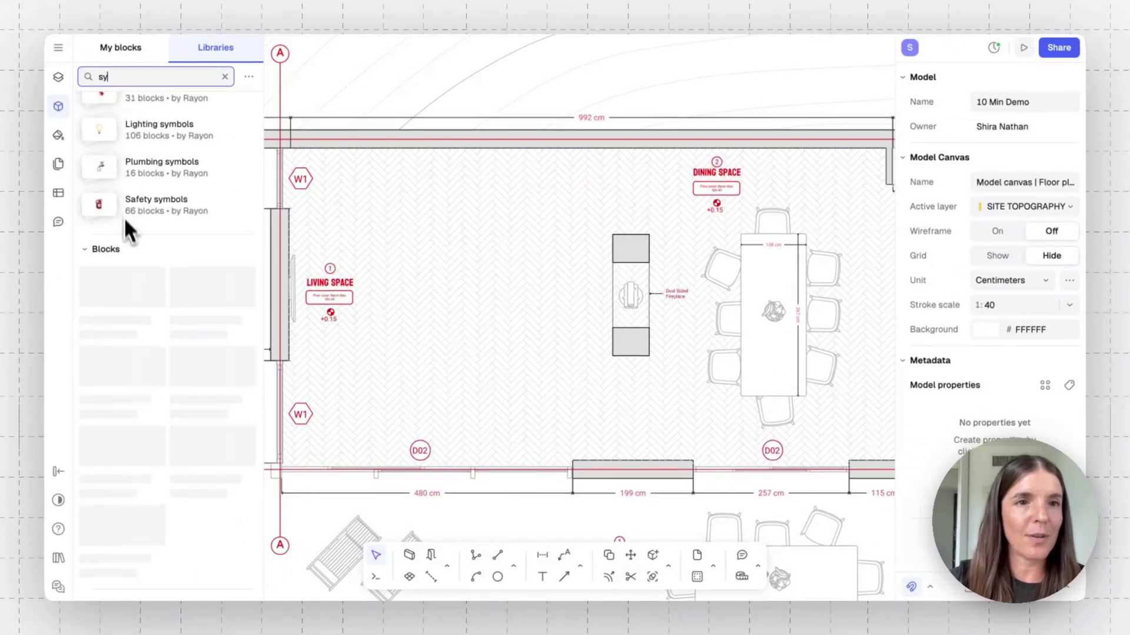
type("m")
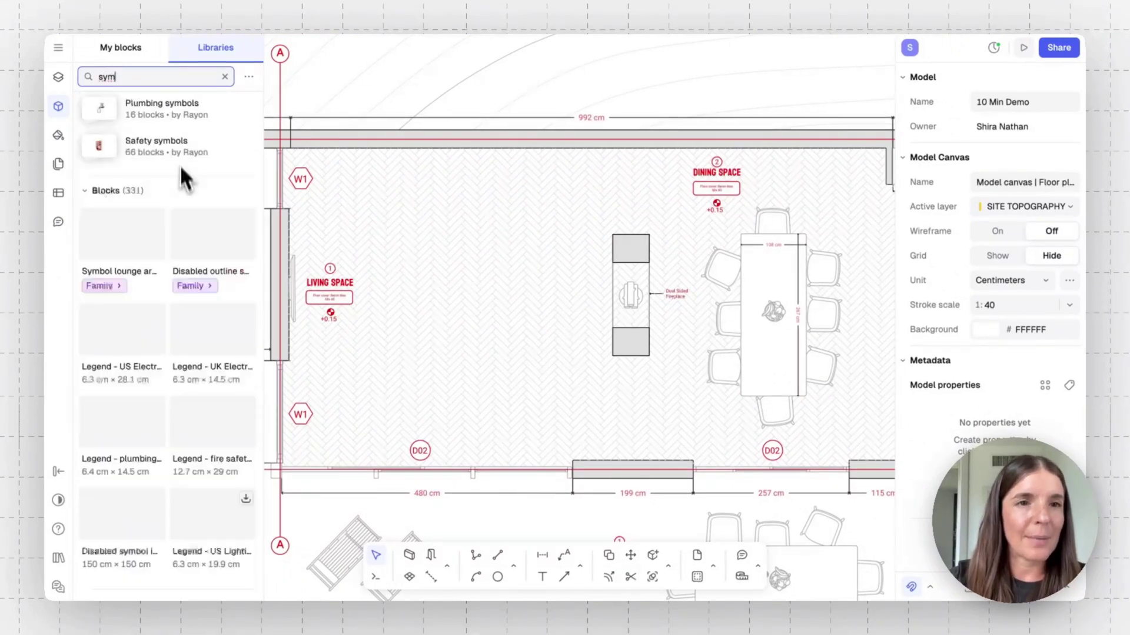
scroll(180, 184, "up", 3)
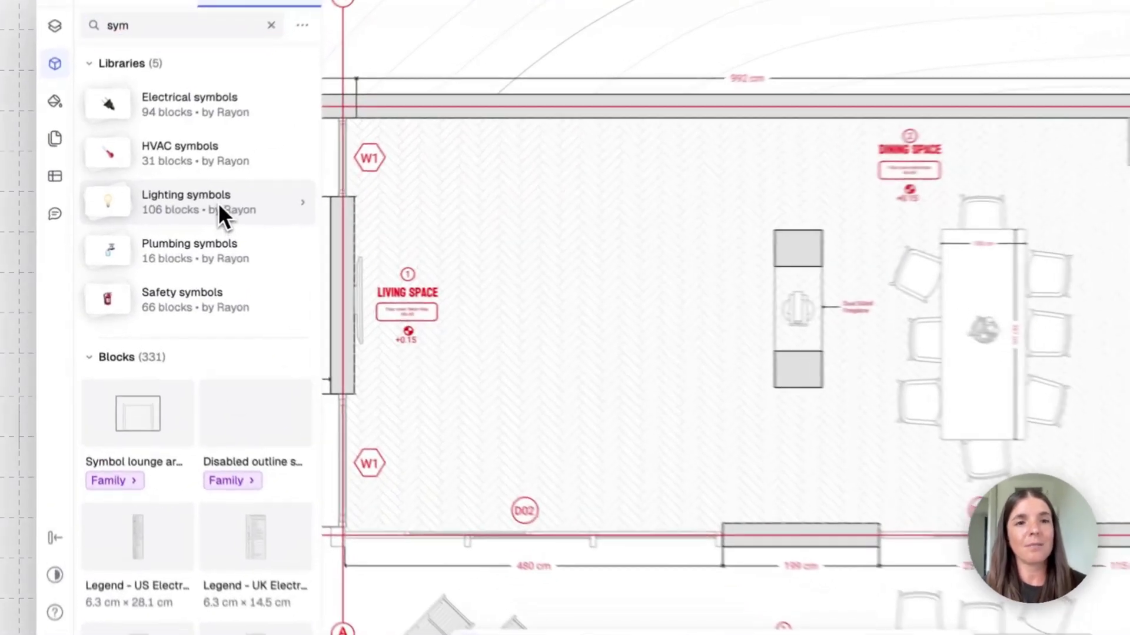
Browse the blocks in the Lighting symbols library and return to the full library list.
left_click(184, 213)
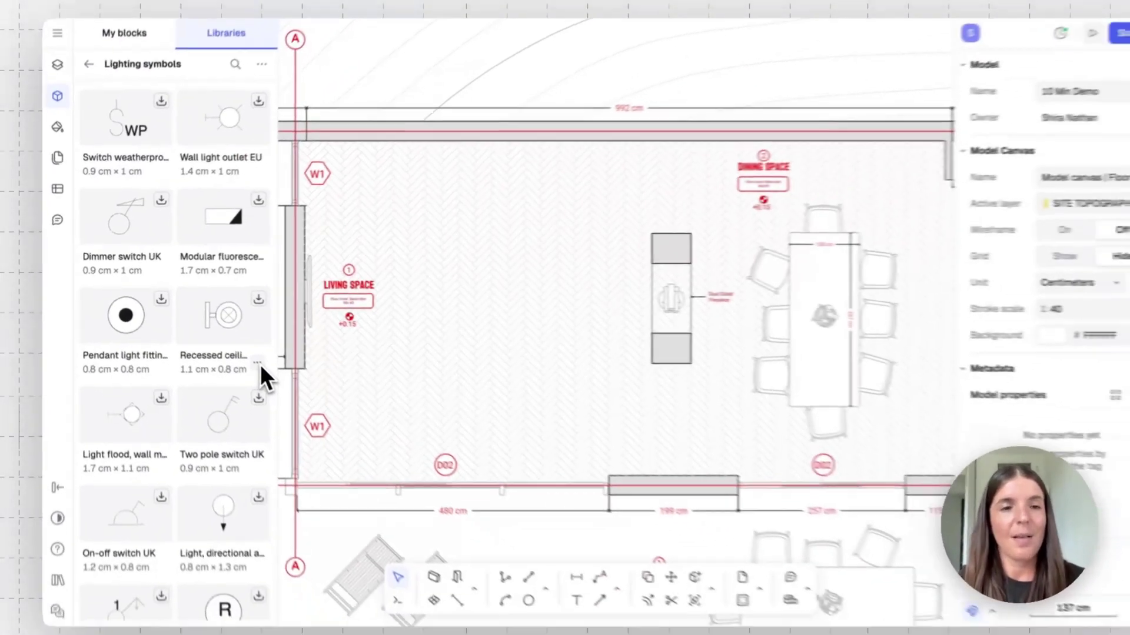
scroll(330, 412, "down", 10)
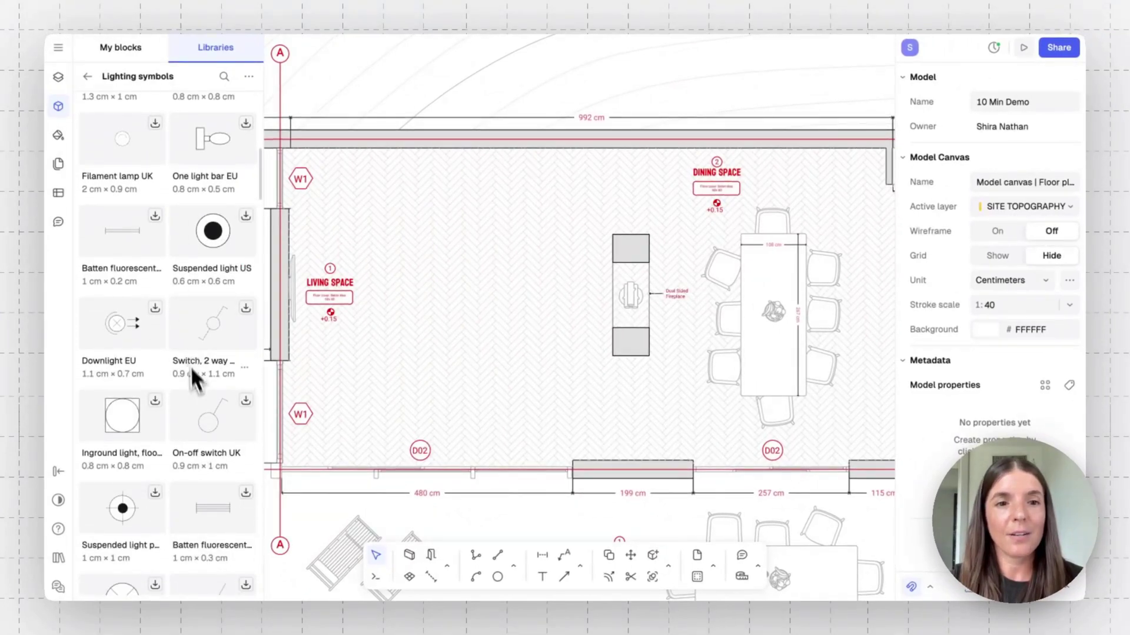
scroll(197, 385, "down", 5)
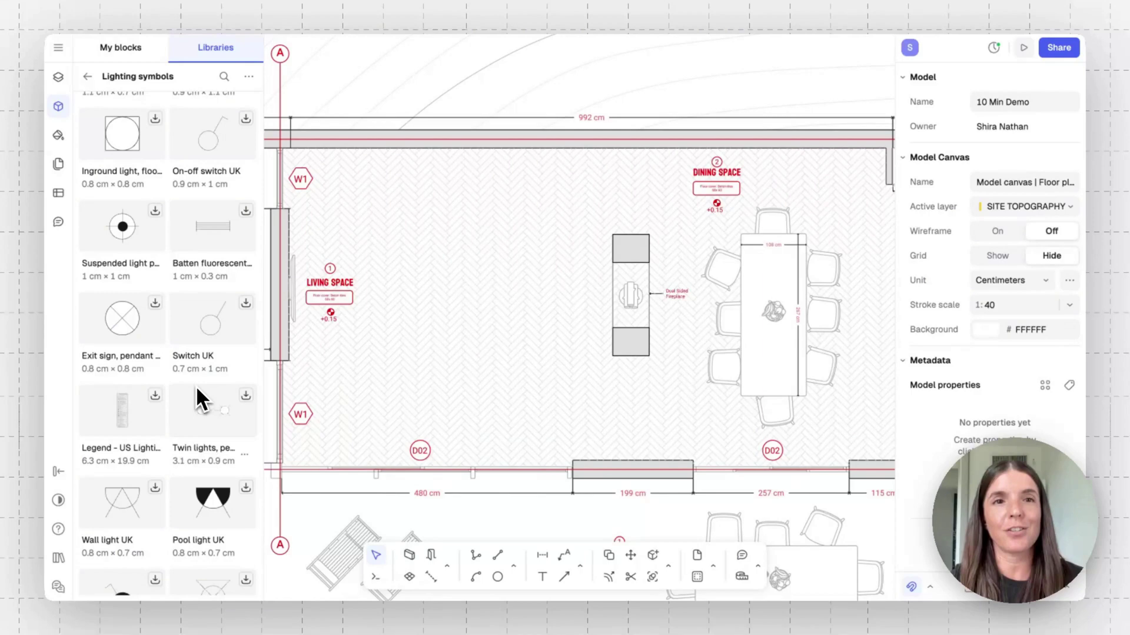
left_click(224, 76)
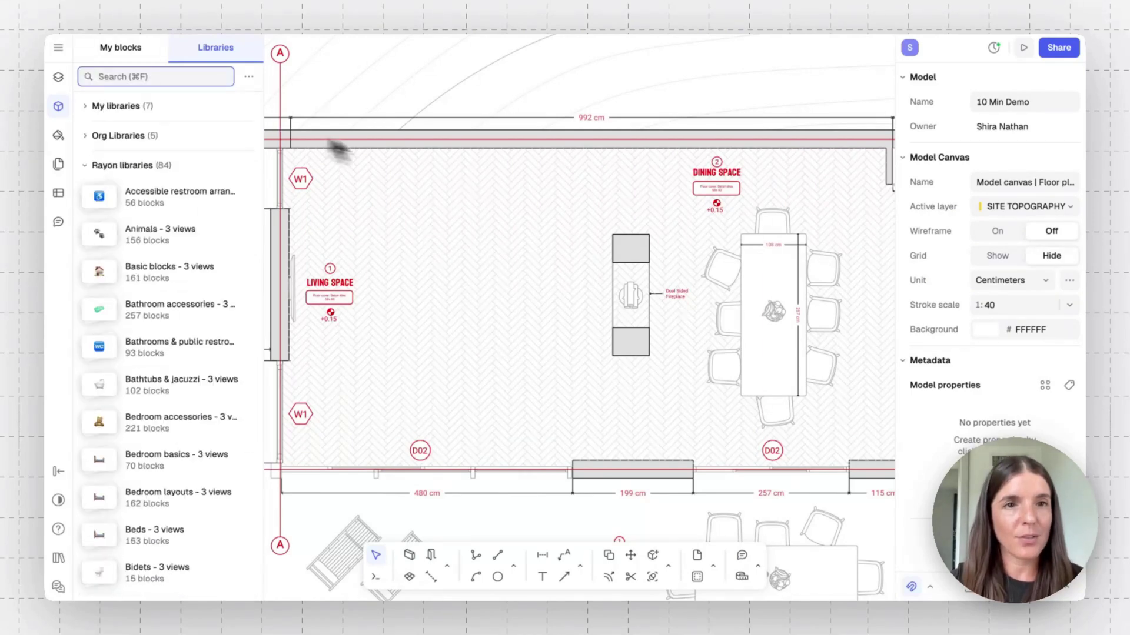
Search the block libraries for "lounge" and examine the matching lounge set-ups and chairs.
type("lounge")
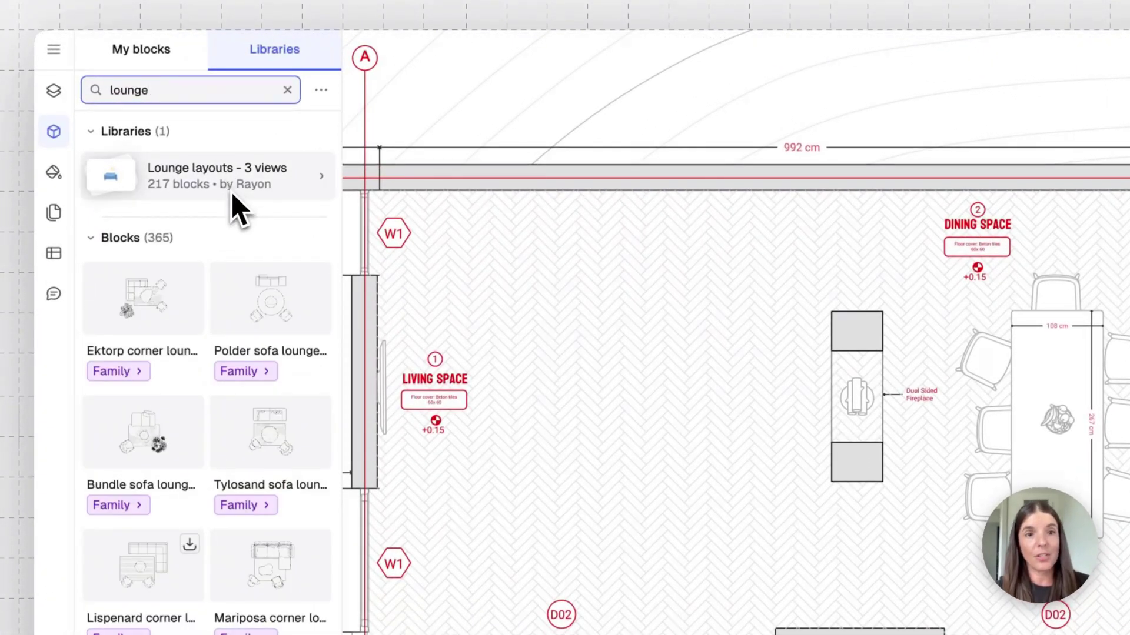
scroll(235, 392, "down", 3)
scroll(234, 384, "down", 2)
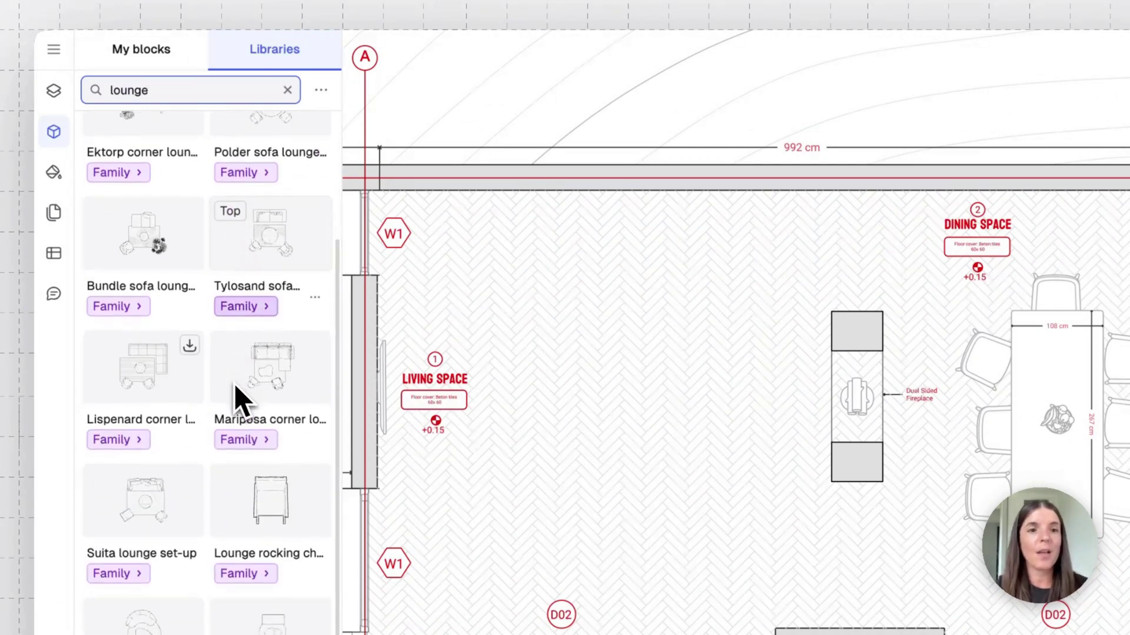
scroll(234, 384, "down", 5)
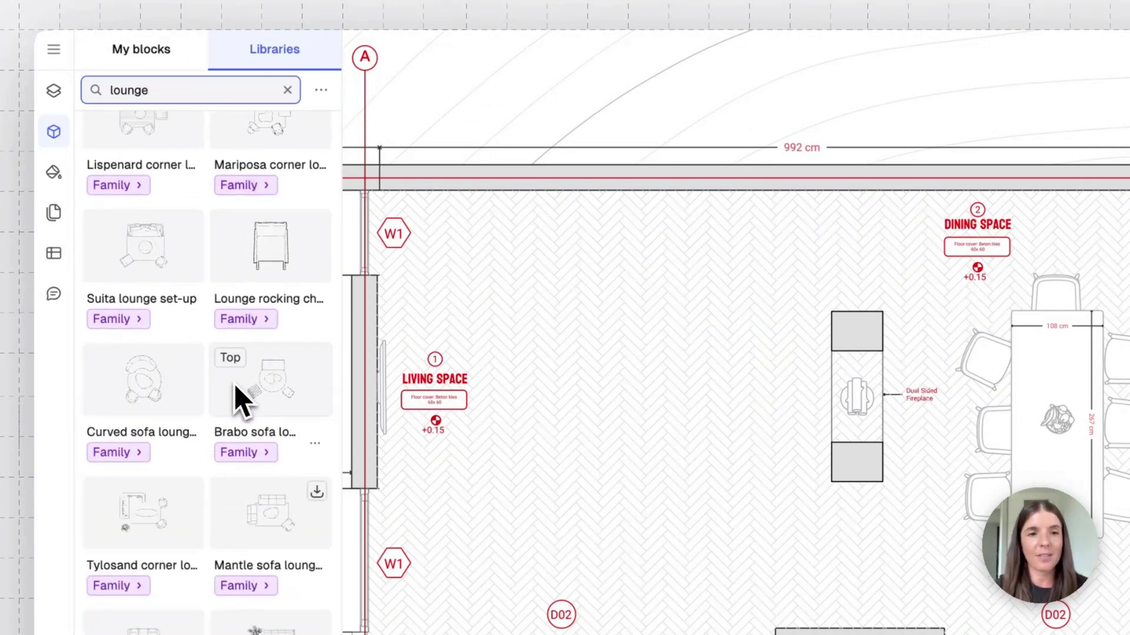
scroll(235, 384, "down", 5)
scroll(234, 384, "down", 10)
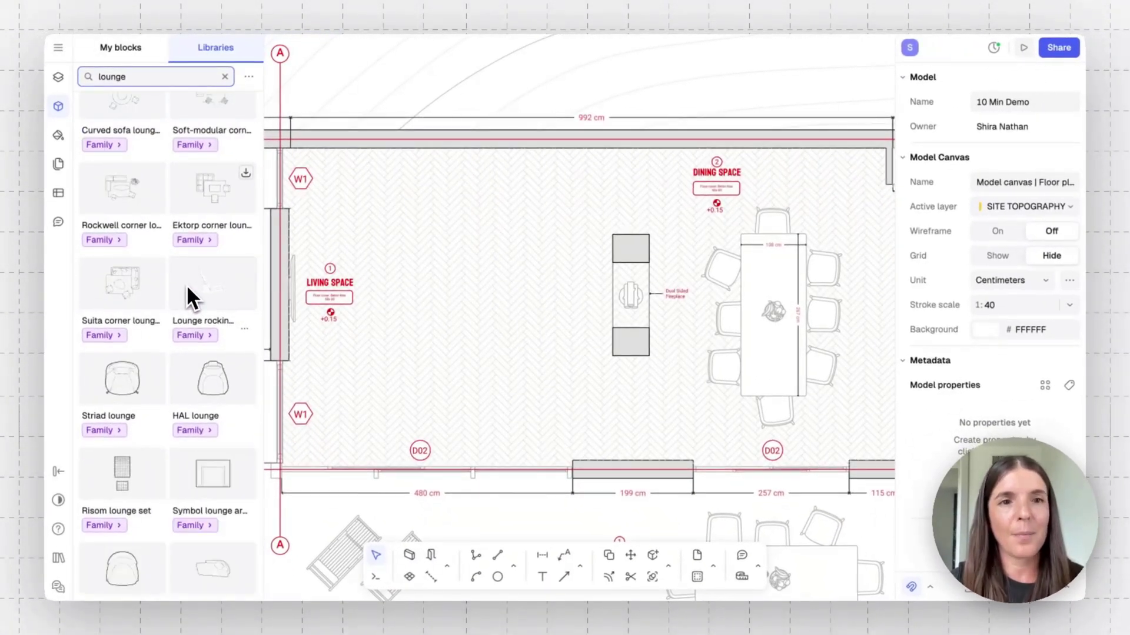
scroll(187, 287, "down", 2)
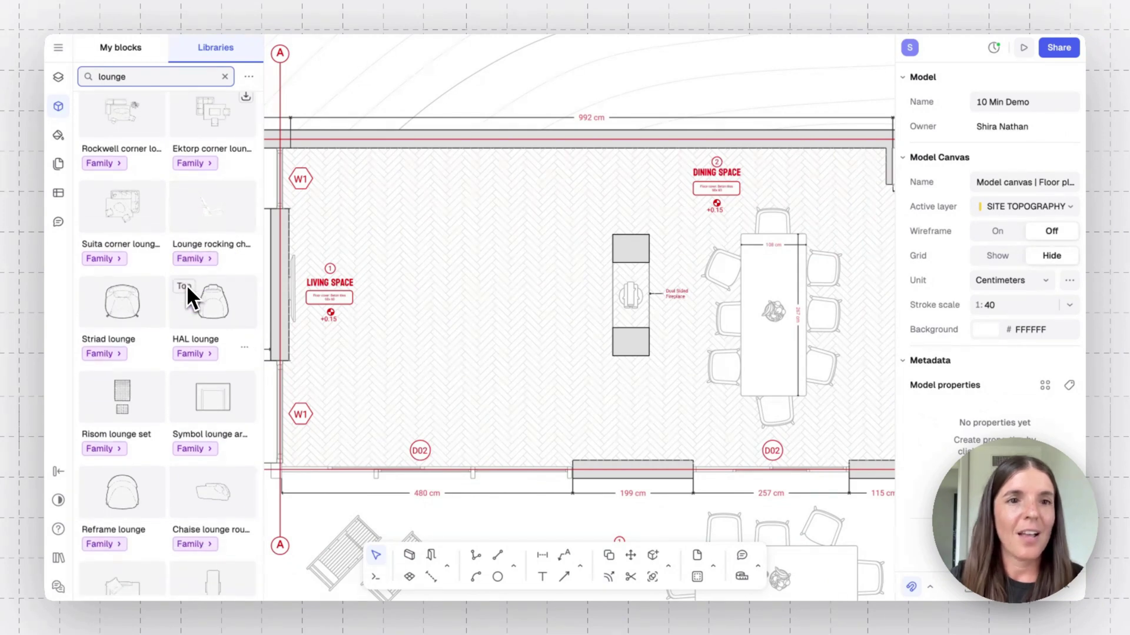
scroll(188, 292, "up", 3)
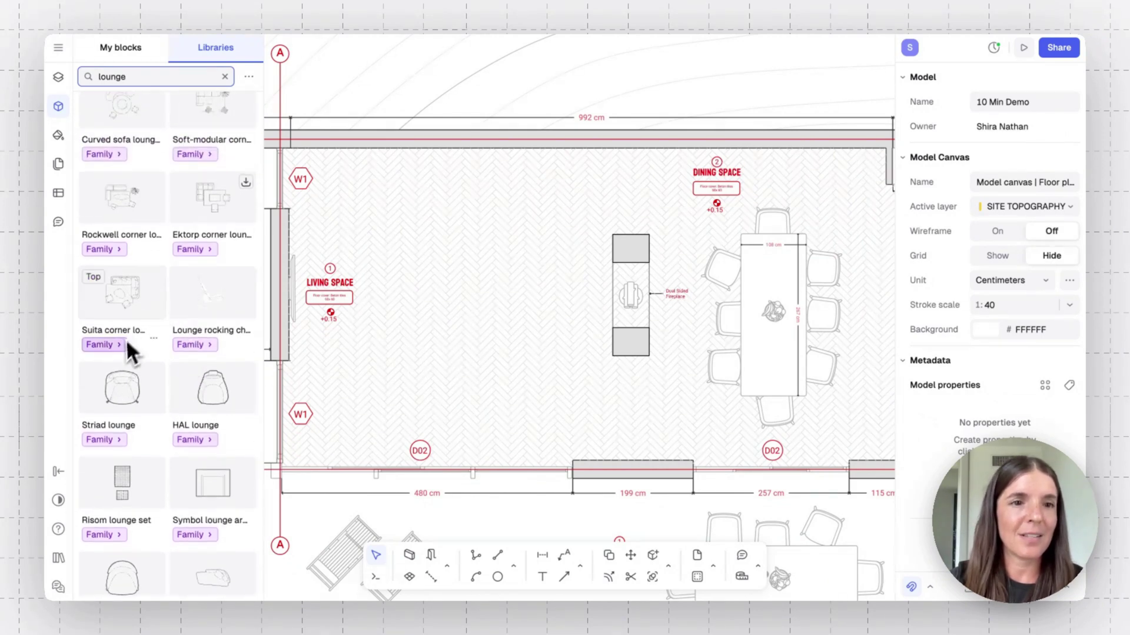
Place the top view of the Suita corner lounge set-up between the living space label and the dual-sided fireplace.
left_click(120, 346)
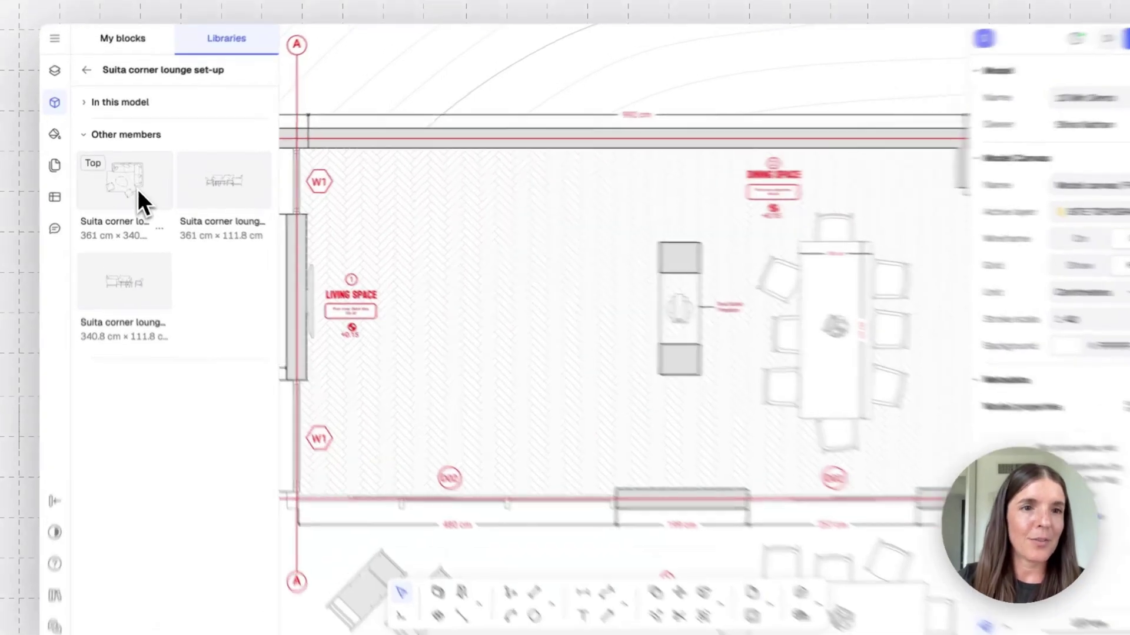
left_click(140, 191)
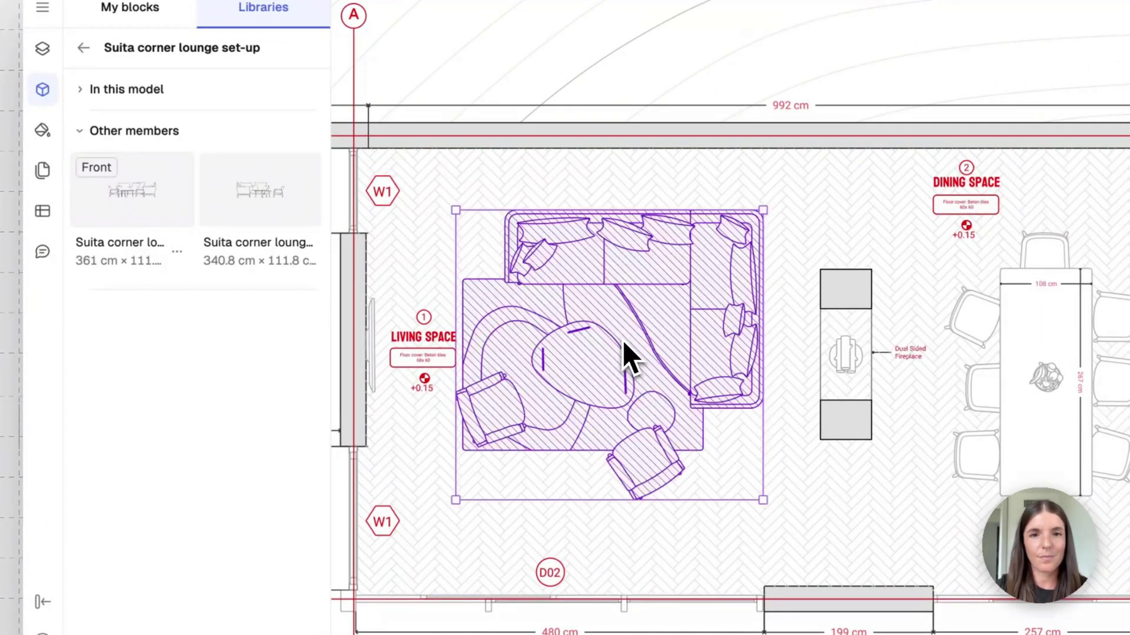
left_click(651, 337)
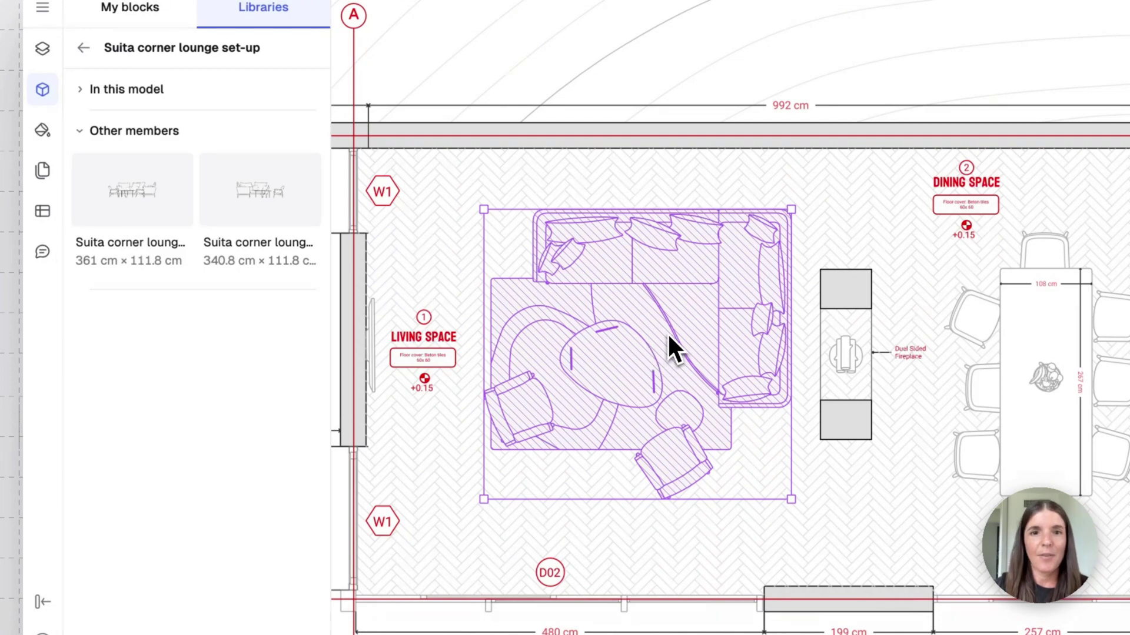
Edit the placed lounge block, rotating its rug slightly clockwise and moving the front armchair to the rug's lower edge.
double_click(667, 334)
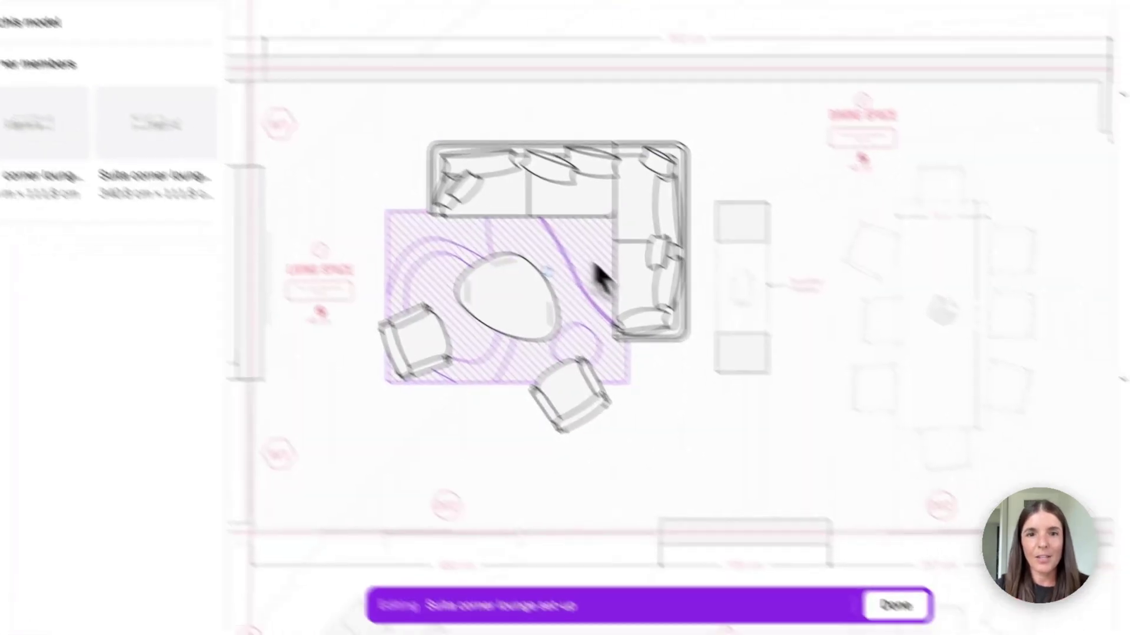
left_click(603, 279)
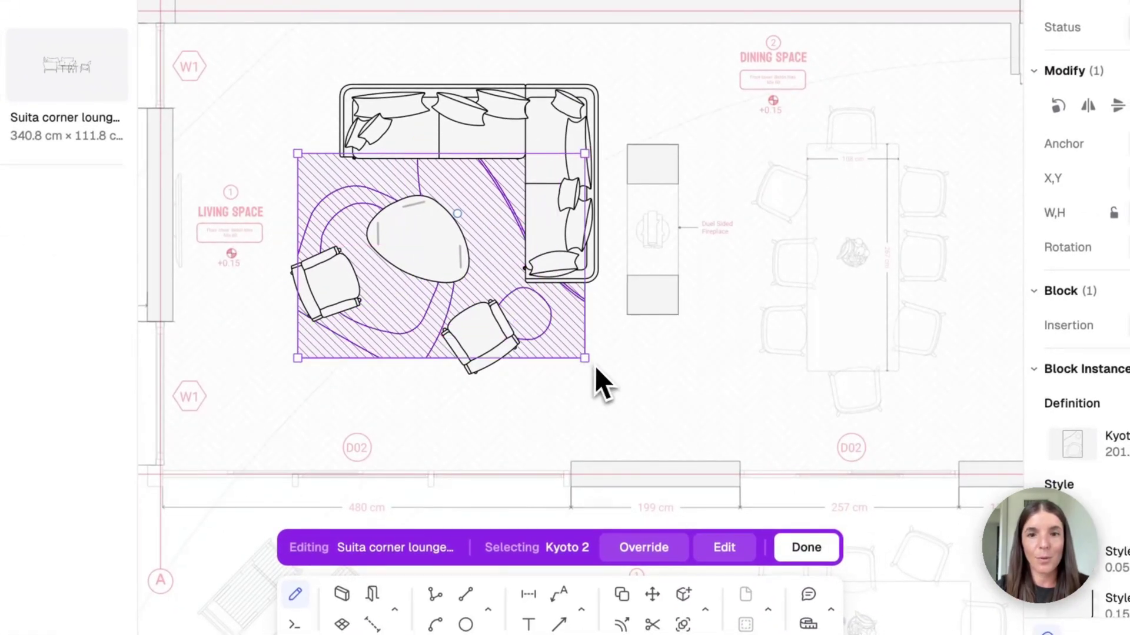
mouse_move(595, 365)
left_mouse_down()
mouse_move(581, 412)
mouse_move(564, 408)
left_mouse_up()
left_click(460, 363)
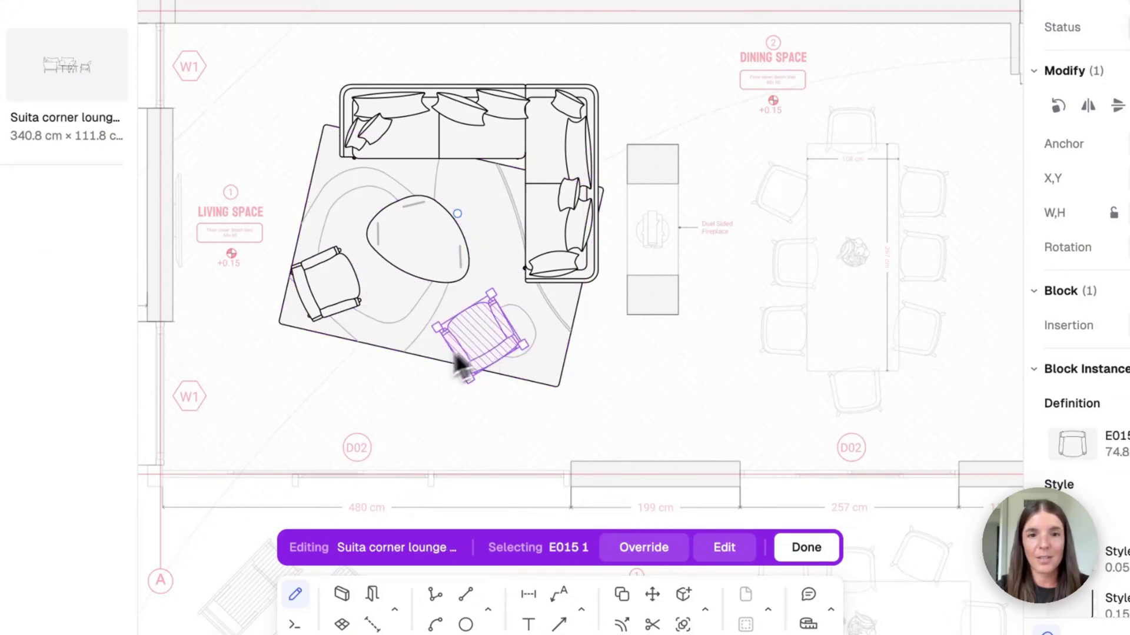
mouse_move(461, 364)
left_mouse_down()
mouse_move(403, 391)
mouse_move(447, 441)
mouse_move(410, 384)
left_mouse_up()
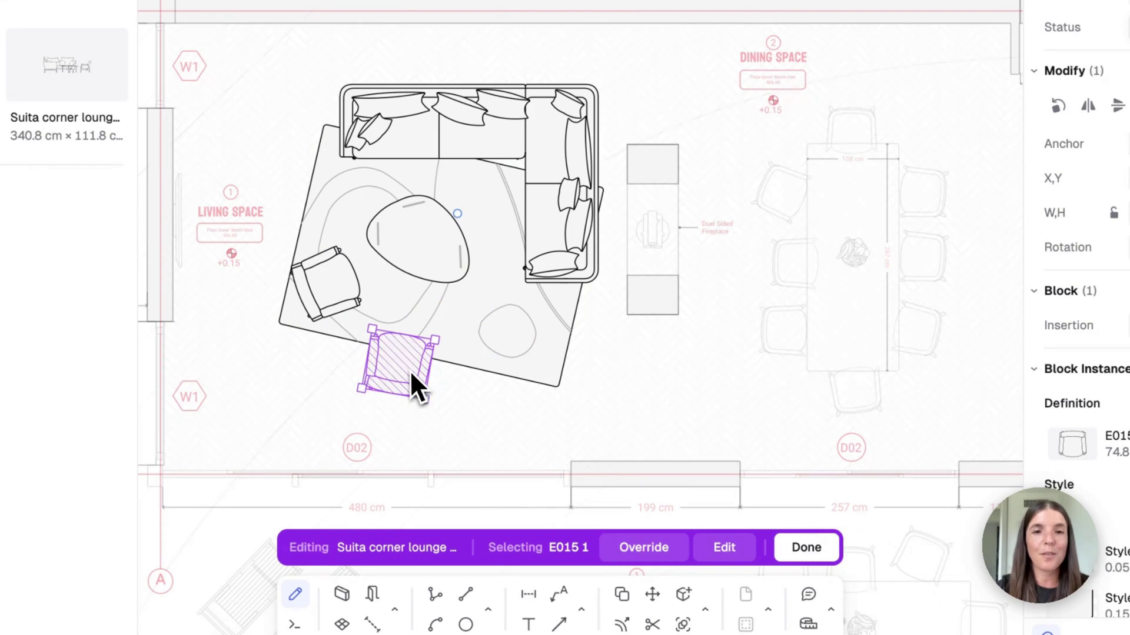
Copy the triangular coffee table diagonally toward the sofa corner so it overlaps the original, and finish editing the lounge block.
left_click(423, 257)
key("m")
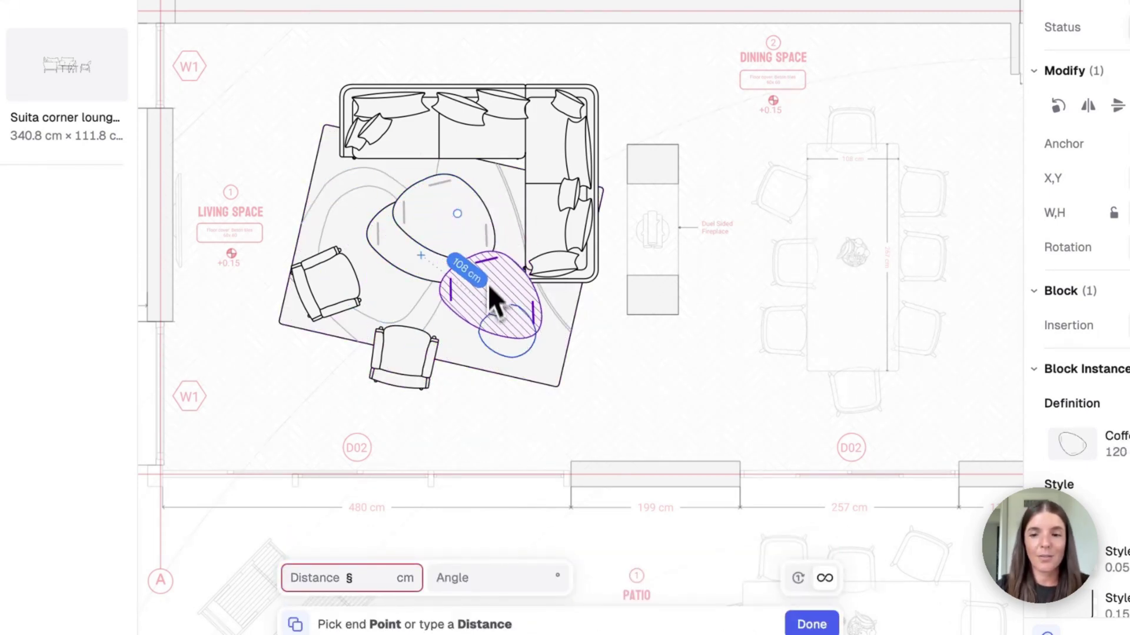
key("Escape")
double_click(474, 259)
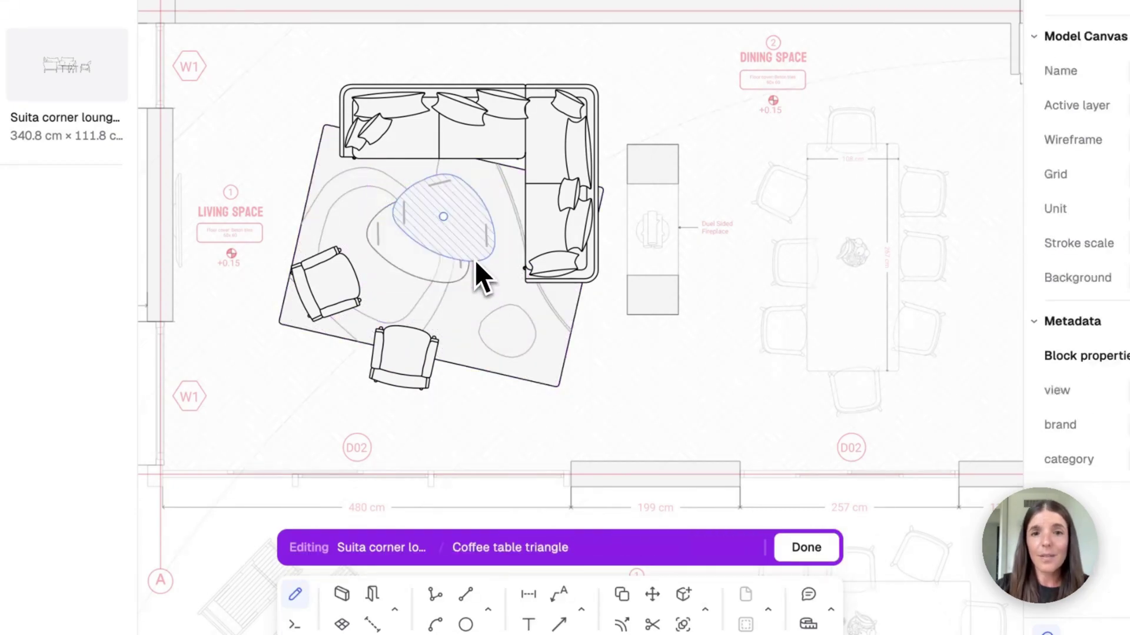
left_click(482, 245)
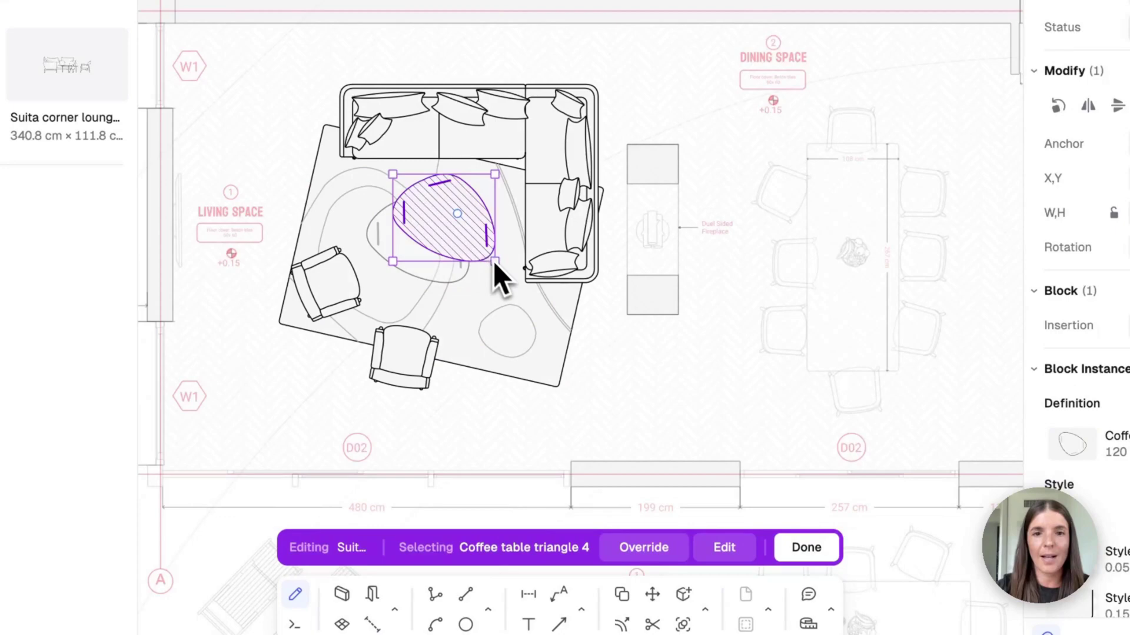
key("Escape")
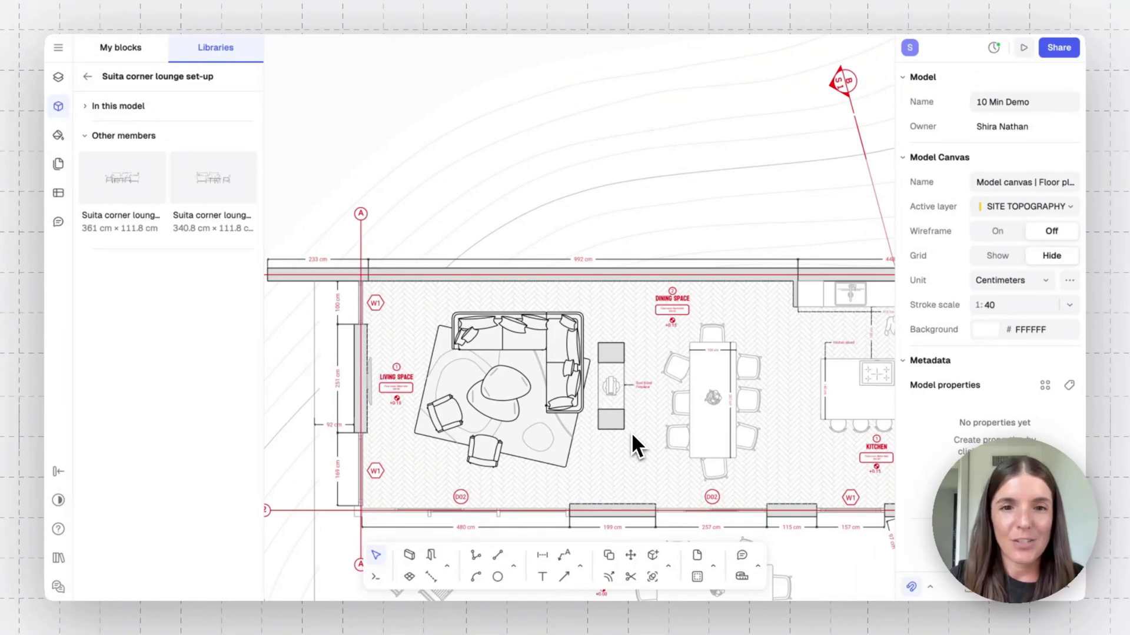
Copy the lounge set straight up to the open area above the living space's outer wall.
left_click(533, 422)
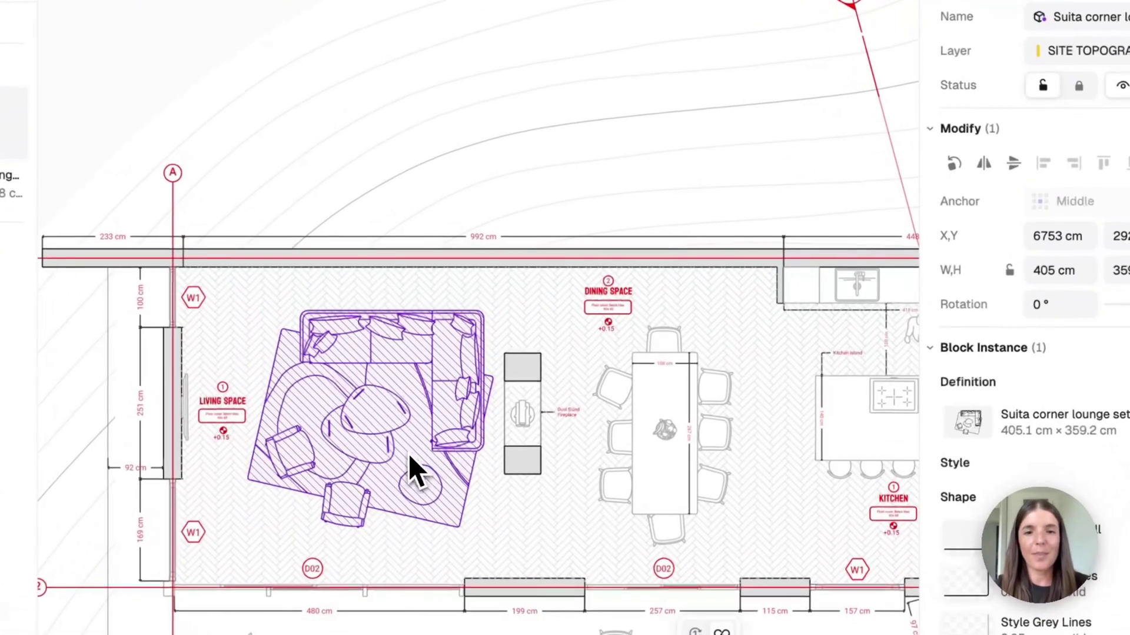
left_click_drag(408, 453, 408, 210)
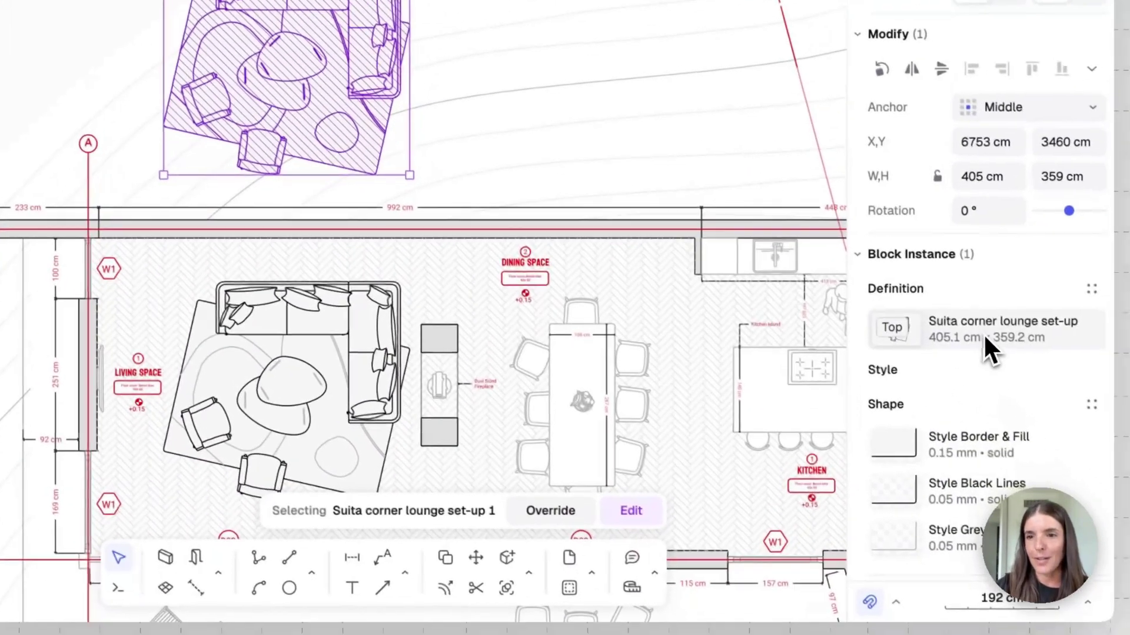
Swap the copied lounge set for its 361 cm wide front view, shift it nearer the wall, and delete it.
left_click(1030, 401)
scroll(739, 449, "down", 2)
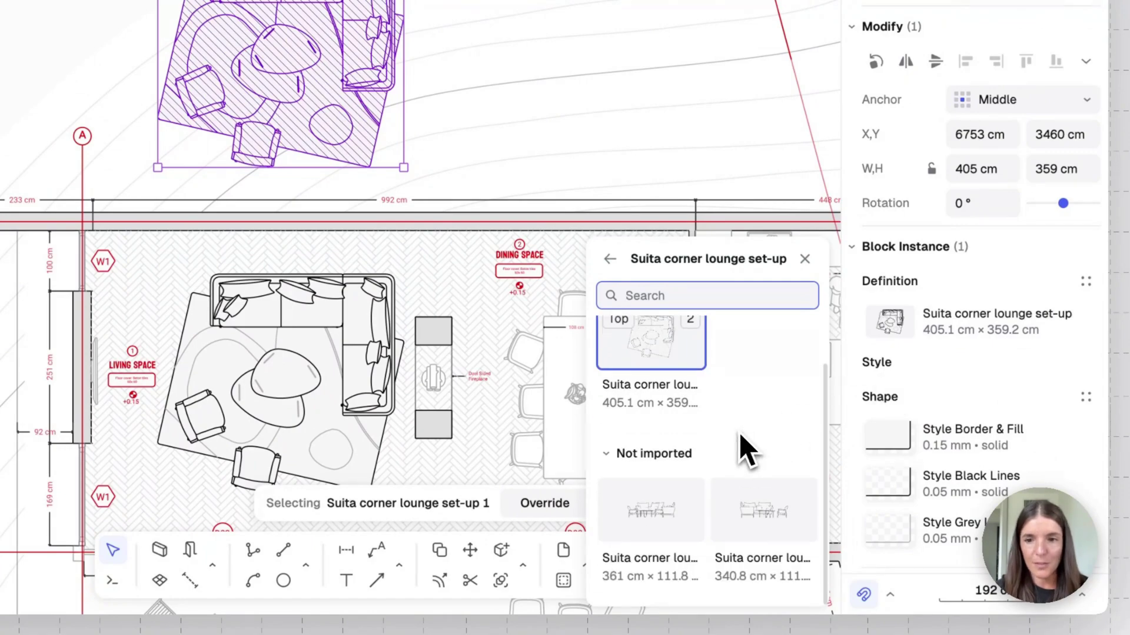
left_click(665, 544)
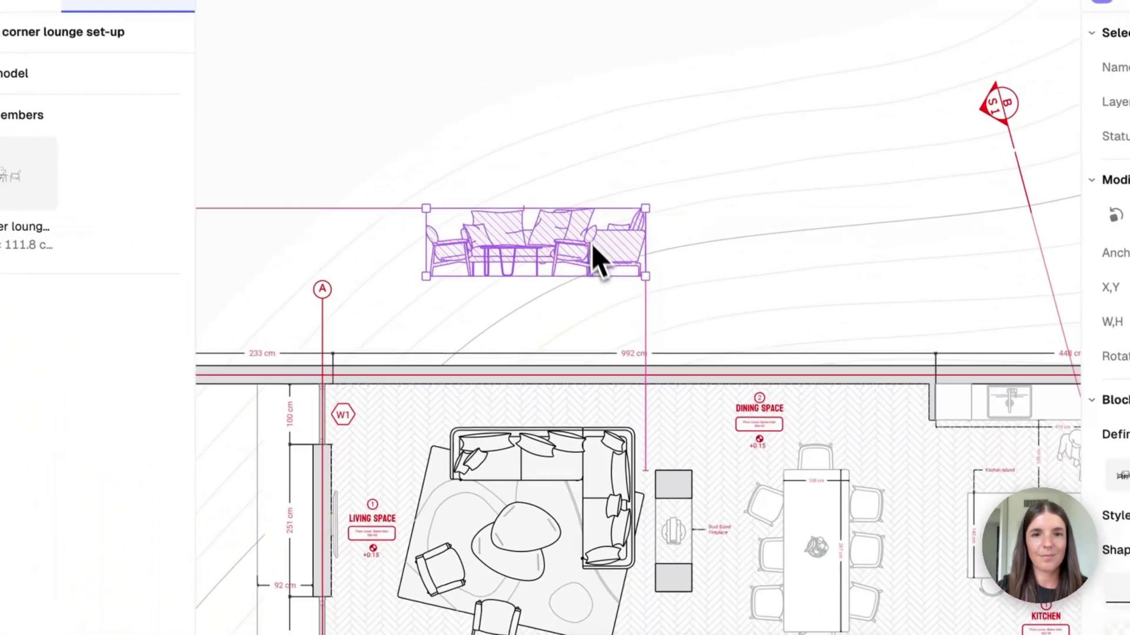
left_click_drag(593, 245, 592, 299)
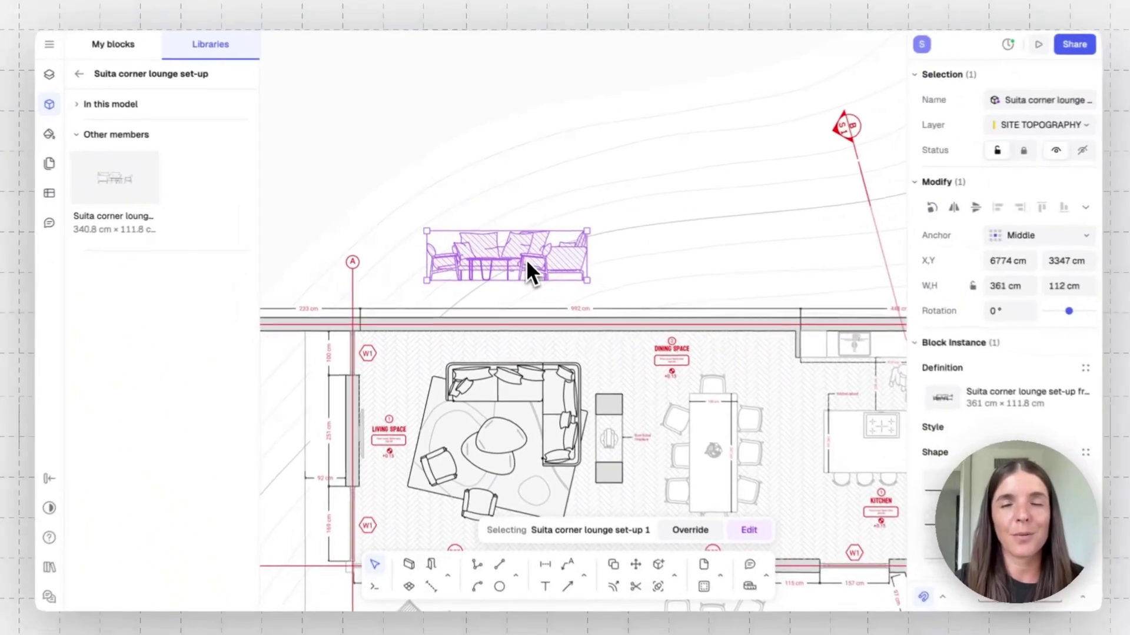
key("Delete")
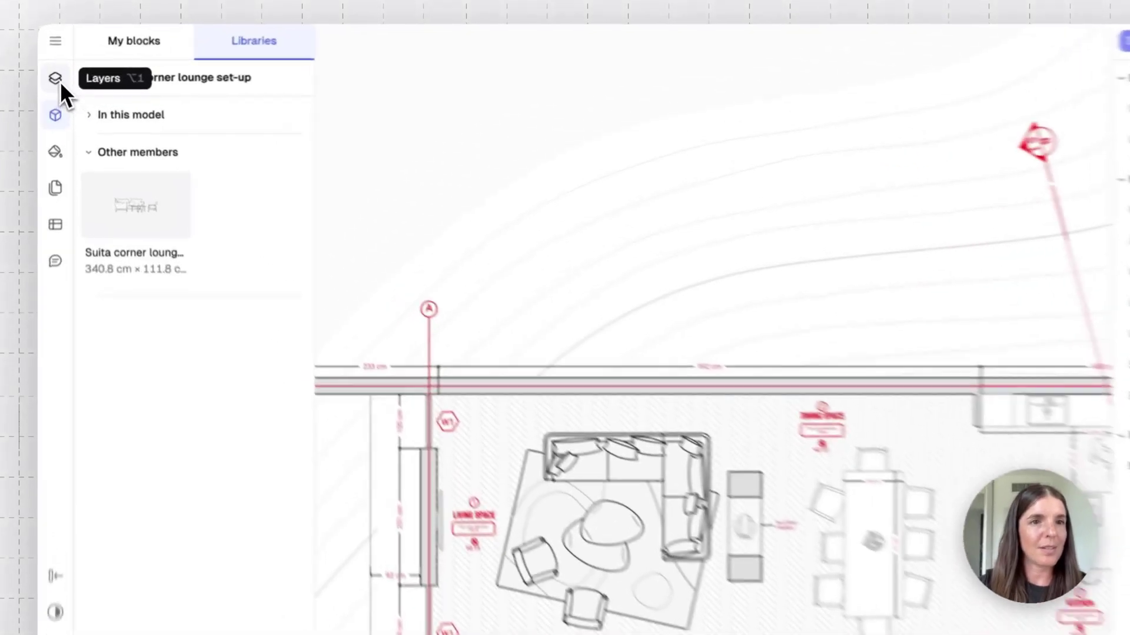
Open the Elevations model canvas and examine the side elevation's windows, stone facade and the person block beside the house.
left_click(59, 78)
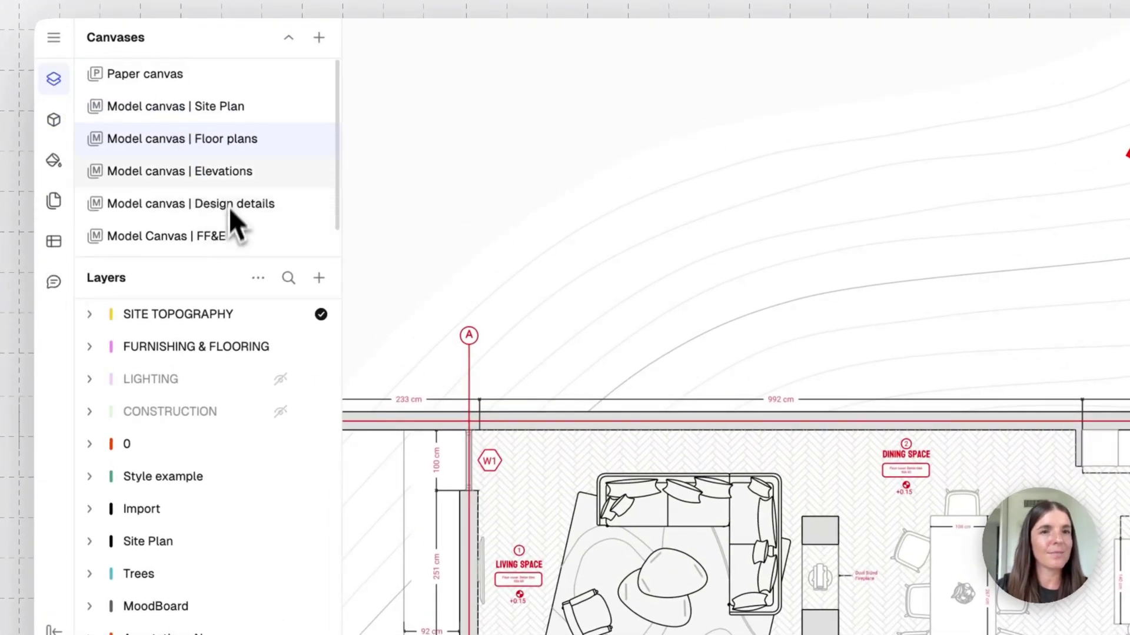
left_click(221, 171)
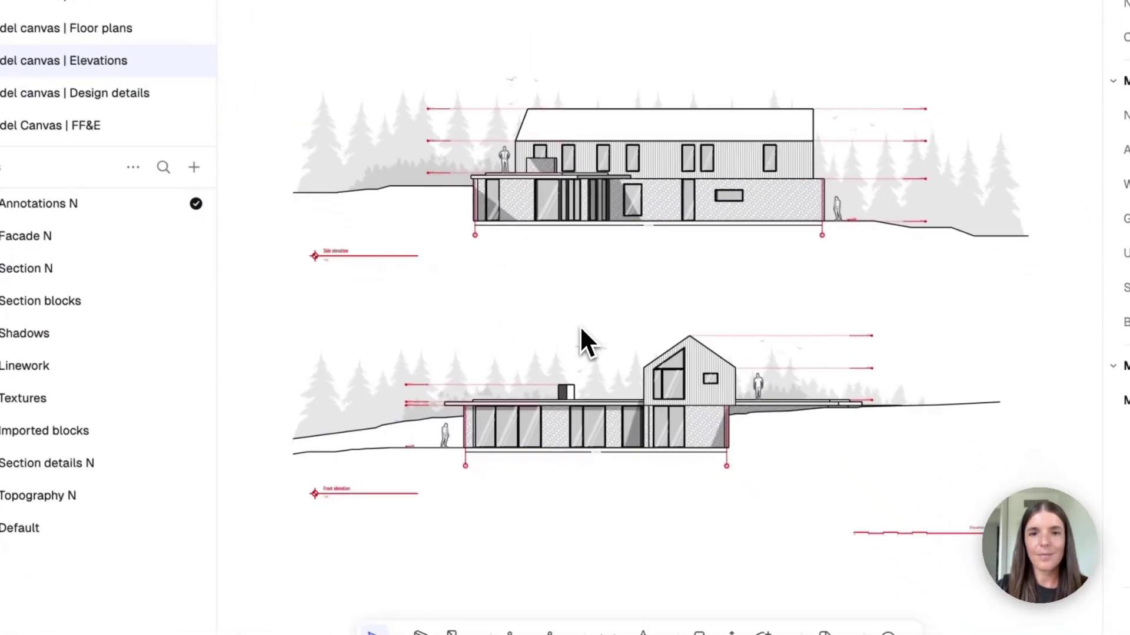
scroll(581, 243, "up", 10)
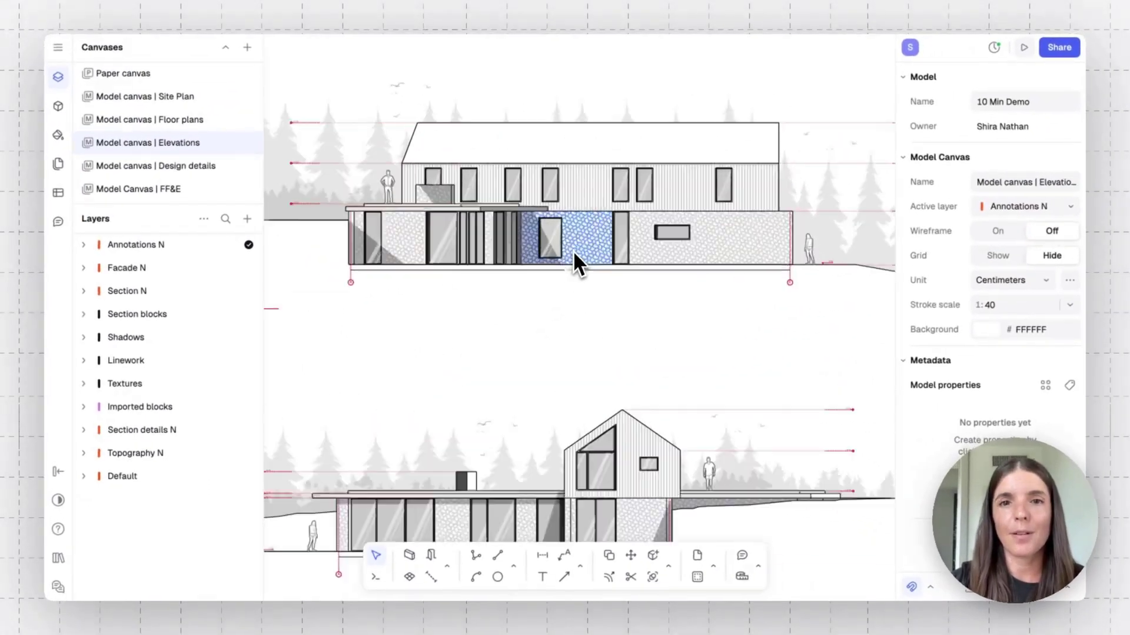
scroll(575, 252, "up", 1)
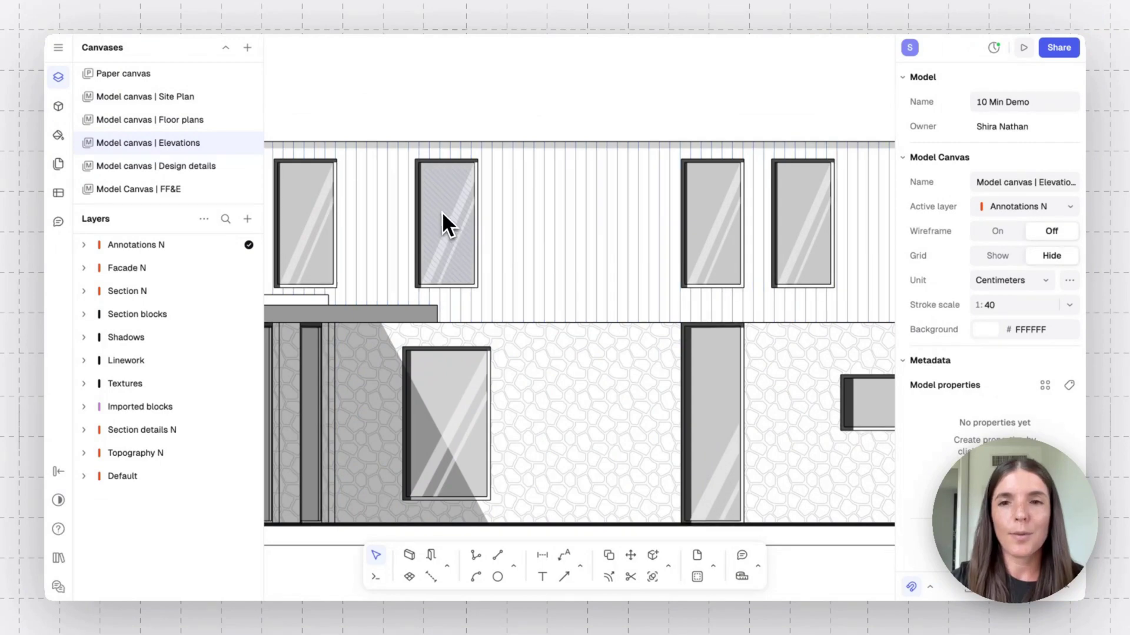
scroll(696, 348, "right", 8)
scroll(711, 353, "down", 2)
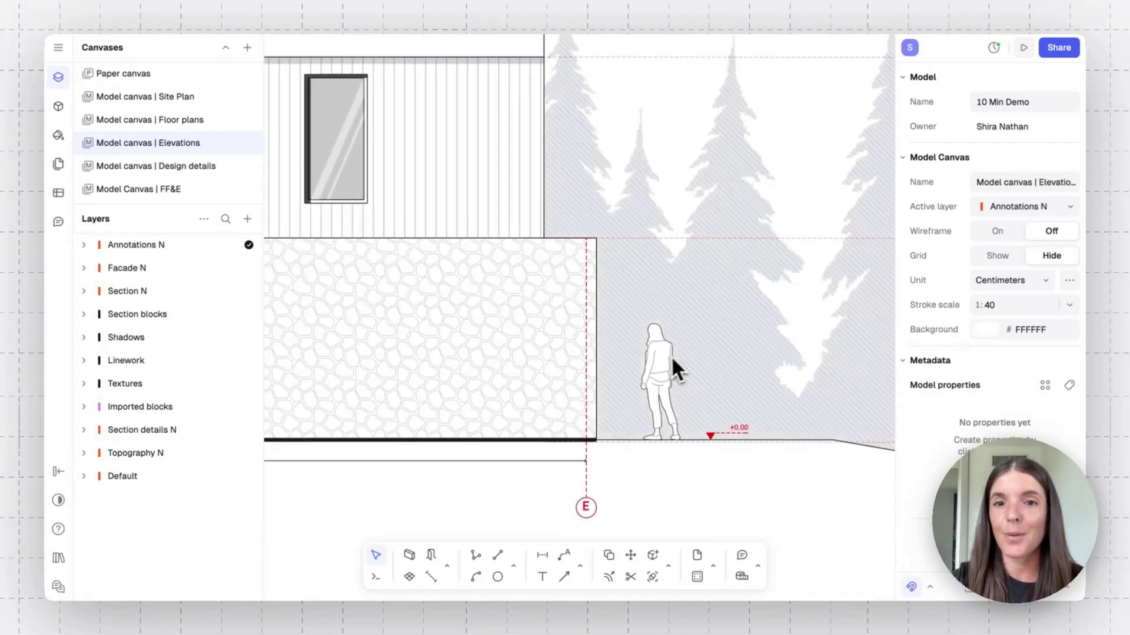
left_click(666, 373)
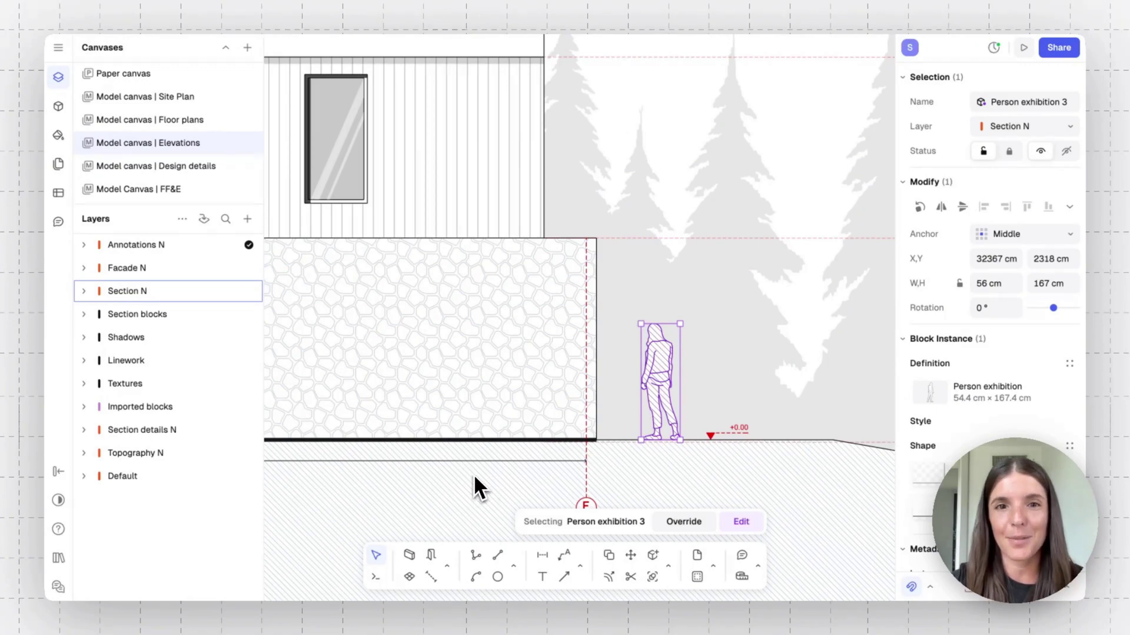
Switch to the FF&E canvas and look over the plan from Bedroom 03 down to the master bedroom and material board.
scroll(473, 475, "right", 2)
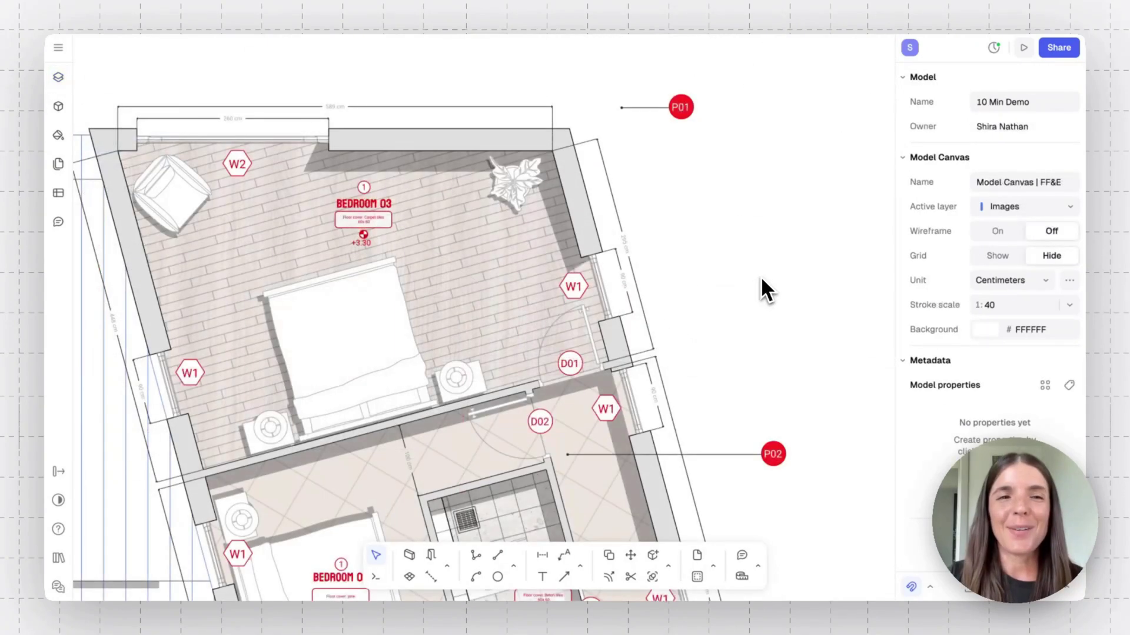
scroll(761, 276, "down", 2)
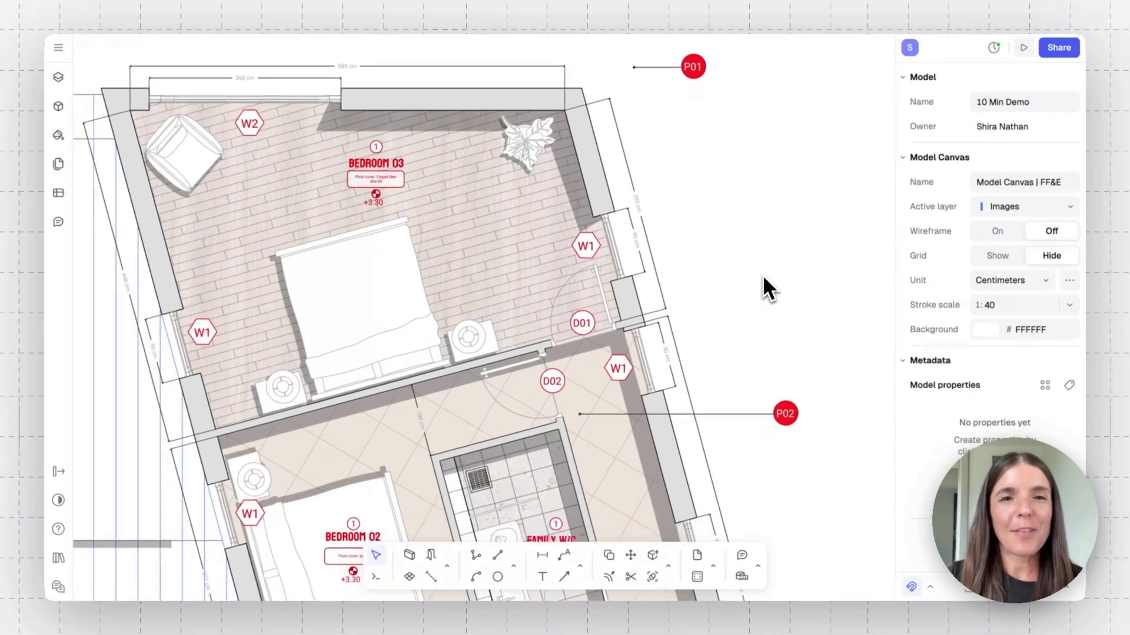
scroll(763, 275, "down", 2)
scroll(762, 274, "down", 3)
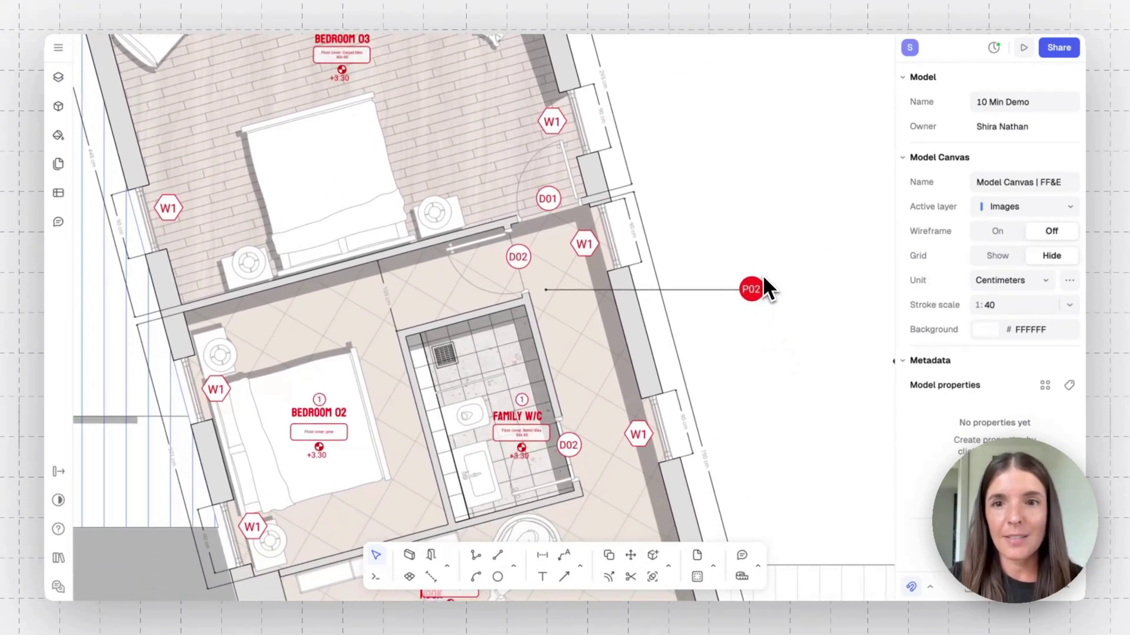
scroll(763, 274, "down", 3)
scroll(762, 273, "down", 6)
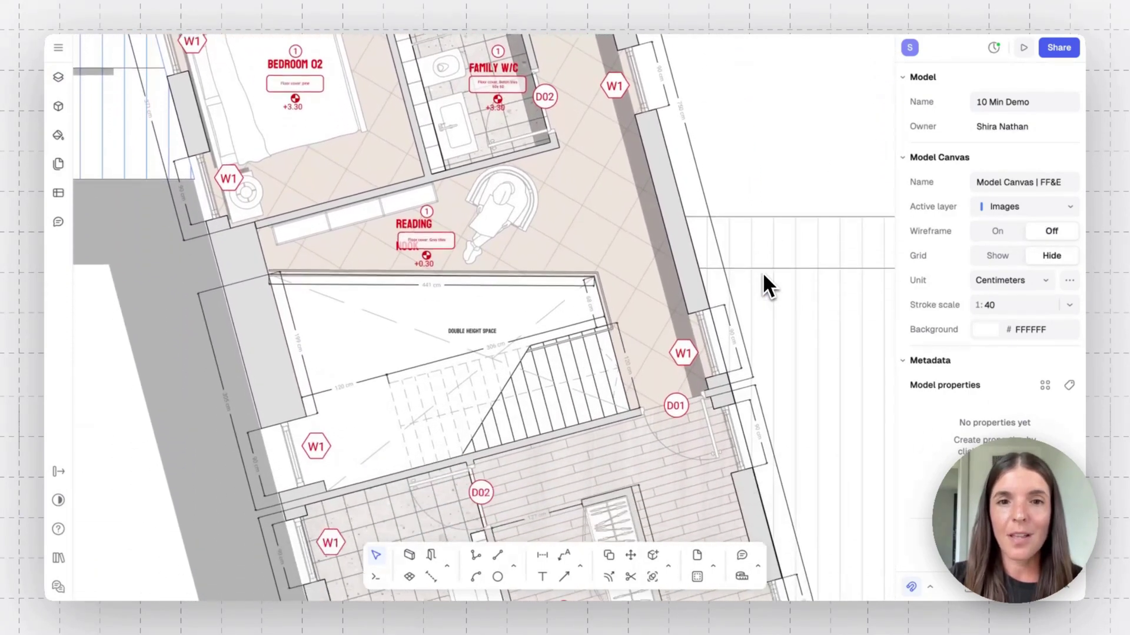
scroll(763, 275, "down", 8)
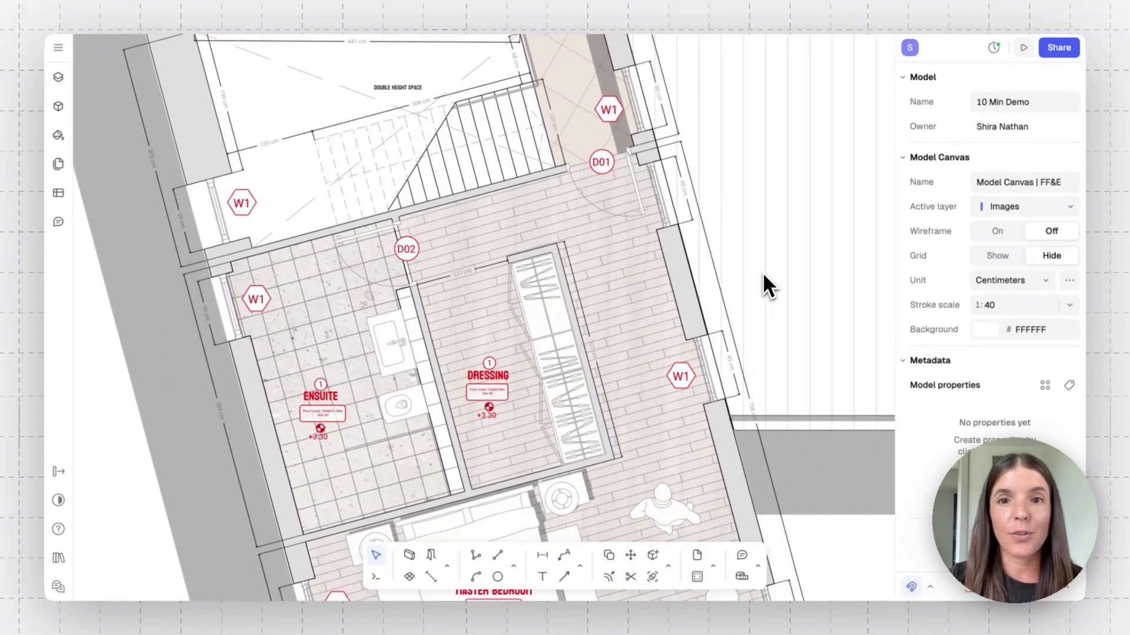
scroll(762, 272, "down", 5, "ctrl")
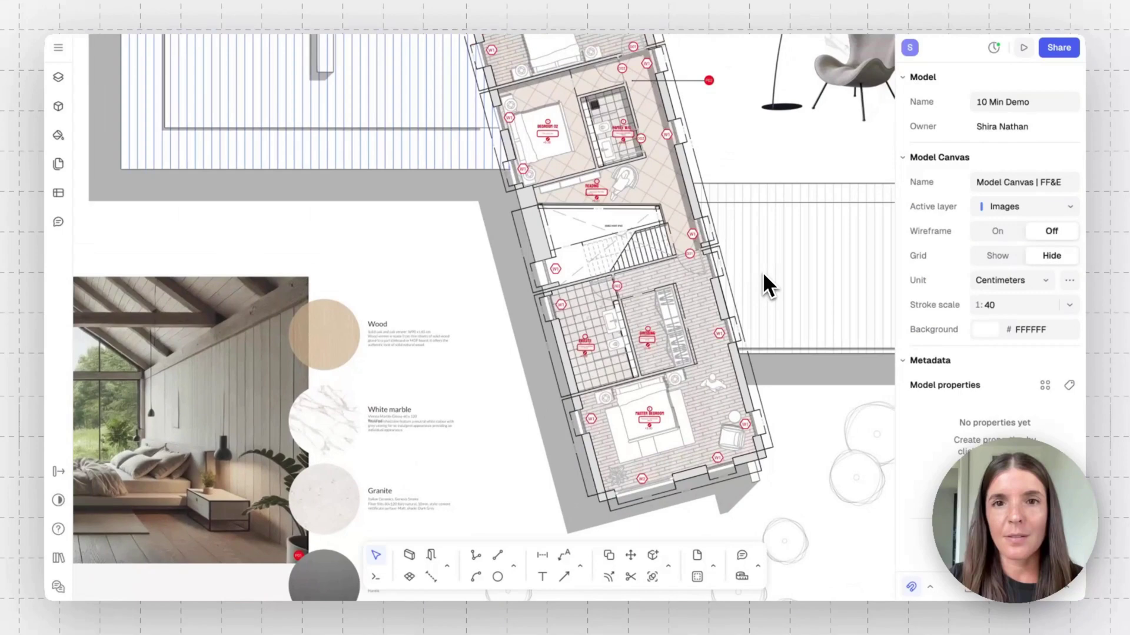
scroll(762, 272, "right", 5)
scroll(763, 272, "up", 4)
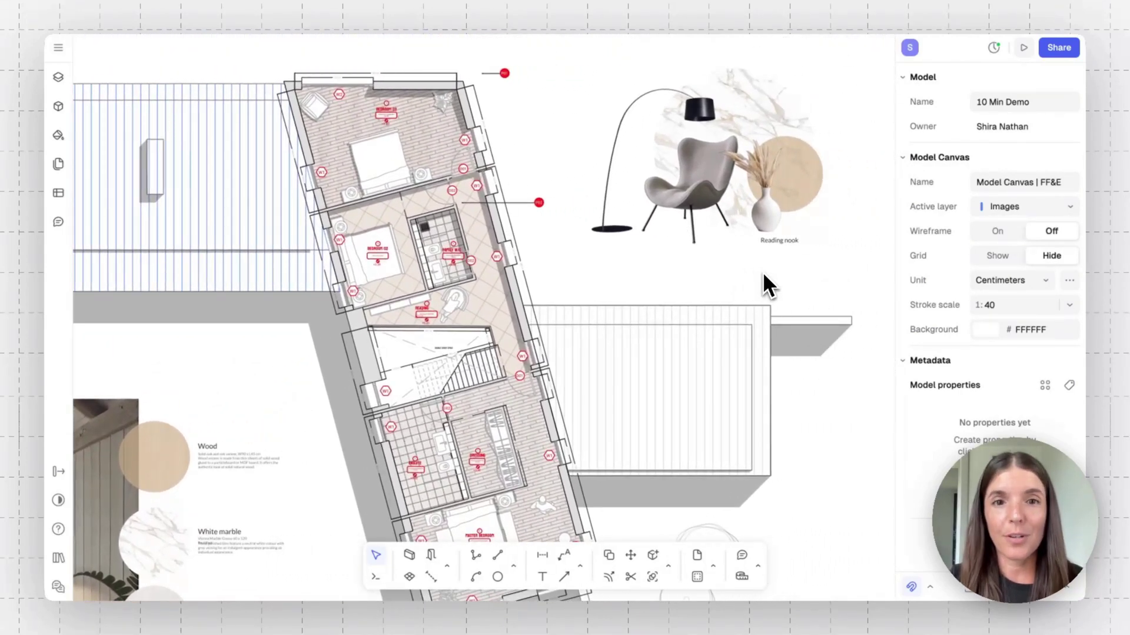
scroll(762, 272, "left", 5)
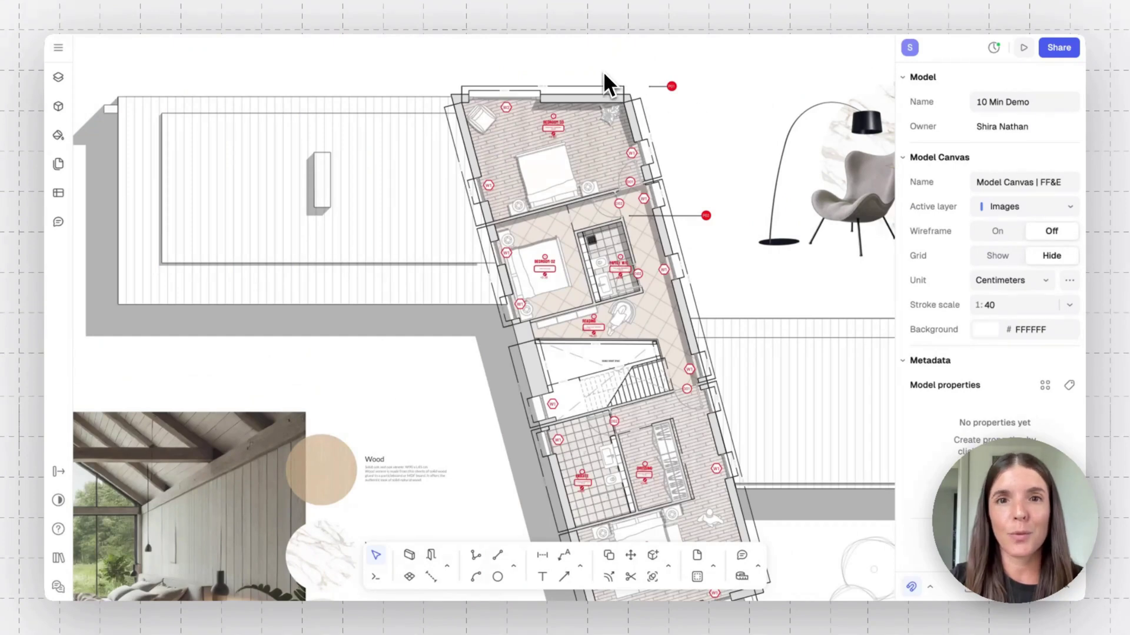
left_click(600, 150)
scroll(605, 171, "down", 3)
scroll(605, 171, "right", 2)
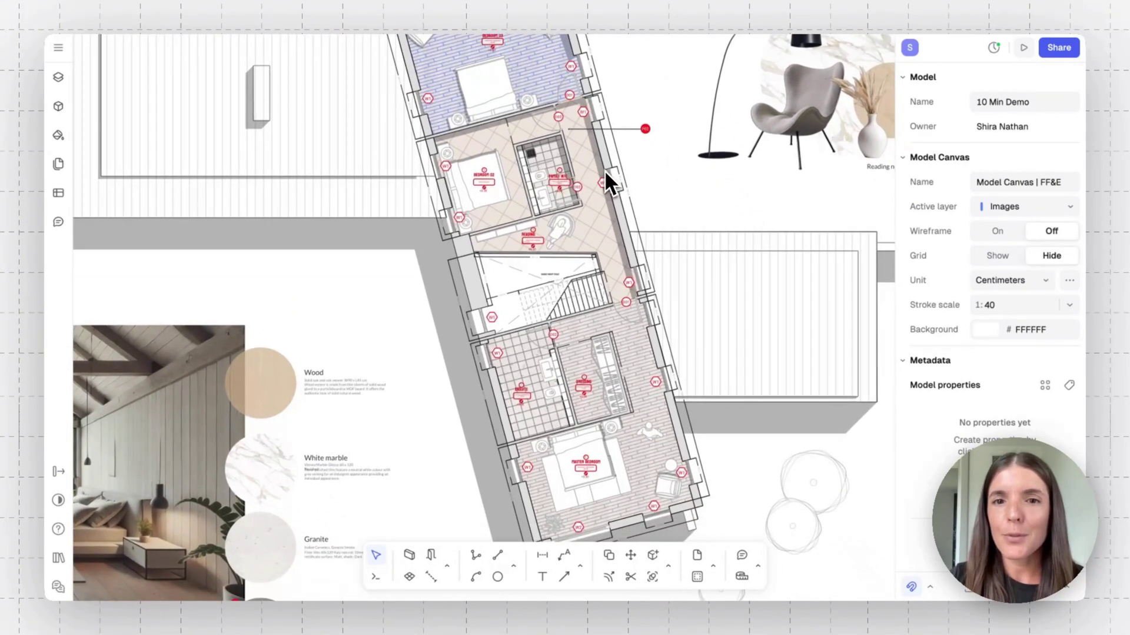
key("Escape")
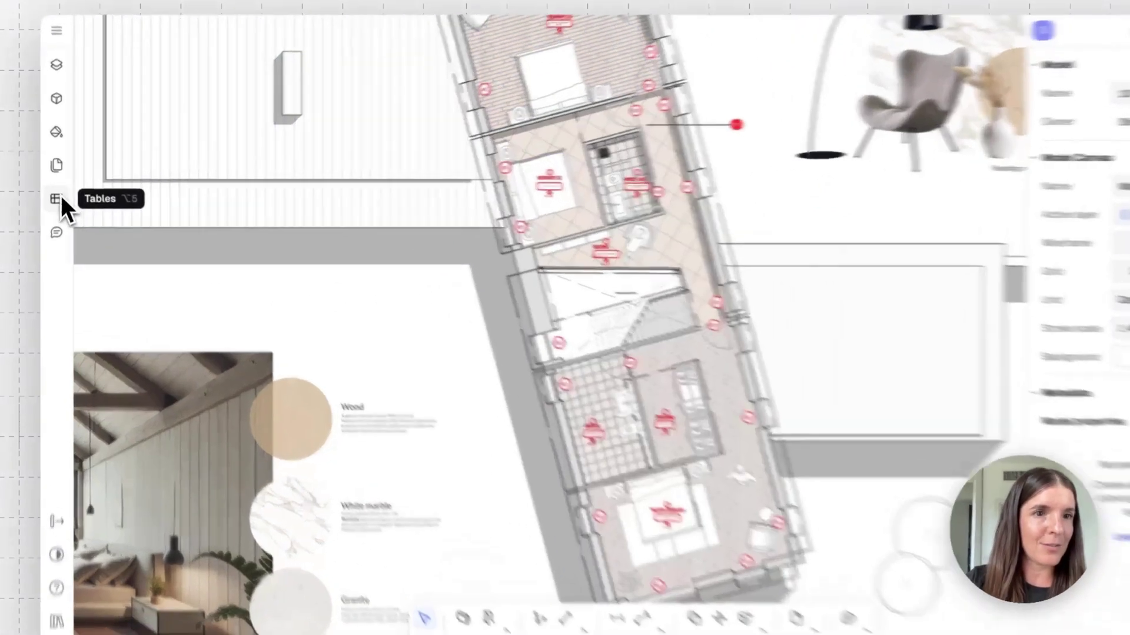
Create a new table of the model's elements and look through its rows.
left_click(58, 193)
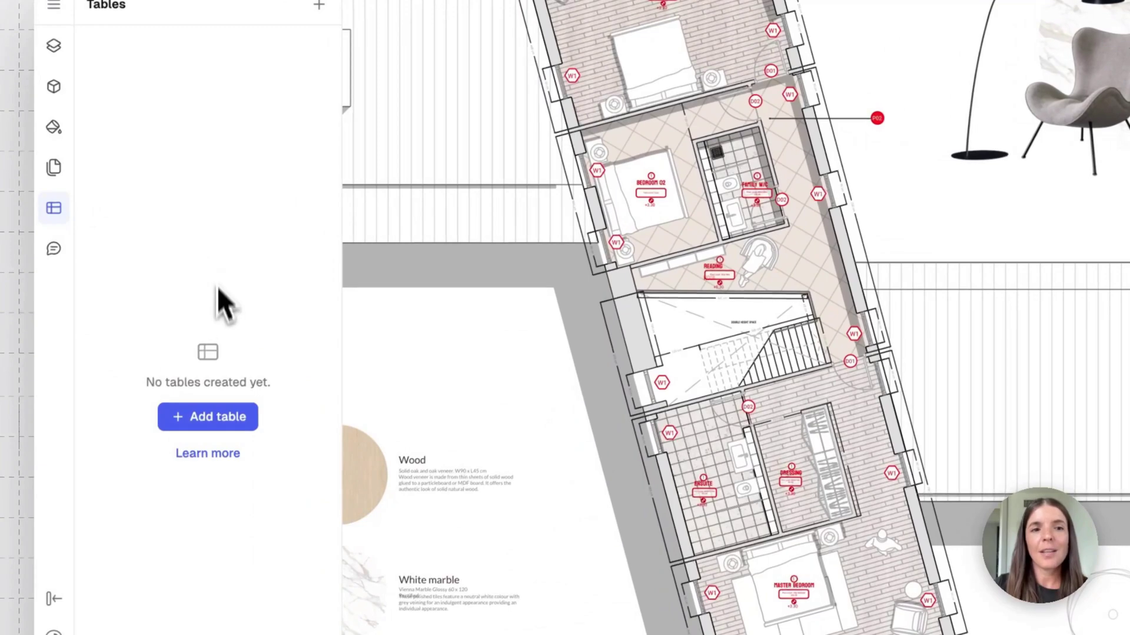
left_click(214, 414)
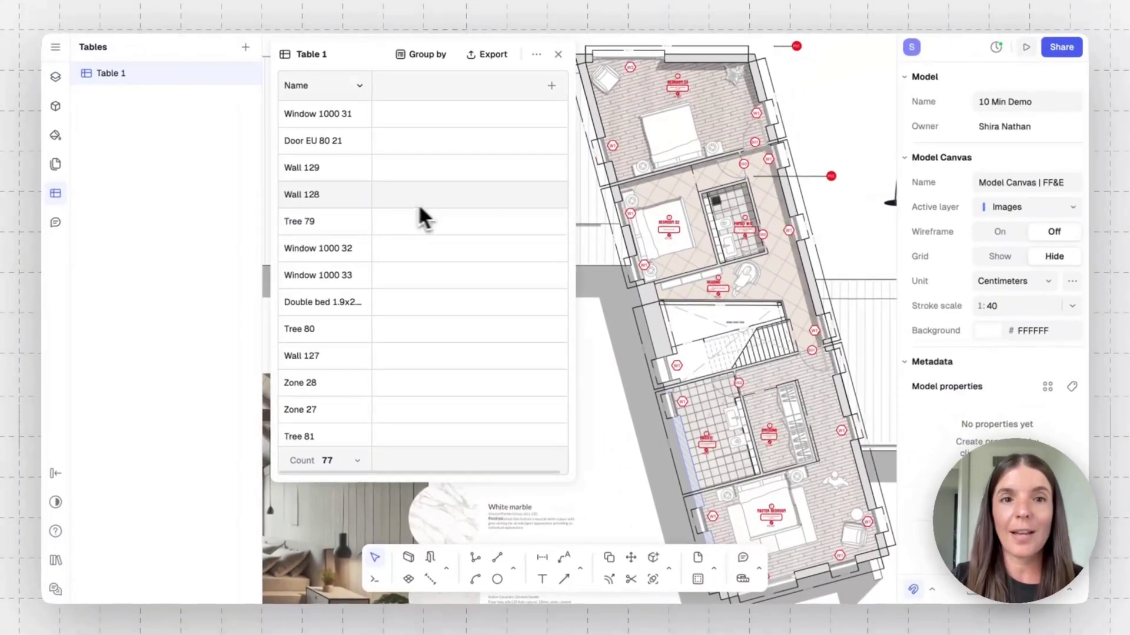
scroll(314, 212, "down", 3)
scroll(328, 218, "down", 10)
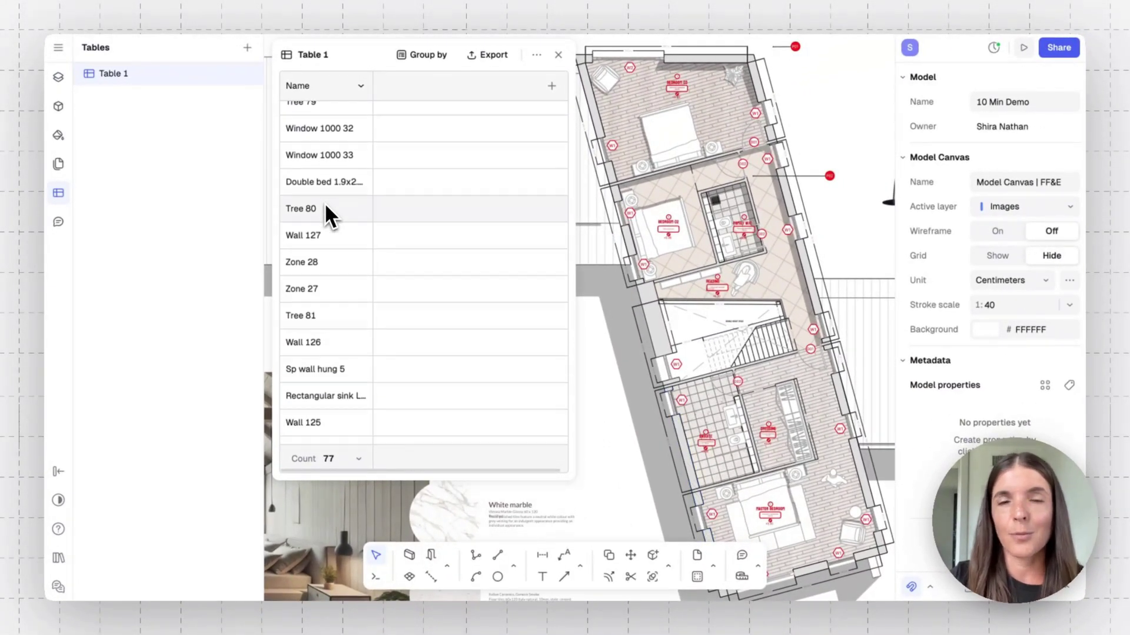
scroll(328, 215, "down", 1)
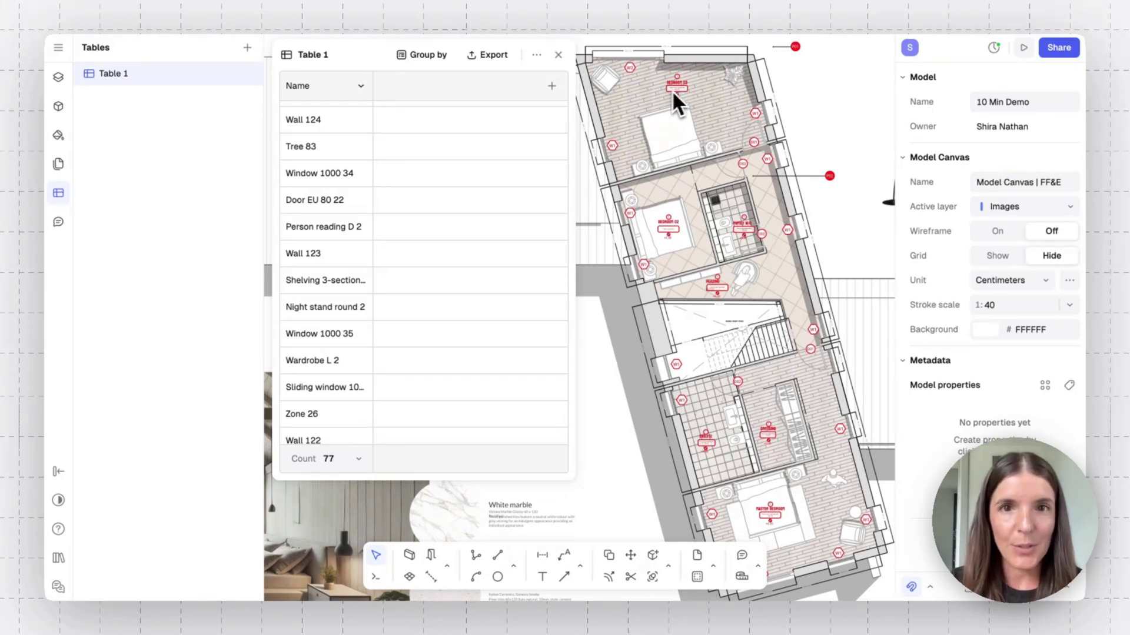
Limit Table 1 to block instances by excluding the Linear and Zone categories.
left_click(536, 55)
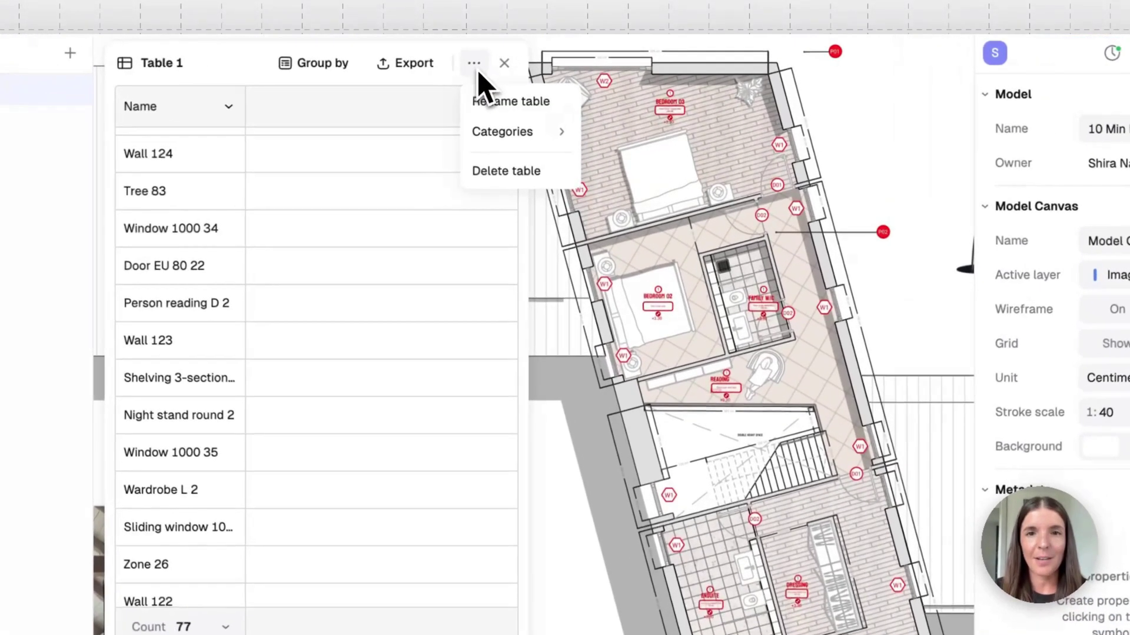
mouse_move(552, 110)
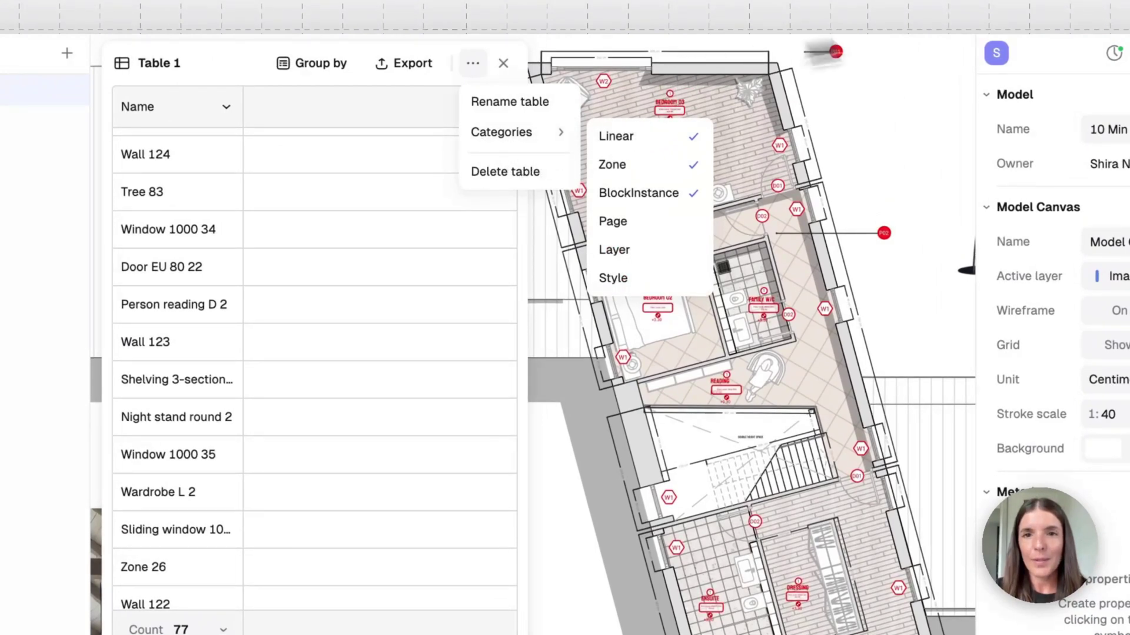
left_click(682, 160)
left_click(653, 136)
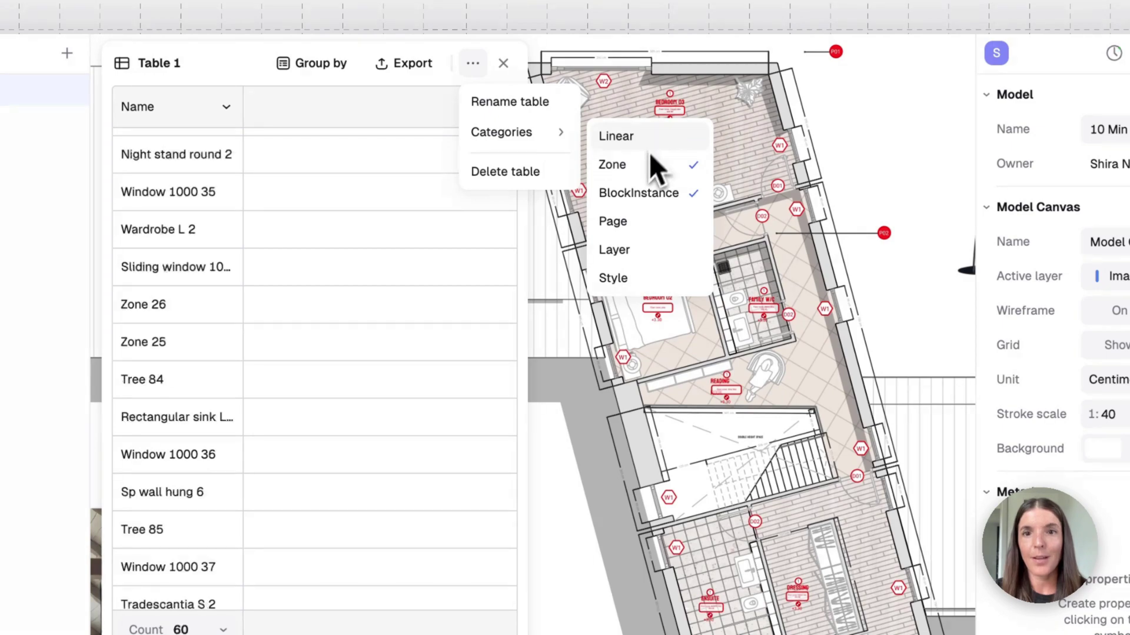
left_click(640, 169)
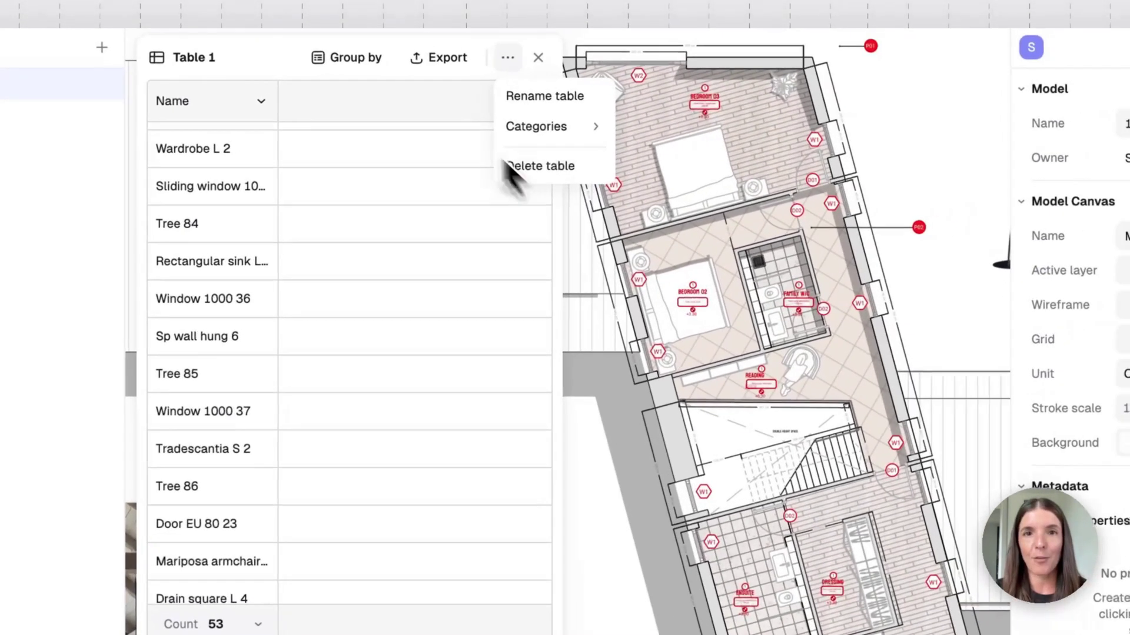
left_click(536, 69)
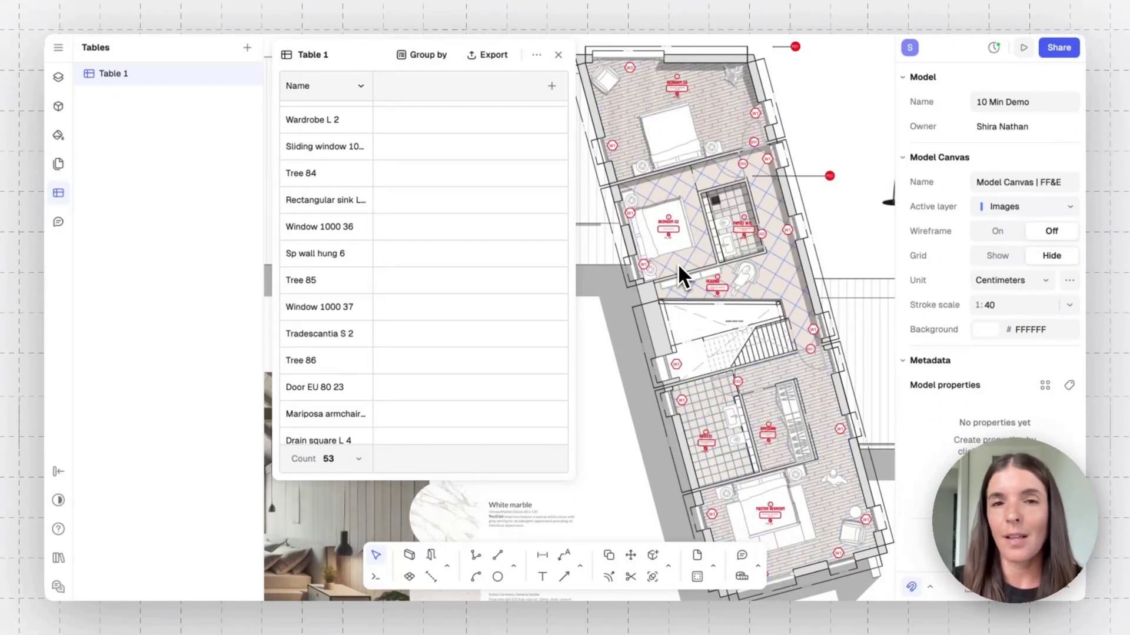
Close the table and select all double beds that use the same block as the bed in Bedroom 03.
left_click(559, 53)
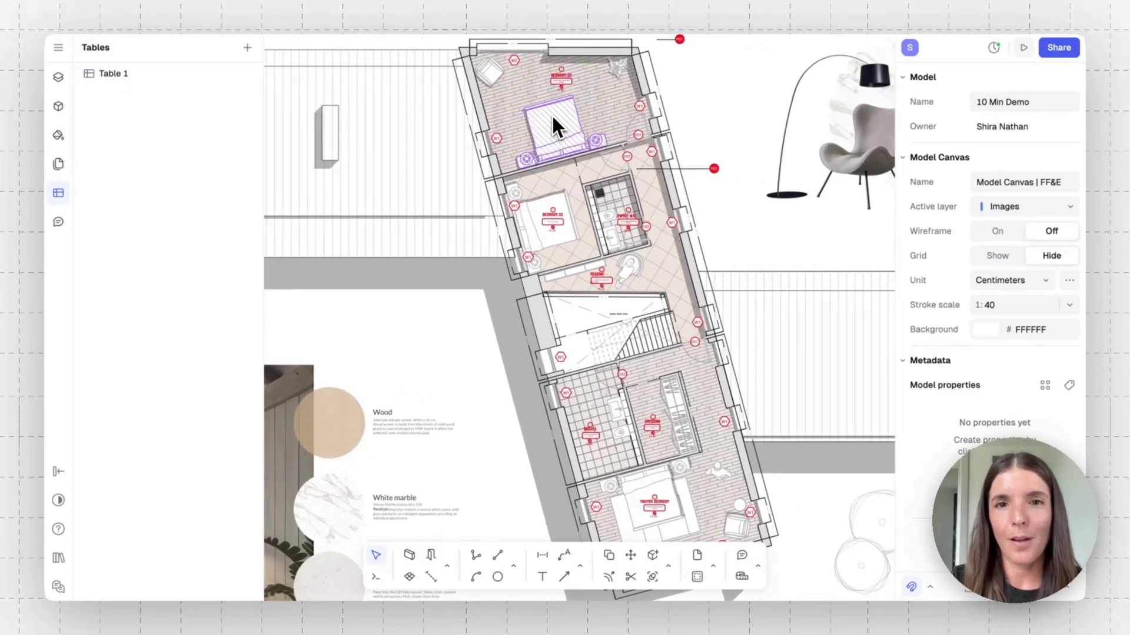
right_click(553, 116)
mouse_move(610, 259)
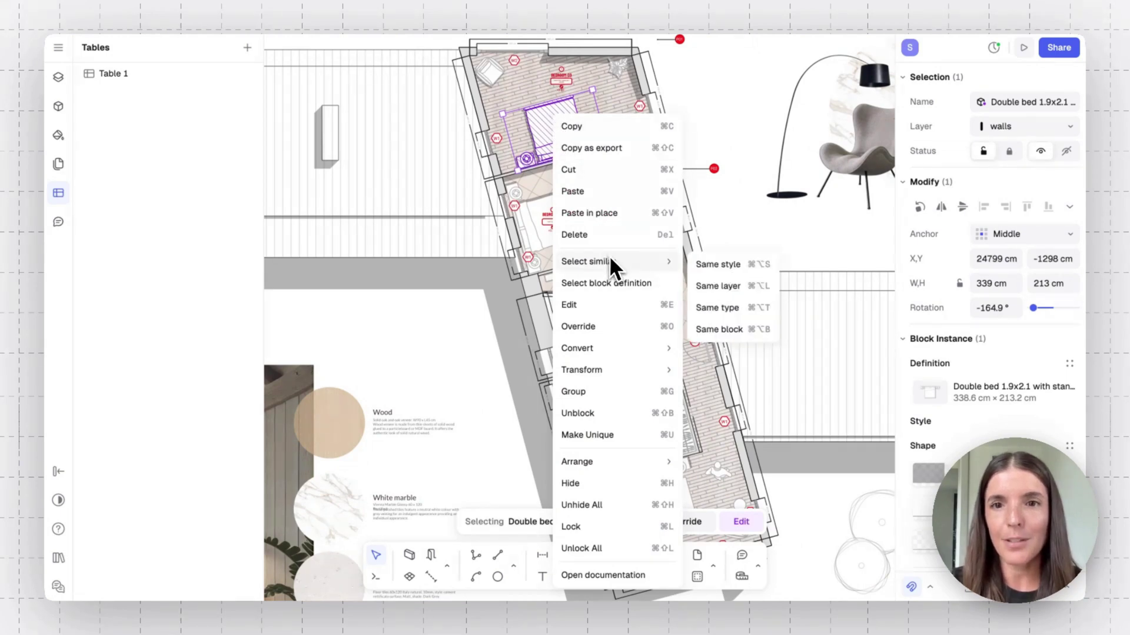
left_click(728, 328)
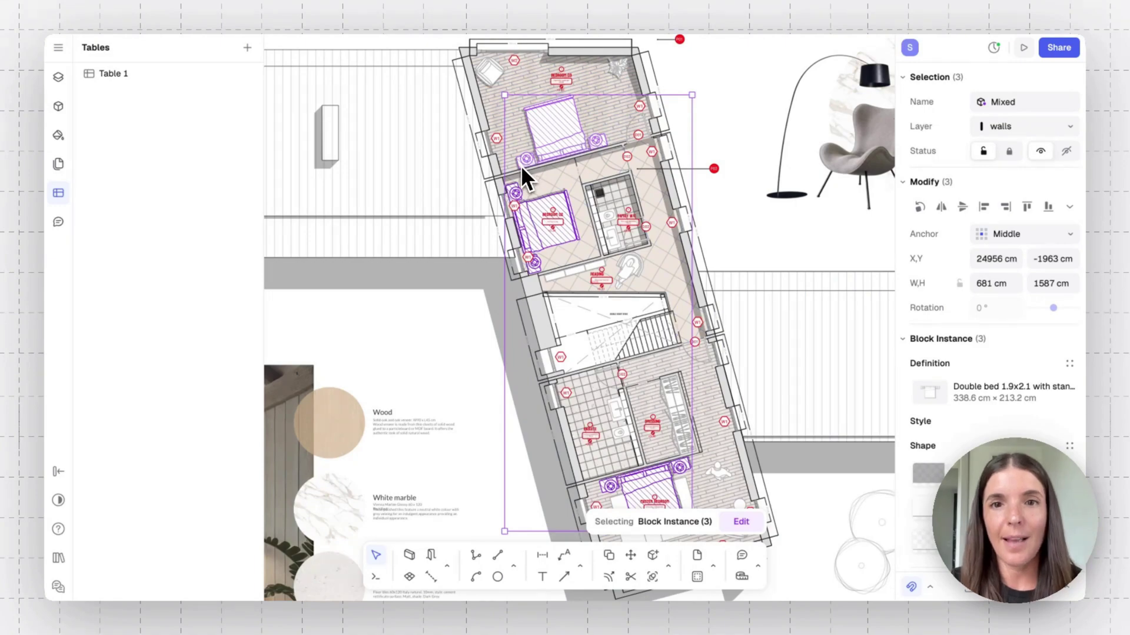
scroll(520, 165, "down", 2)
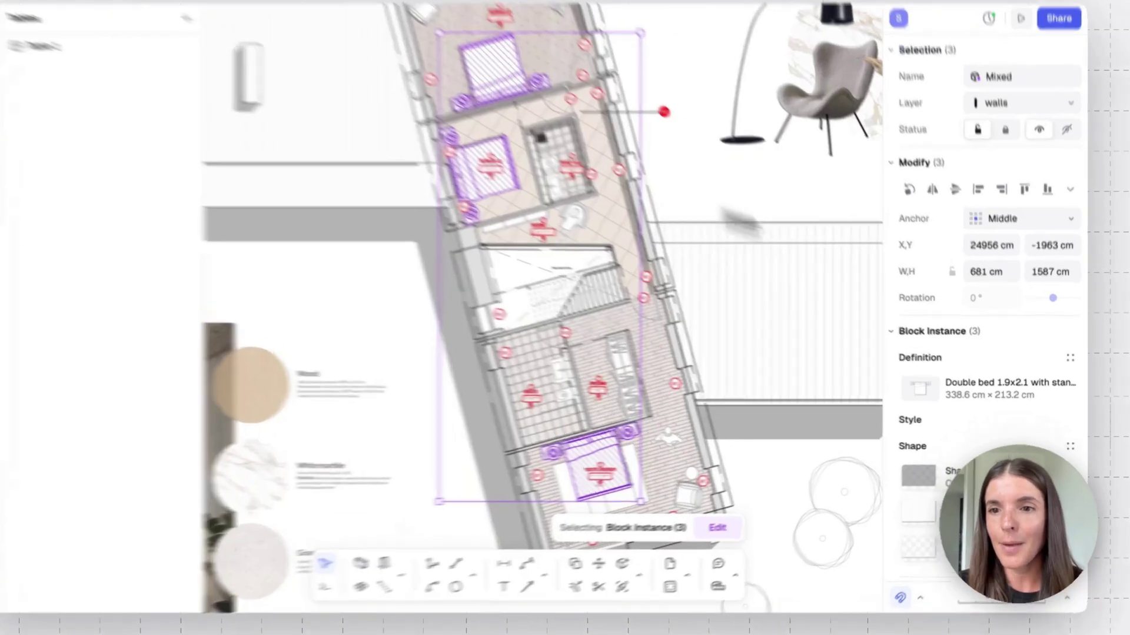
Set the selected beds' brand to Ikea and add the existing Price property to their instance metadata.
scroll(1001, 377, "down", 5)
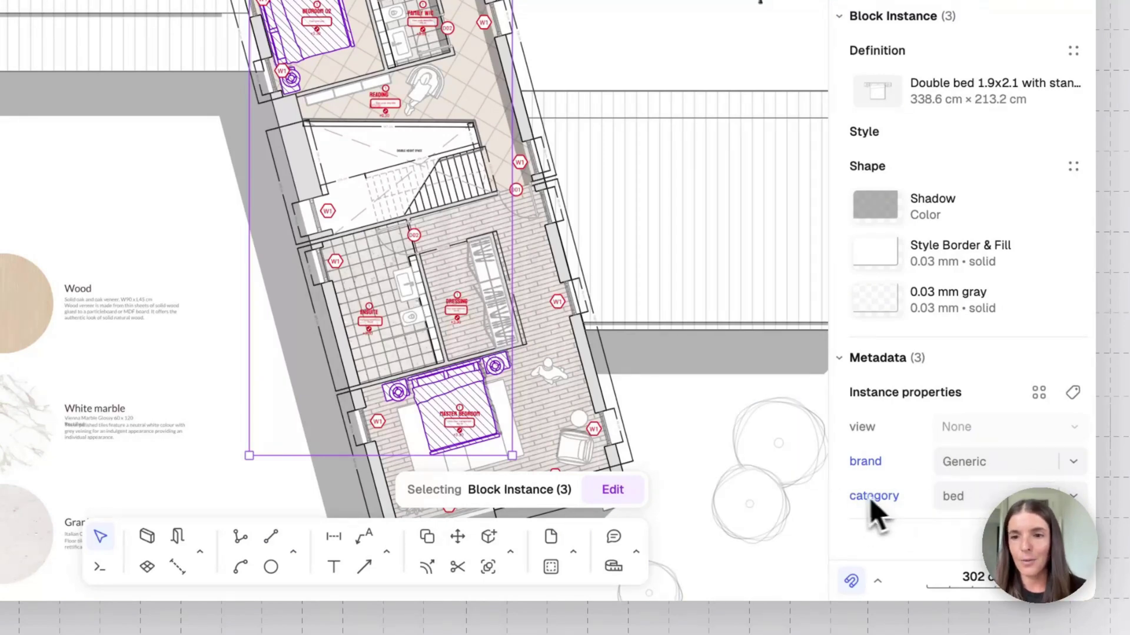
left_click(1008, 461)
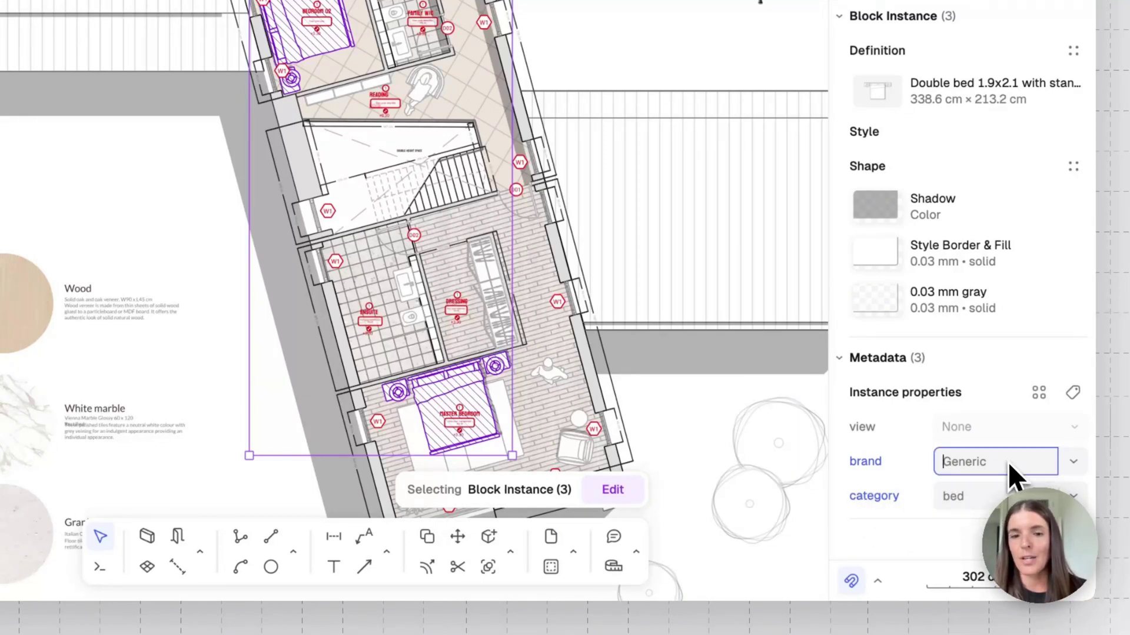
type("iKEA")
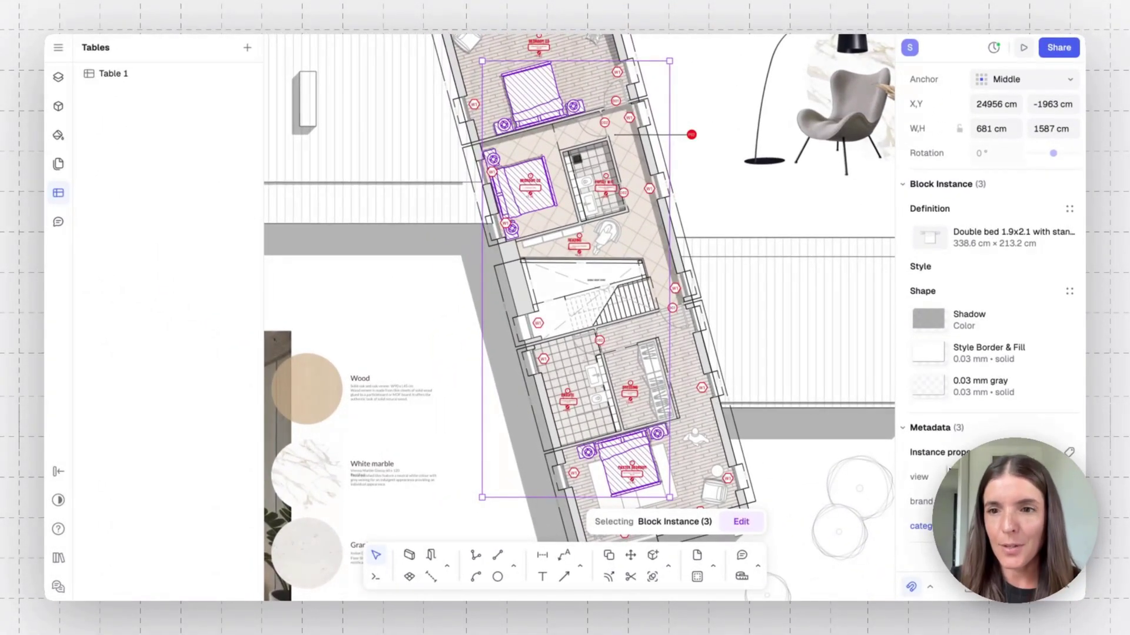
left_click(1069, 451)
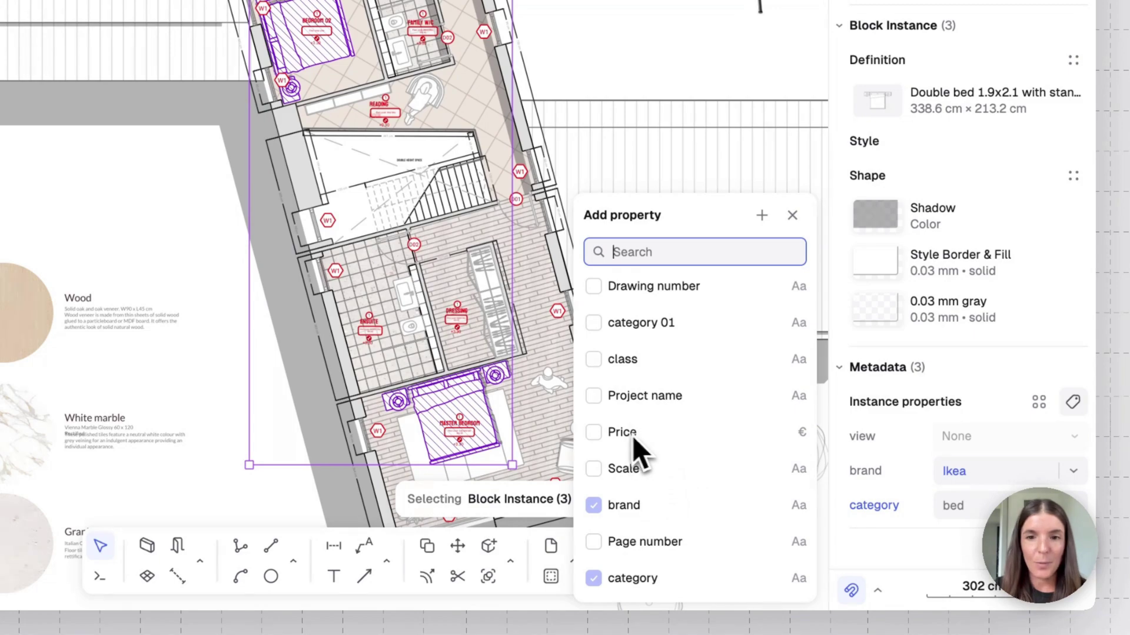
left_click(594, 433)
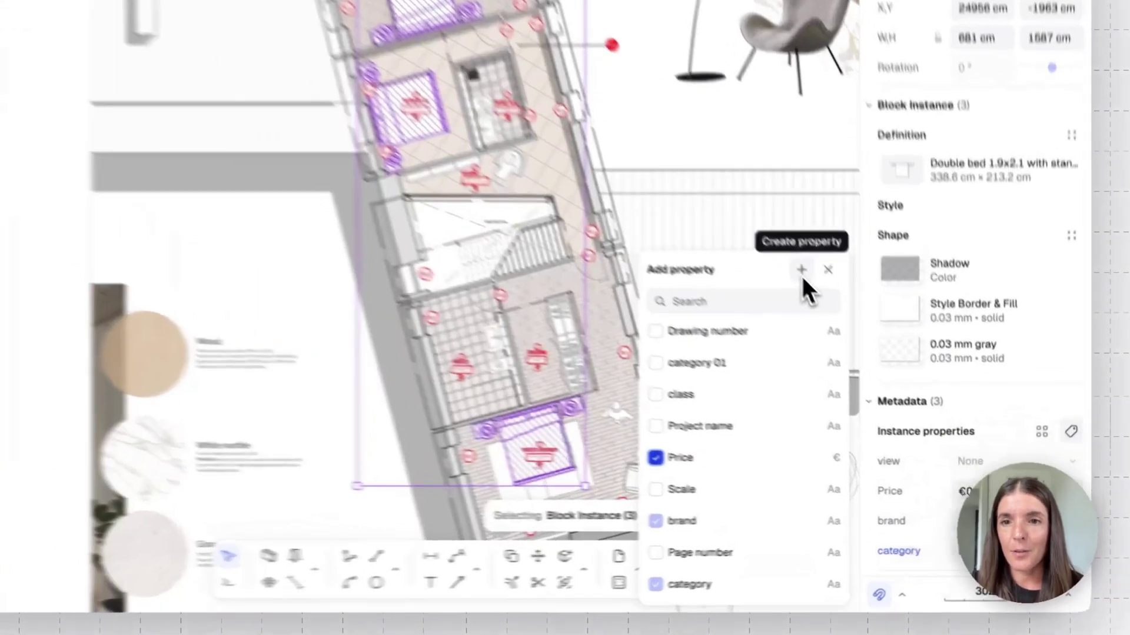
Create a text property named Material for the selected beds, leaving its value empty.
left_click(847, 320)
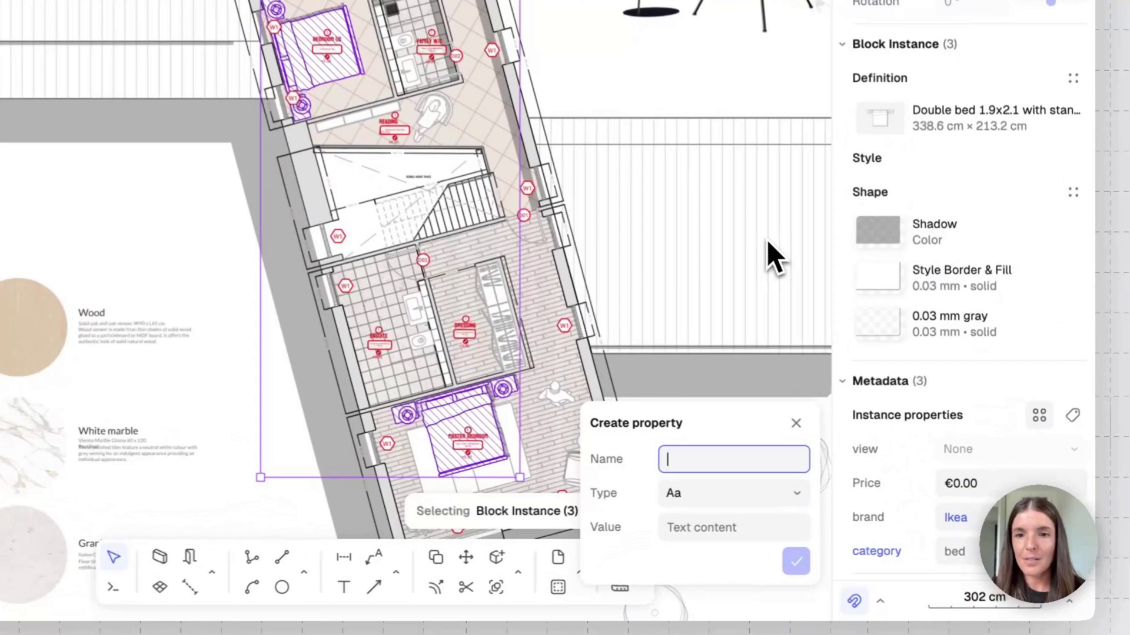
type("Material")
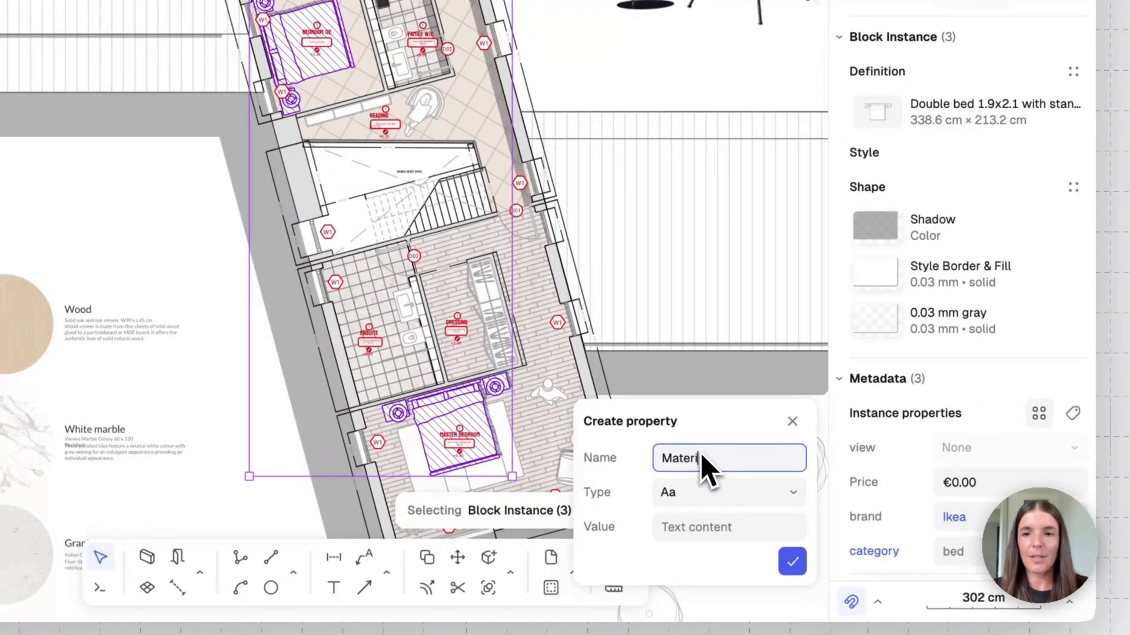
left_click(778, 494)
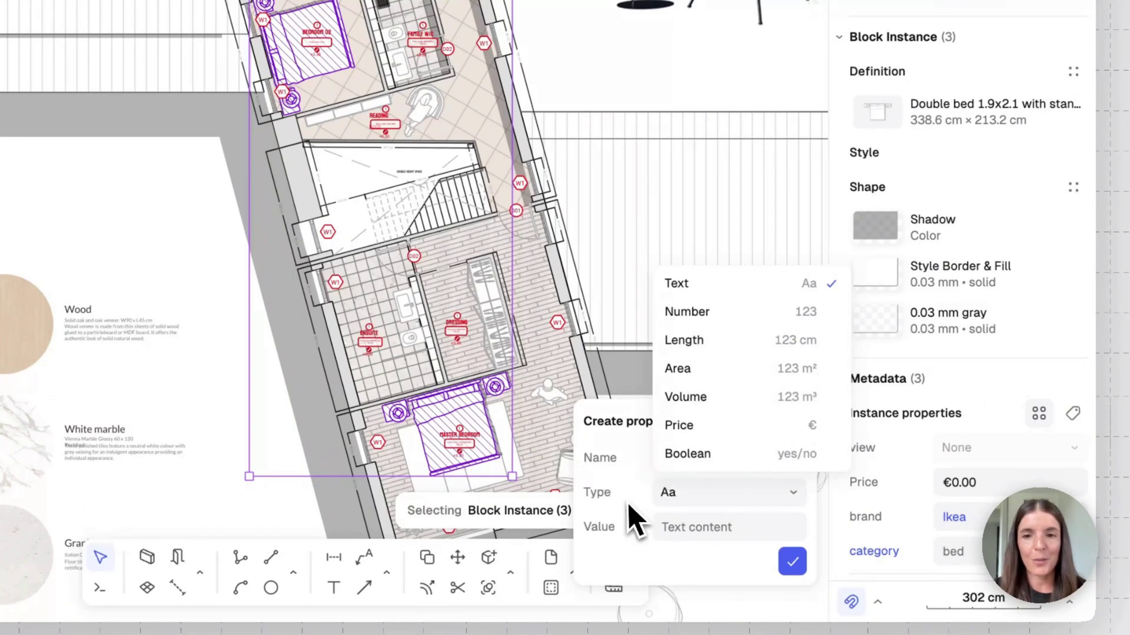
left_click(634, 521)
left_click(793, 562)
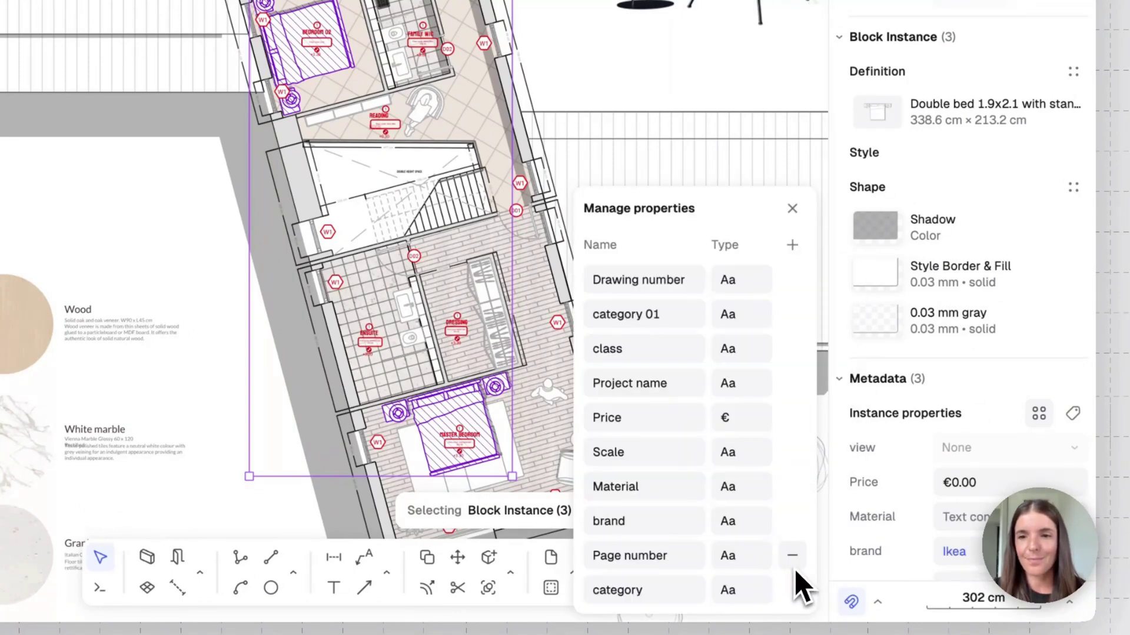
left_click(793, 208)
Set the price of the selected double beds to €1,000.
scroll(980, 460, "down", 2)
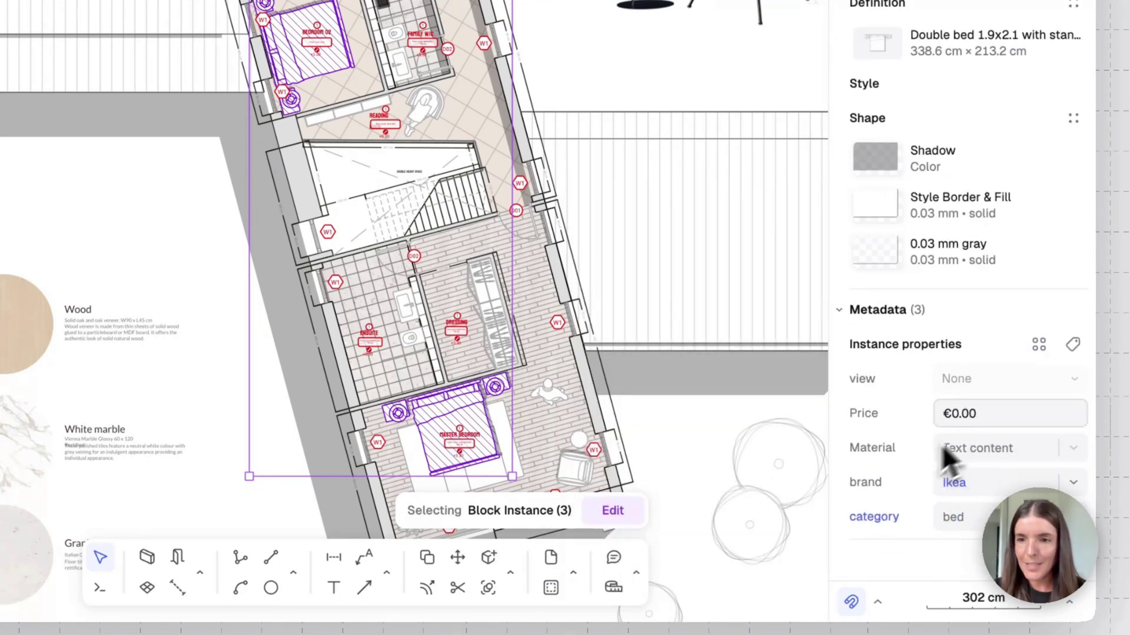
left_click(1003, 419)
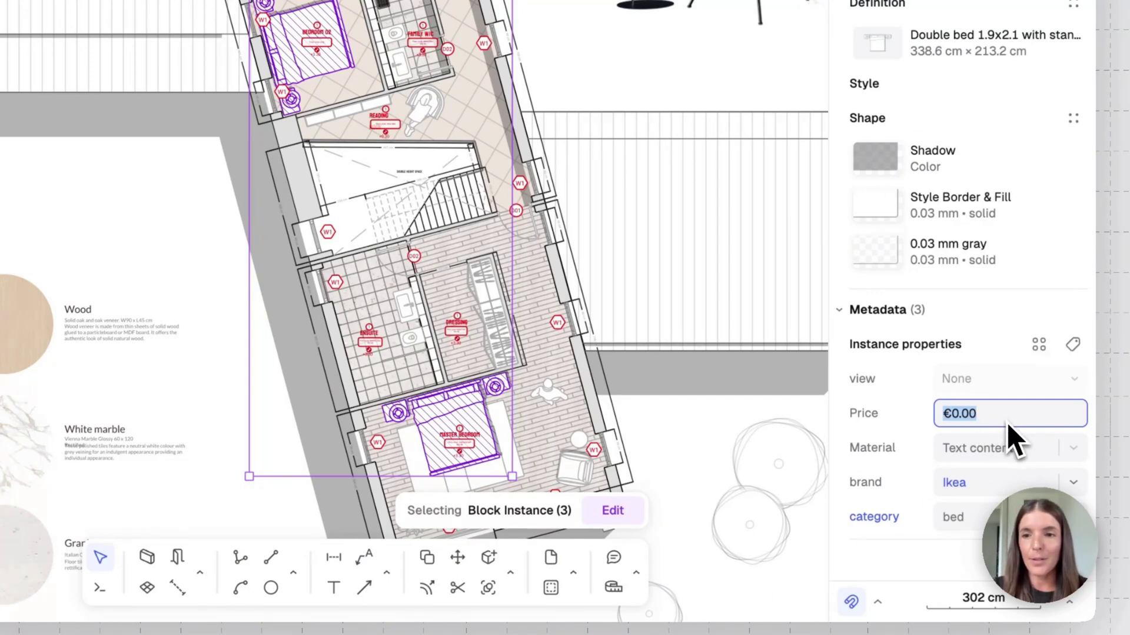
type("1000")
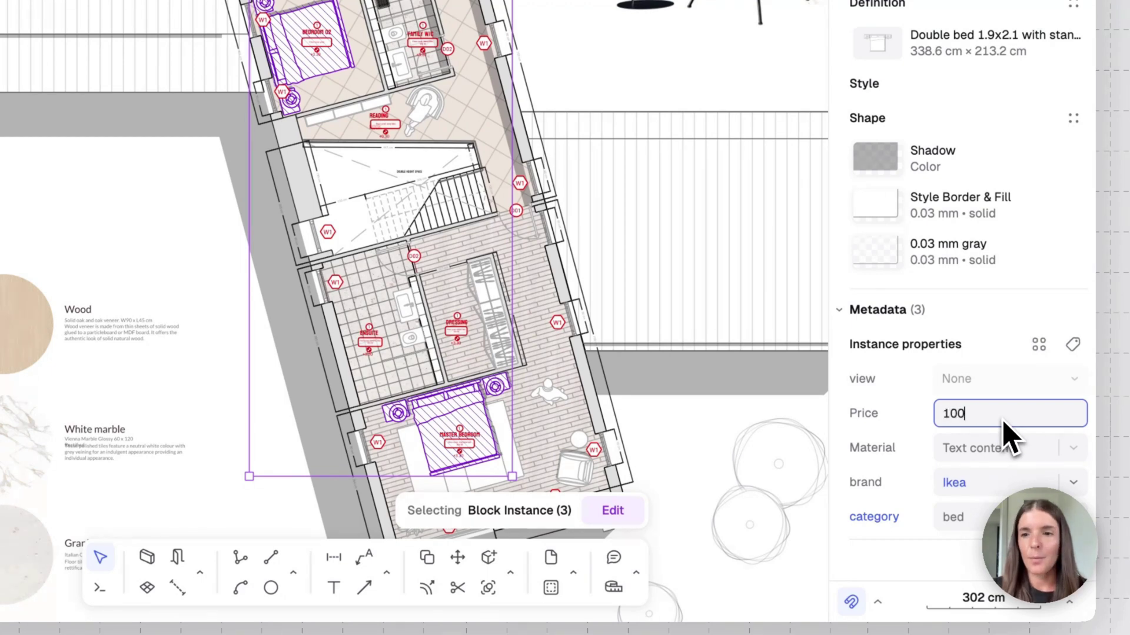
left_click(907, 373)
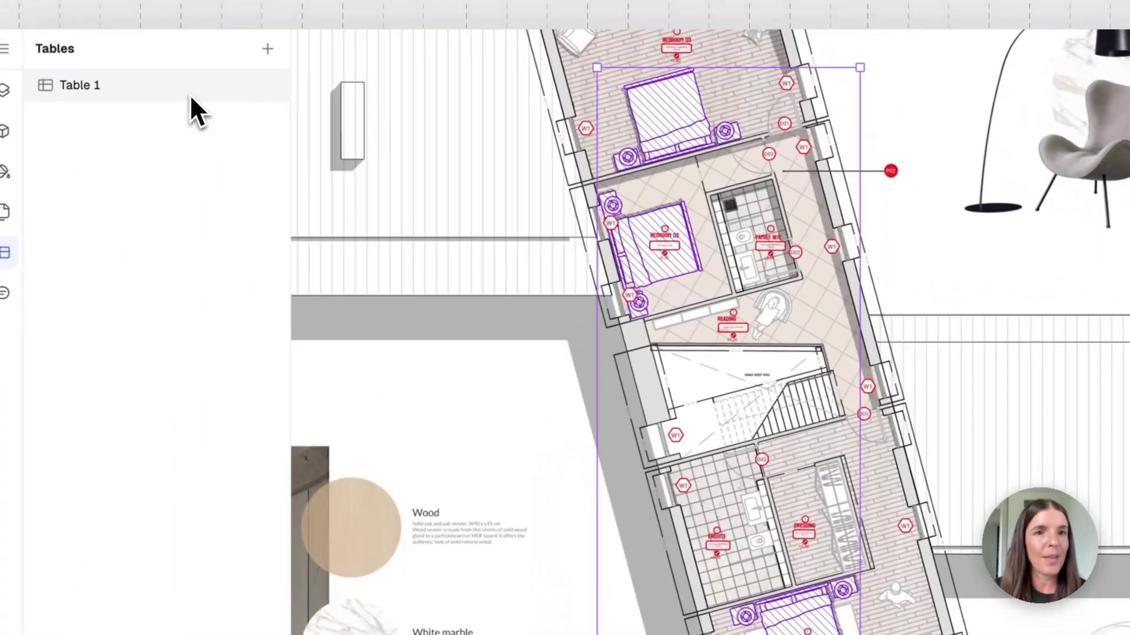
Reopen Table 1, add the Price and brand columns, and close the table.
left_click(189, 94)
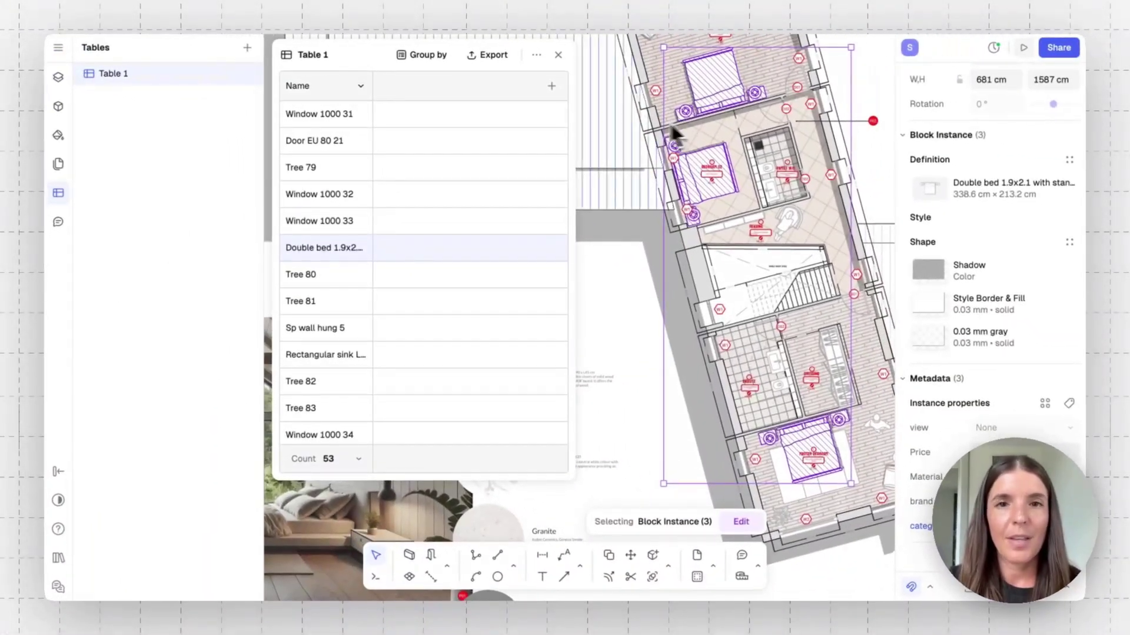
left_click(552, 86)
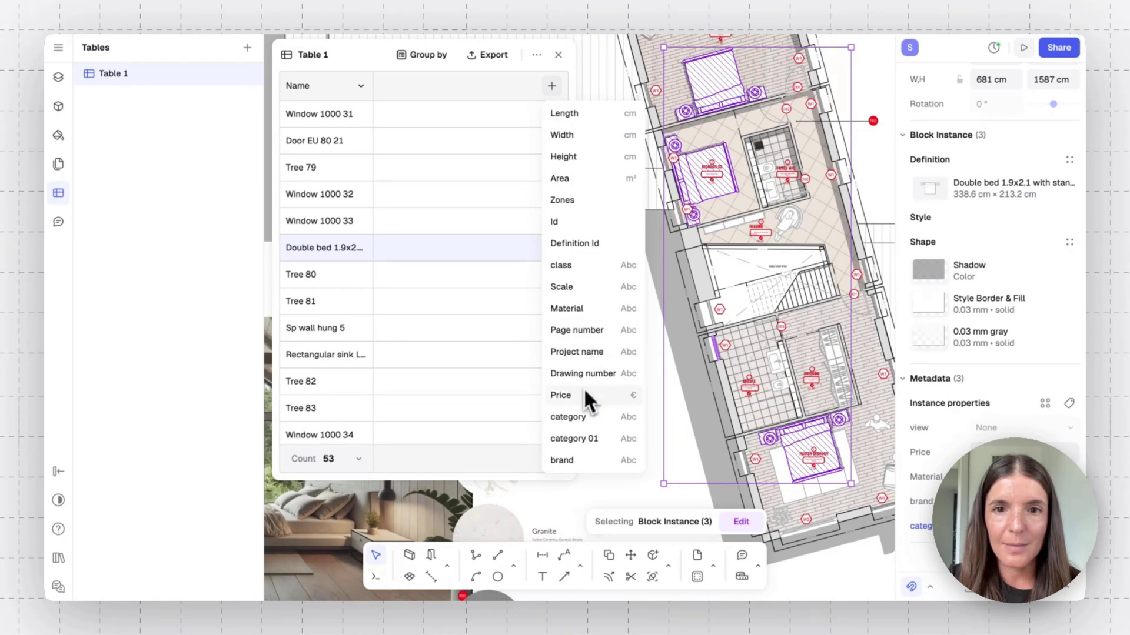
left_click(581, 396)
left_click(551, 86)
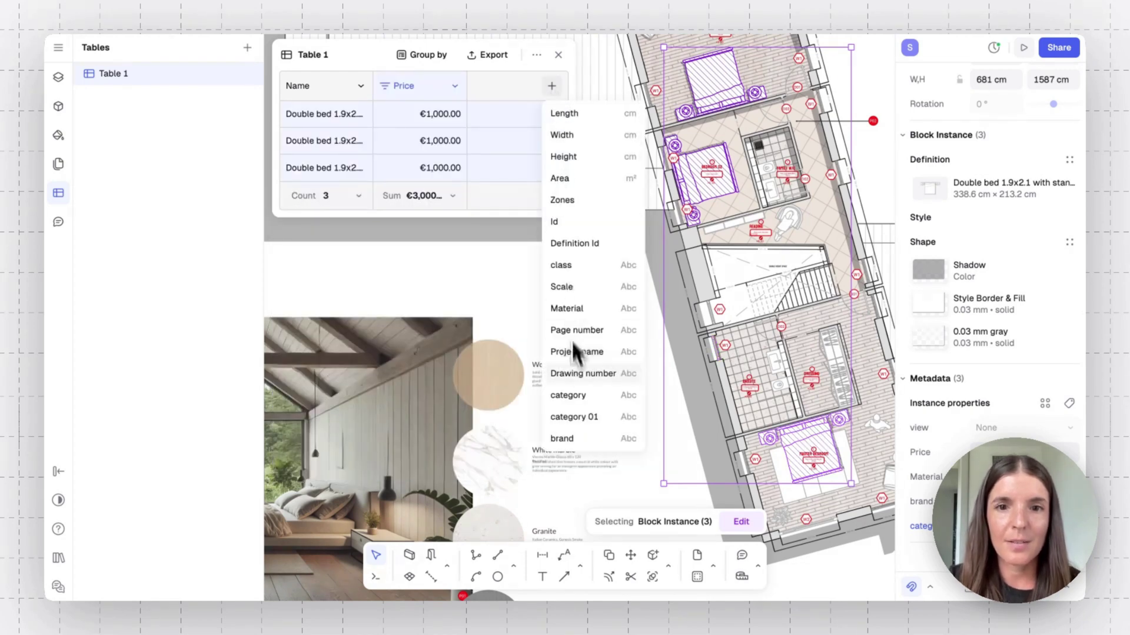
left_click(576, 439)
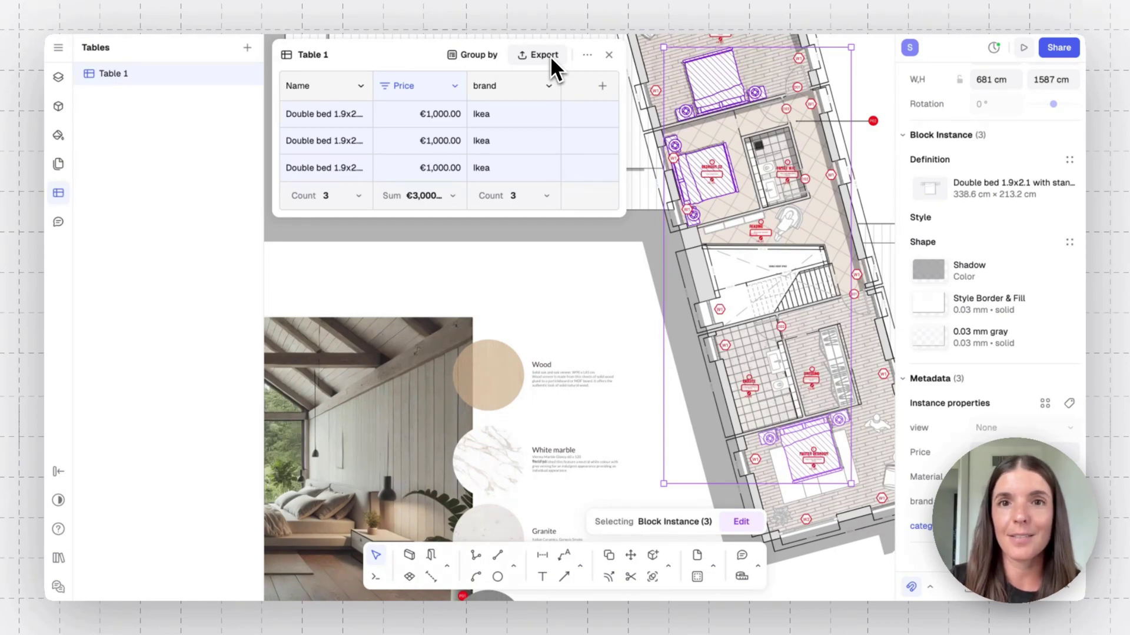
left_click(609, 55)
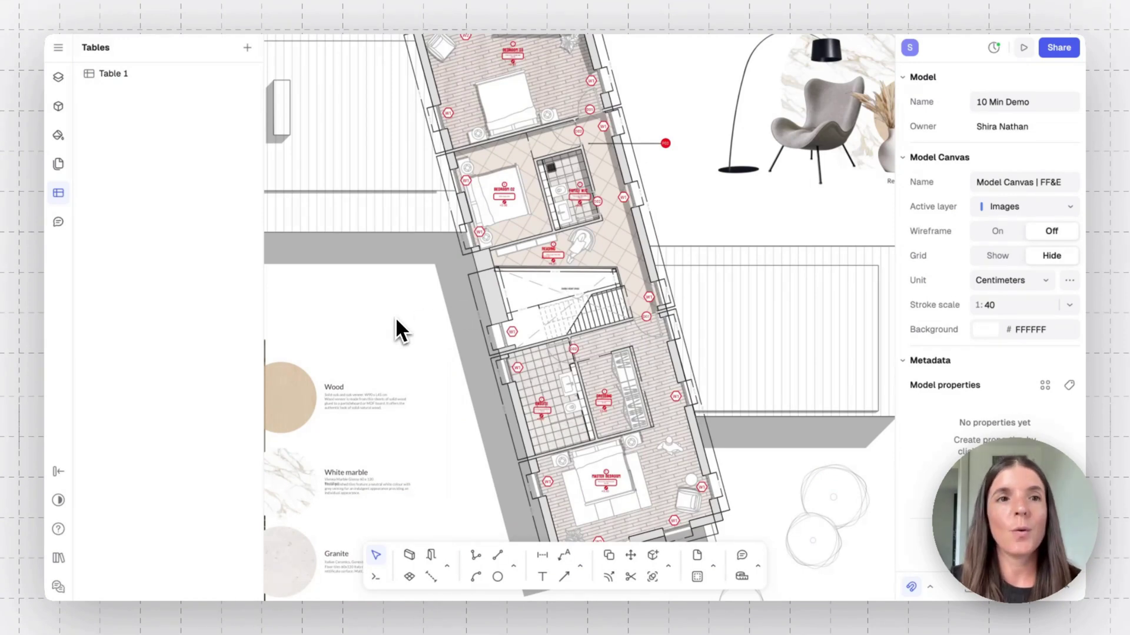
Hide the tables list and examine the FF&E board's material samples, bedroom furniture, bathroom fixtures and reference photos.
left_click(57, 199)
scroll(235, 271, "up", 10)
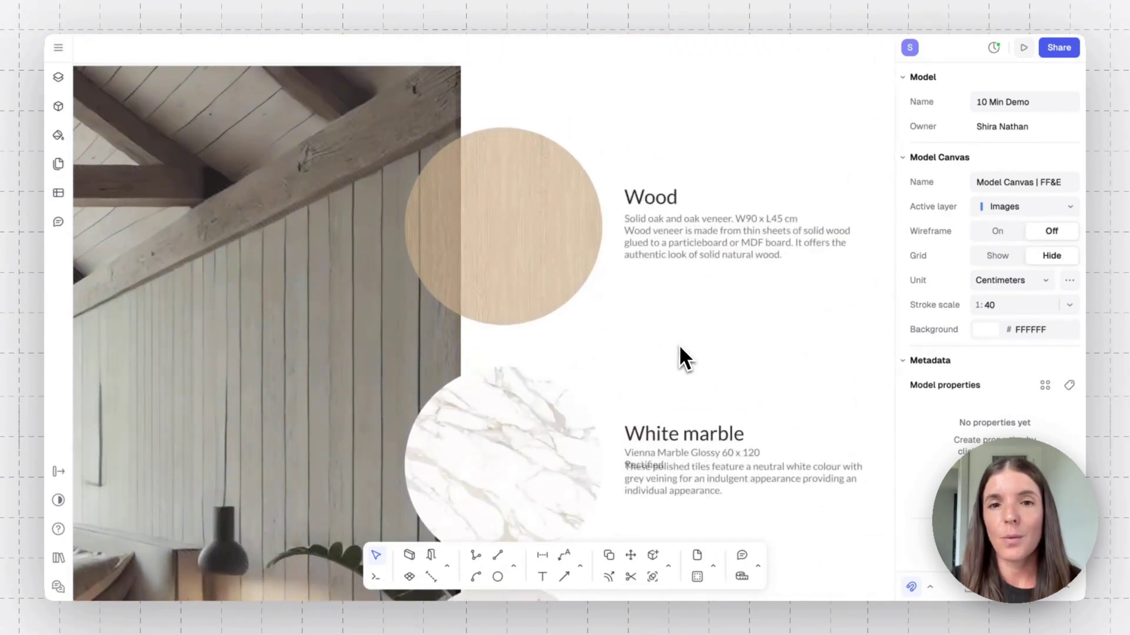
scroll(682, 356, "down", 7)
scroll(680, 348, "down", 10)
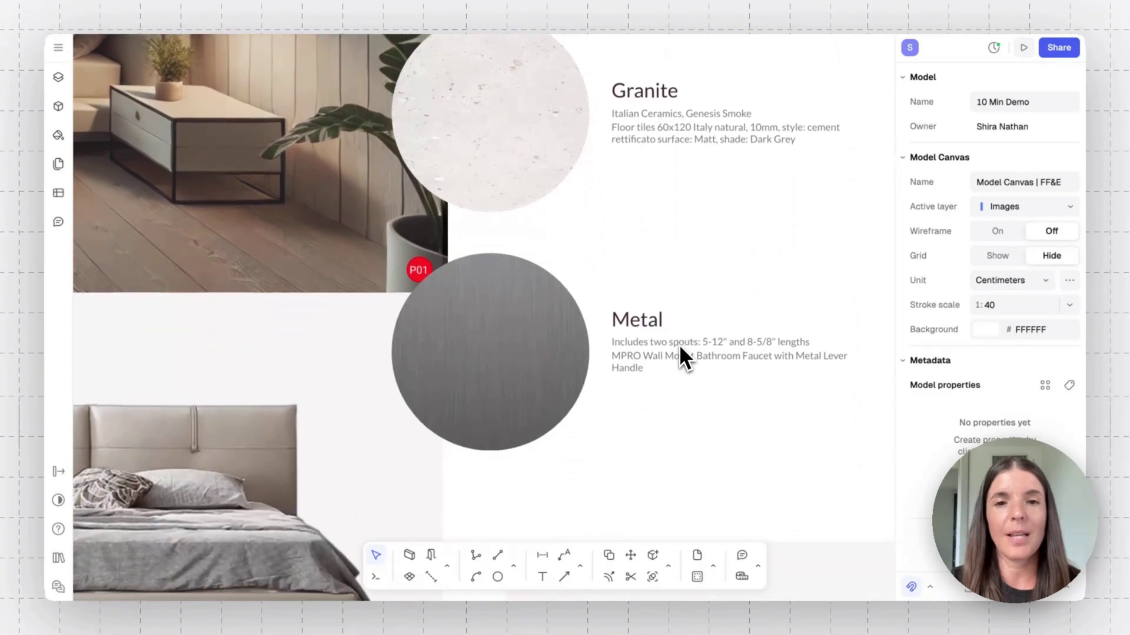
scroll(679, 343, "left", 5)
scroll(679, 343, "down", 2)
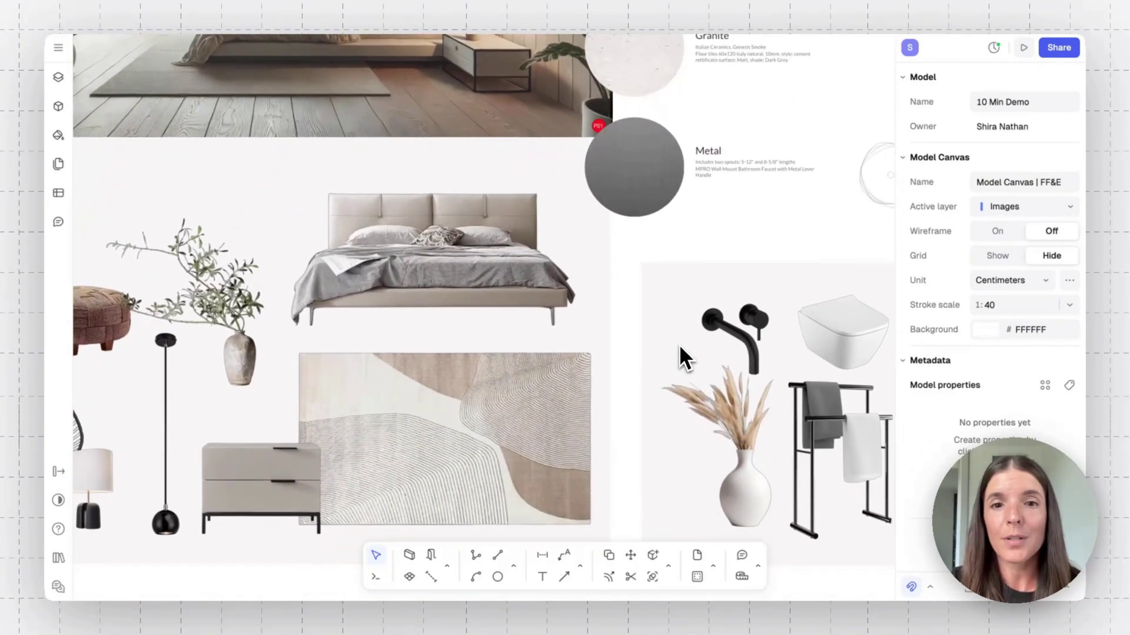
scroll(679, 344, "up", 7)
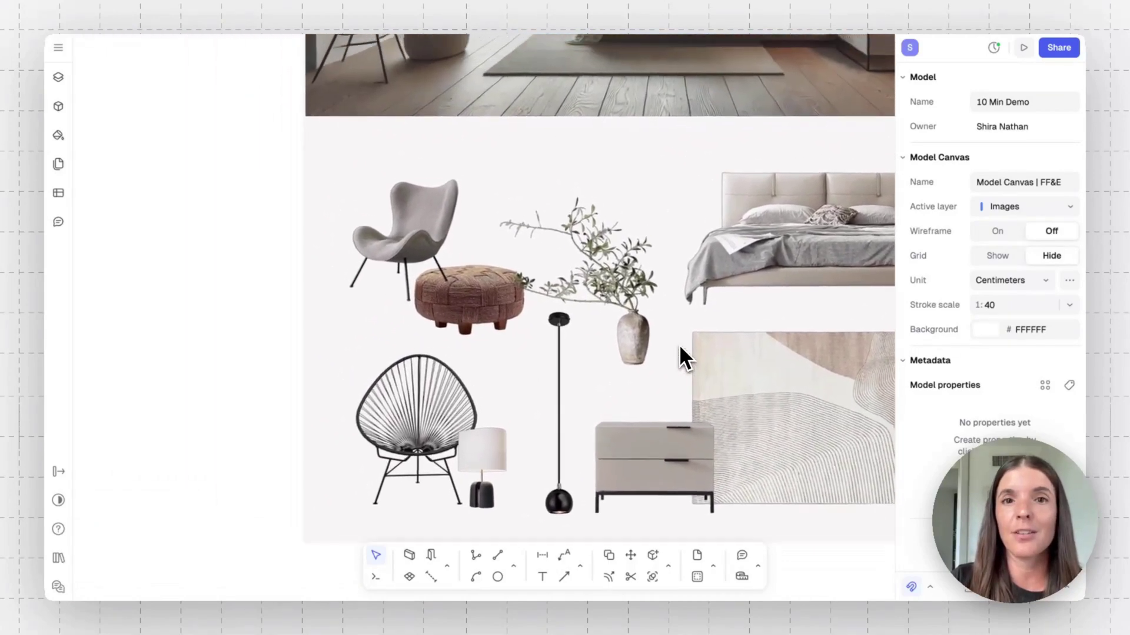
scroll(679, 344, "right", 3)
scroll(679, 344, "down", 5)
scroll(679, 344, "down", 3)
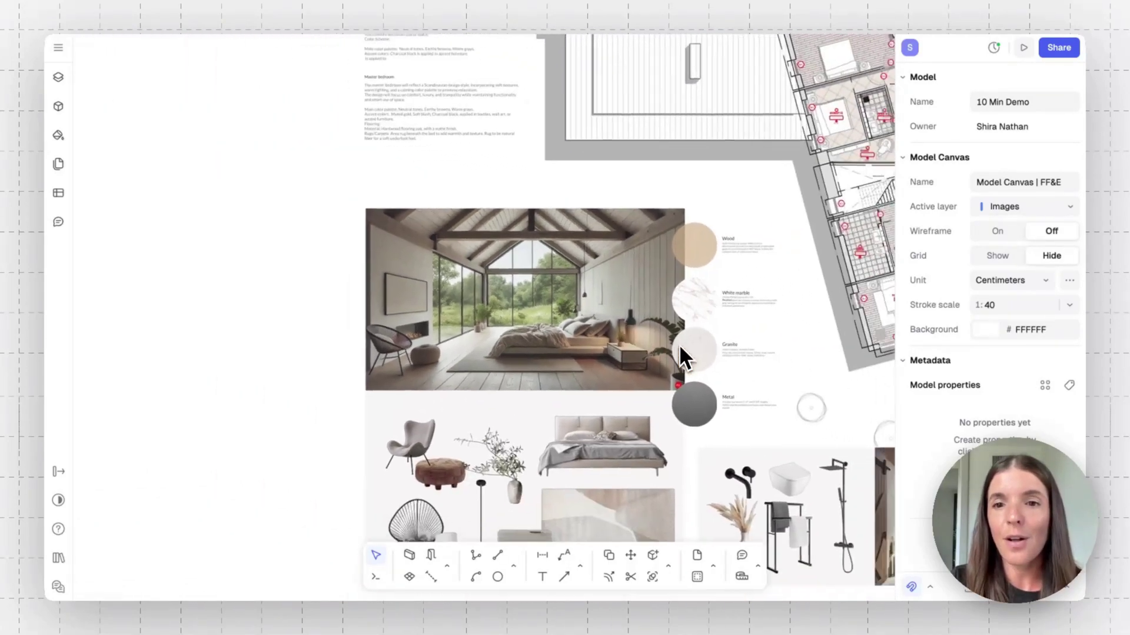
scroll(679, 344, "right", 8)
scroll(679, 345, "down", 4)
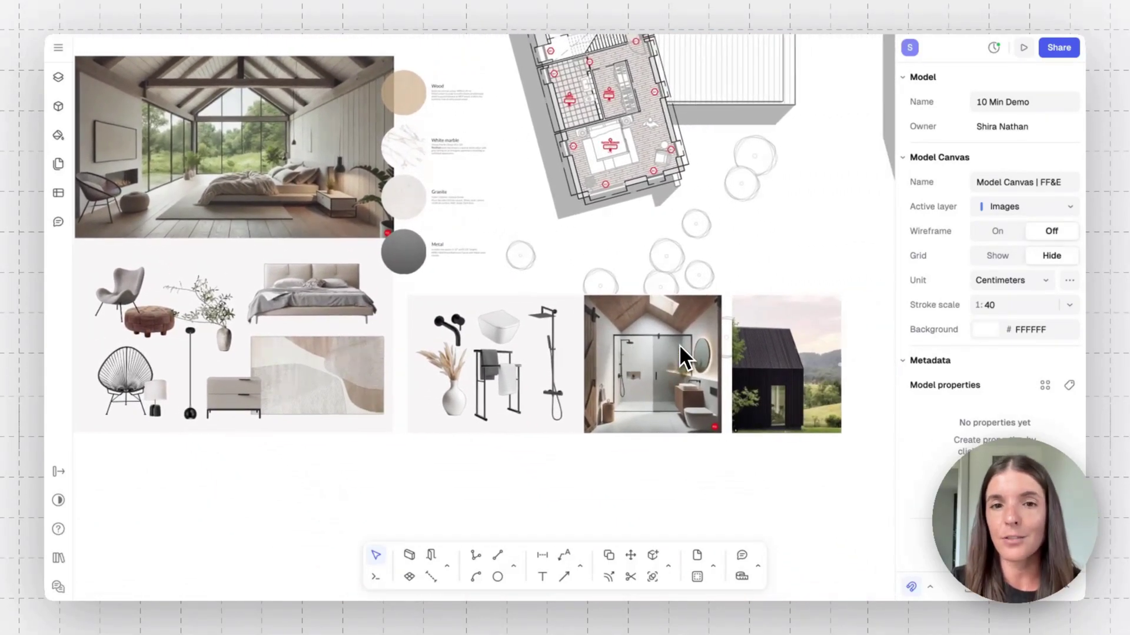
scroll(679, 344, "up", 4)
scroll(680, 344, "down", 1)
scroll(679, 344, "right", 2)
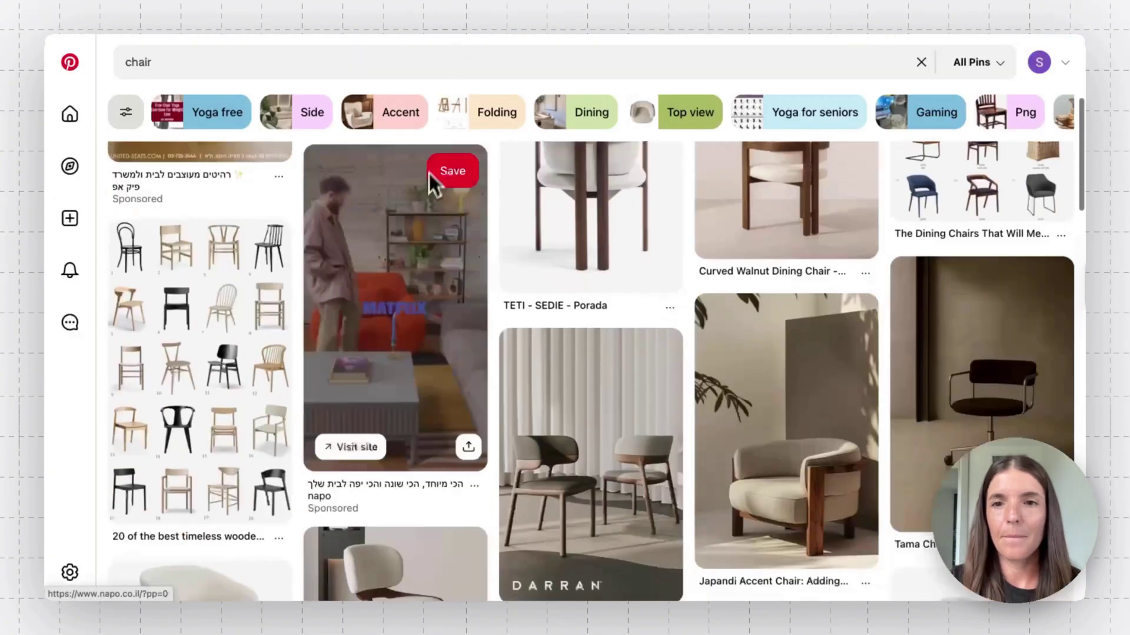
In the Pinterest chair results, open the white-upholstered wooden dining chair's image in its own tab and copy the image.
scroll(418, 200, "down", 5)
left_click(406, 224)
right_click(446, 299)
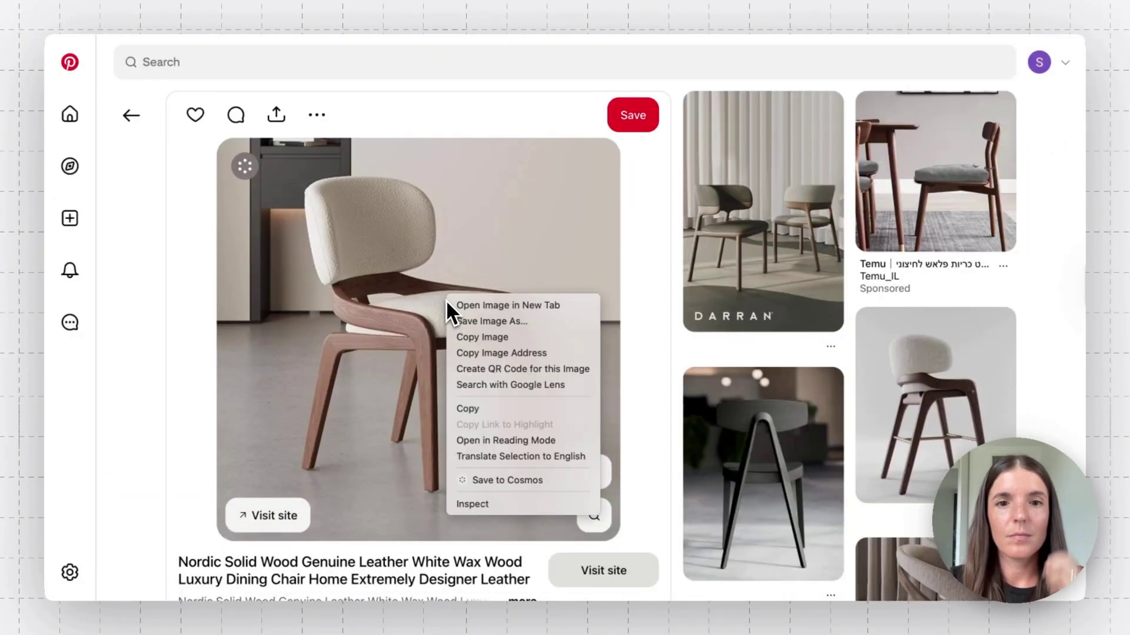
left_click(508, 305)
left_click(658, 27)
right_click(489, 238)
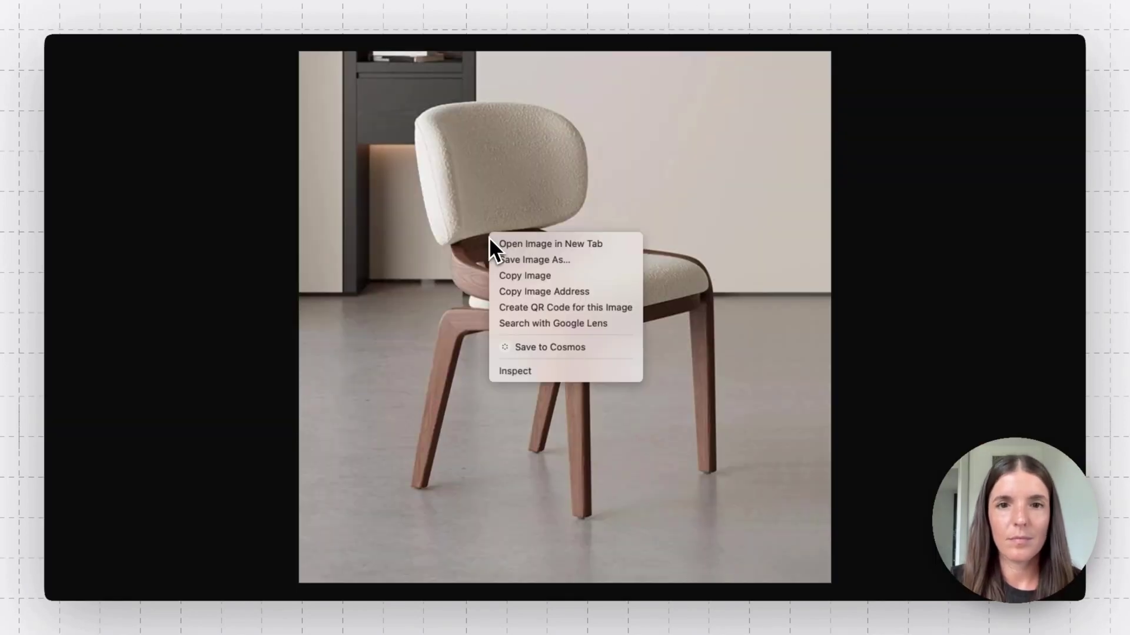
left_click(538, 276)
Switch back to the 10 Min Demo model and paste the copied chair image below the mood boards.
left_click(367, 7)
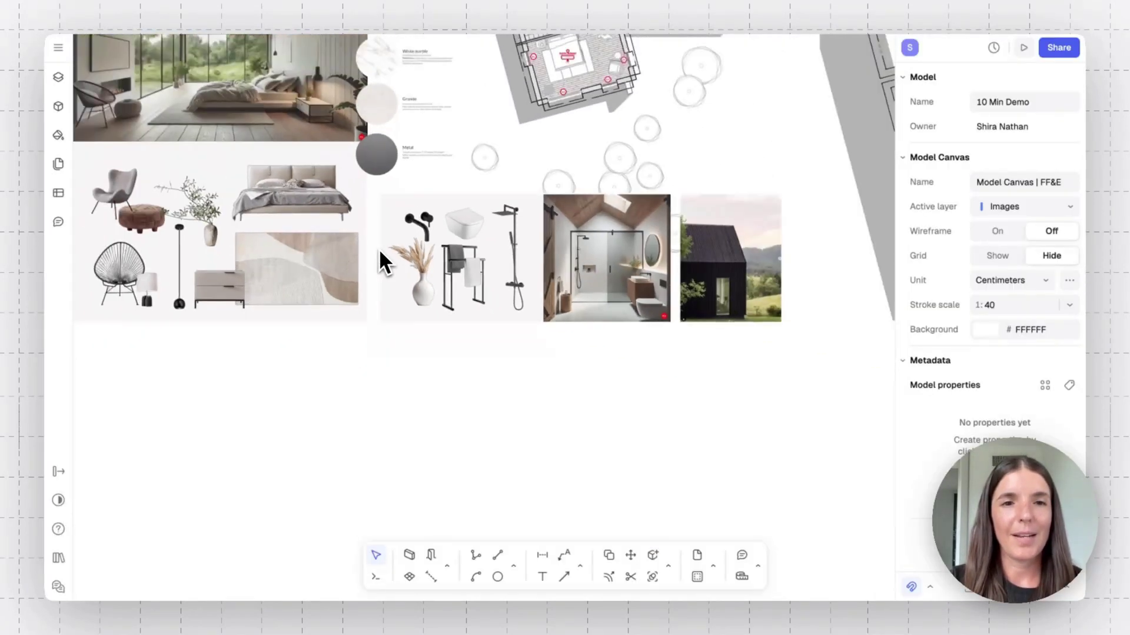
scroll(379, 248, "down", 5)
right_click(379, 274)
left_click(400, 350)
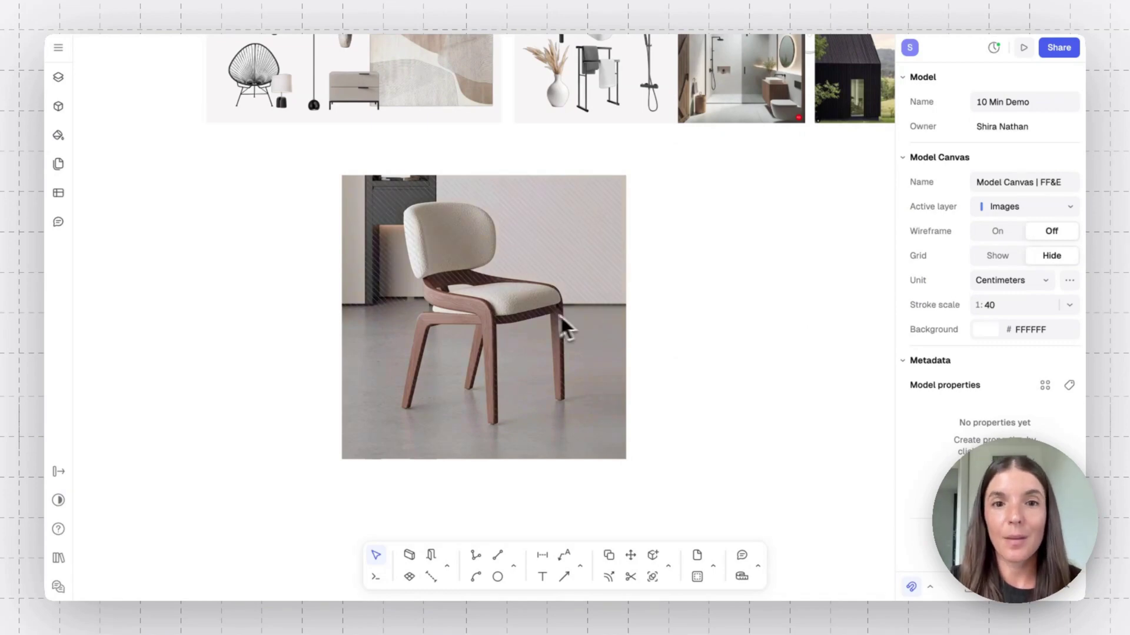
Open the pasted chair image for editing, view the background removal and upscale options, and close the editor with the image selected.
left_click(542, 314)
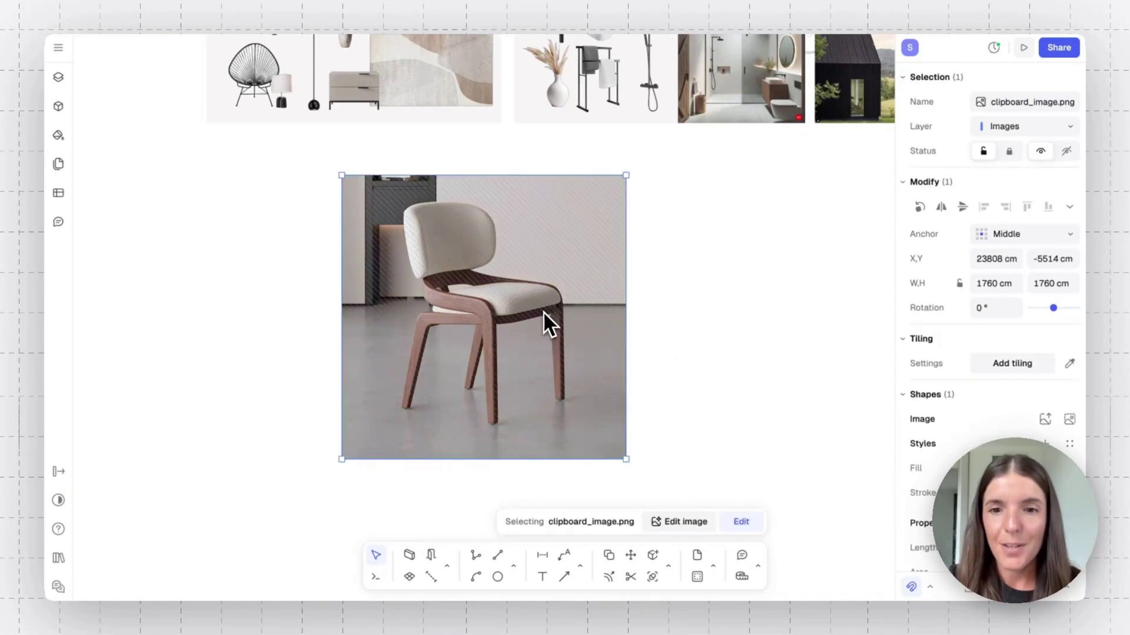
left_click(682, 522)
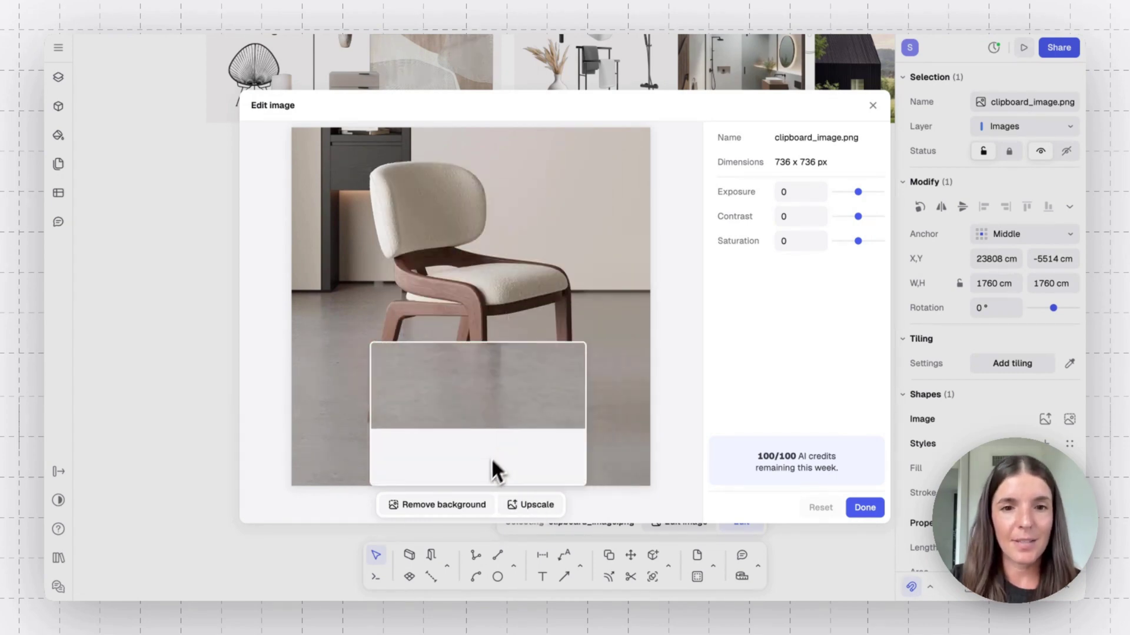
left_click(872, 507)
left_click(765, 331)
left_click(581, 302)
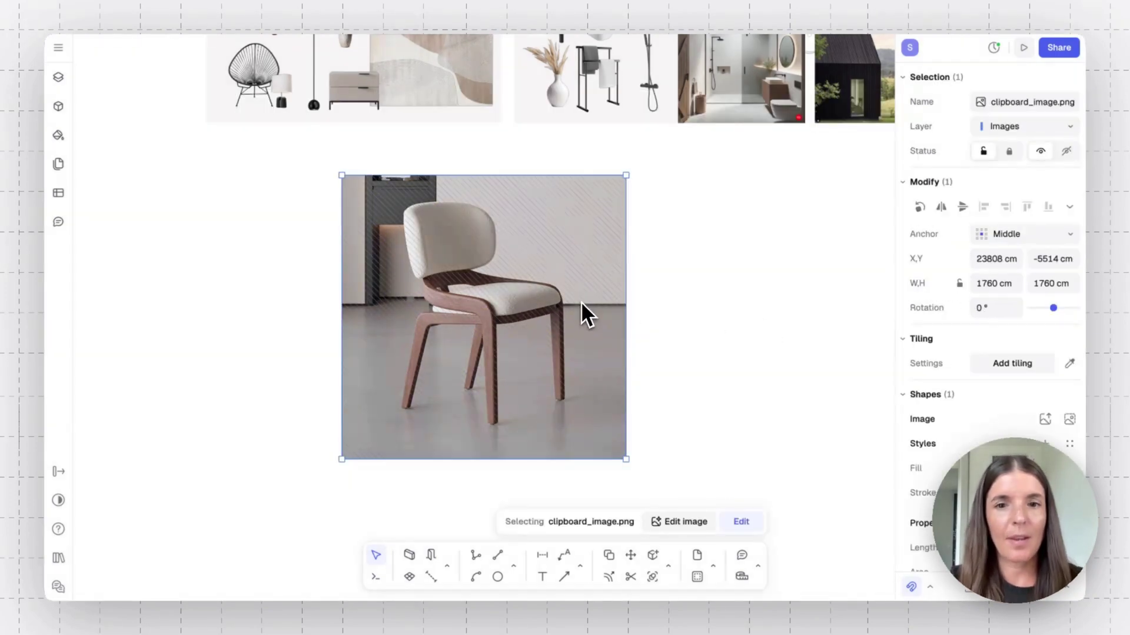
Scale the chair image down to about 396 by 396 cm and place it over the rug's lower-right part on the bedroom board.
left_click_drag(626, 459, 434, 255)
scroll(433, 253, "up", 5)
left_click_drag(374, 416, 478, 298)
scroll(478, 299, "right", 3)
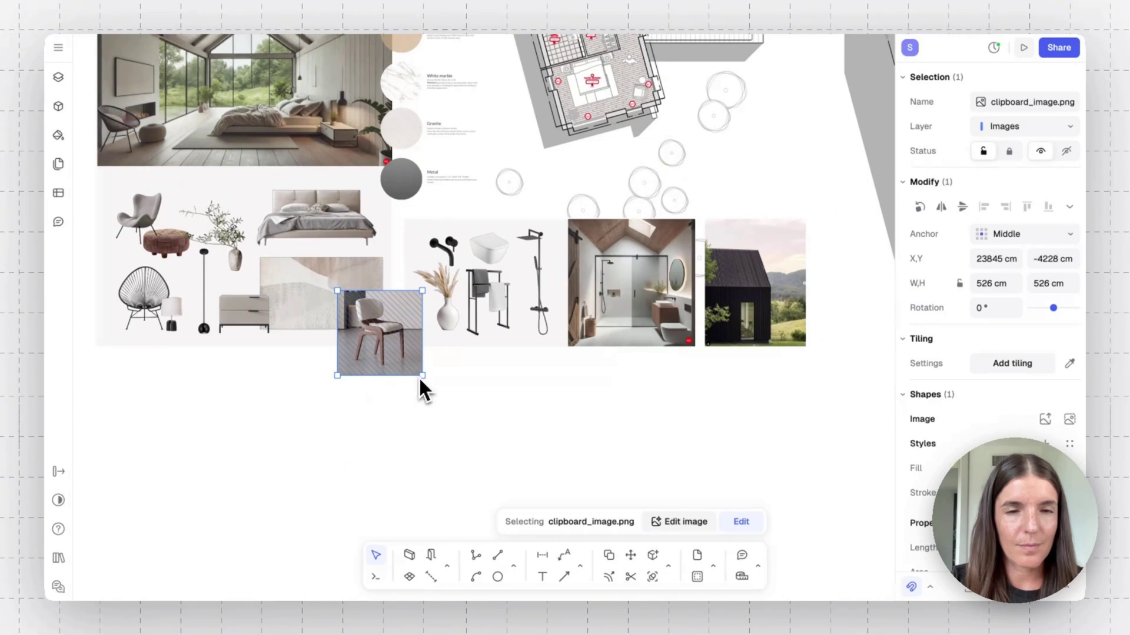
left_click_drag(422, 376, 330, 285)
scroll(376, 328, "up", 5)
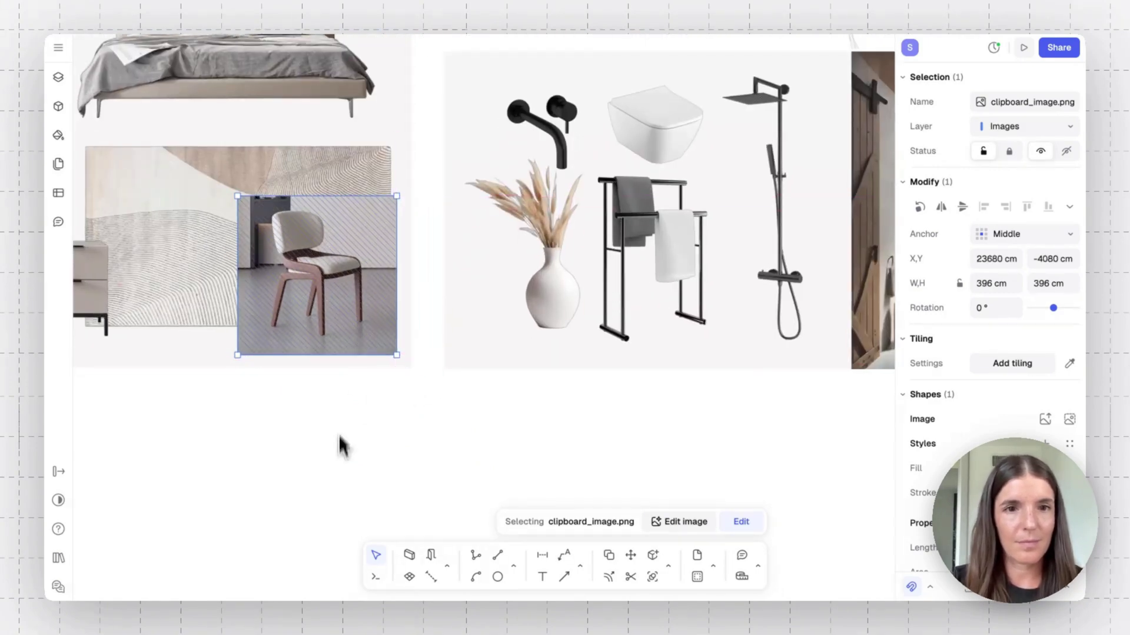
left_click(341, 447)
Examine the rest of the FF&E canvas, including the enlarged floor plan, material swatches and annotated bed section detail.
scroll(342, 451, "down", 5)
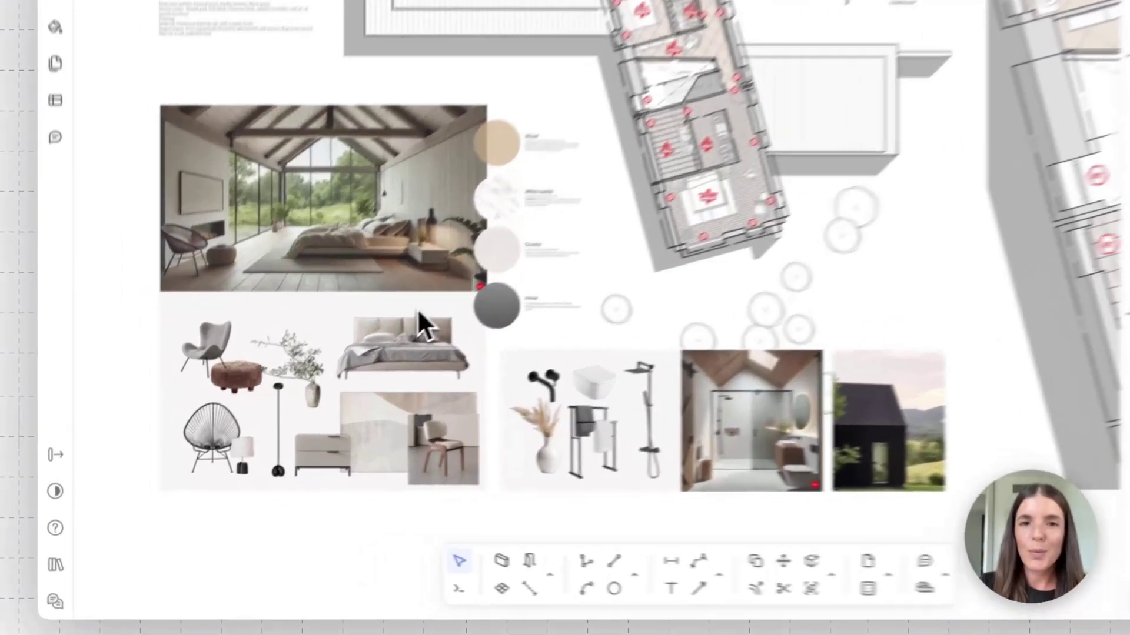
scroll(151, 416, "down", 5)
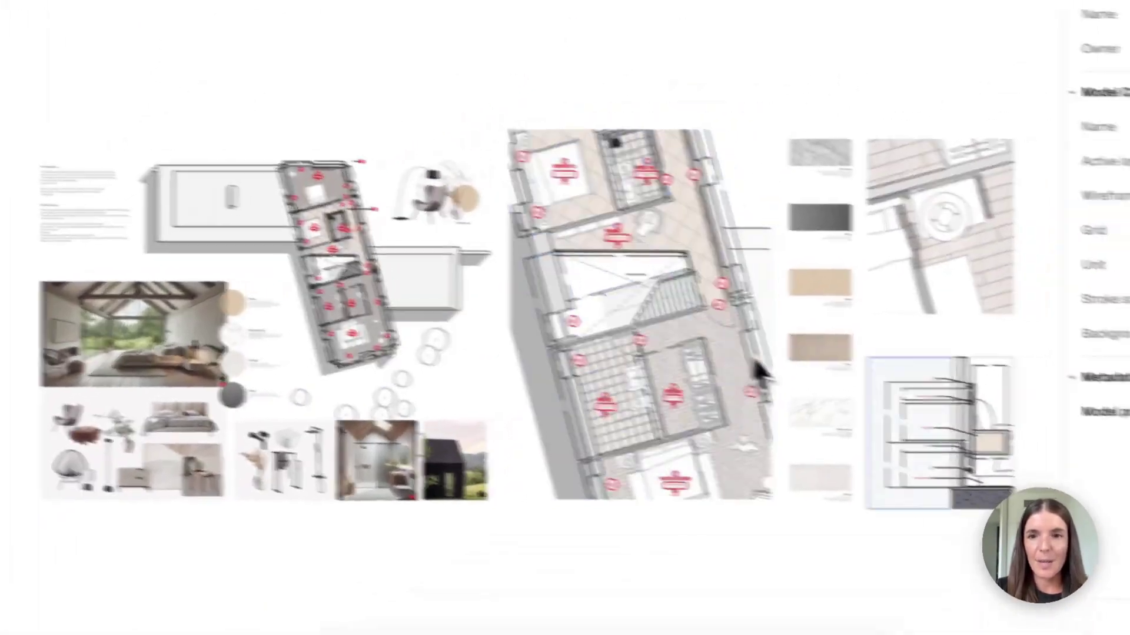
scroll(806, 398, "up", 6)
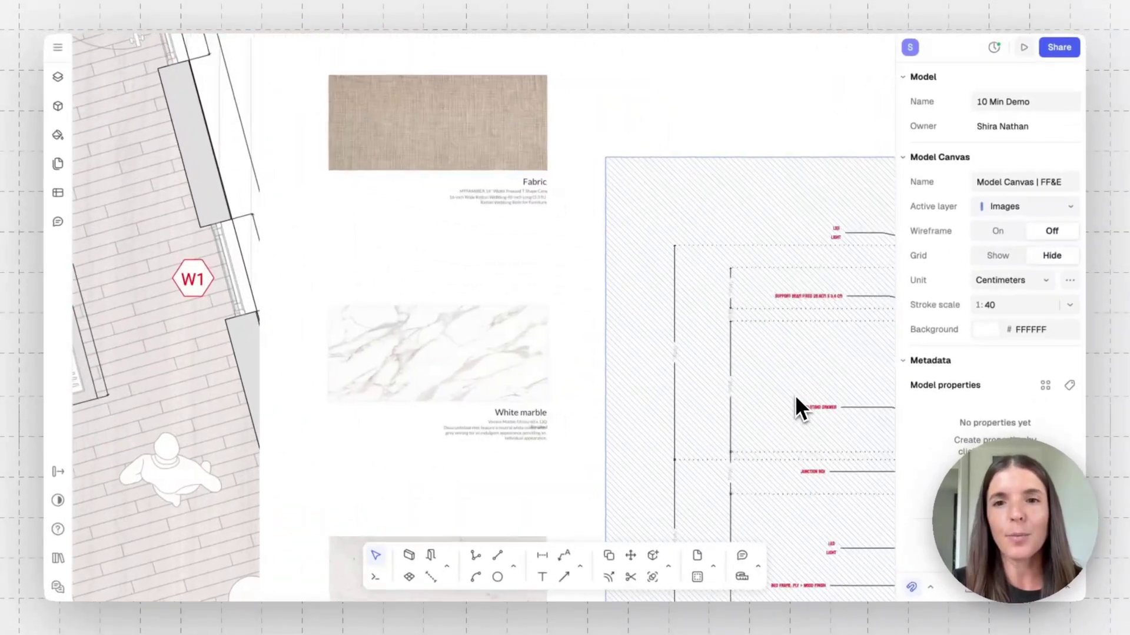
scroll(795, 394, "right", 15)
scroll(796, 395, "down", 5)
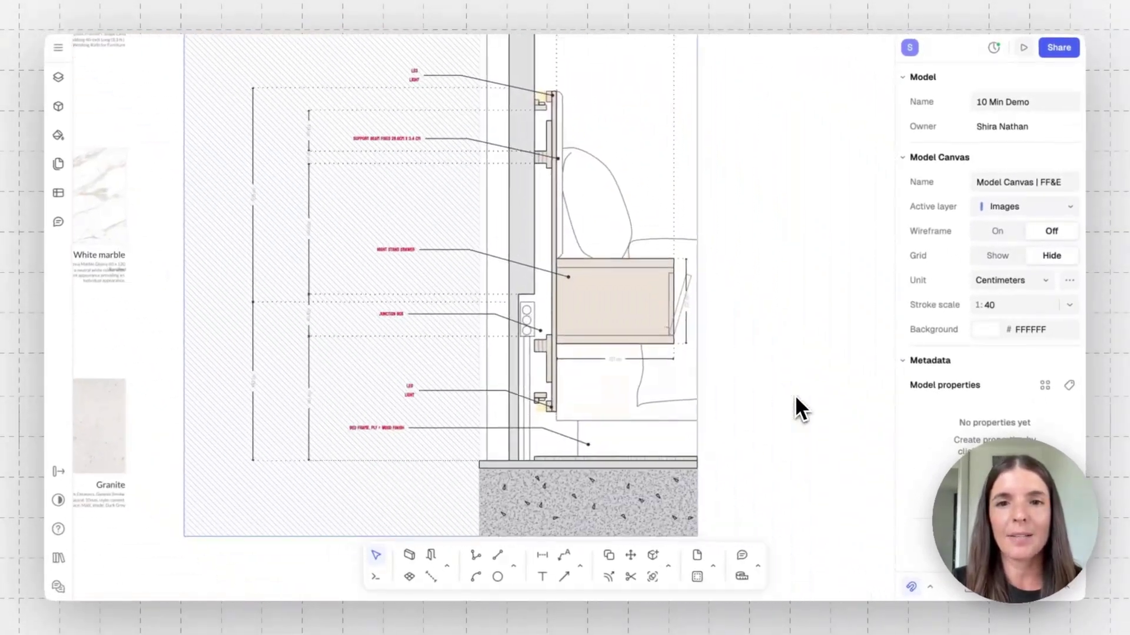
scroll(794, 393, "down", 5)
scroll(794, 393, "up", 8)
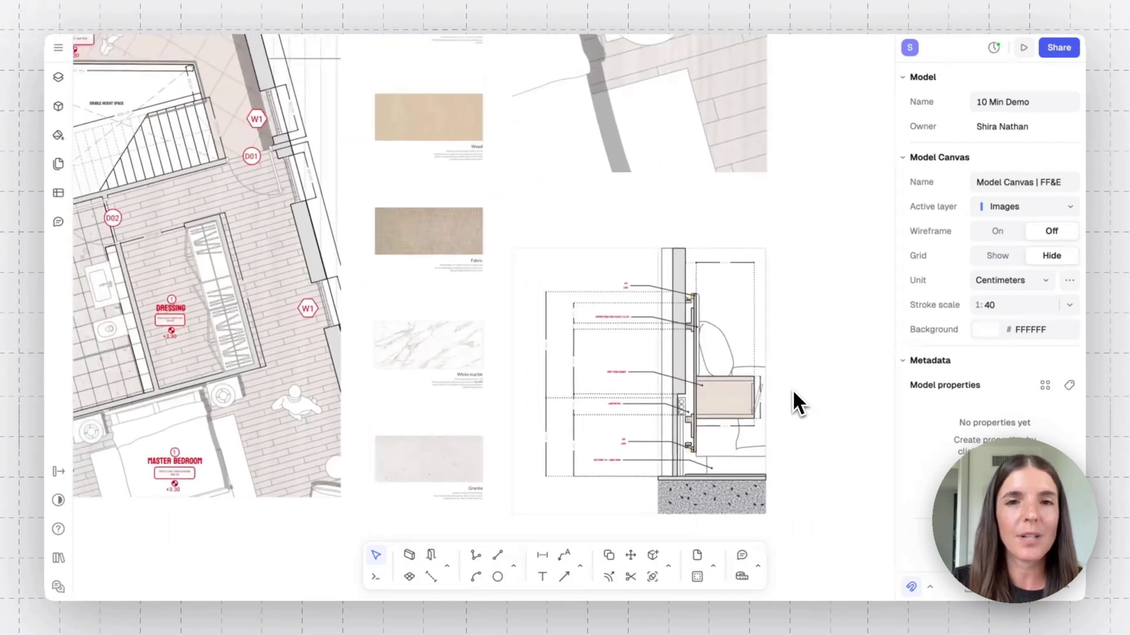
scroll(793, 393, "left", 5)
scroll(792, 389, "down", 8)
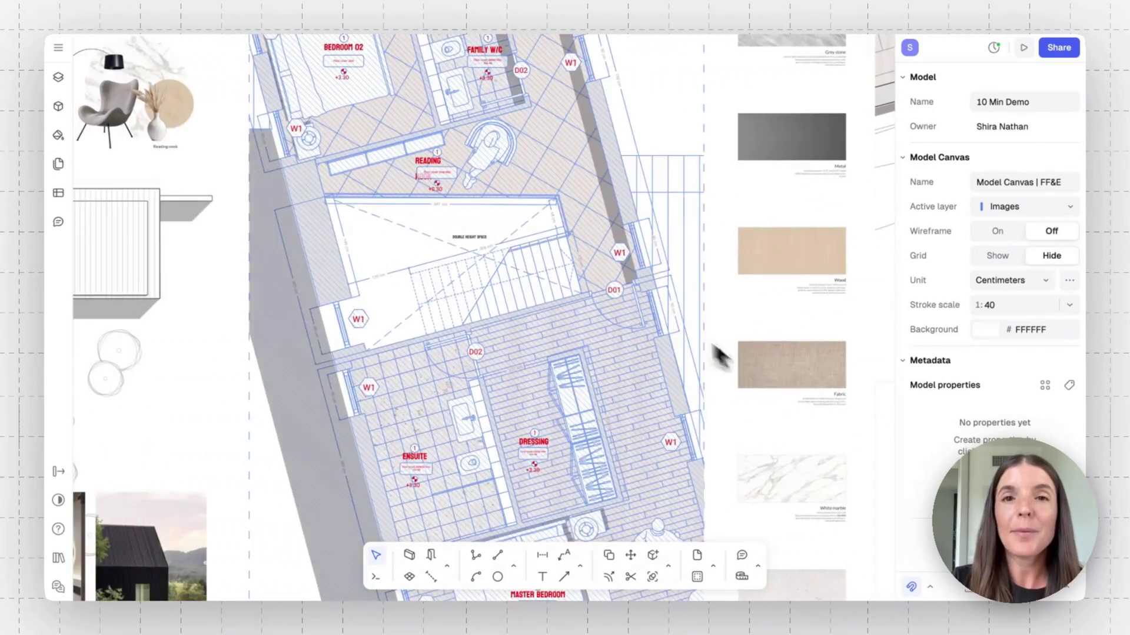
scroll(660, 310, "up", 2)
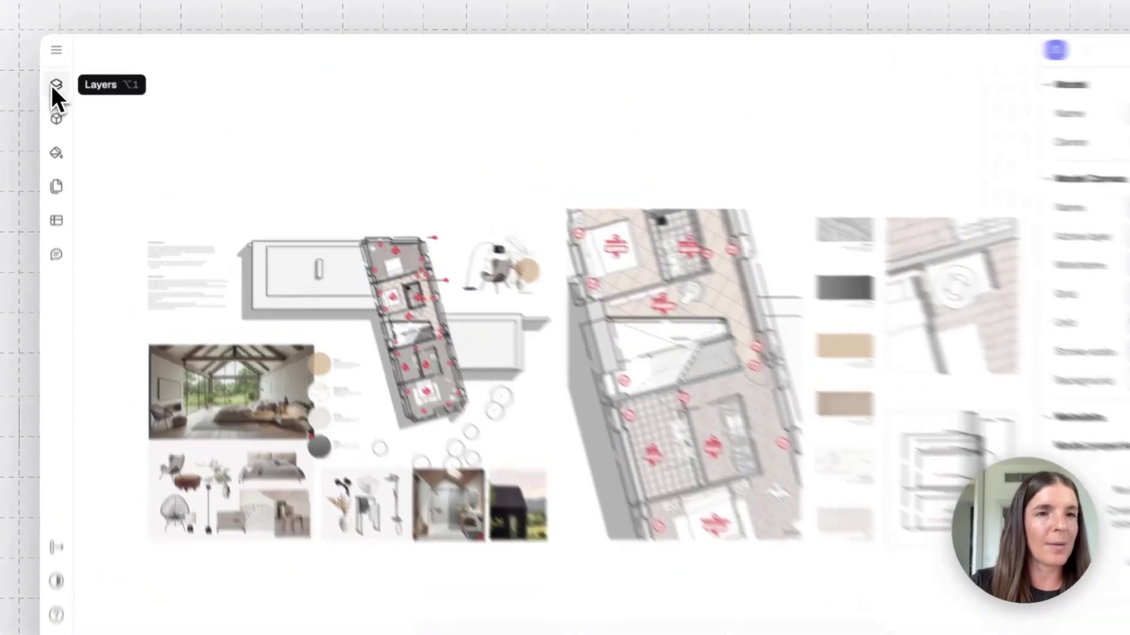
Look through the Design details, Elevations, Floor plans and Site Plan model canvases.
left_click(59, 77)
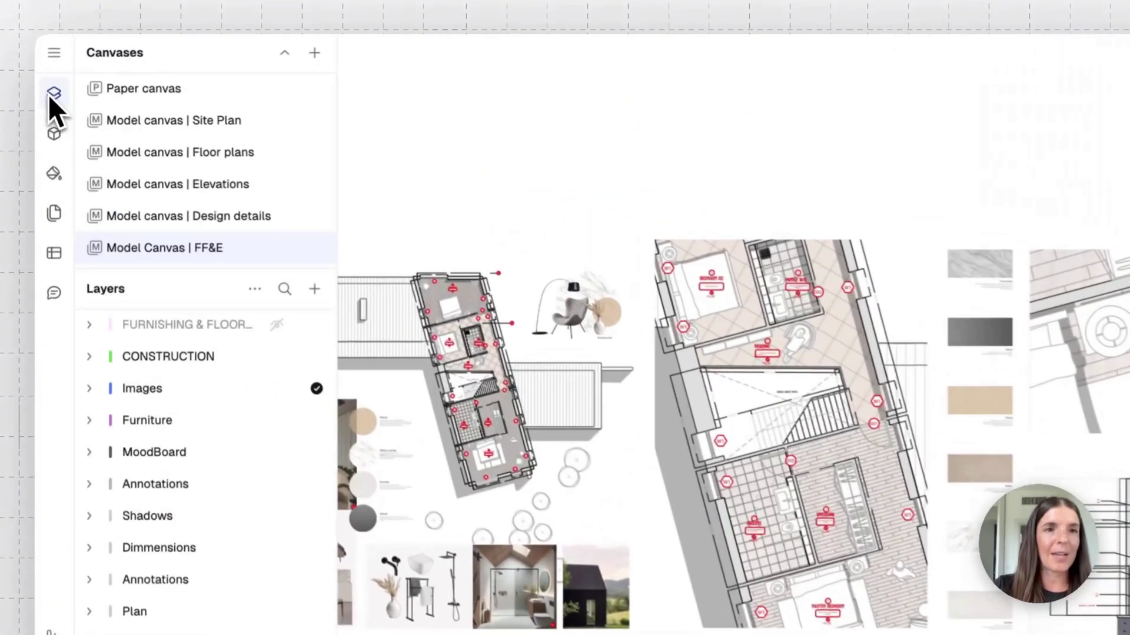
left_click(207, 230)
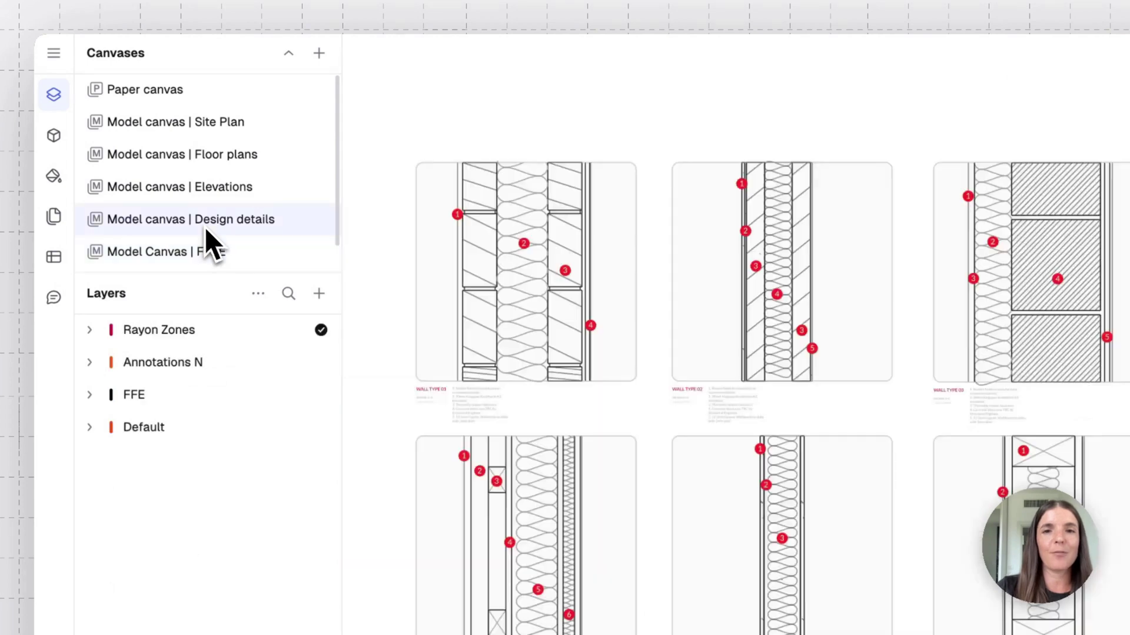
left_click(193, 196)
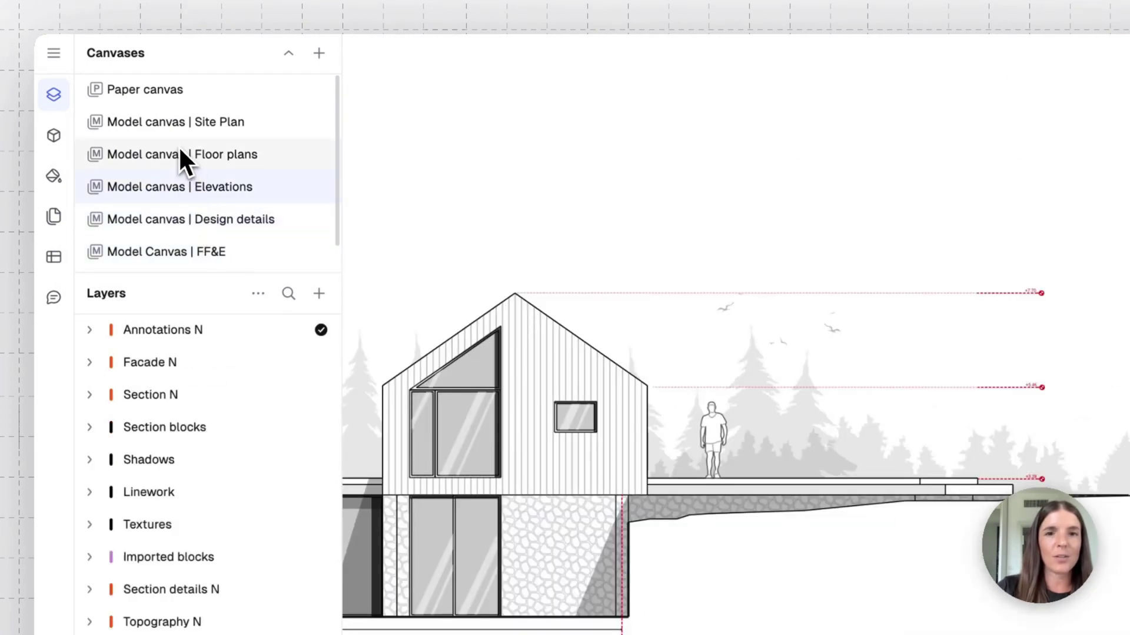
left_click(178, 152)
left_click(169, 120)
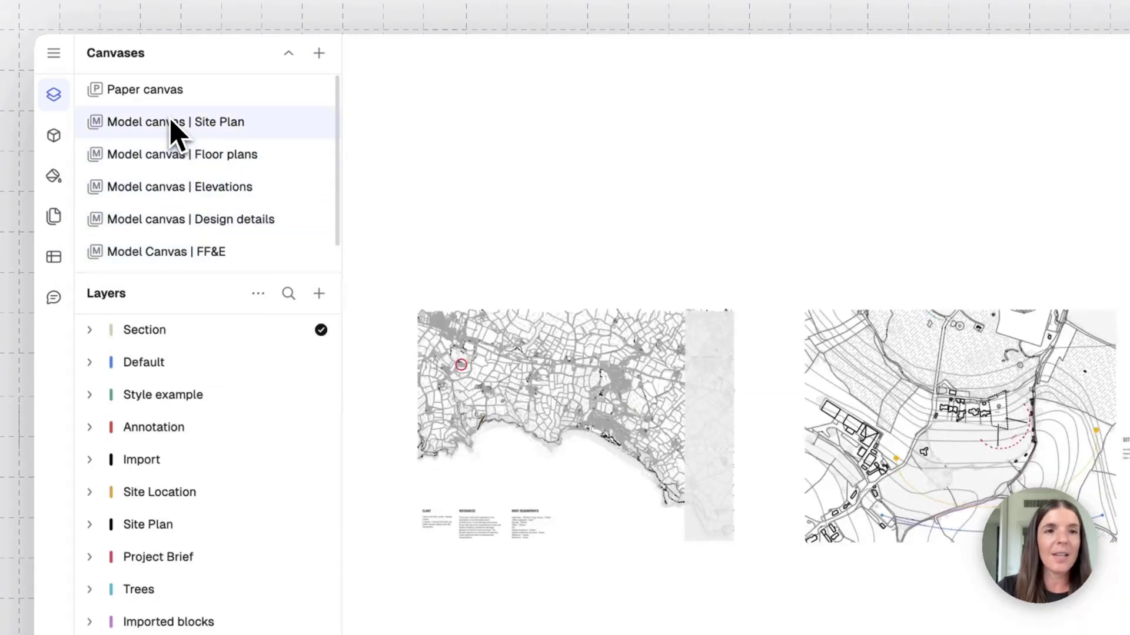
Open the Paper canvas and hide the canvas and layer lists to show the page layouts.
left_click(137, 93)
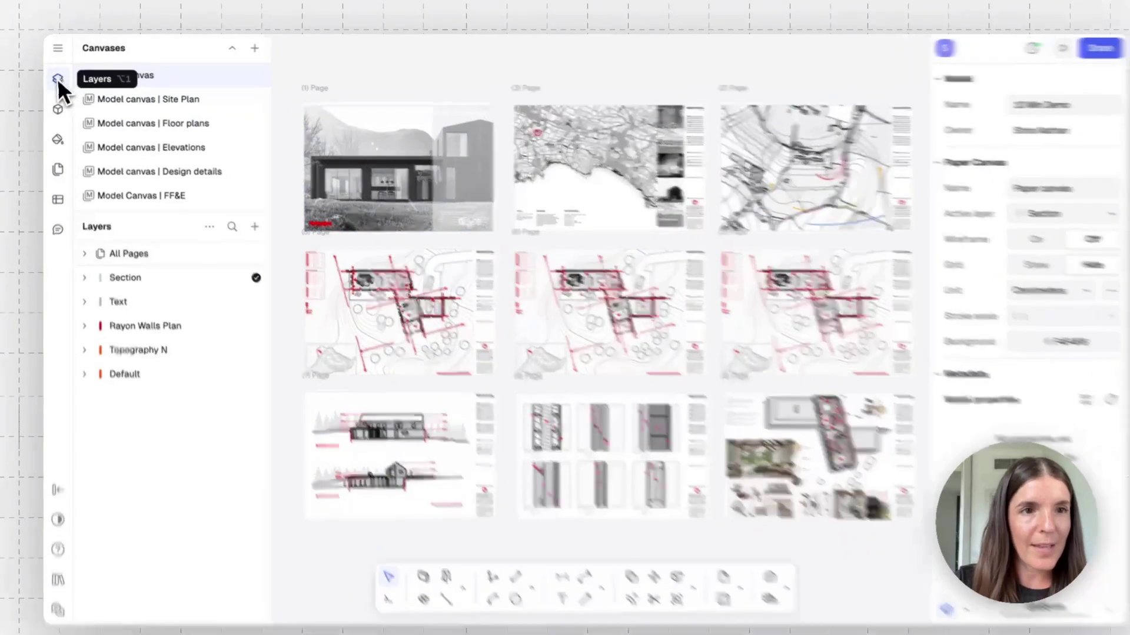
left_click(57, 78)
scroll(248, 258, "down", 5)
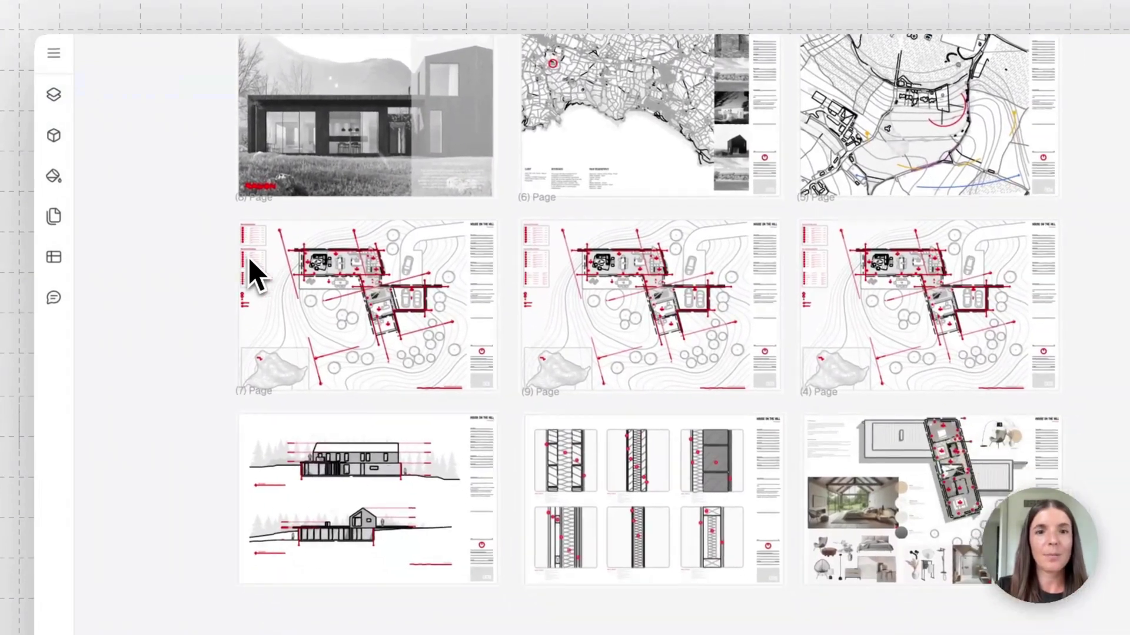
Add a landscape A4 page below the FF&E page on the paper canvas.
scroll(256, 274, "down", 2)
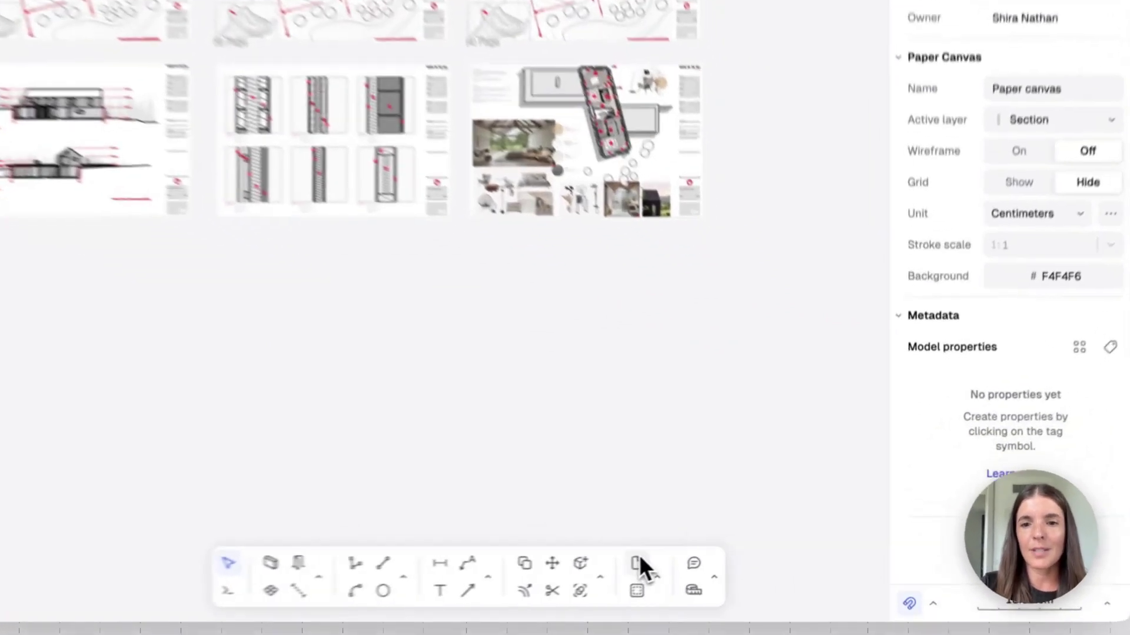
left_click(697, 555)
left_click(688, 548)
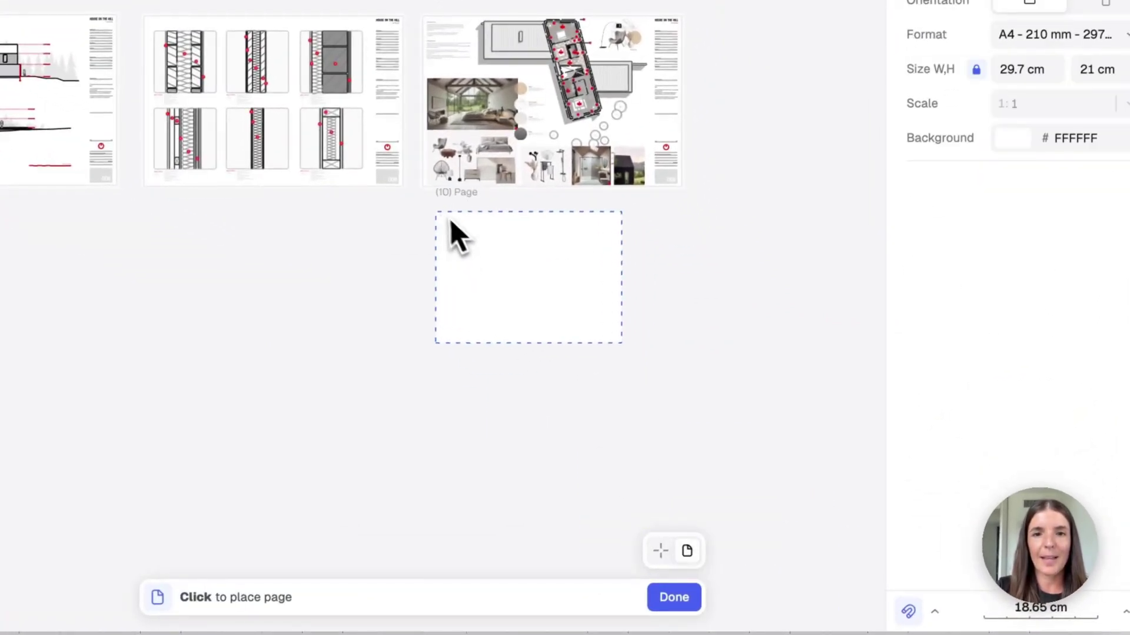
left_click(423, 216)
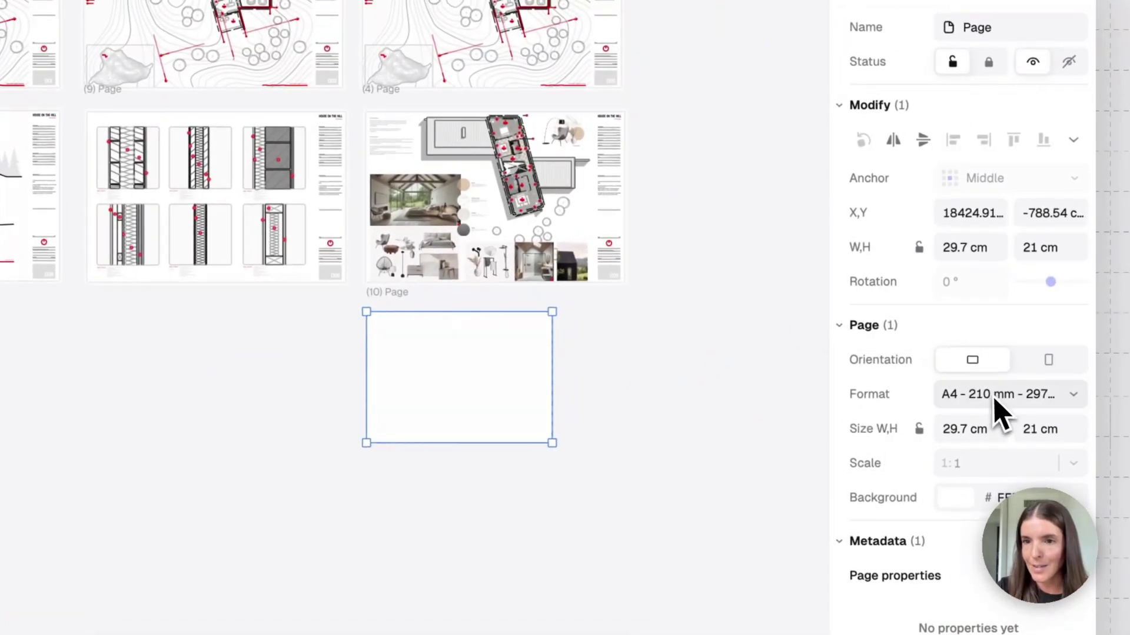
Set the new page's format to A3, align it centrally under the FF&E page, and deselect it.
left_click(1074, 395)
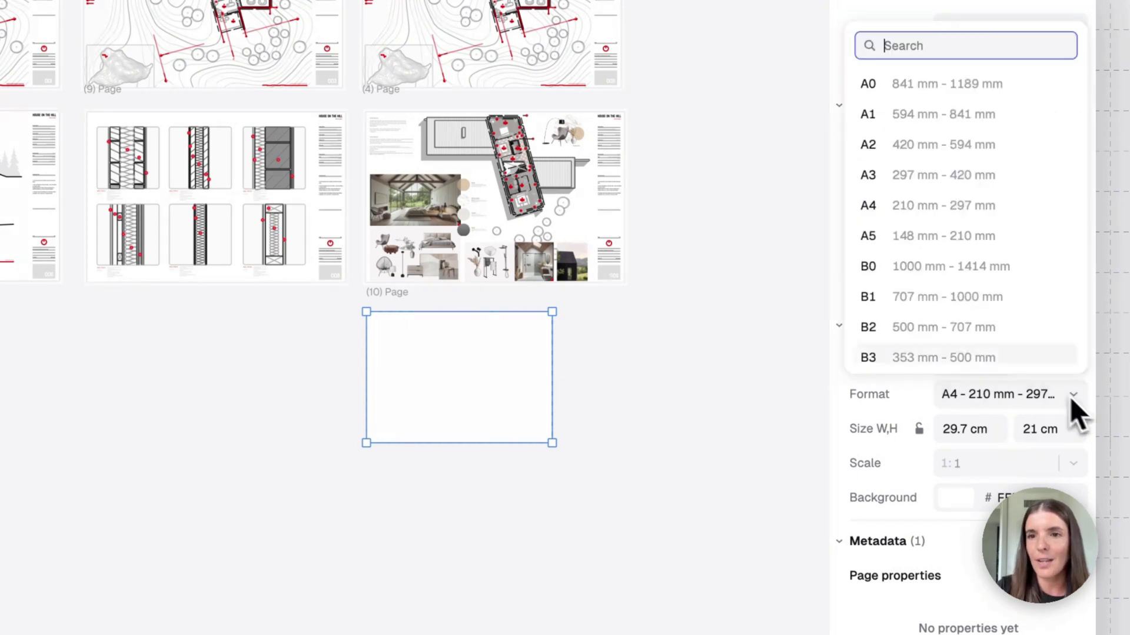
left_click(936, 177)
left_click_drag(533, 383, 539, 413)
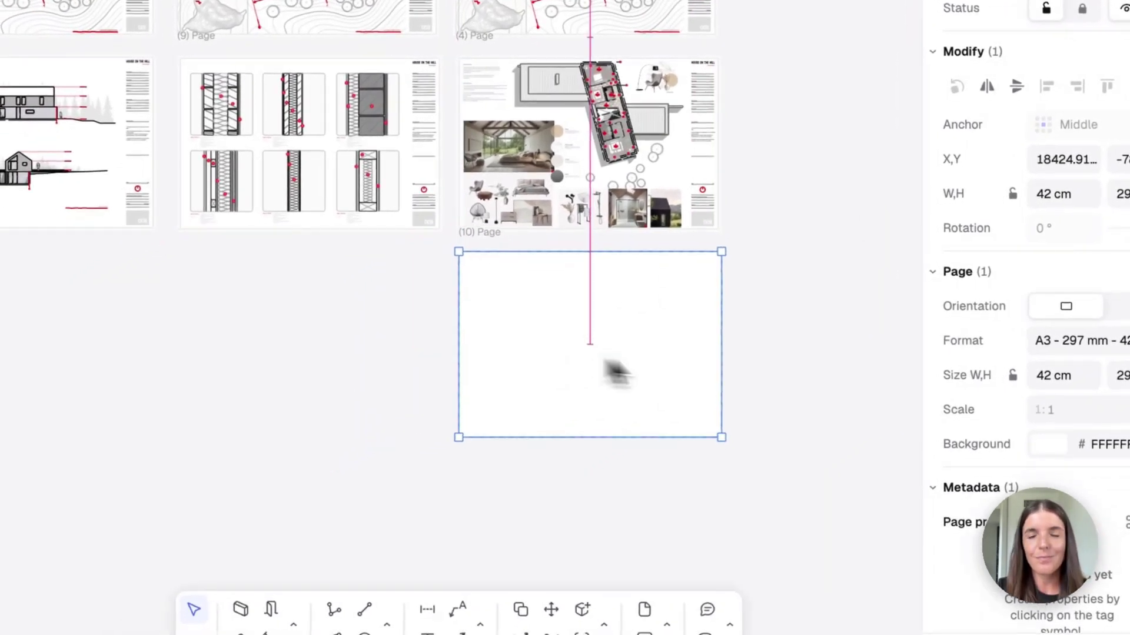
left_click(745, 372)
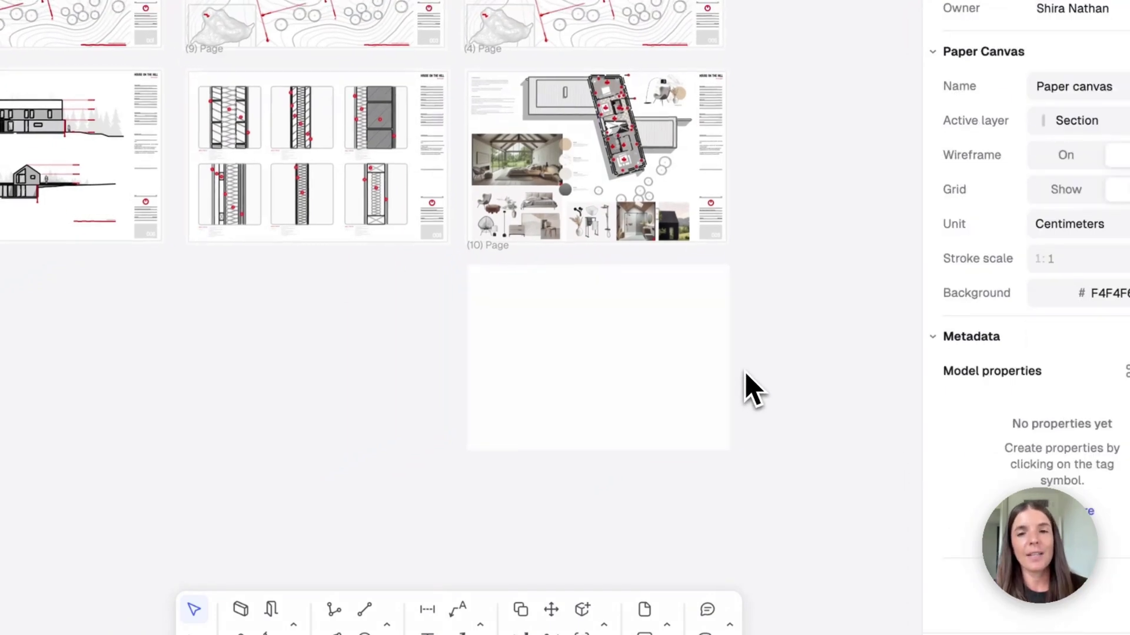
Draw a view about 36.22 by 24.24 cm across the blank A3 page and have it show the Floor plans model canvas.
scroll(745, 372, "up", 5, "ctrl")
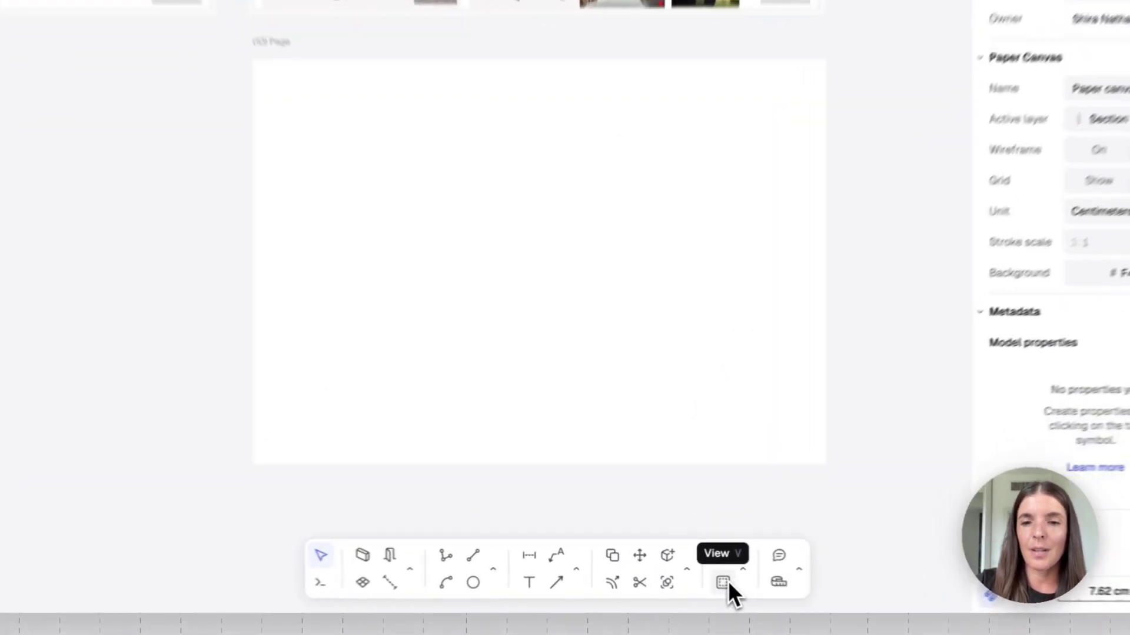
left_click(701, 576)
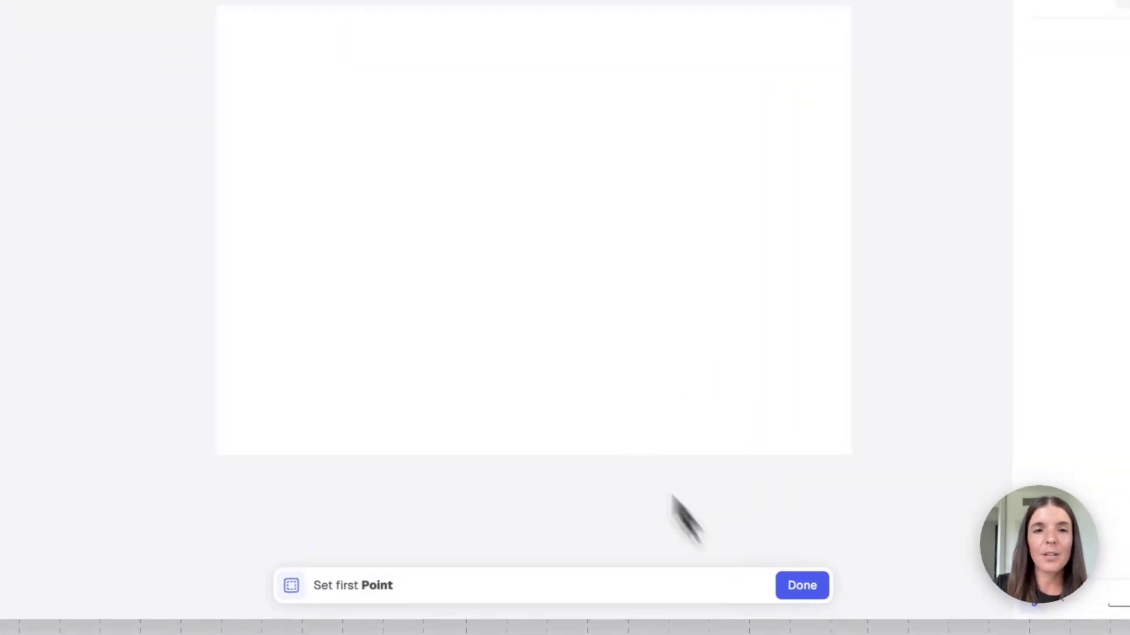
left_click(291, 144)
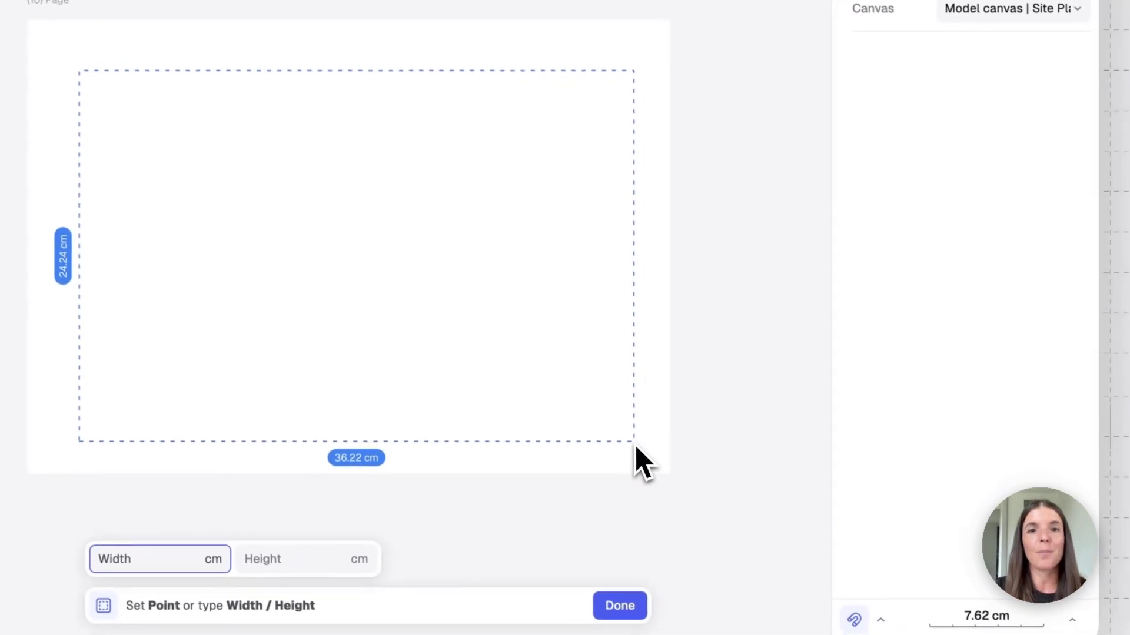
left_click(811, 496)
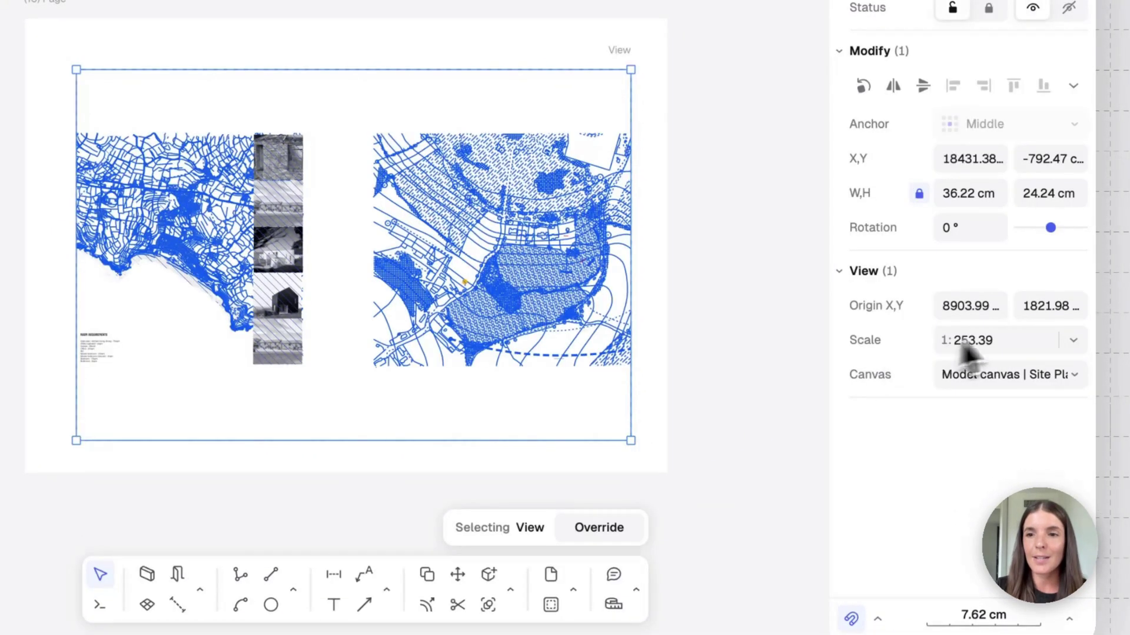
left_click(1076, 372)
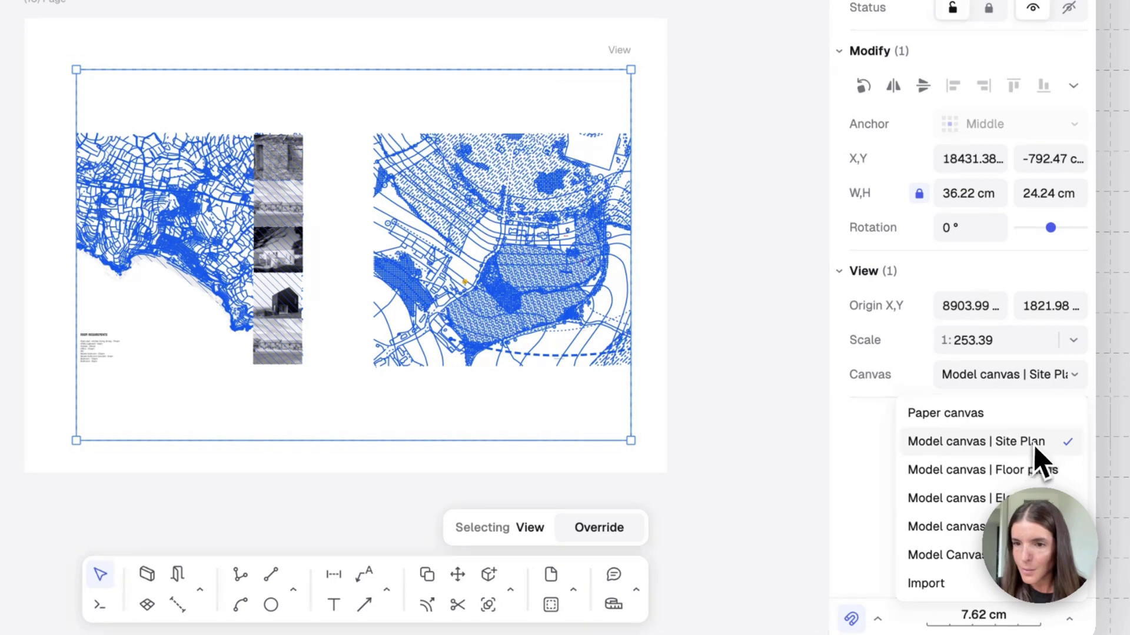
left_click(1034, 469)
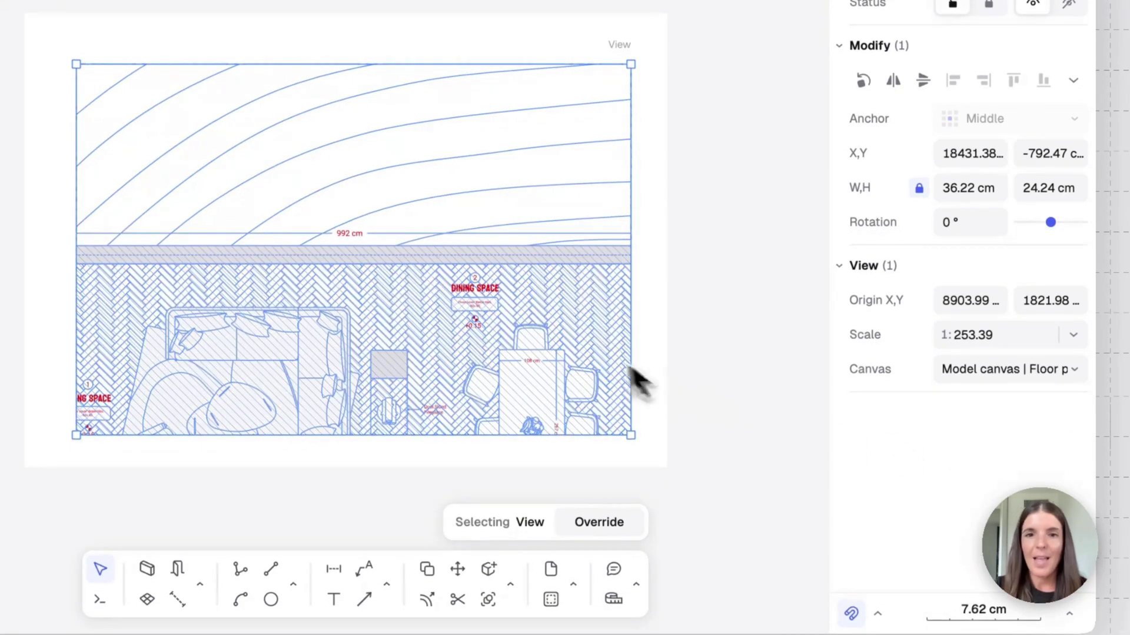
Override the view to frame the whole house plan with its surrounding trees at scale 1:100.
double_click(493, 266)
scroll(493, 268, "down", 3)
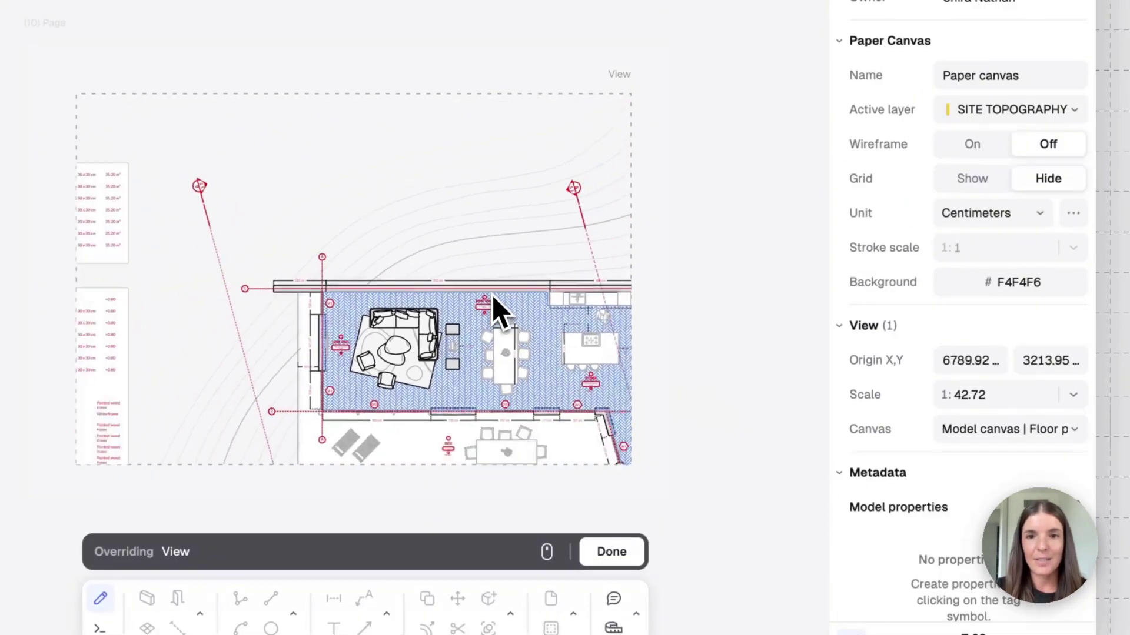
scroll(492, 295, "down", 3)
scroll(493, 295, "right", 3)
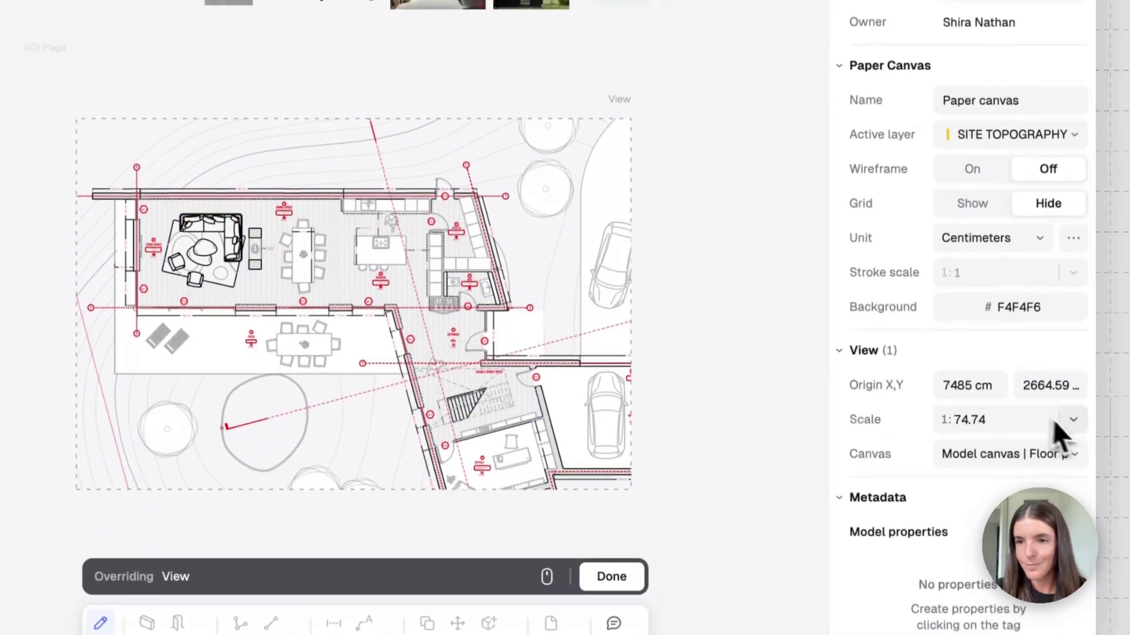
left_click(1071, 419)
left_click(987, 237)
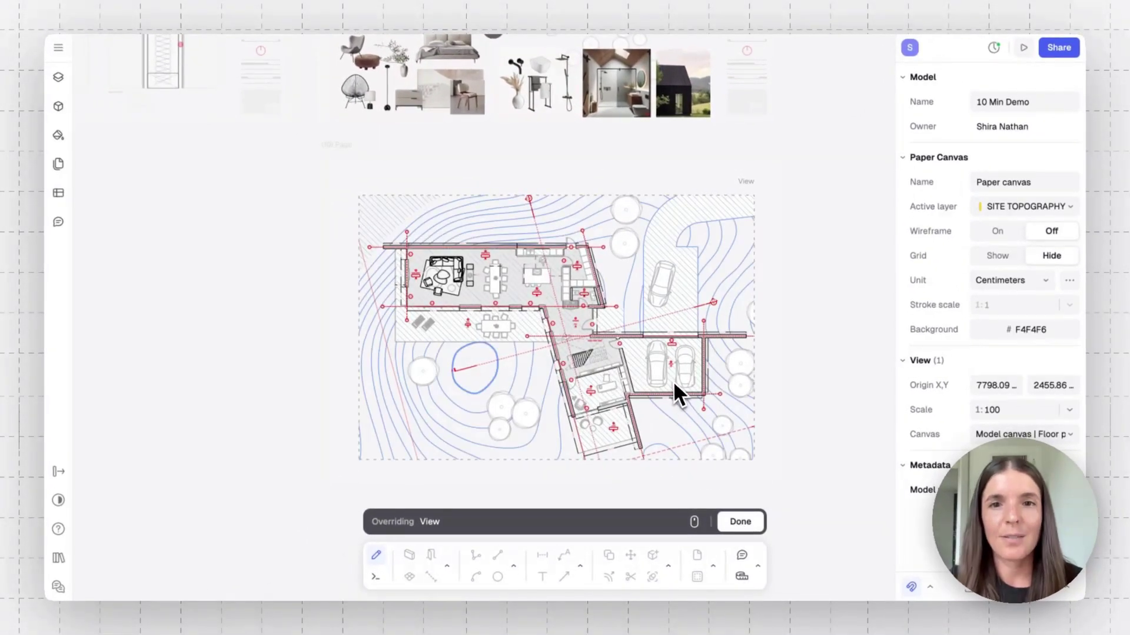
scroll(674, 385, "down", 2)
scroll(674, 385, "right", 1)
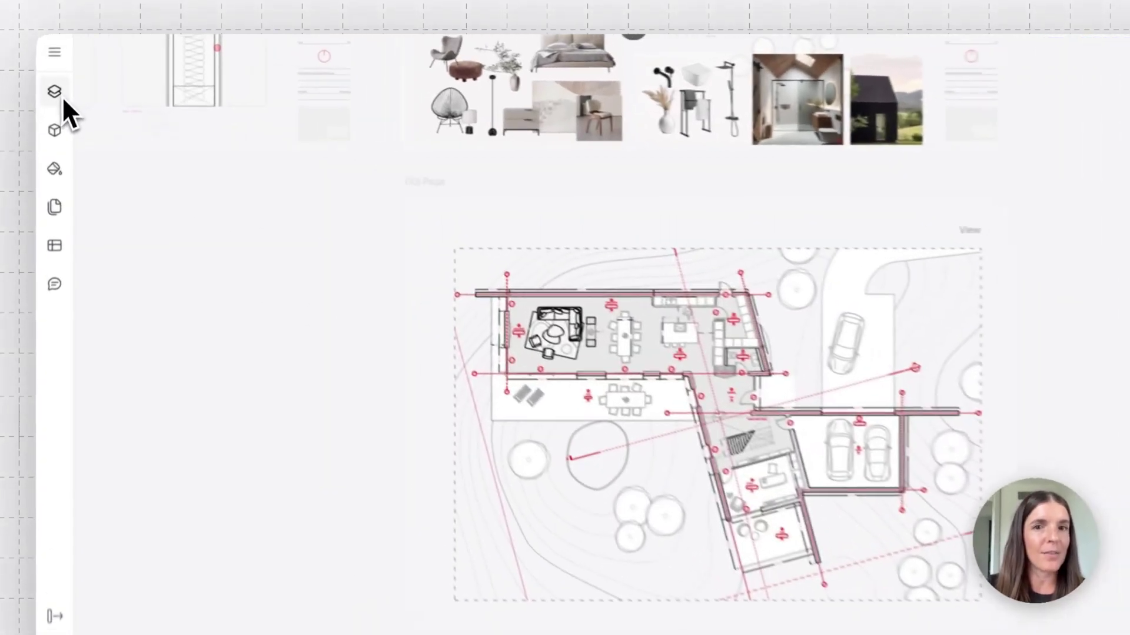
Within the view, hide the FURNISHING & FLOORING layer, show the LIGHTING layer, and finish overriding it.
left_click(59, 78)
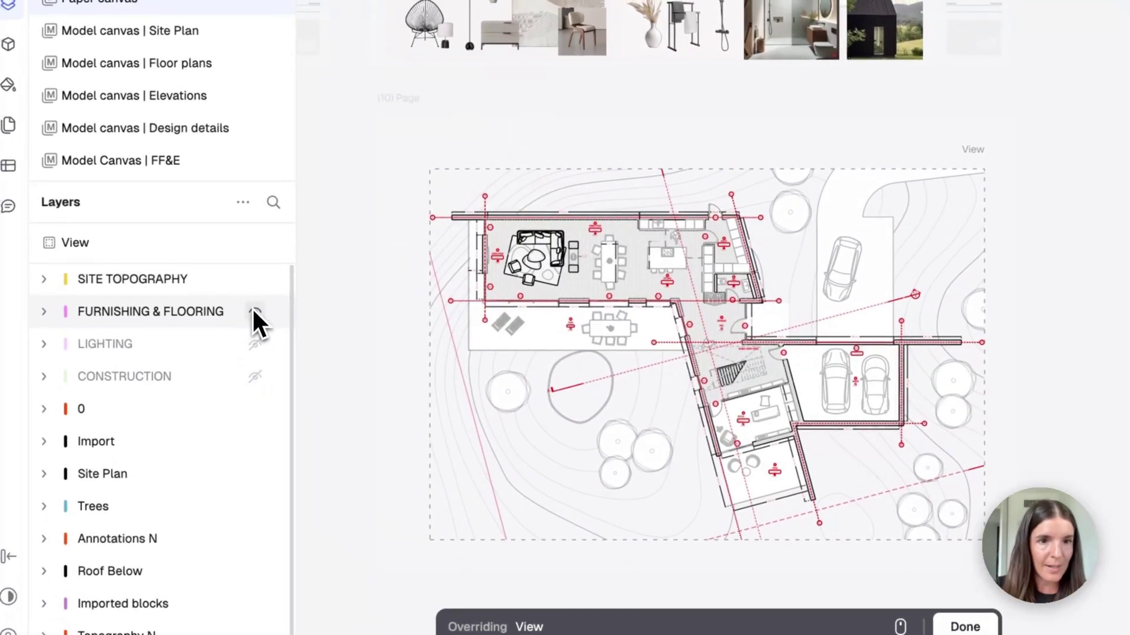
left_click(254, 313)
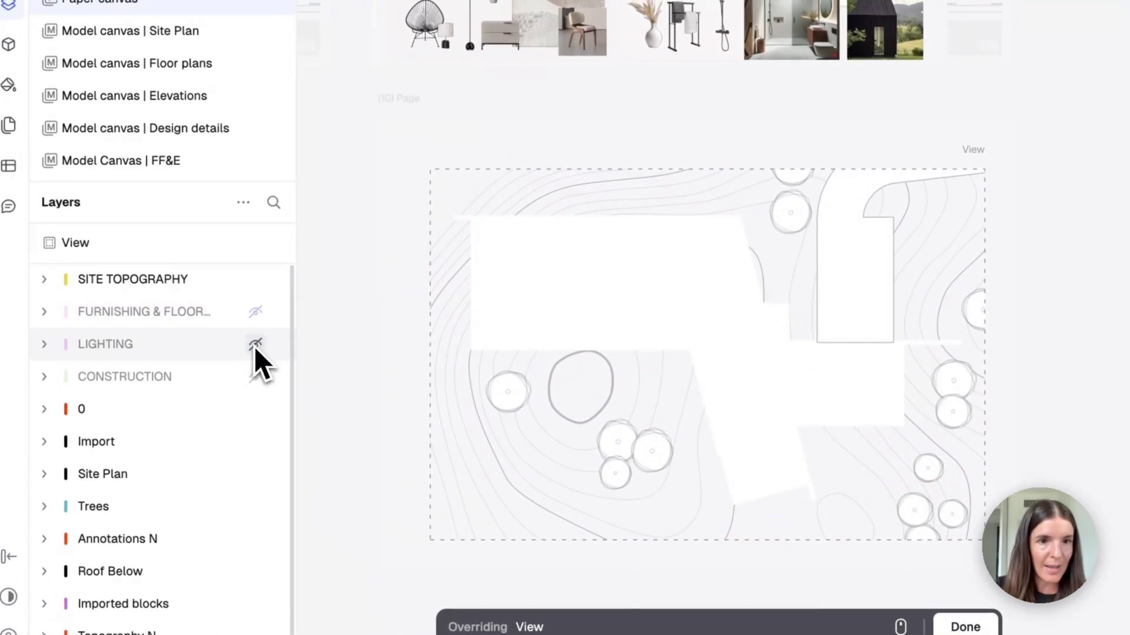
left_click(255, 346)
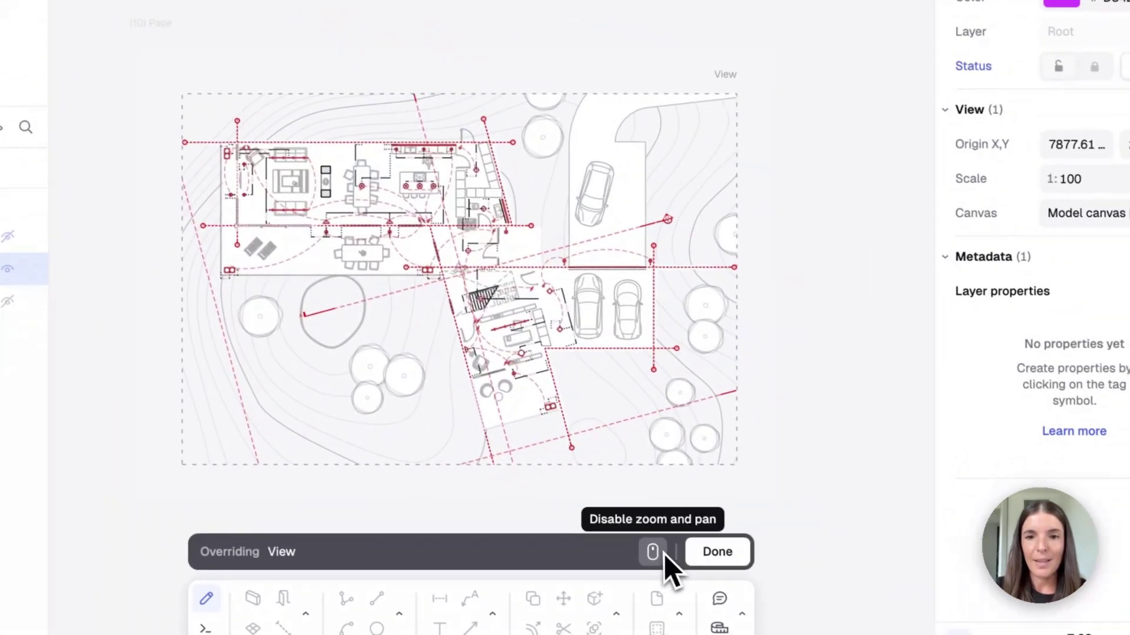
left_click(715, 552)
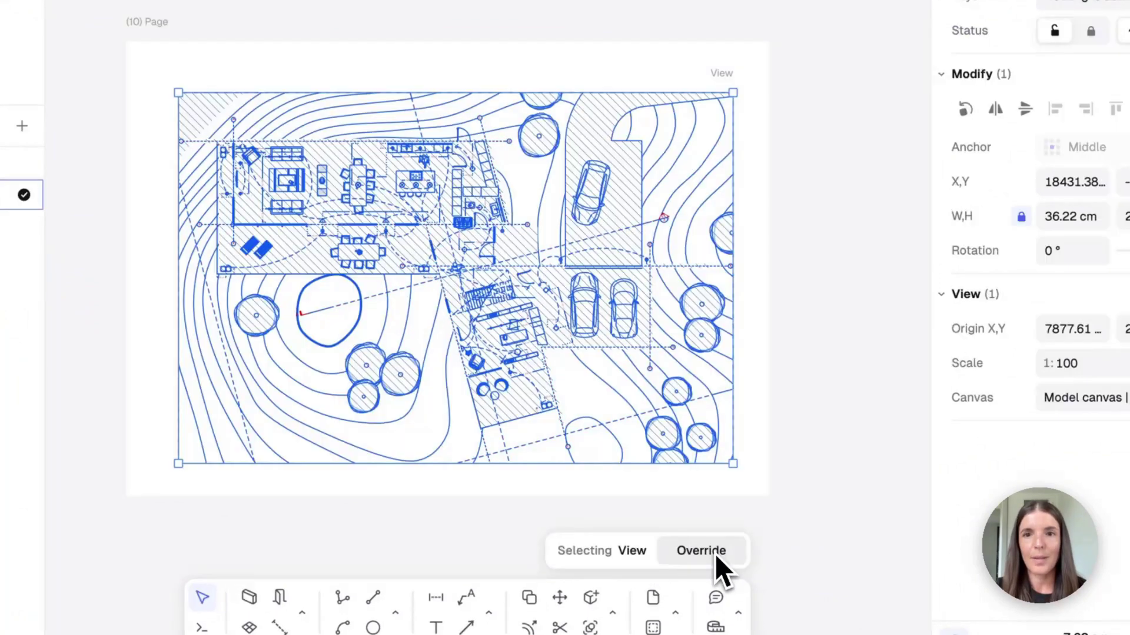
left_click(836, 427)
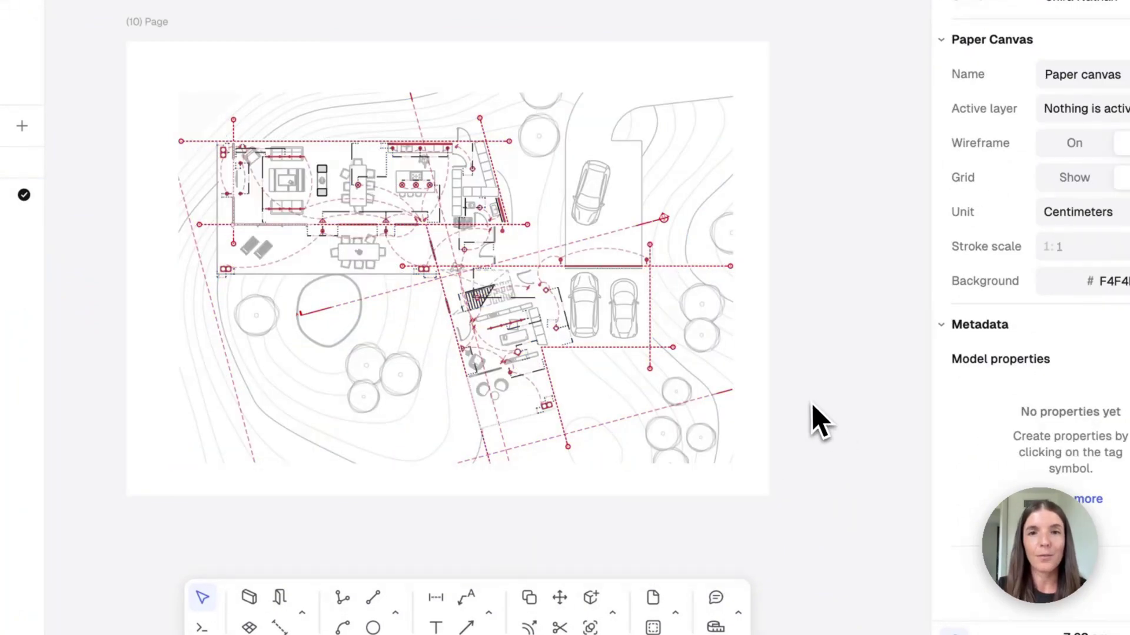
Copy the title block from the FF&E page onto the new page below, aligned by its upper-right corner.
scroll(811, 408, "up", 3)
scroll(811, 405, "up", 5)
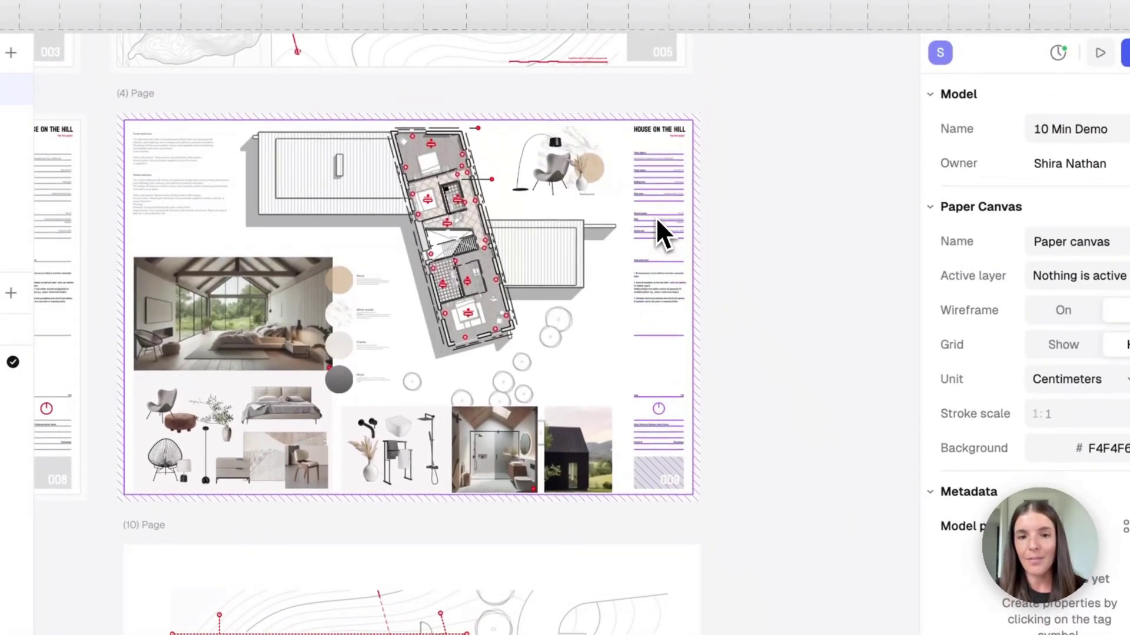
left_click(660, 181)
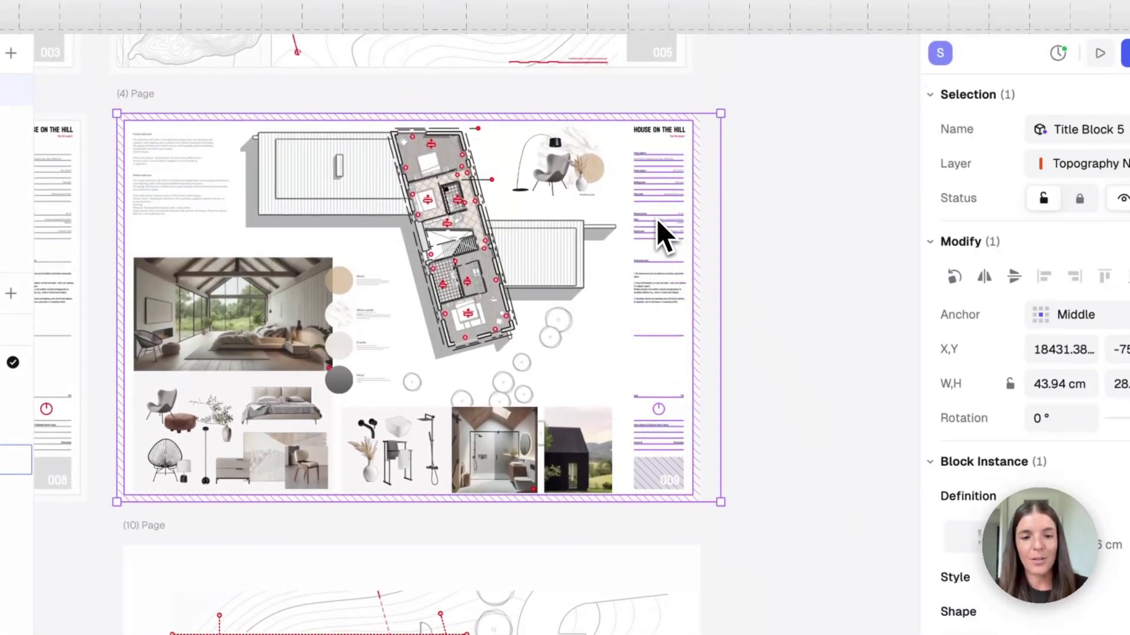
key("m")
left_click(721, 113)
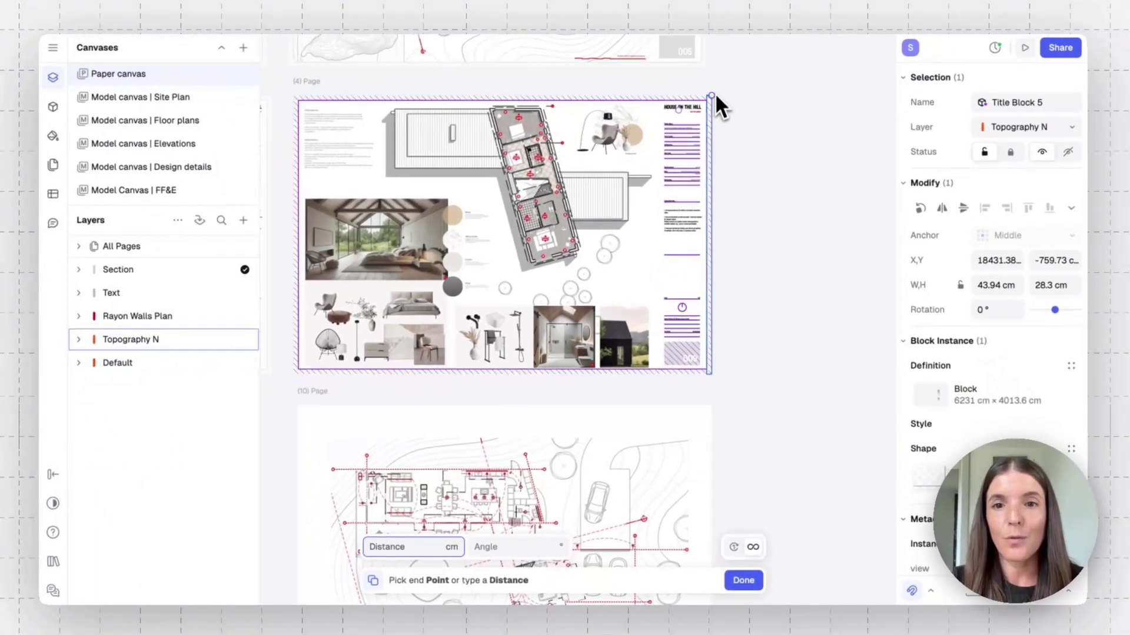
scroll(714, 294, "down", 2)
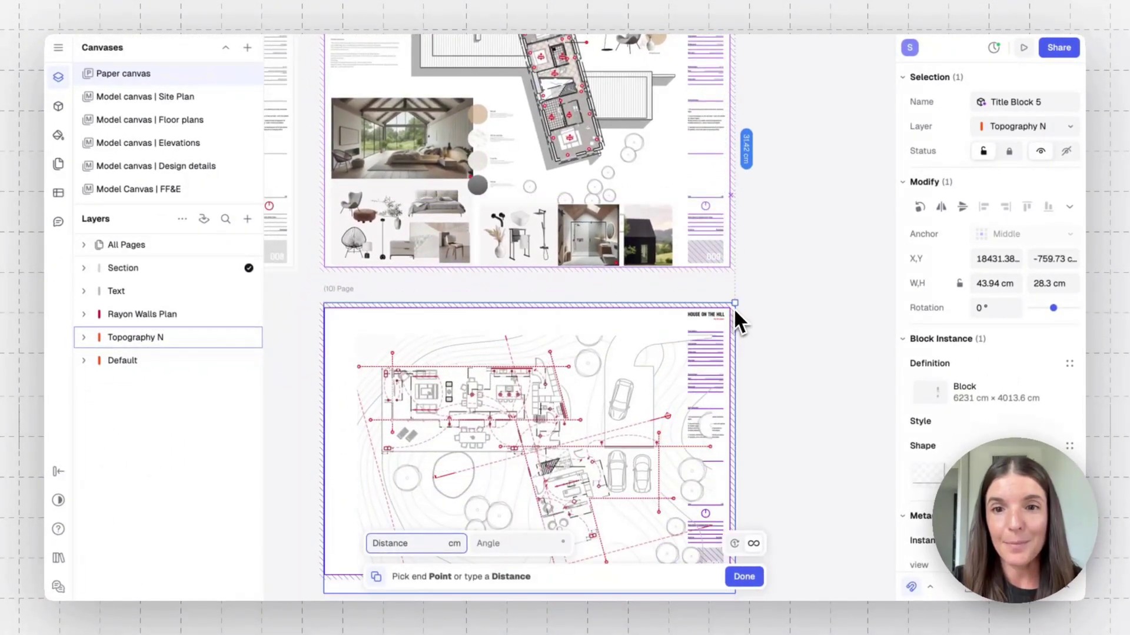
left_click(733, 305)
scroll(733, 305, "up", 3)
key("Escape")
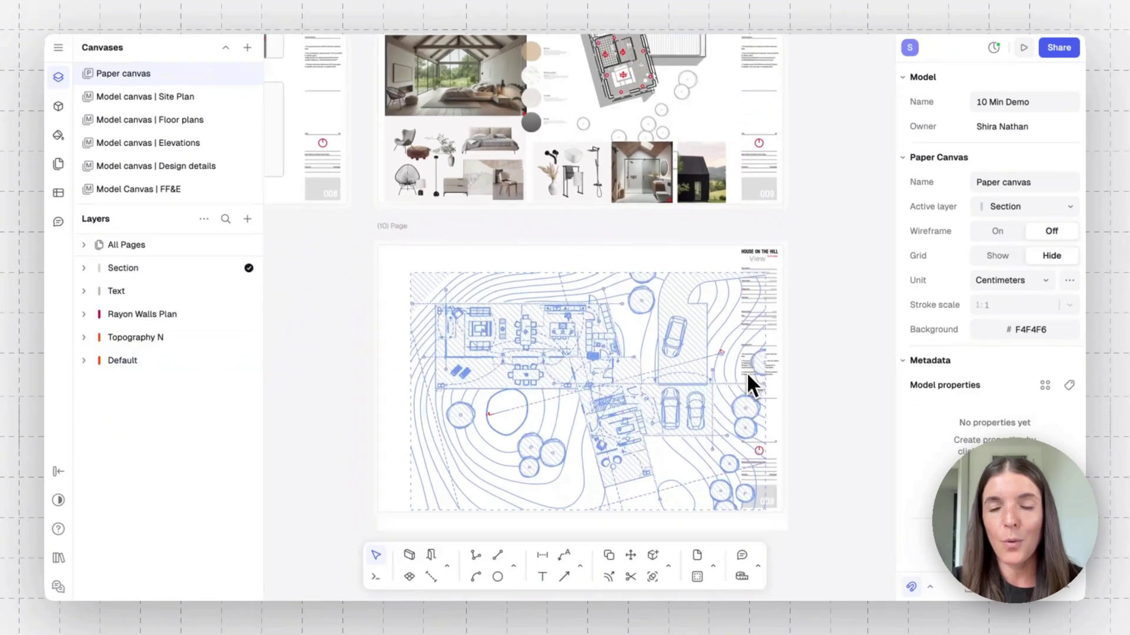
Move the lighting plan view left and slightly up so it clears the title block, and deselect it.
left_click(673, 340)
left_click_drag(650, 334, 622, 327)
left_click(829, 338)
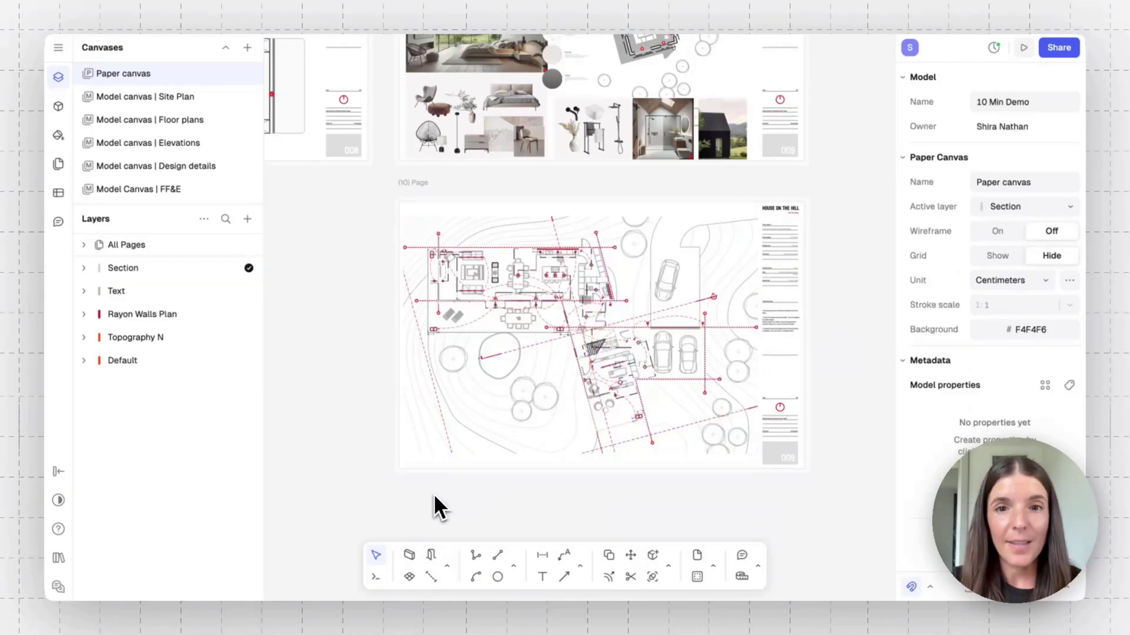
Crop the lighting plan view from its right and lower edges to about 21.85 by 11.03 cm.
left_click(563, 368)
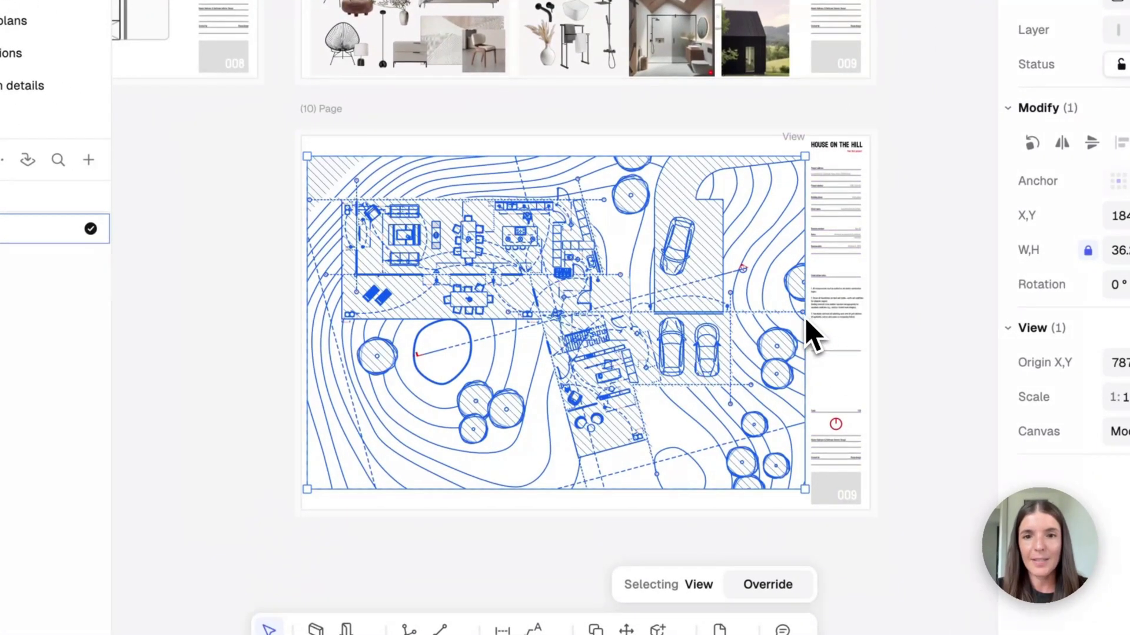
left_click_drag(806, 319, 609, 310)
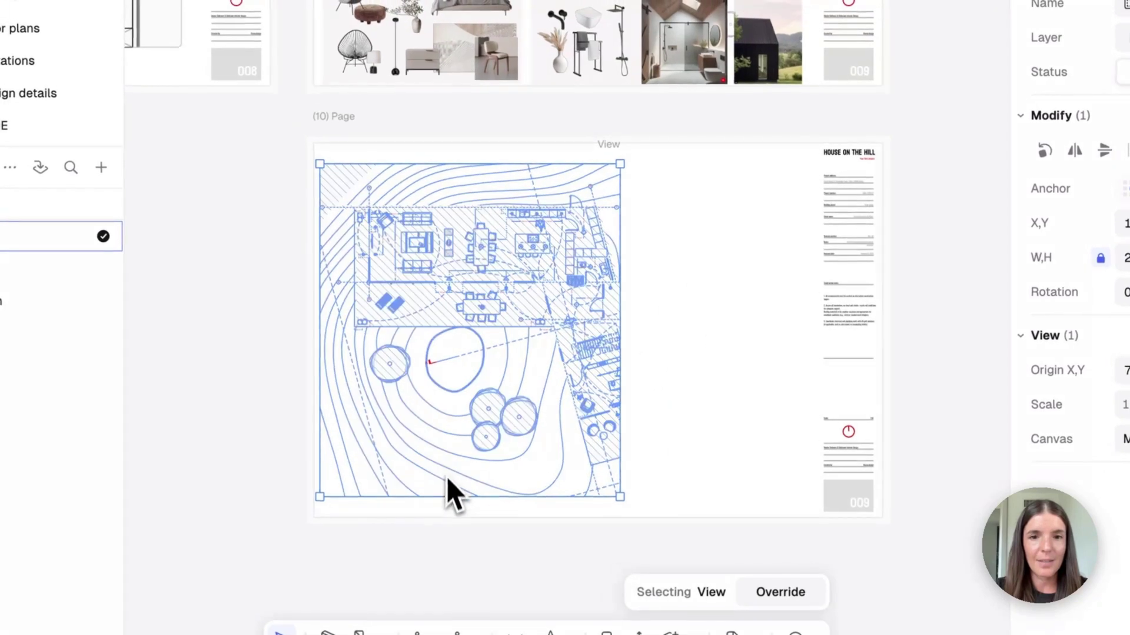
mouse_move(450, 499)
left_mouse_down()
mouse_move(478, 335)
mouse_move(474, 351)
left_mouse_up()
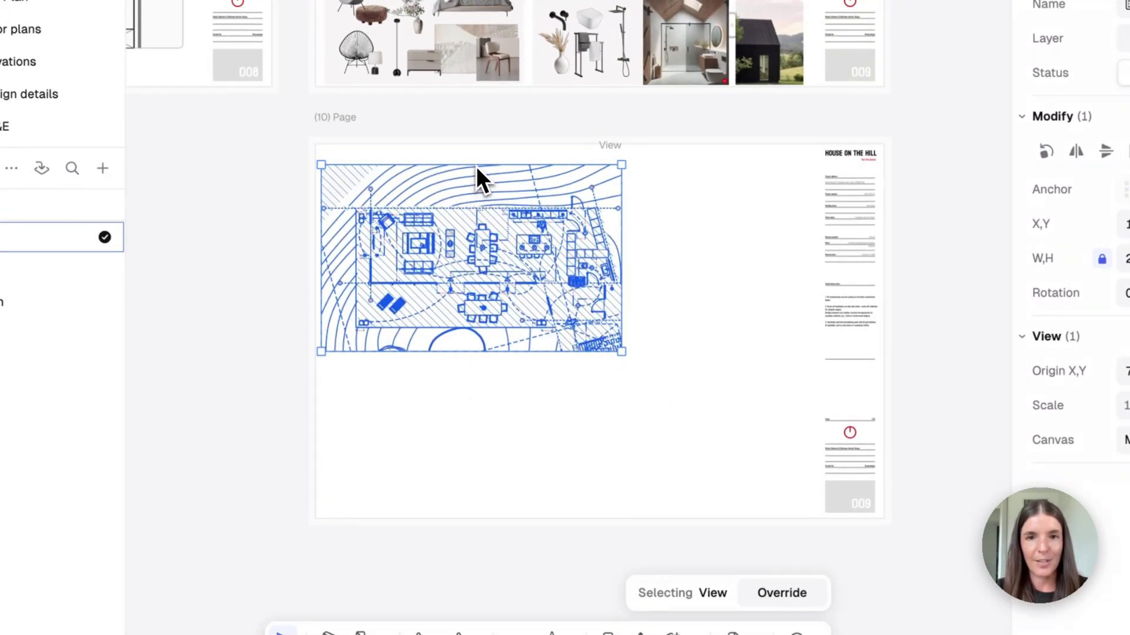
Move the cropped view toward the title block and duplicate it directly below with a small gap.
left_click_drag(475, 166, 723, 259)
key("ctrl+d")
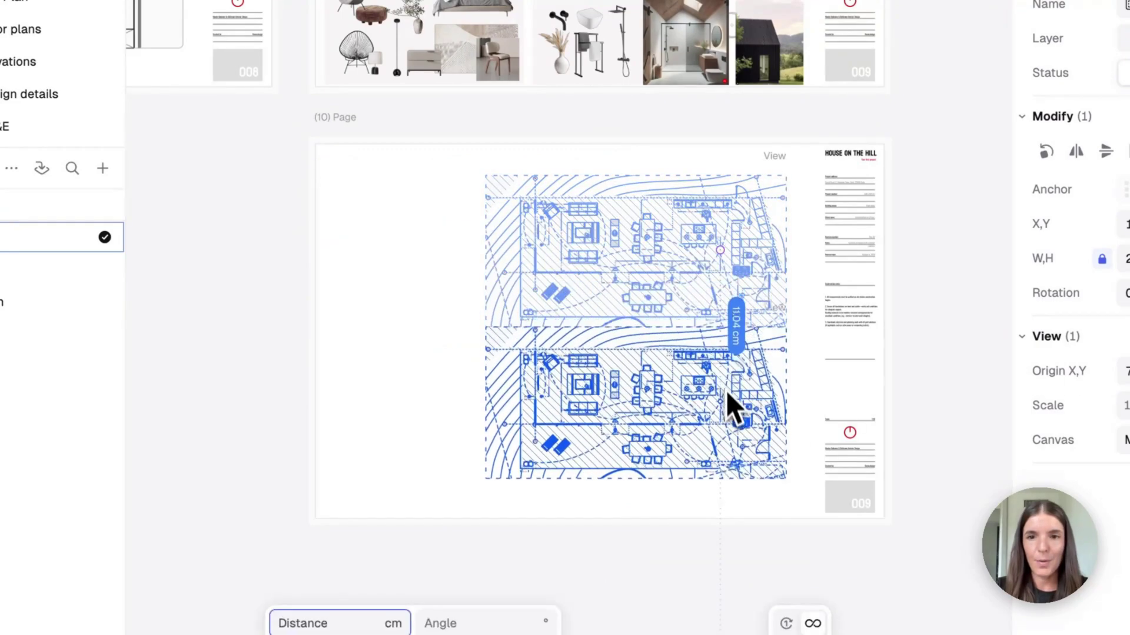
left_click(733, 439)
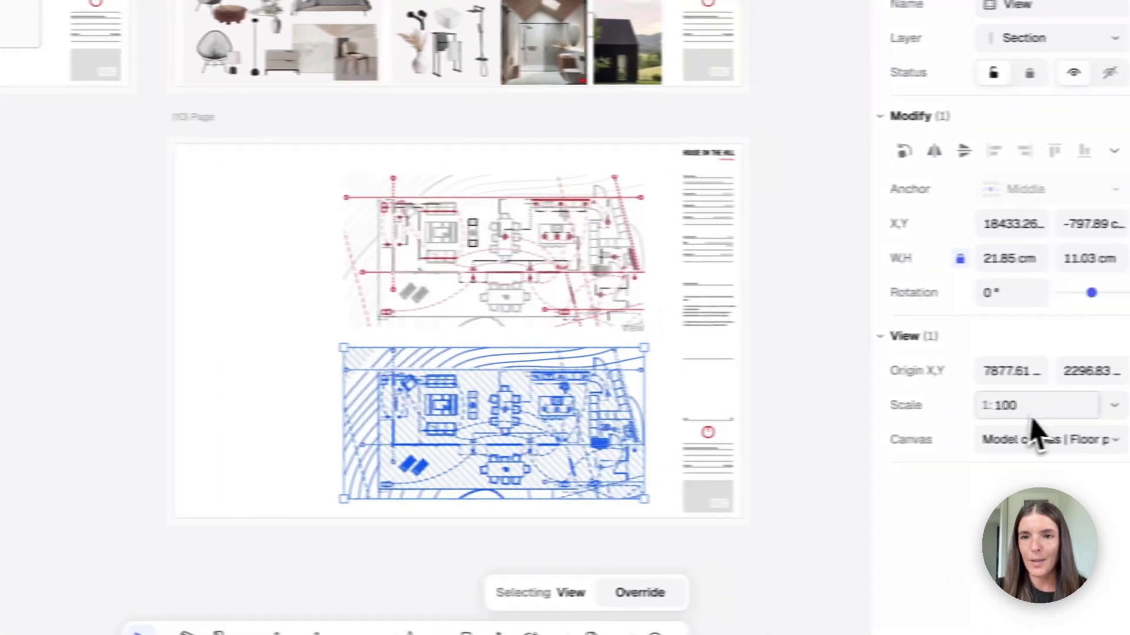
Override the upper view with zoom and pan enabled and set its scale to 1:50.
left_click(520, 238)
double_click(560, 253)
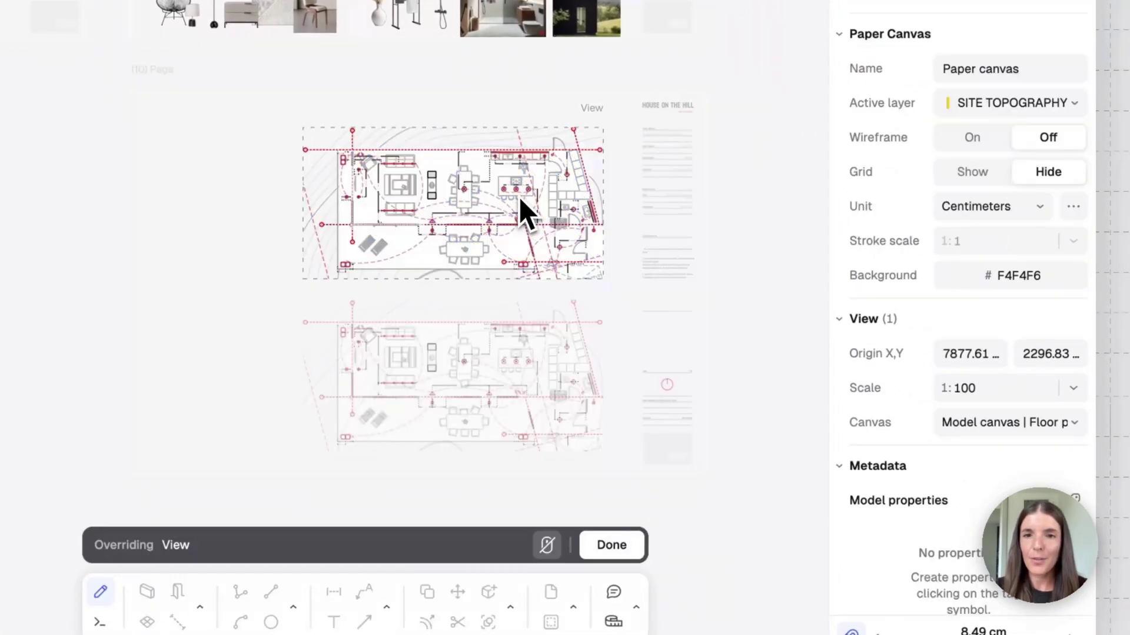
left_click(549, 552)
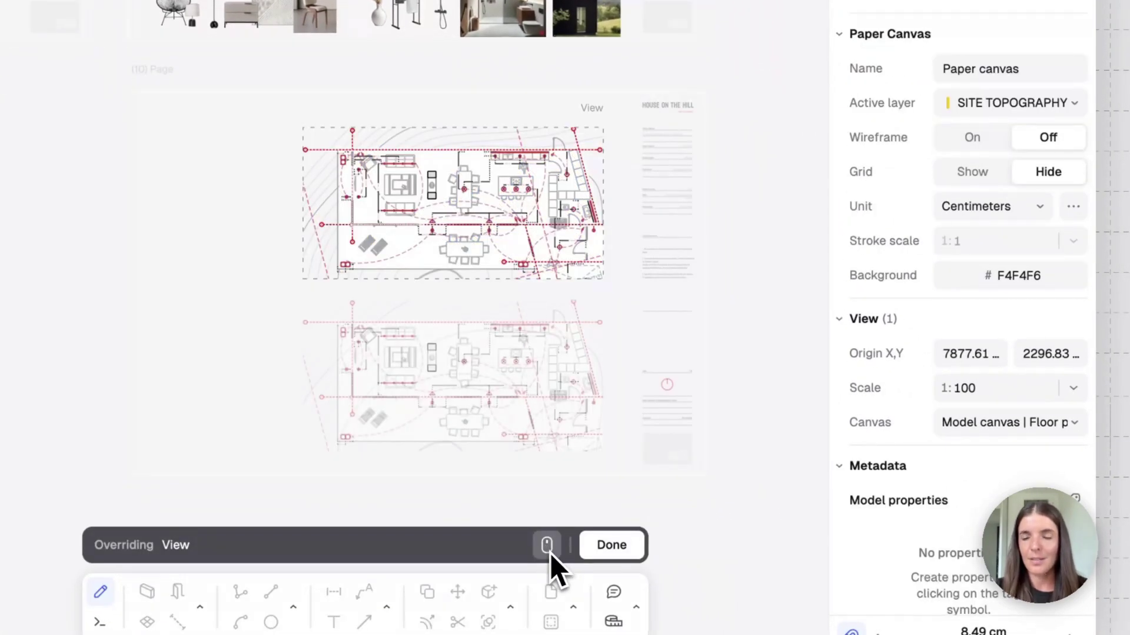
left_click(1074, 388)
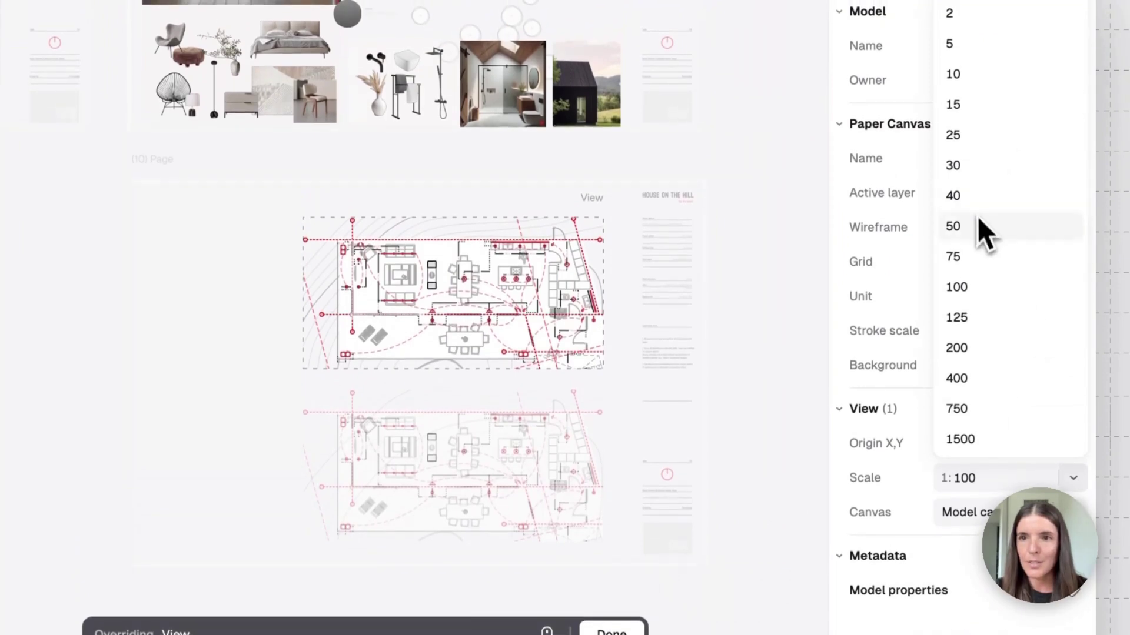
left_click(953, 226)
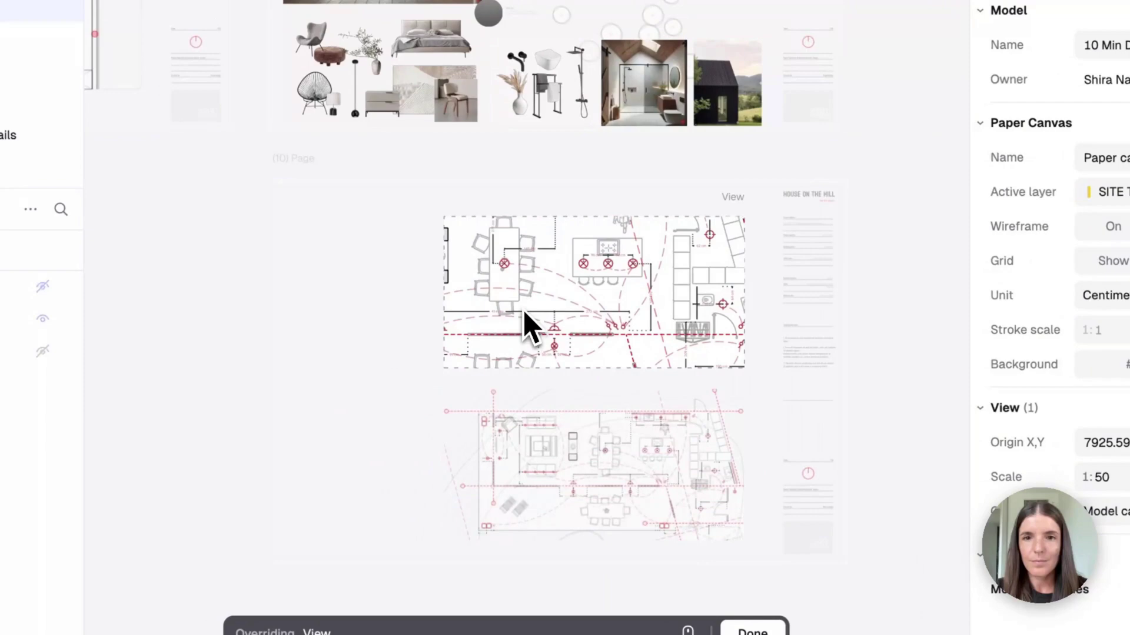
Reframe the upper view's content on the kitchen area, finish overriding it, and deselect it.
scroll(525, 312, "up", 3)
scroll(525, 312, "right", 3)
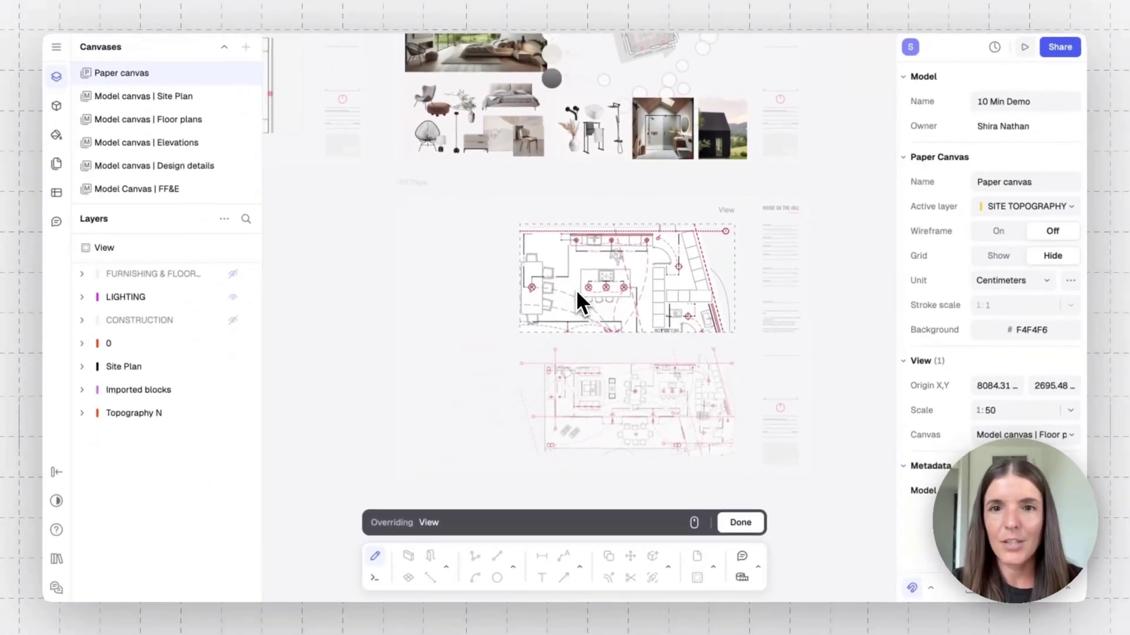
scroll(576, 289, "up", 3)
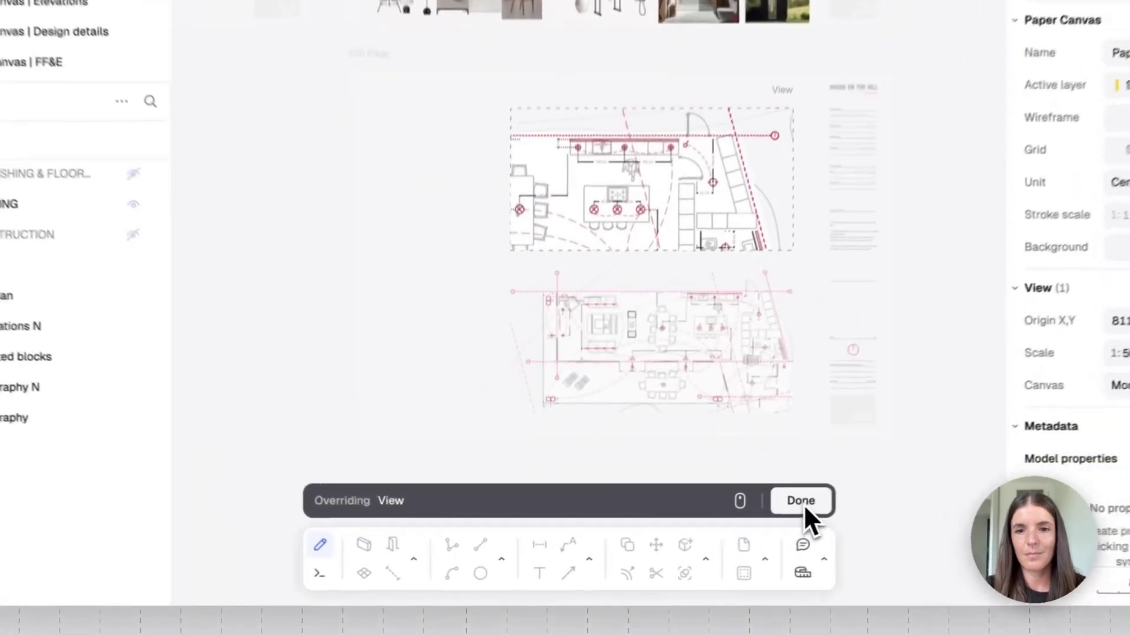
left_click(740, 522)
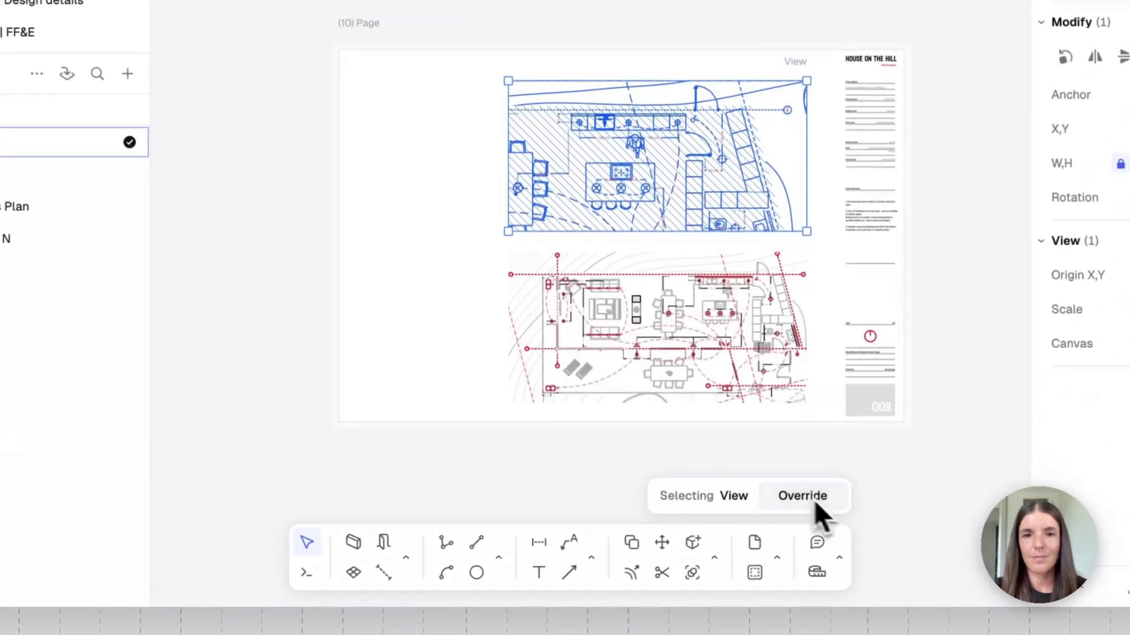
left_click(261, 280)
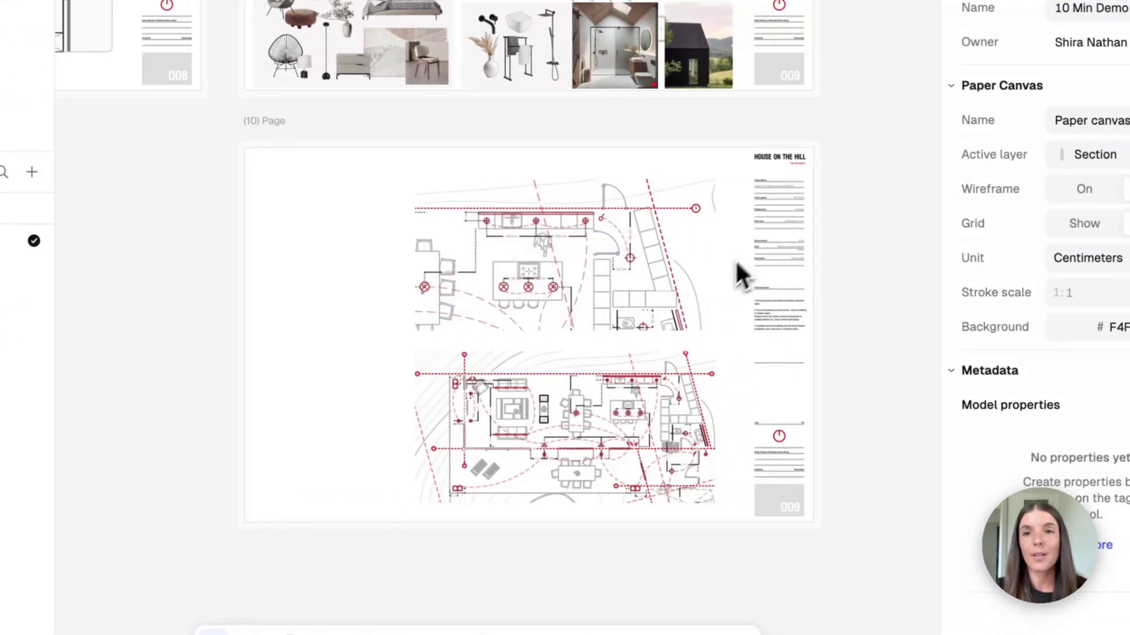
Select both lighting plan views and move them together left, away from the title block.
left_click(747, 404)
left_click_drag(620, 293, 558, 296)
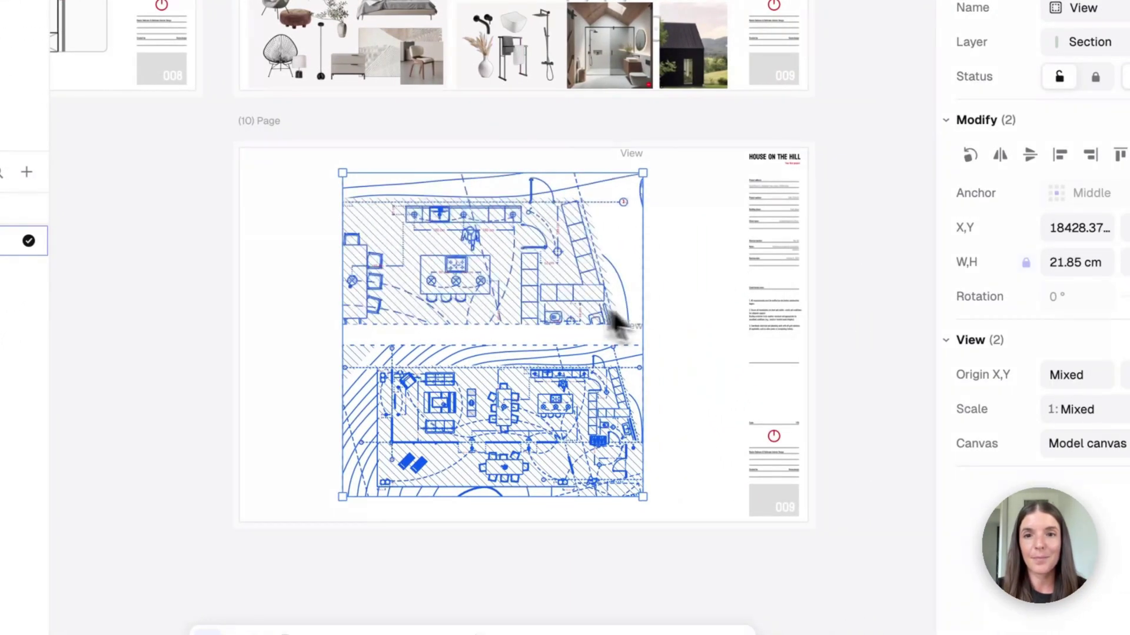
Deselect the views and look through the full list of pages in the paper canvas.
left_click(699, 339)
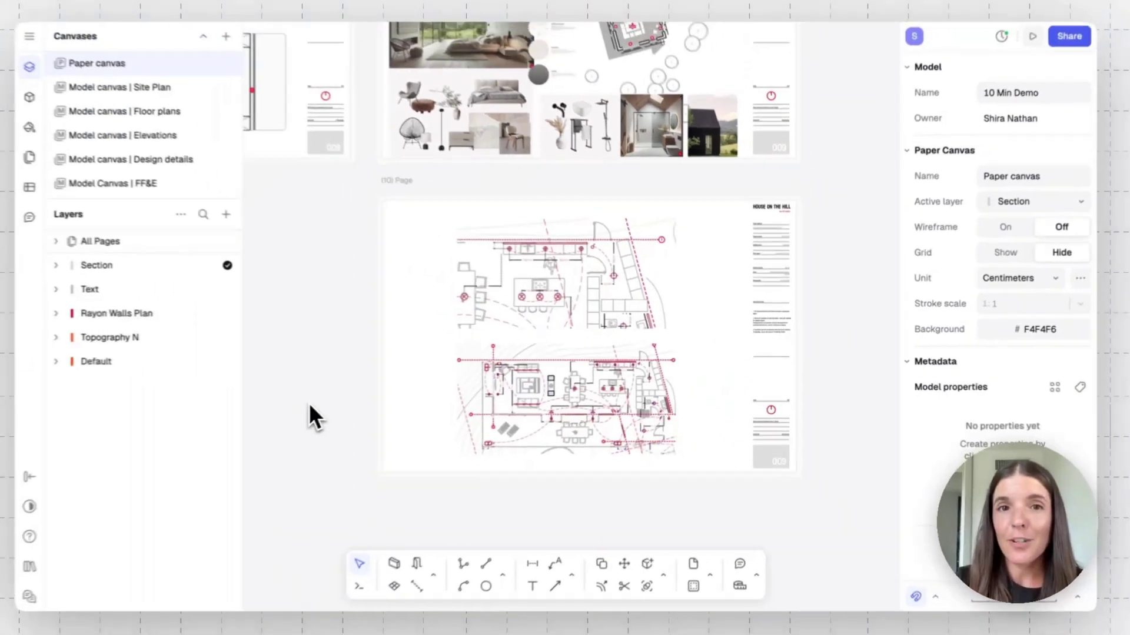
scroll(311, 406, "down", 5, "ctrl")
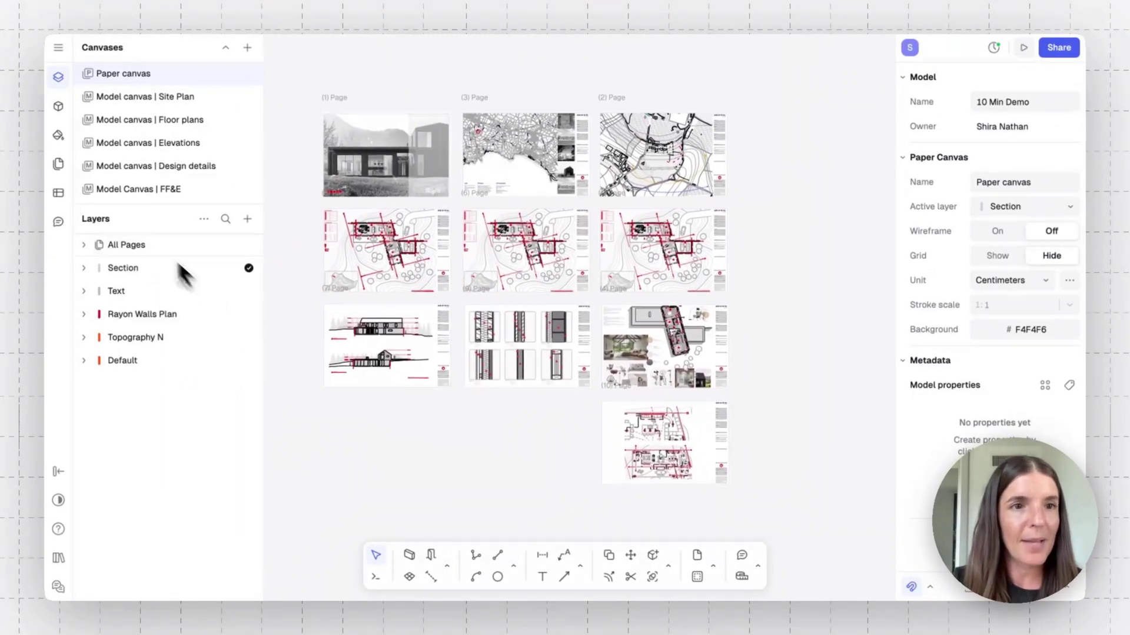
left_click(58, 164)
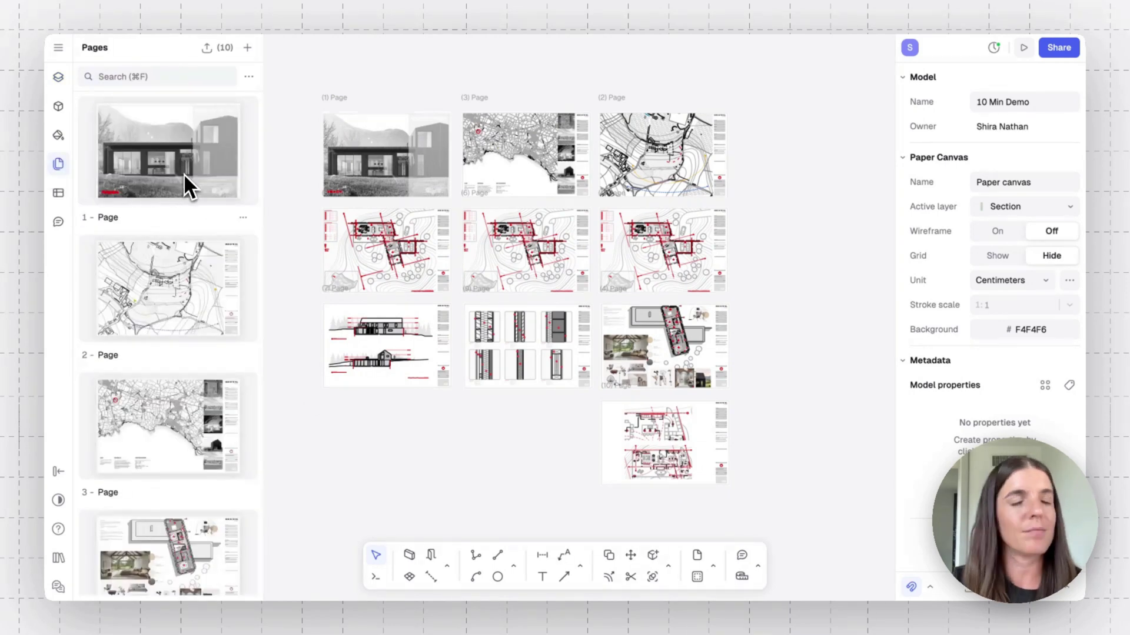
scroll(184, 173, "down", 3)
scroll(184, 176, "down", 15)
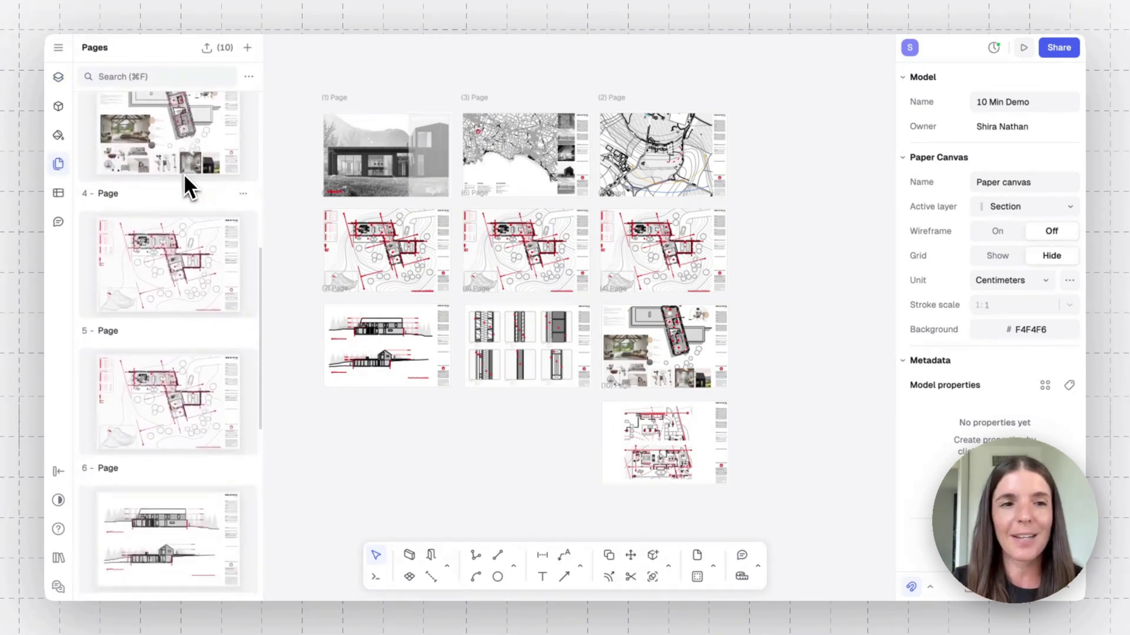
scroll(184, 173, "down", 2)
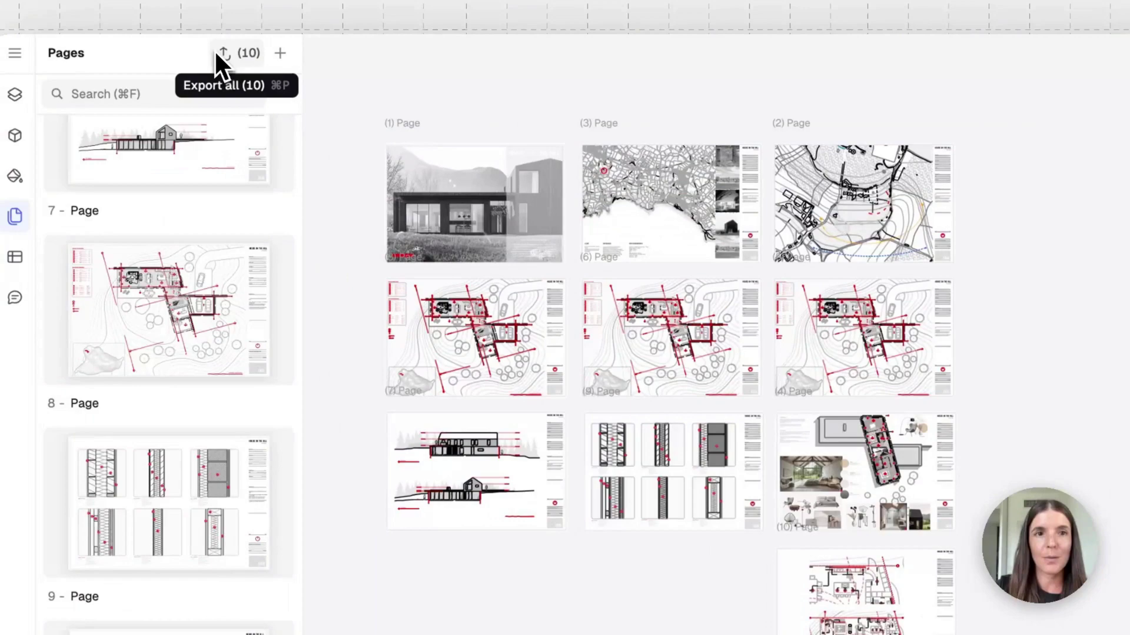
Preview the first few pages of the PDF export of all pages, and close it without exporting.
left_click(222, 53)
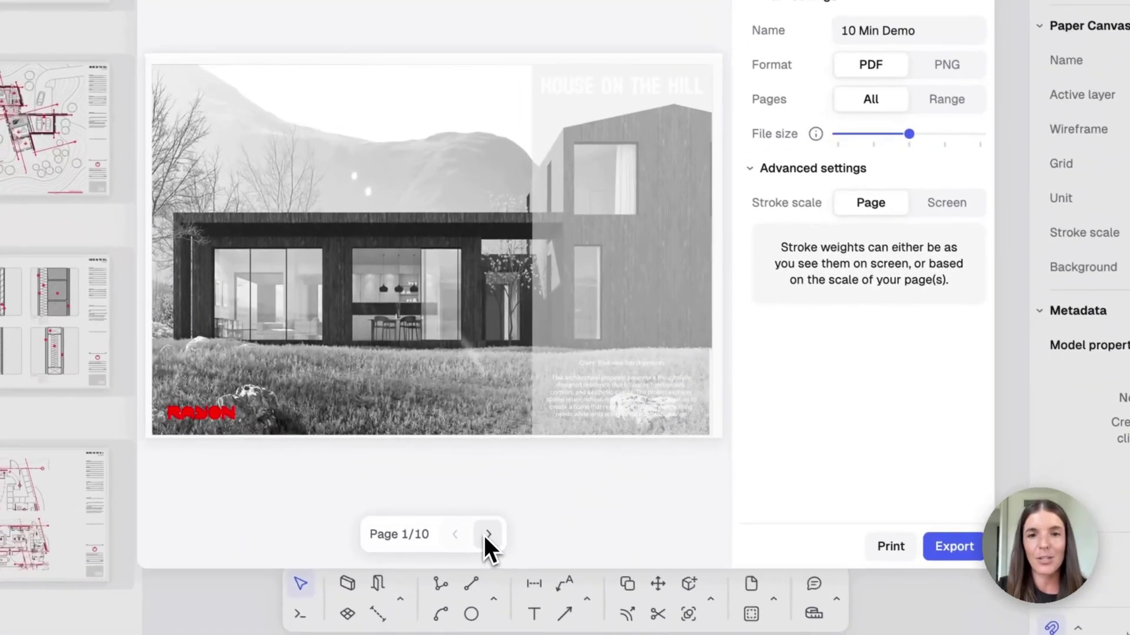
left_click(468, 554)
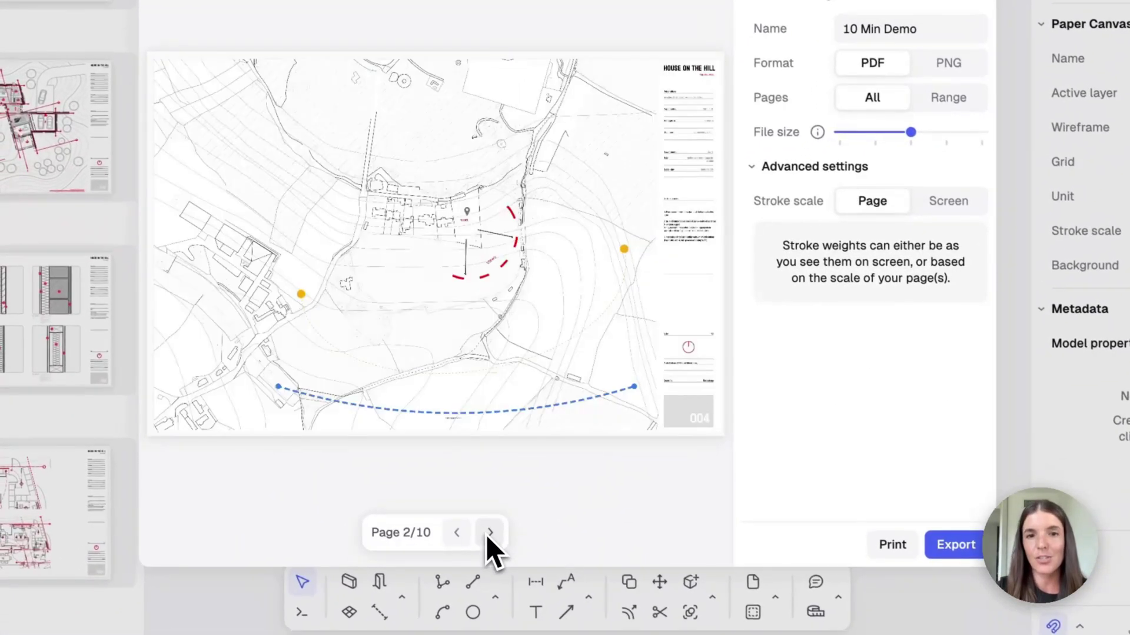
left_click(469, 553)
left_click(469, 554)
left_click(488, 533)
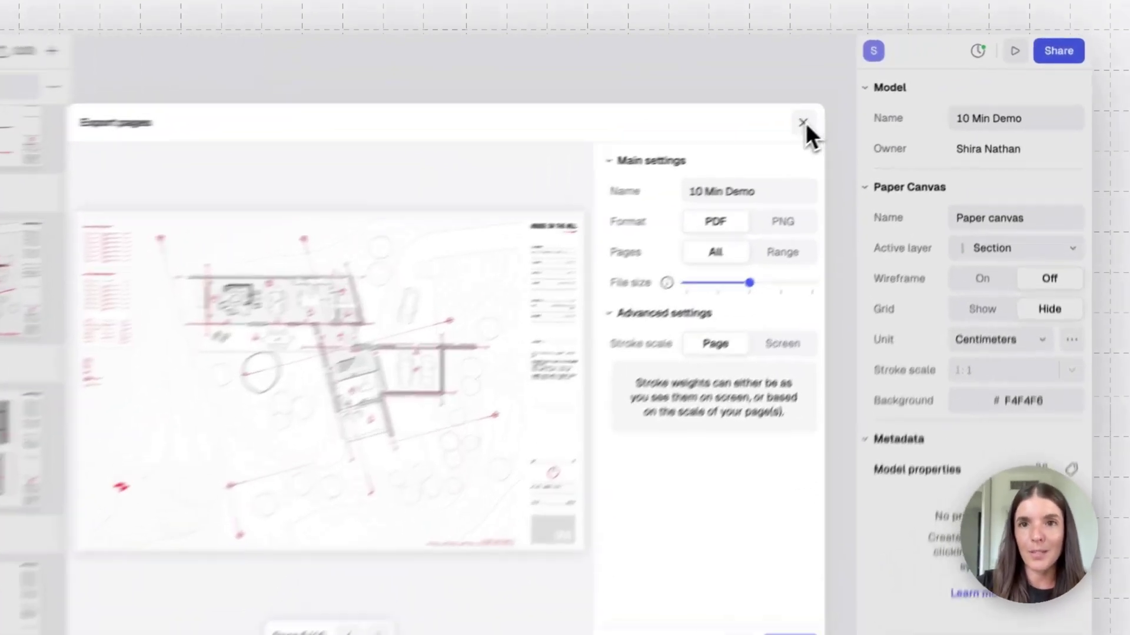
left_click(852, 105)
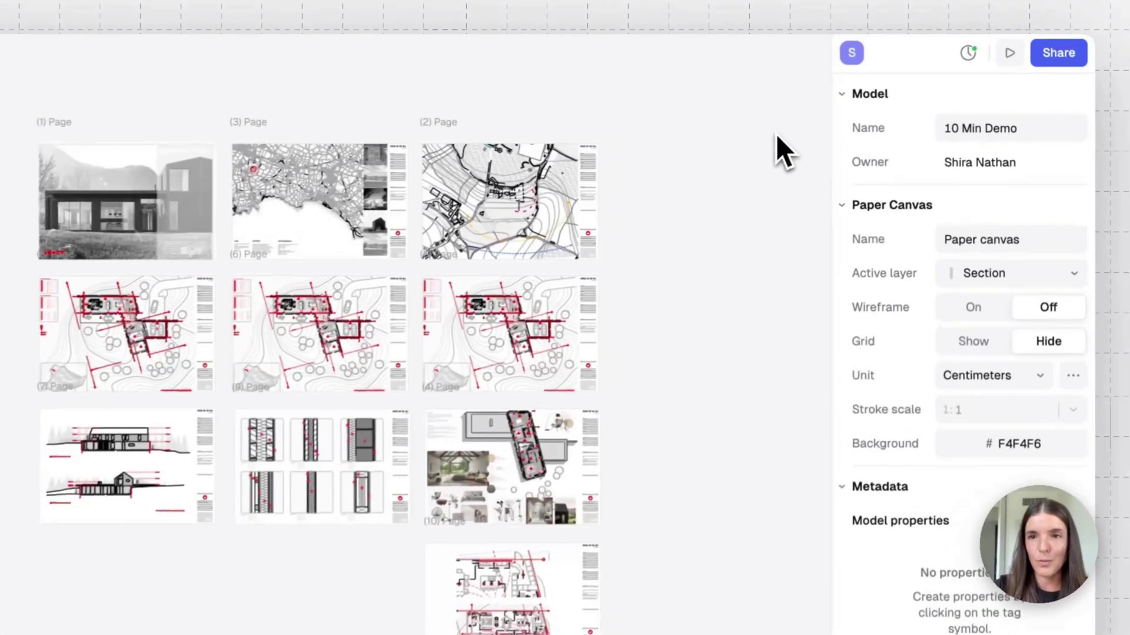
Publish the pages as a presentation and leaf through its slides from the second page onward.
left_click(1017, 58)
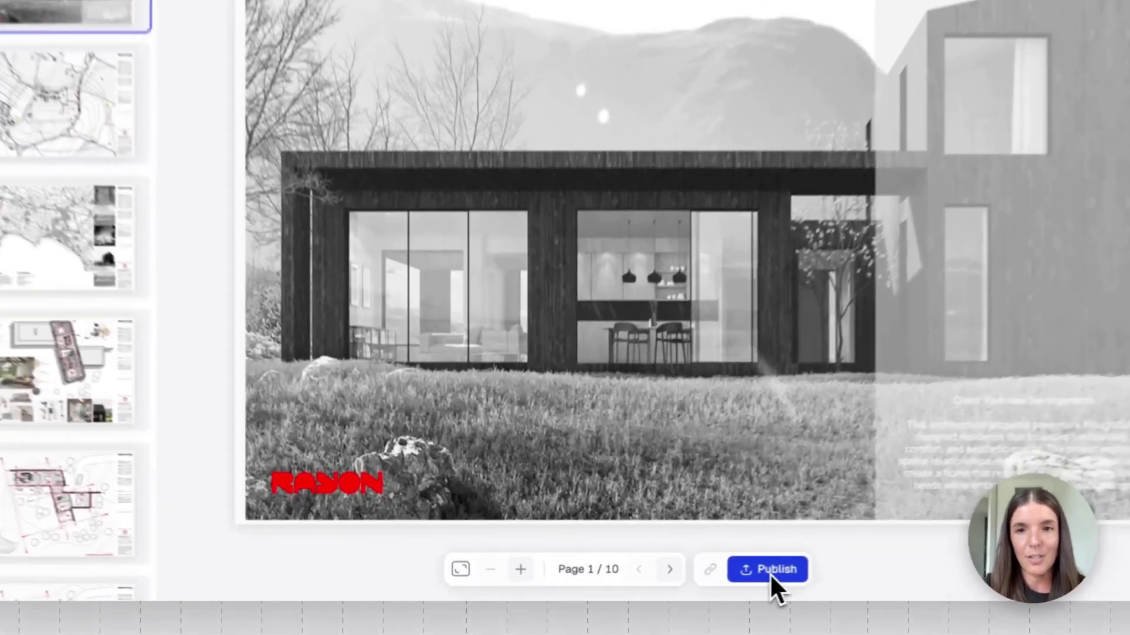
left_click(771, 571)
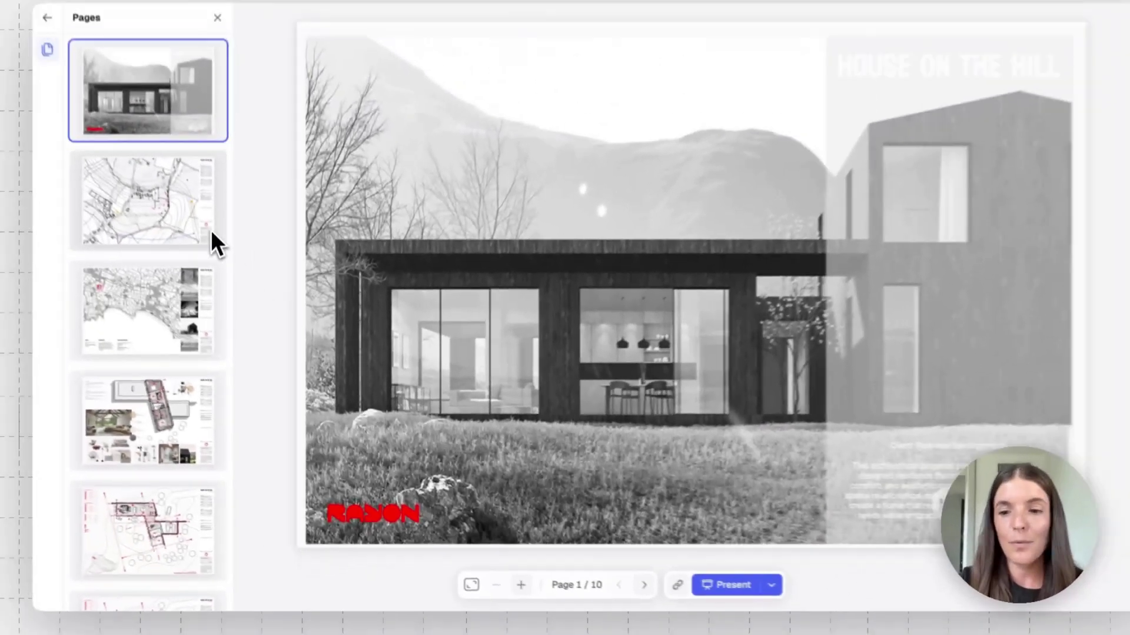
left_click(92, 94)
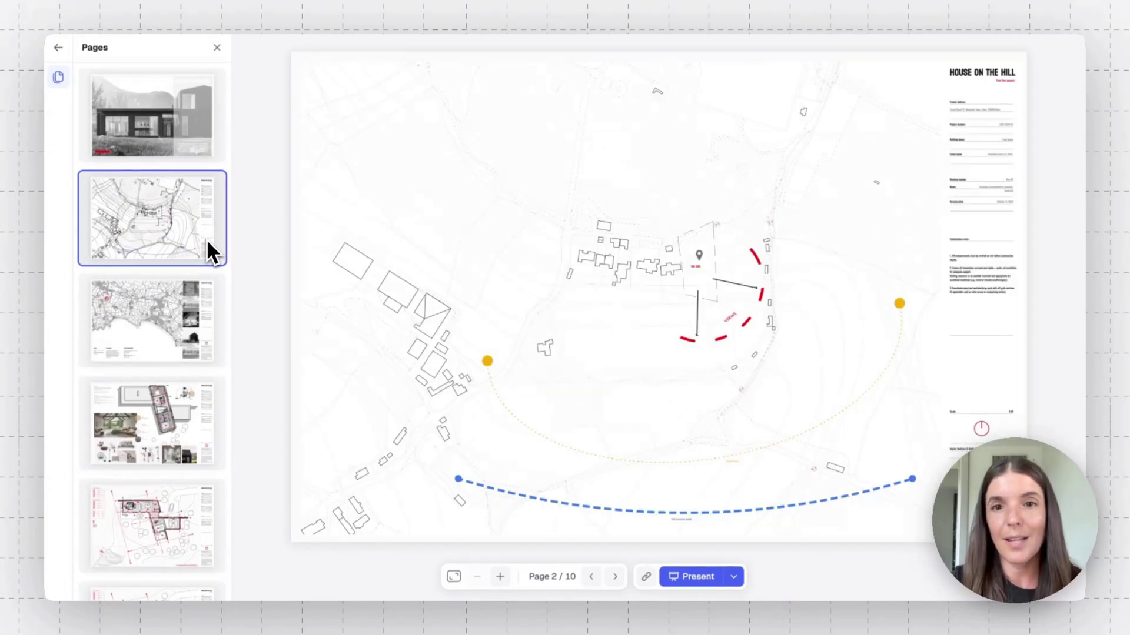
key("Down")
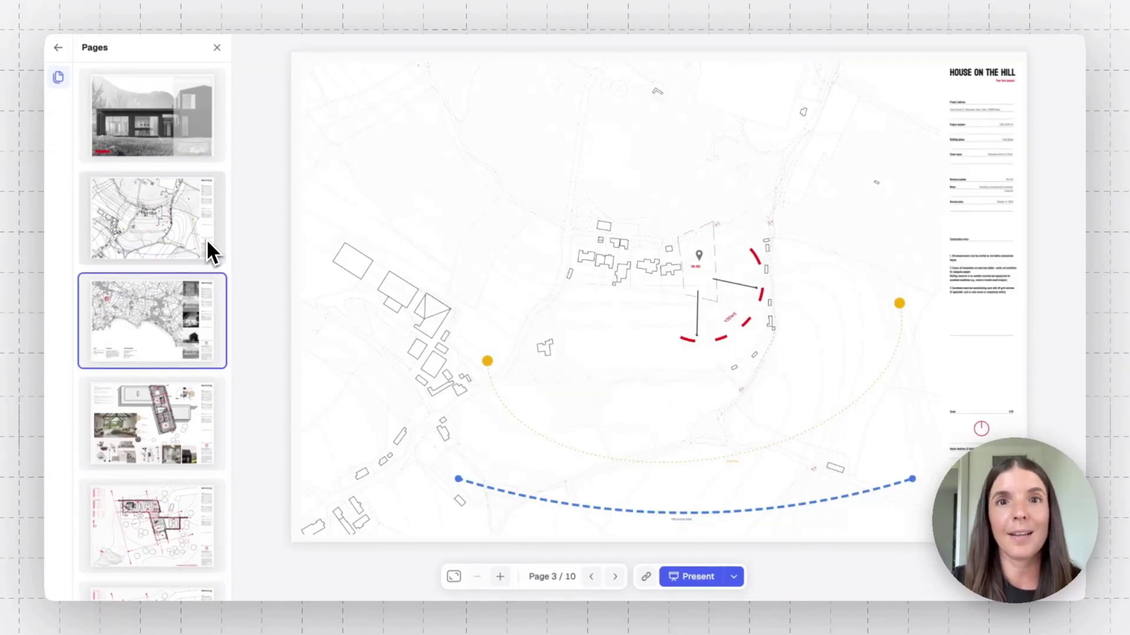
key("Down")
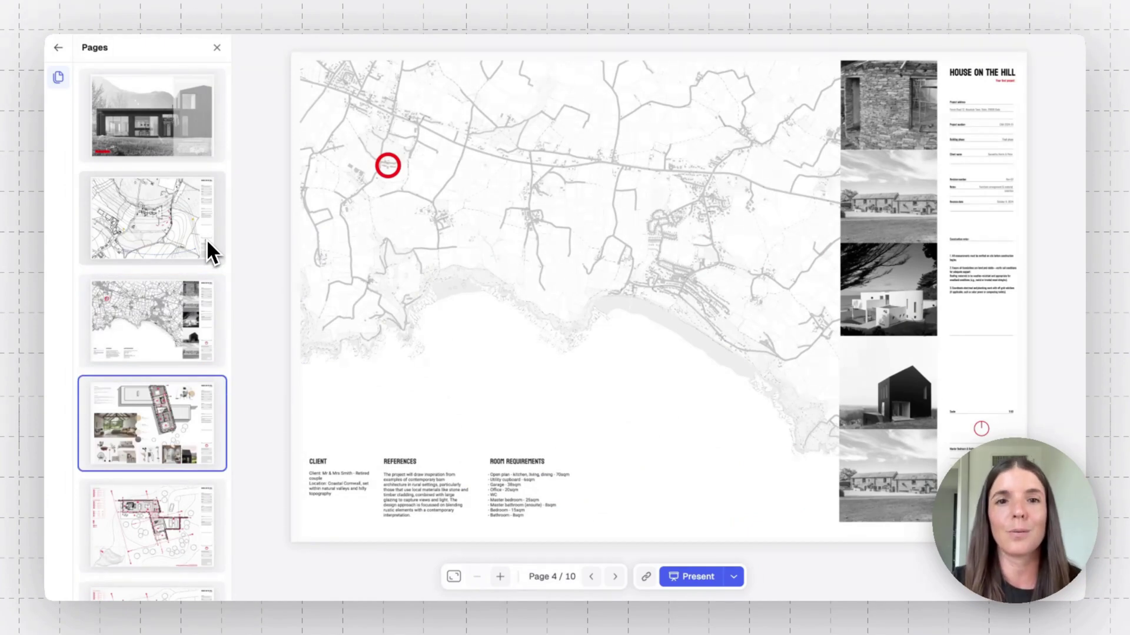
key("Down")
key("Down")
key("Down")
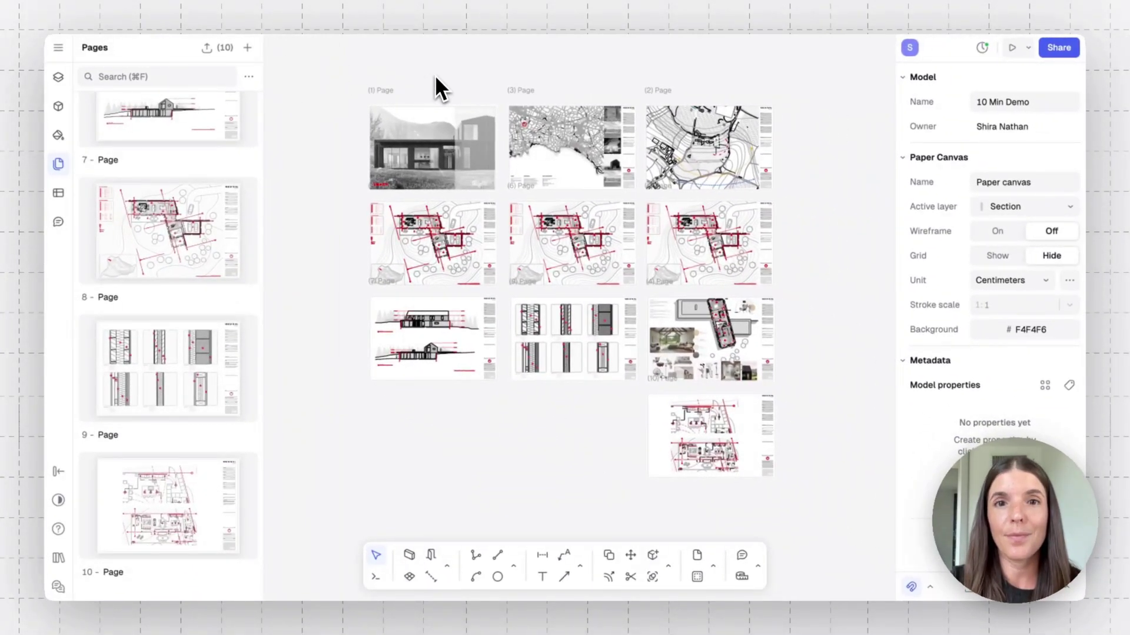
Share the model by inviting a suggested colleague by e-mail with the Editor role.
scroll(435, 80, "up", 5, "ctrl")
scroll(435, 75, "right", 2)
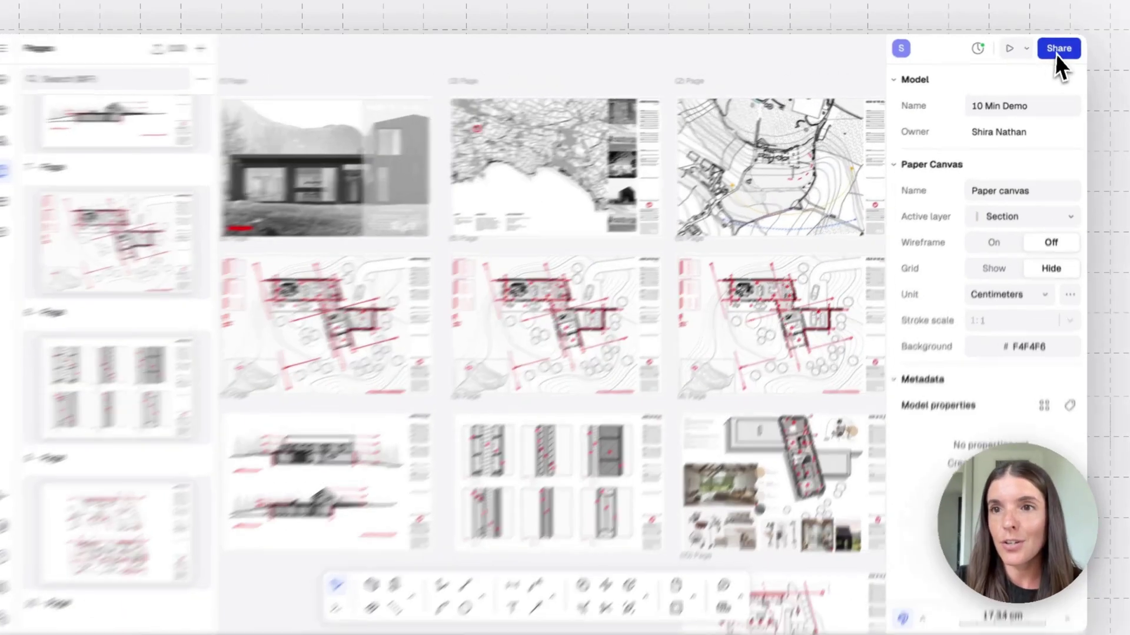
left_click(1060, 50)
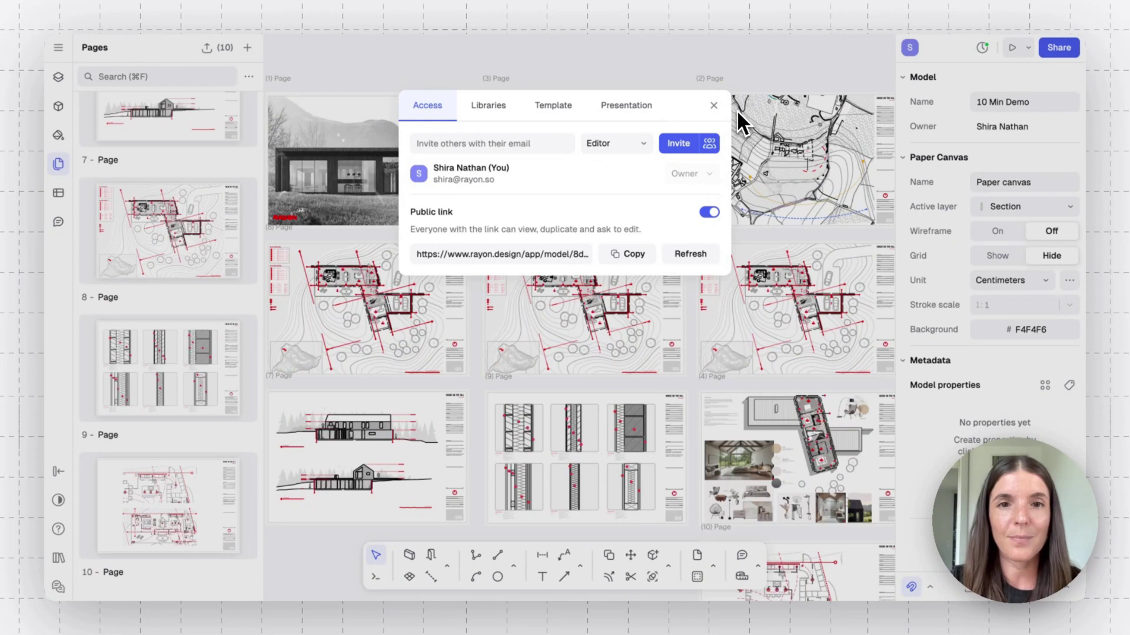
left_click(528, 146)
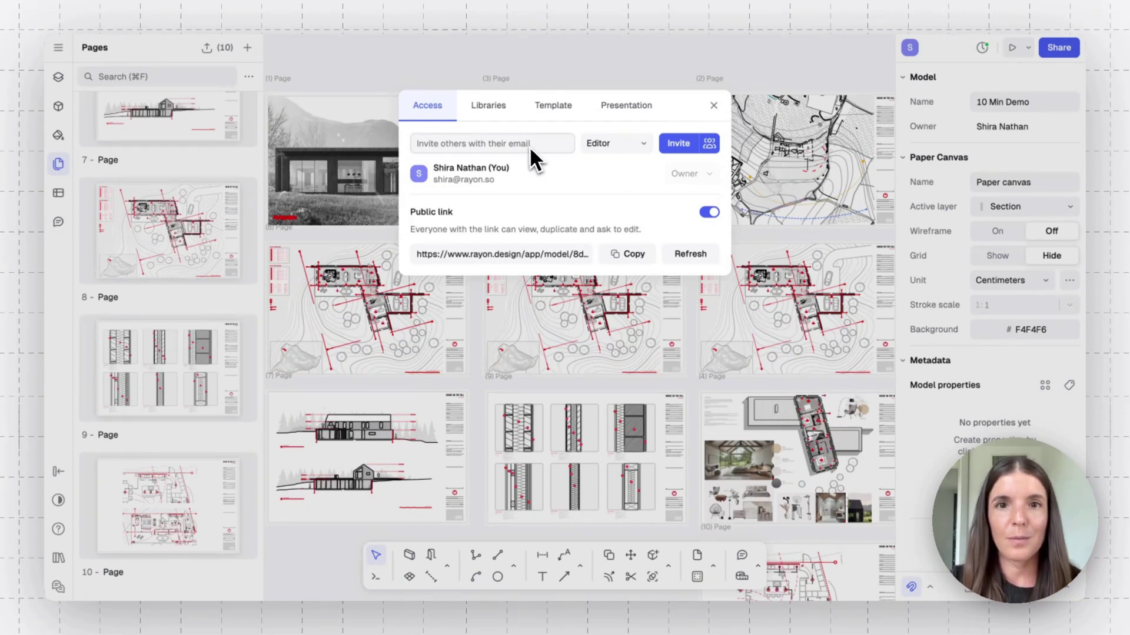
type("ar")
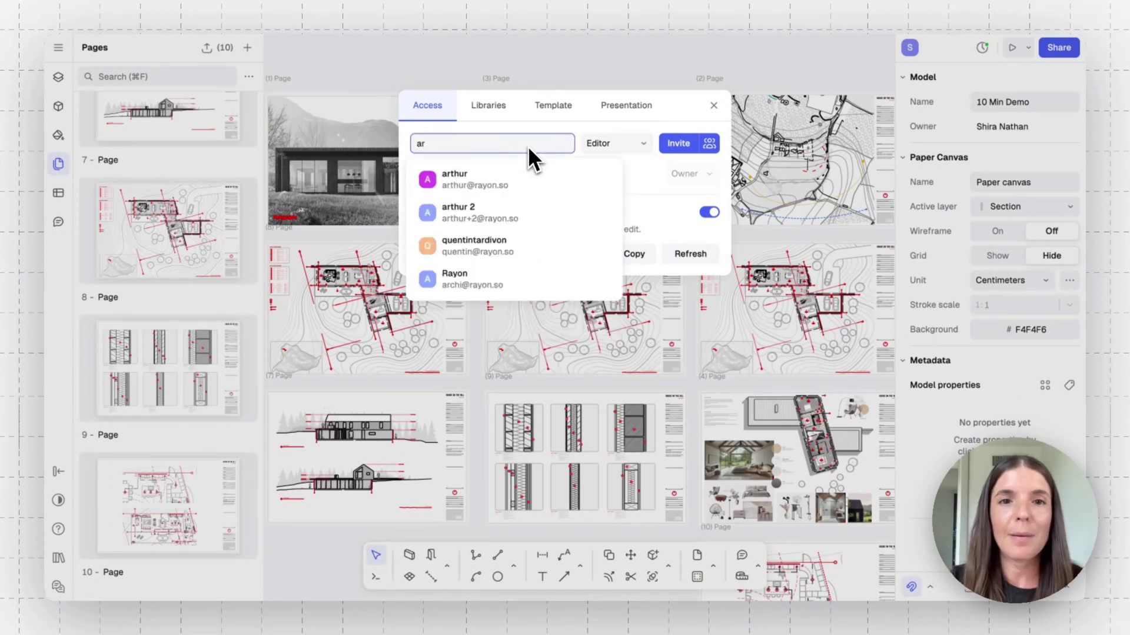
left_click(485, 174)
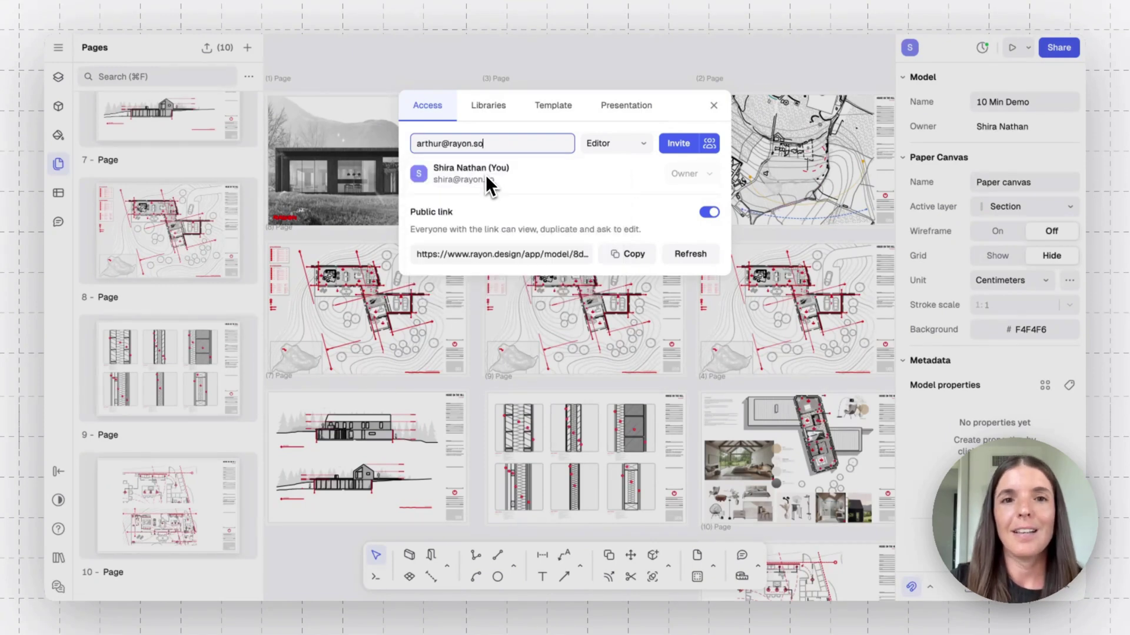
left_click(644, 144)
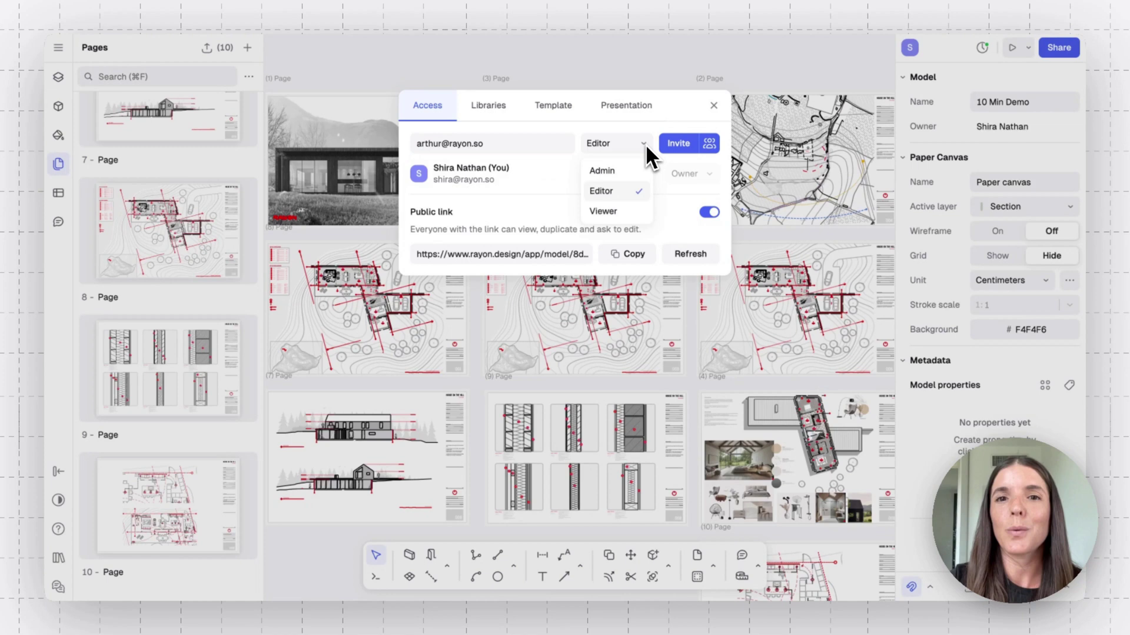
left_click(633, 192)
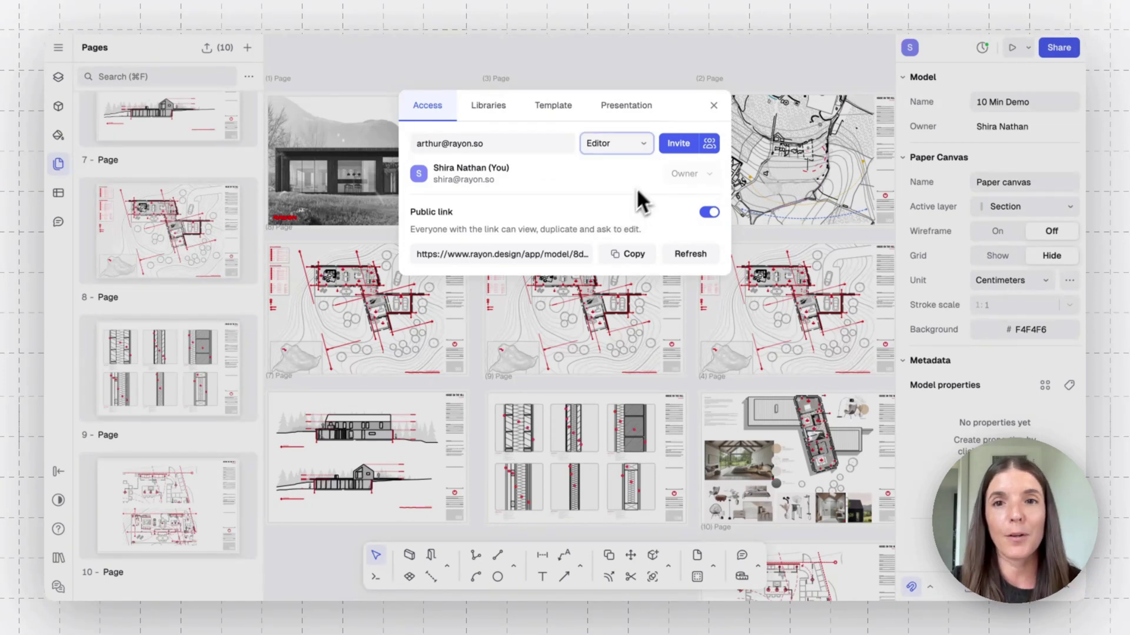
left_click(677, 144)
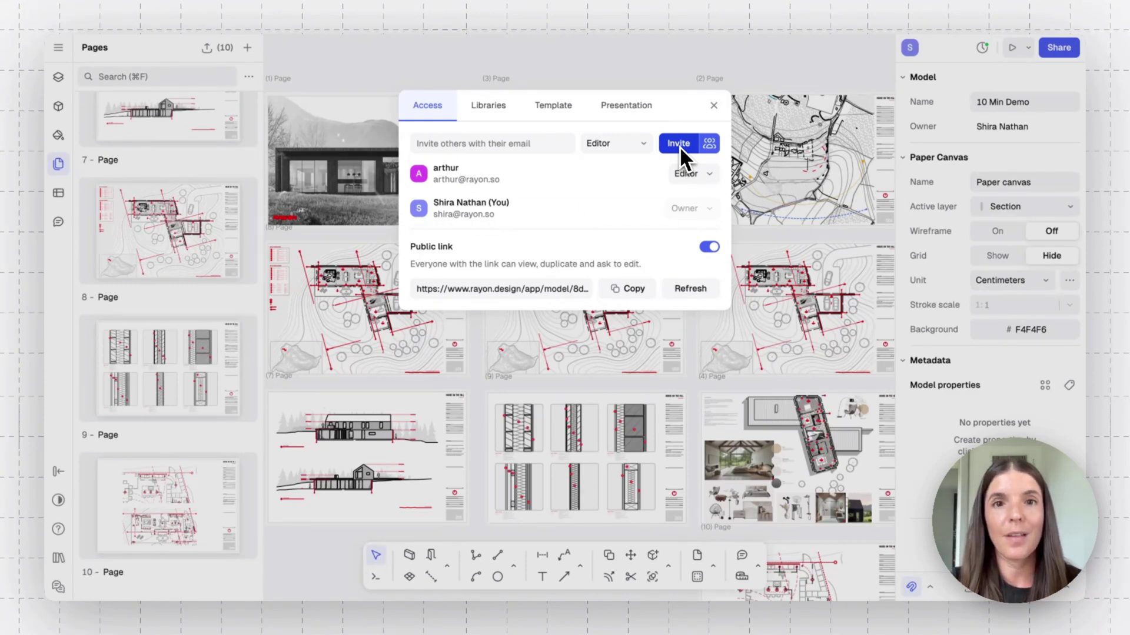
Publish the model's saved styles and blocks as libraries, and close the sharing settings.
left_click(497, 109)
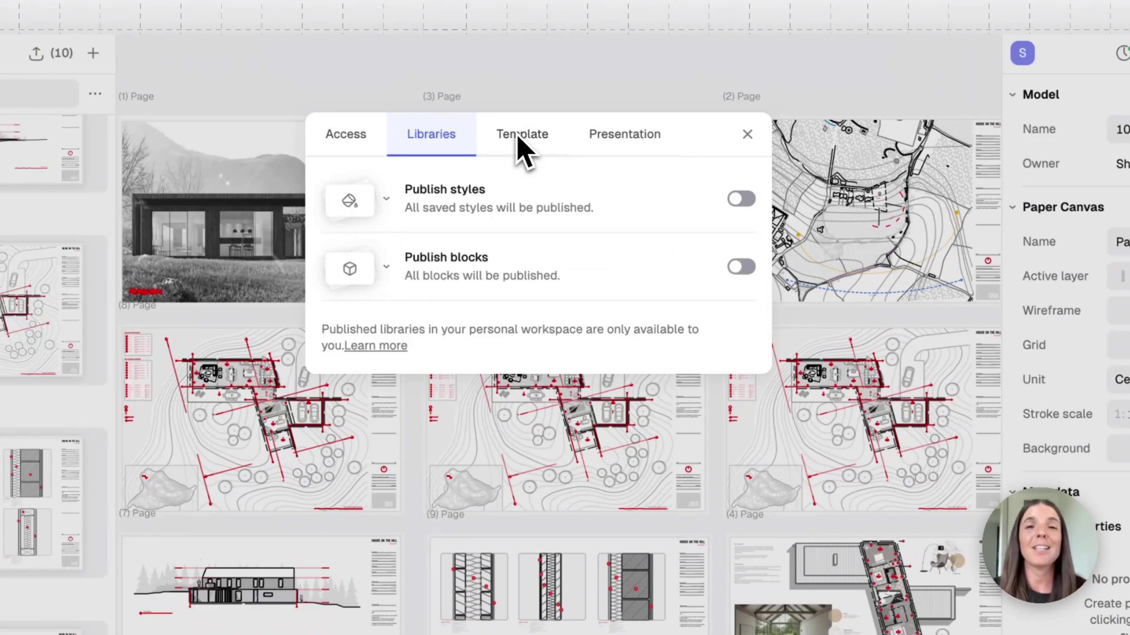
left_click(739, 202)
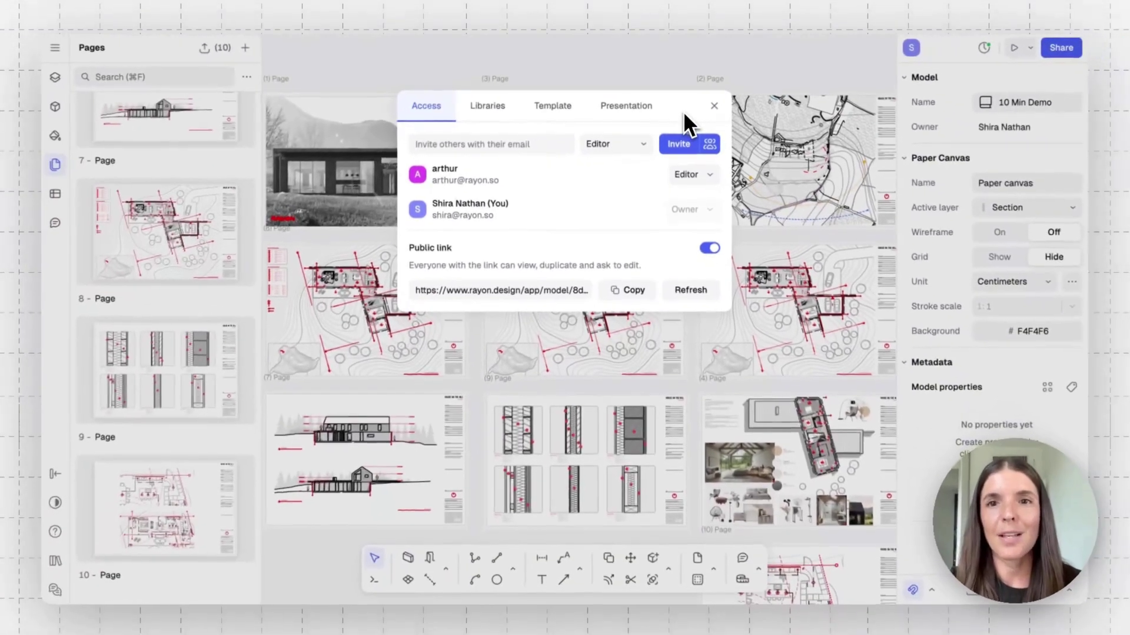
left_click(712, 106)
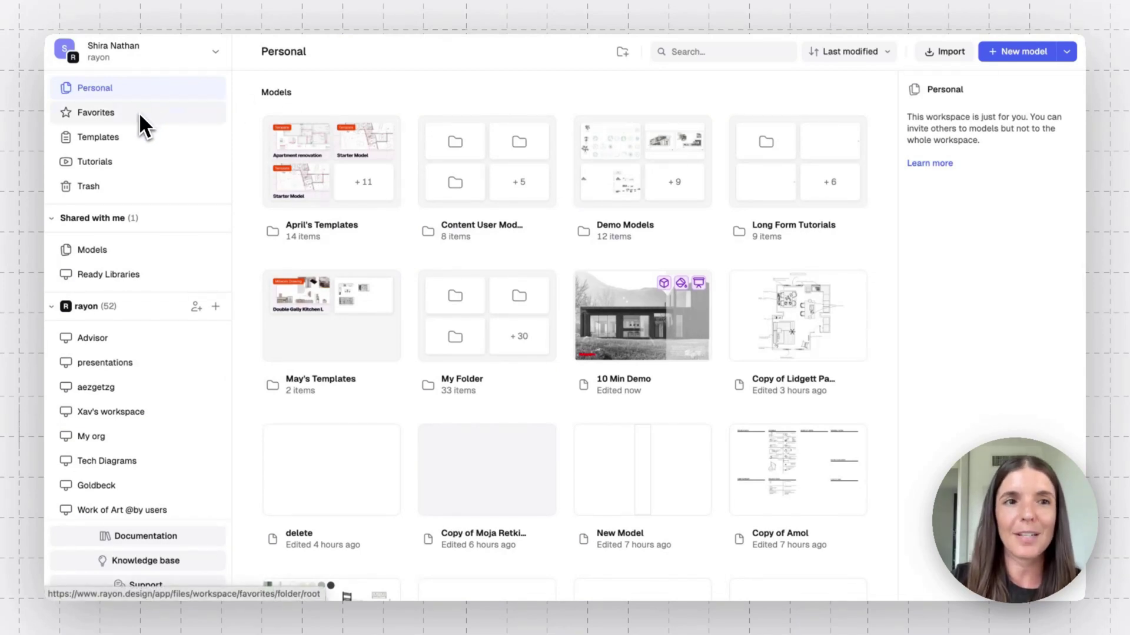
Browse the available templates in the file dashboard, and collapse and re-expand the rayon workspace list.
left_click(138, 136)
scroll(468, 333, "down", 3)
scroll(468, 334, "down", 5)
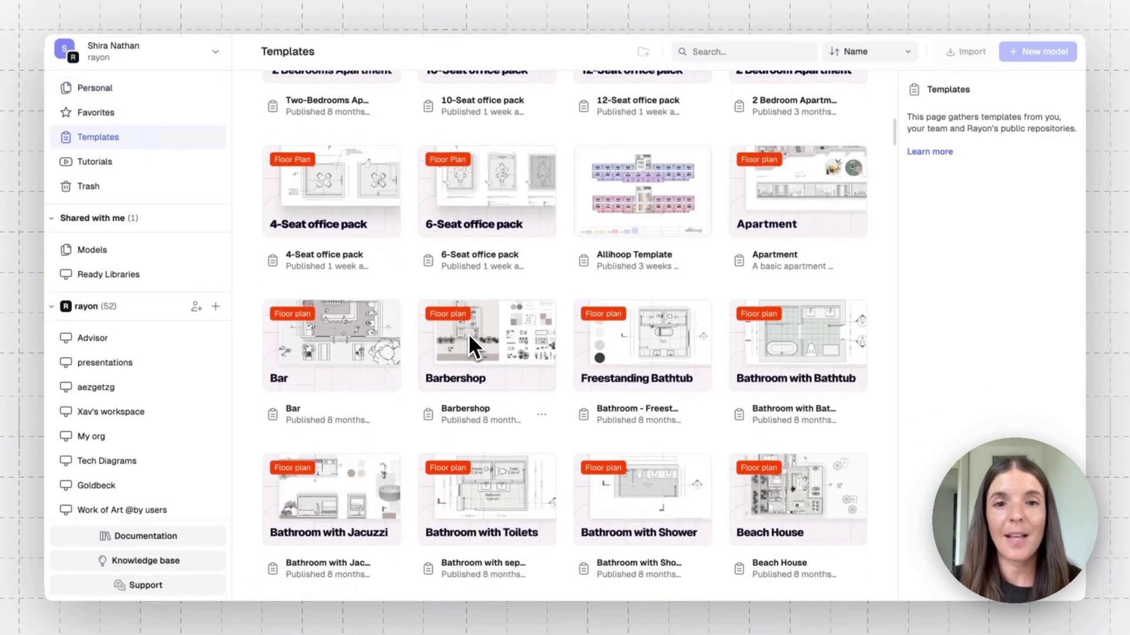
scroll(468, 334, "down", 3)
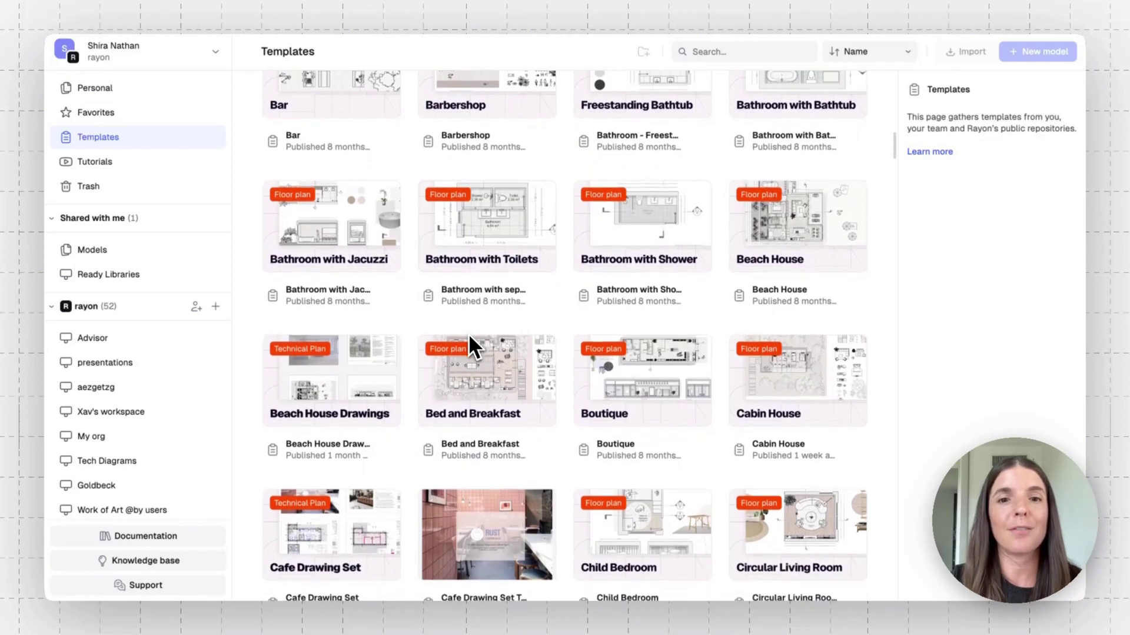
scroll(469, 334, "down", 2)
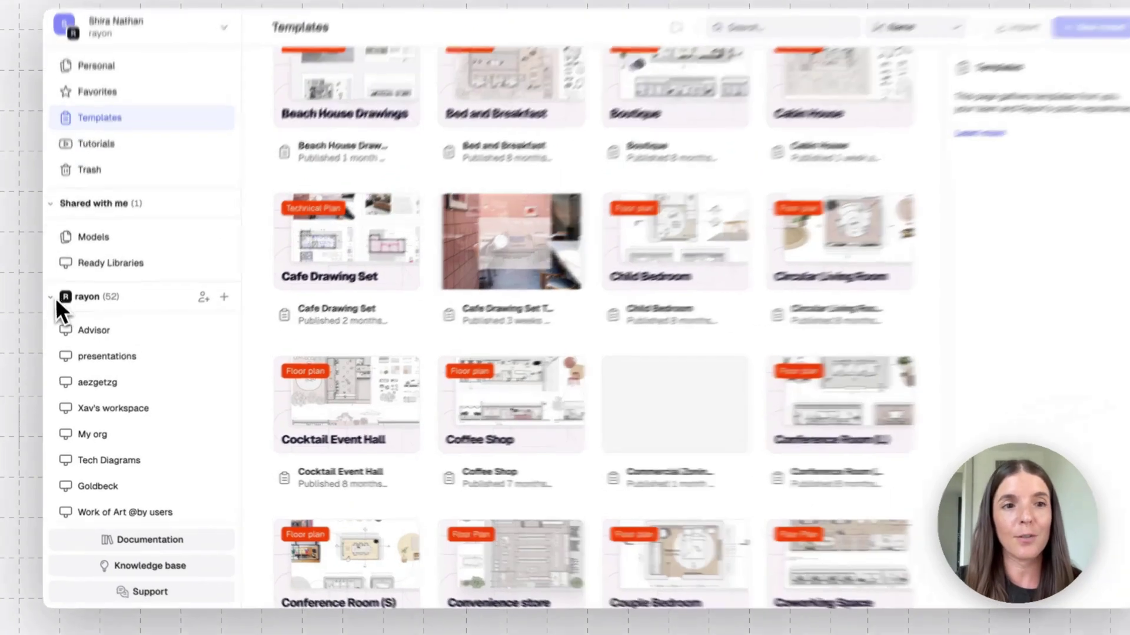
left_click(53, 297)
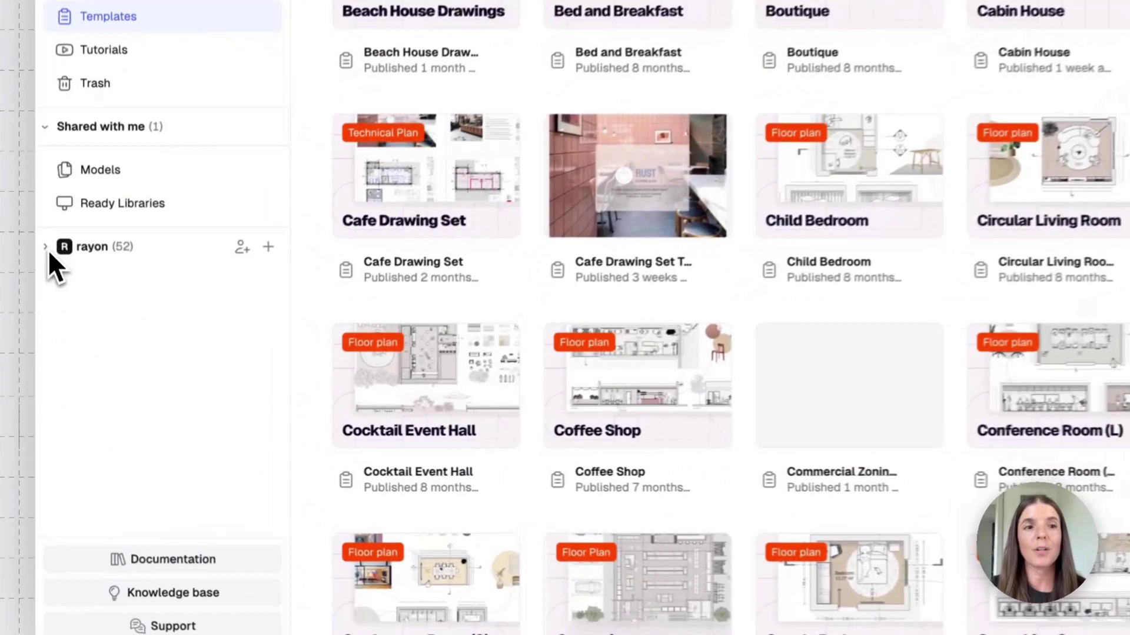
left_click(53, 297)
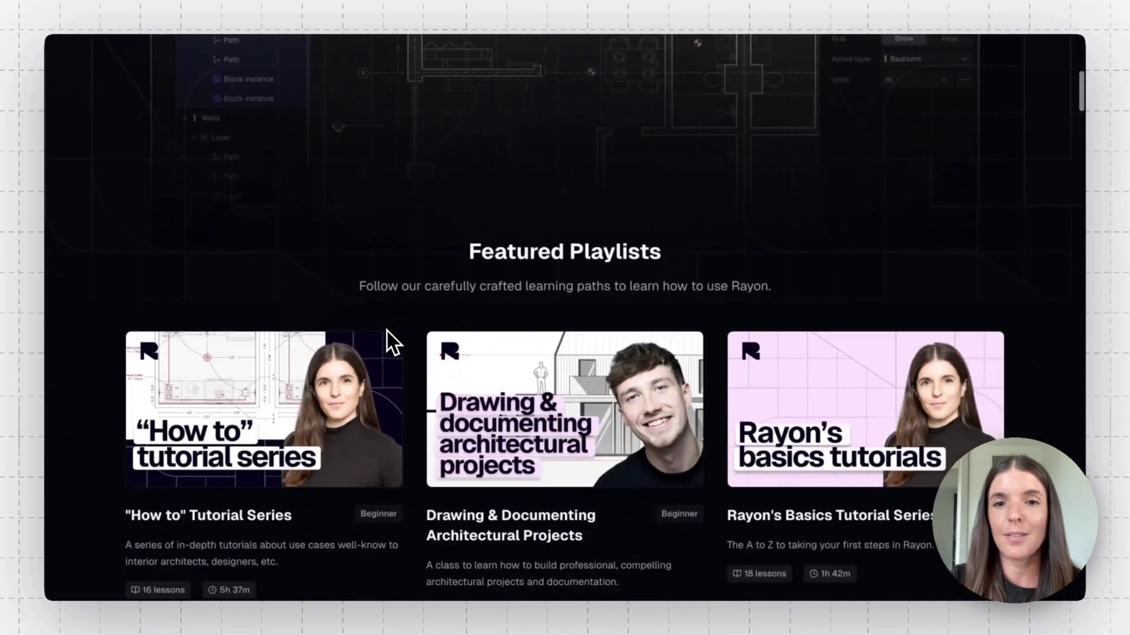
Look through the featured tutorial playlists on the learning page and open the support chat.
scroll(389, 341, "down", 15)
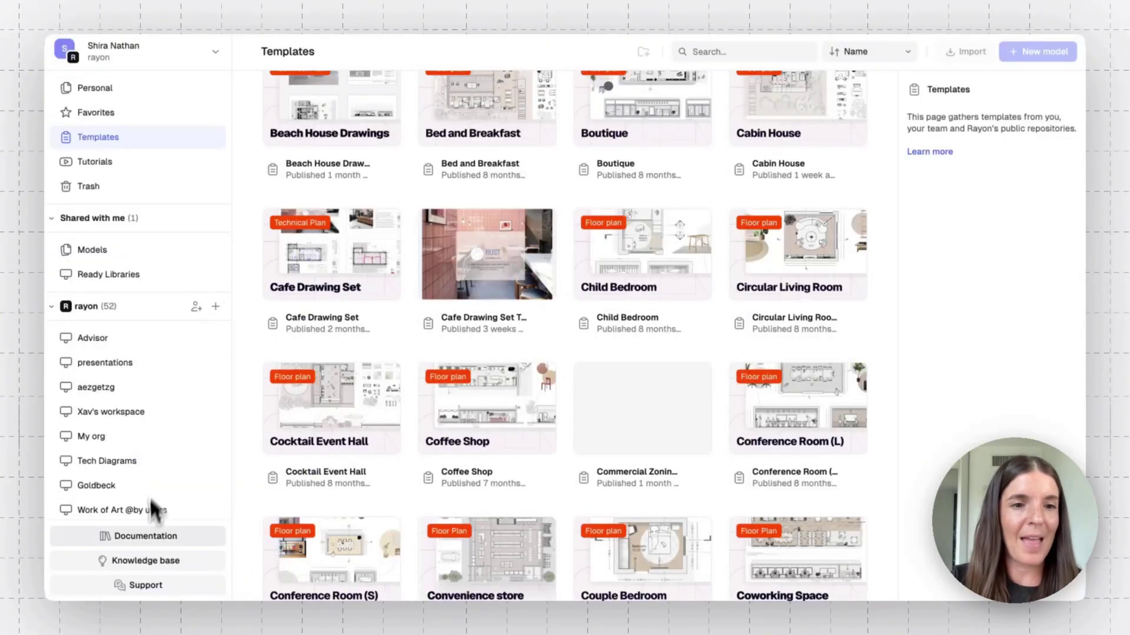
left_click(141, 587)
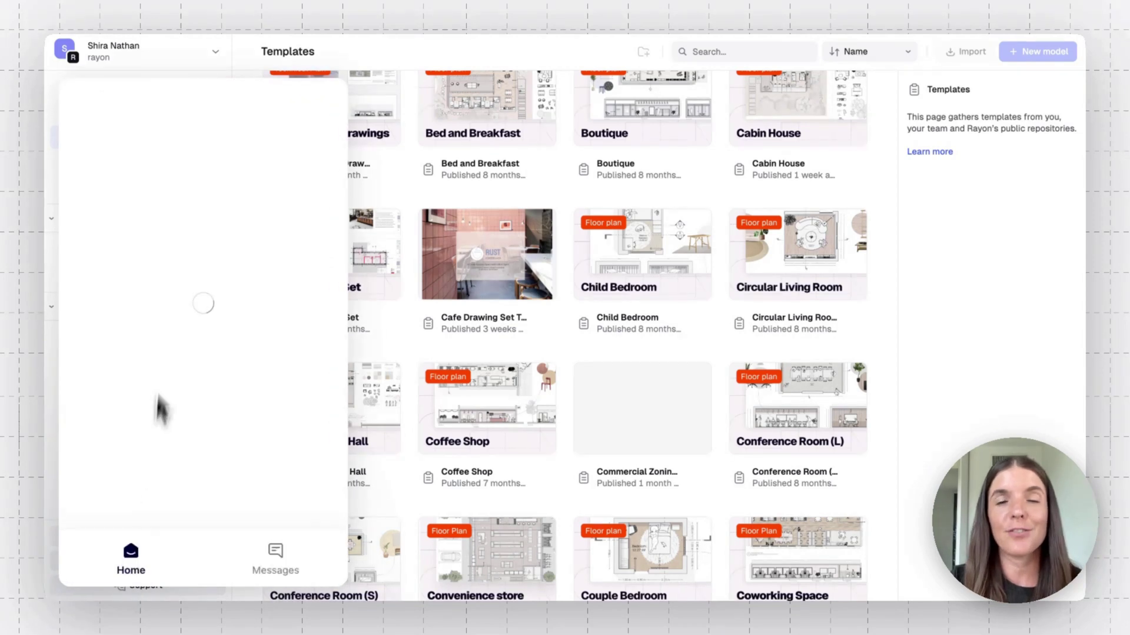